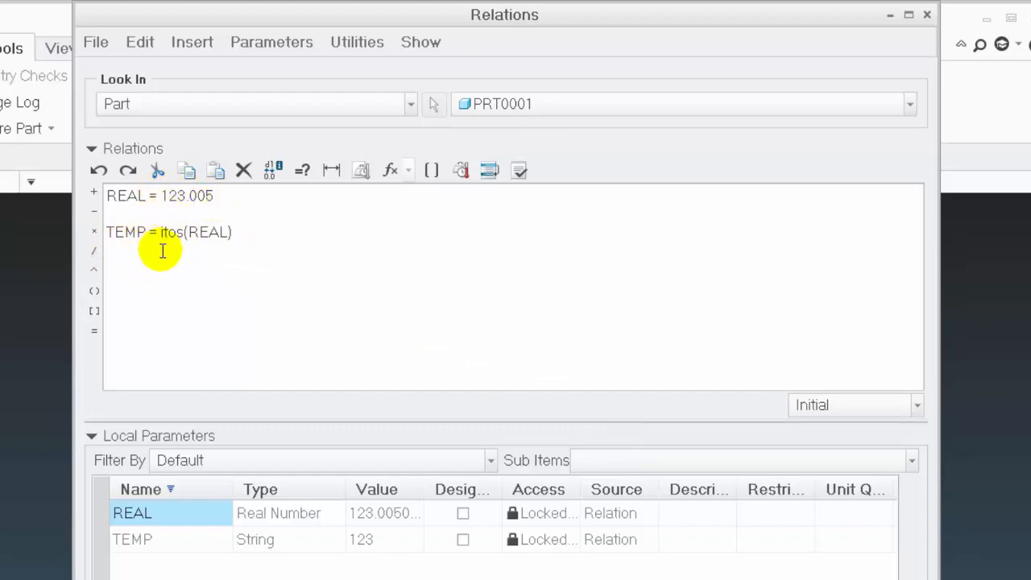
Change the TEMP relation to itos(REAL*1000) and verify the relations.
{"action": "left_click", "coordinate": [228, 231]}
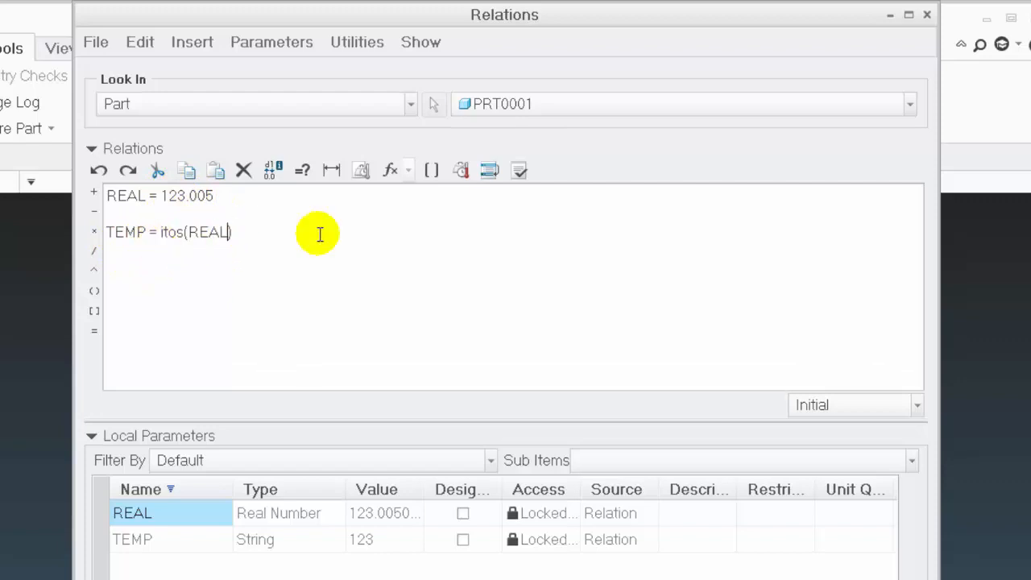
{"action": "type", "text": "*"}
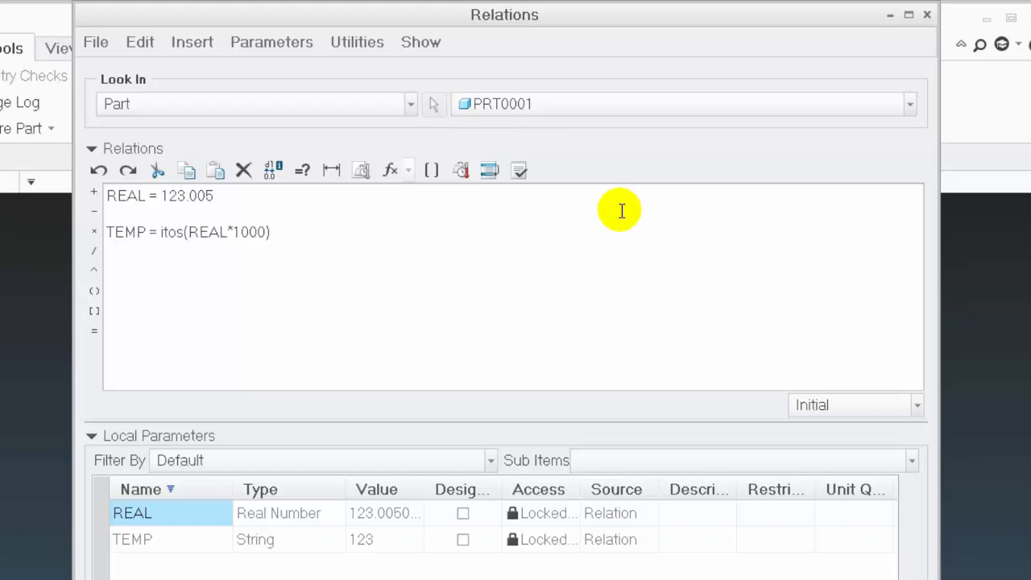
{"action": "left_click", "coordinate": [519, 170]}
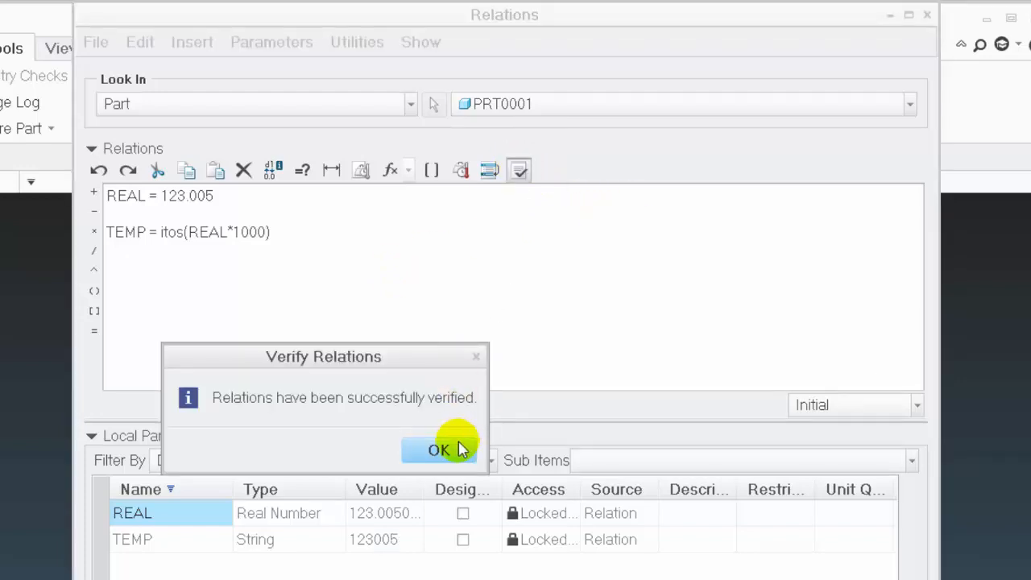
{"action": "left_click", "coordinate": [460, 448]}
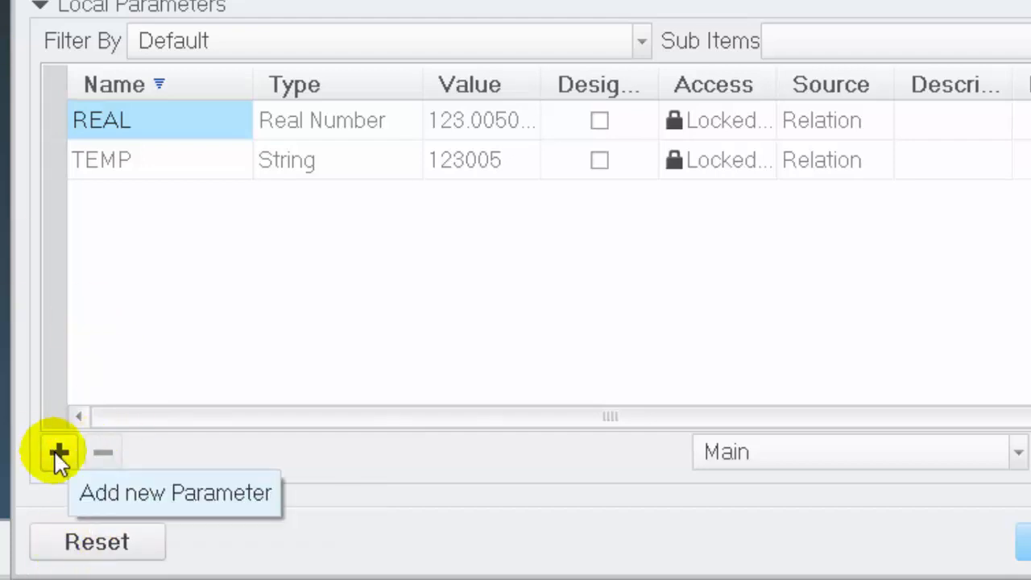
Add a local parameter named decimals of type Integer with the value 3.
{"action": "left_click", "coordinate": [59, 454]}
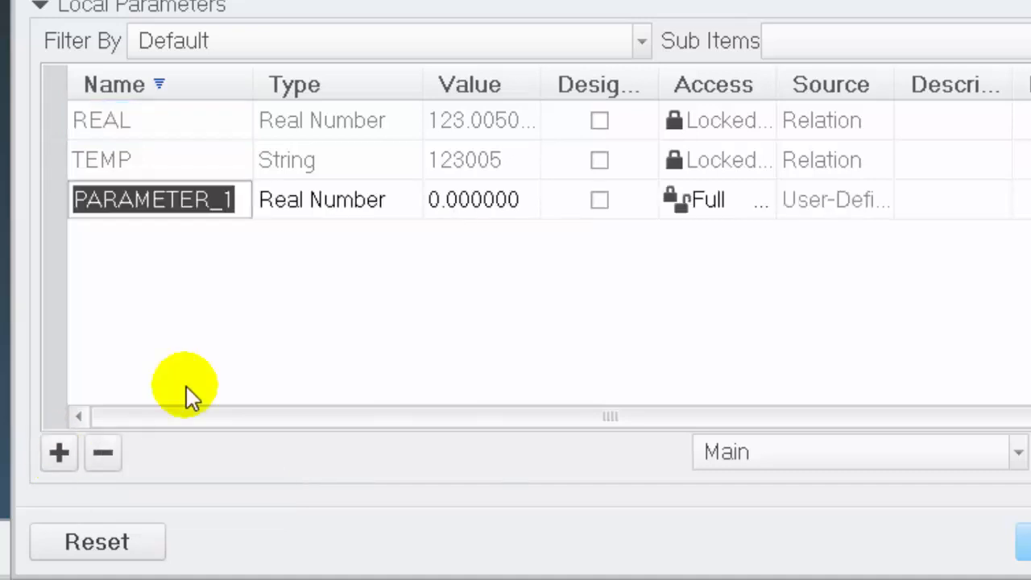
{"action": "type", "text": "decimals"}
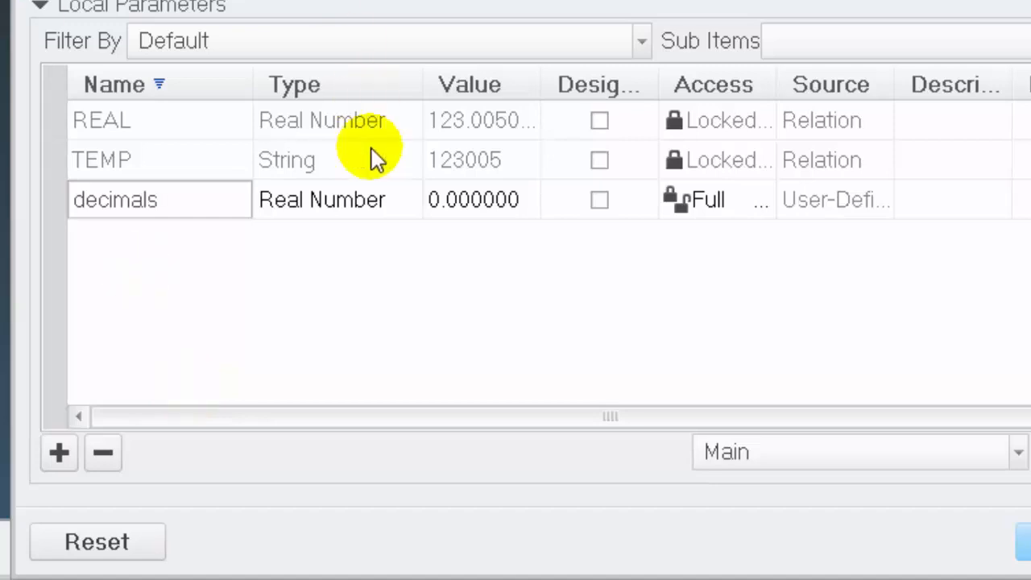
{"action": "left_click", "coordinate": [384, 201]}
{"action": "left_click", "coordinate": [413, 201]}
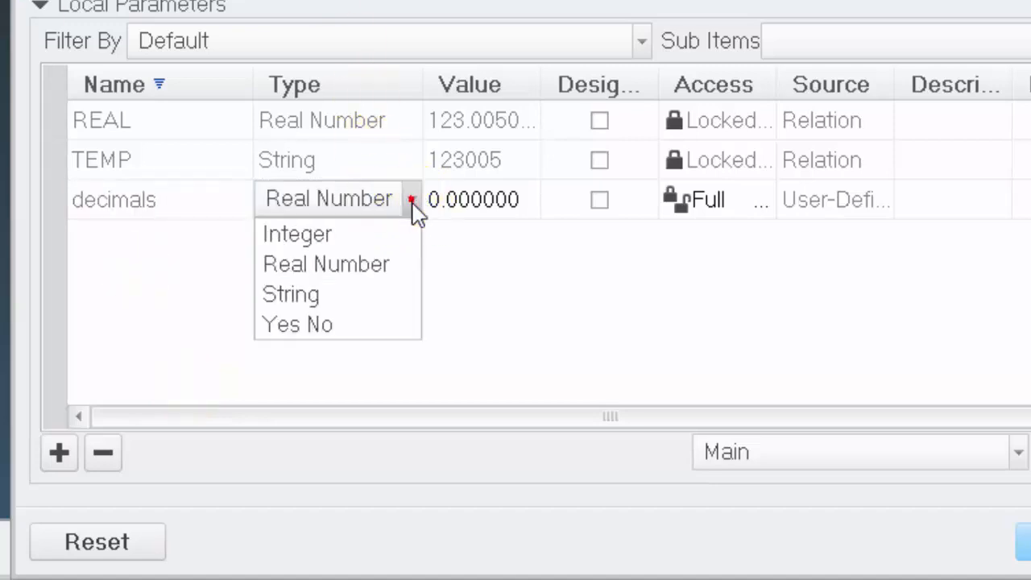
{"action": "left_click", "coordinate": [322, 232]}
{"action": "left_click", "coordinate": [470, 200]}
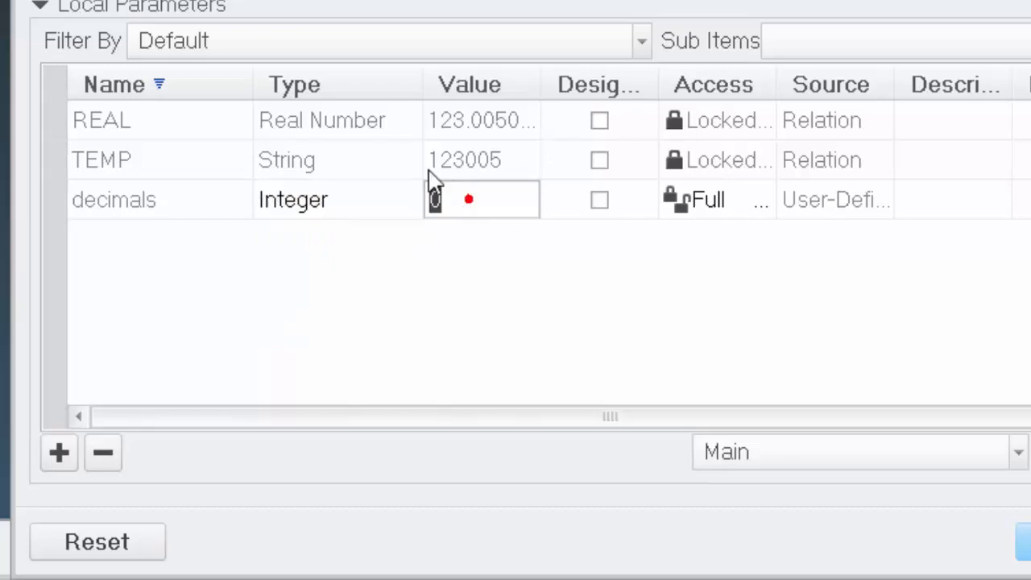
{"action": "type", "text": "3"}
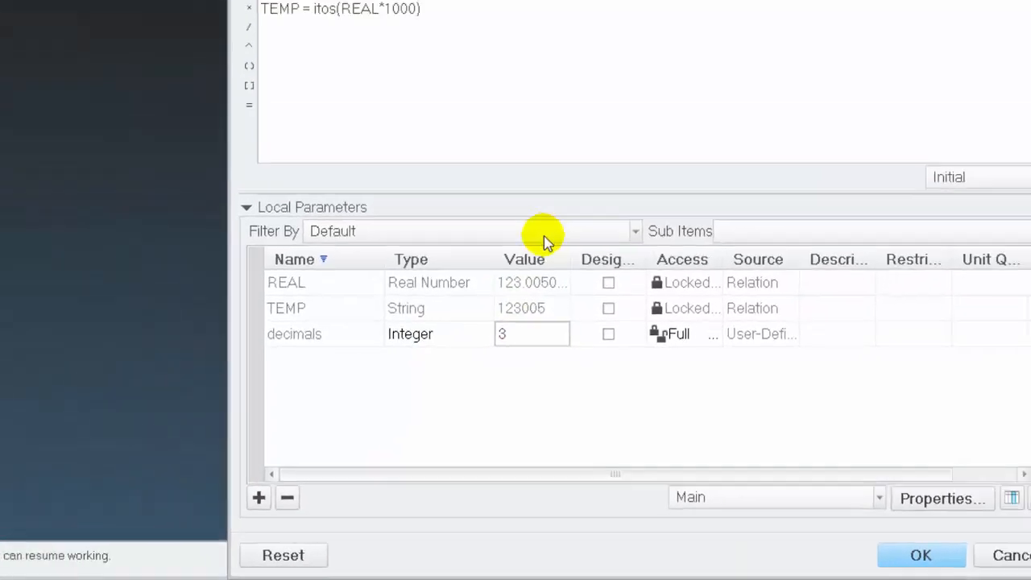
Replace the fixed factor 1000 in the TEMP relation with 10^DECIMALS.
{"action": "left_click", "coordinate": [520, 99]}
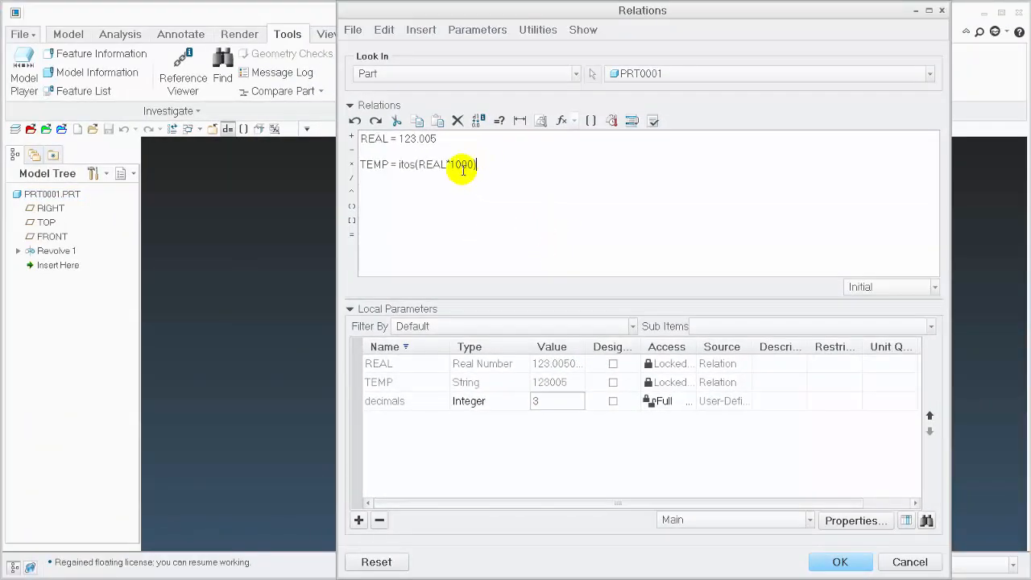
{"action": "left_click_drag", "start_coordinate": [461, 164], "coordinate": [469, 164]}
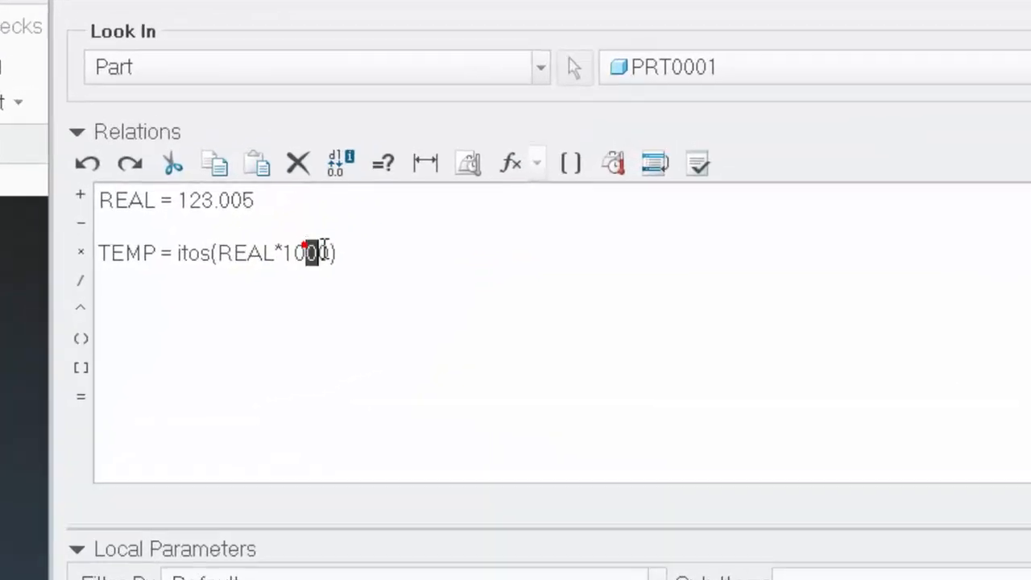
{"action": "left_click_drag", "start_coordinate": [324, 247], "coordinate": [332, 252]}
{"action": "type", "text": "^"}
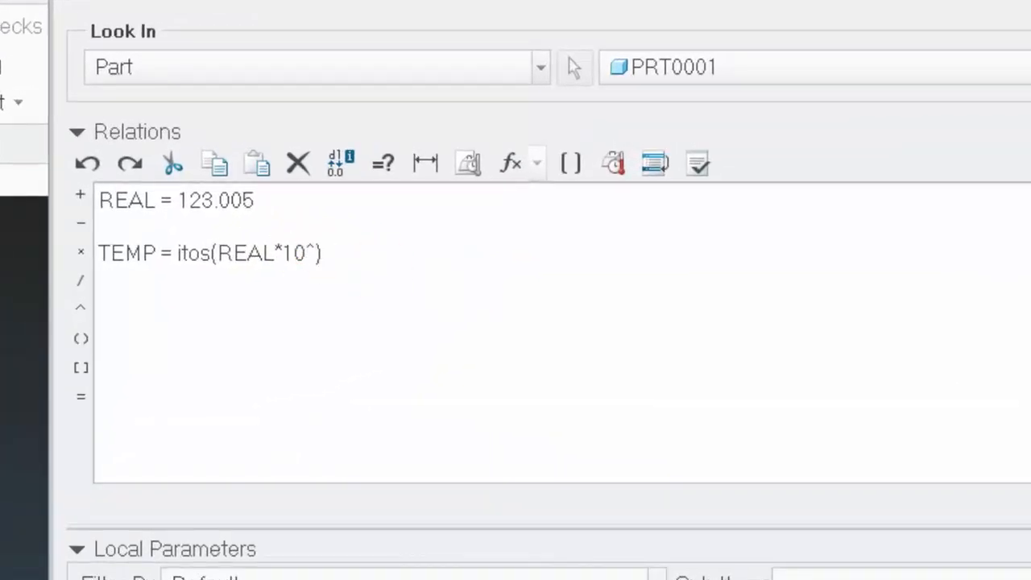
{"action": "type", "text": "DECI"}
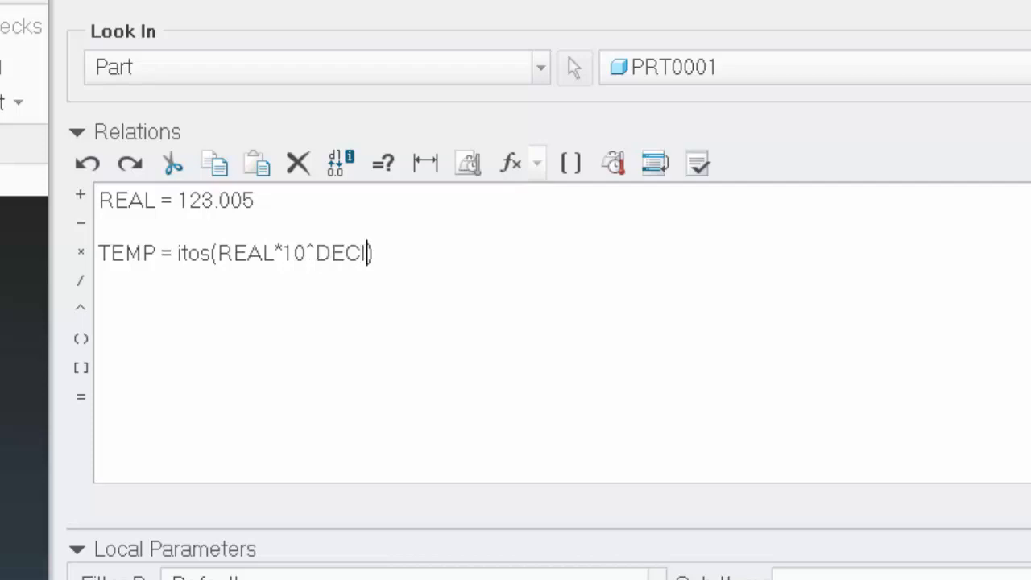
{"action": "type", "text": "MALS"}
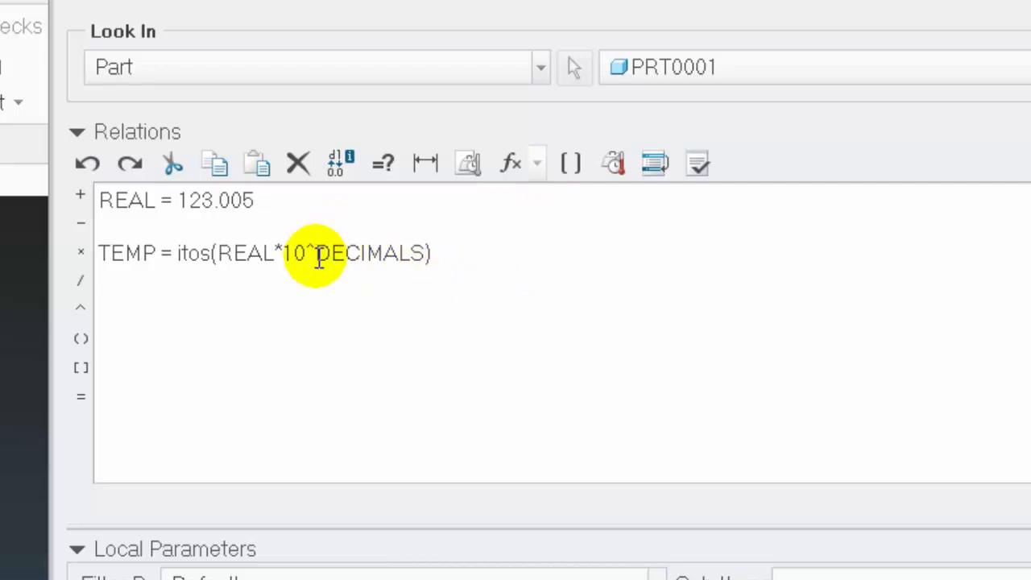
{"action": "left_click", "coordinate": [423, 266]}
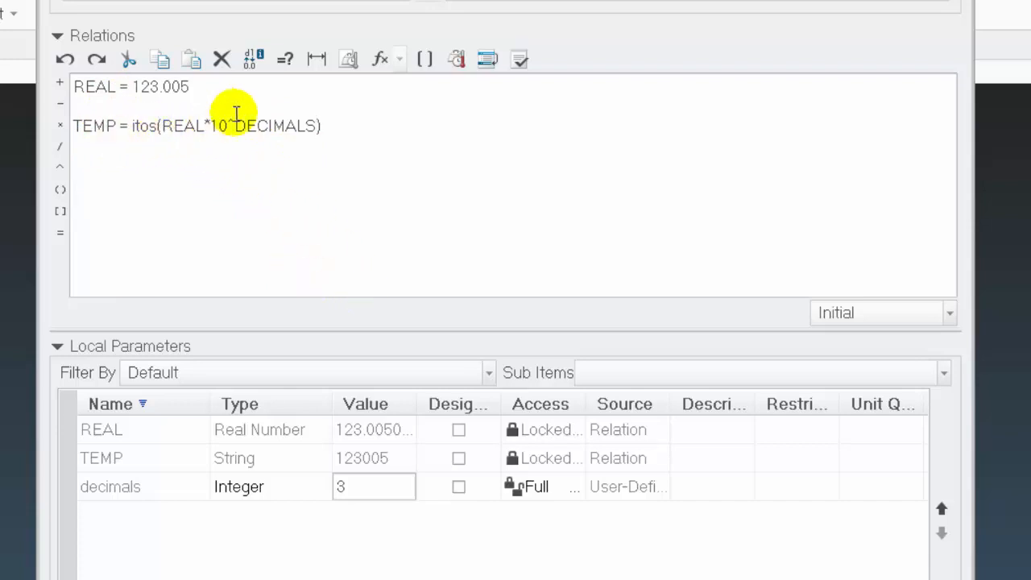
{"action": "left_click", "coordinate": [341, 129]}
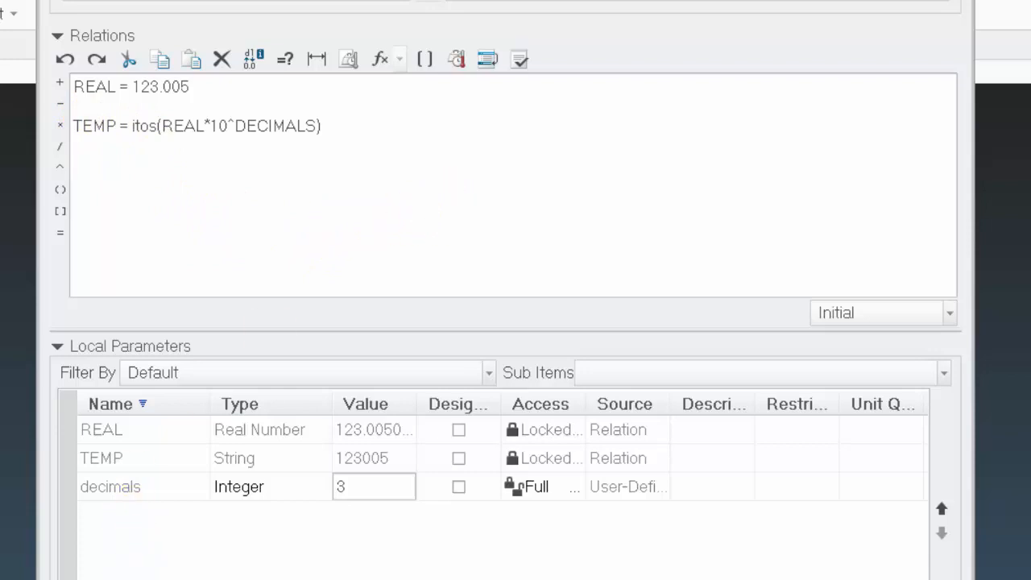
Add a local parameter named SL of type Integer and verify the relations.
{"action": "left_click", "coordinate": [138, 516]}
{"action": "type", "text": "SL"}
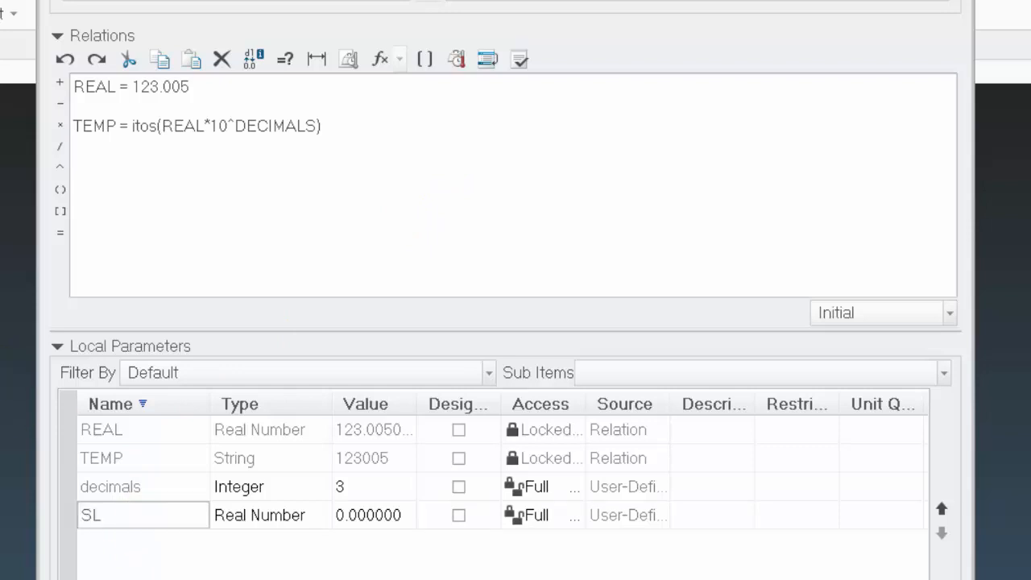
{"action": "left_click", "coordinate": [322, 516]}
{"action": "left_click", "coordinate": [325, 515]}
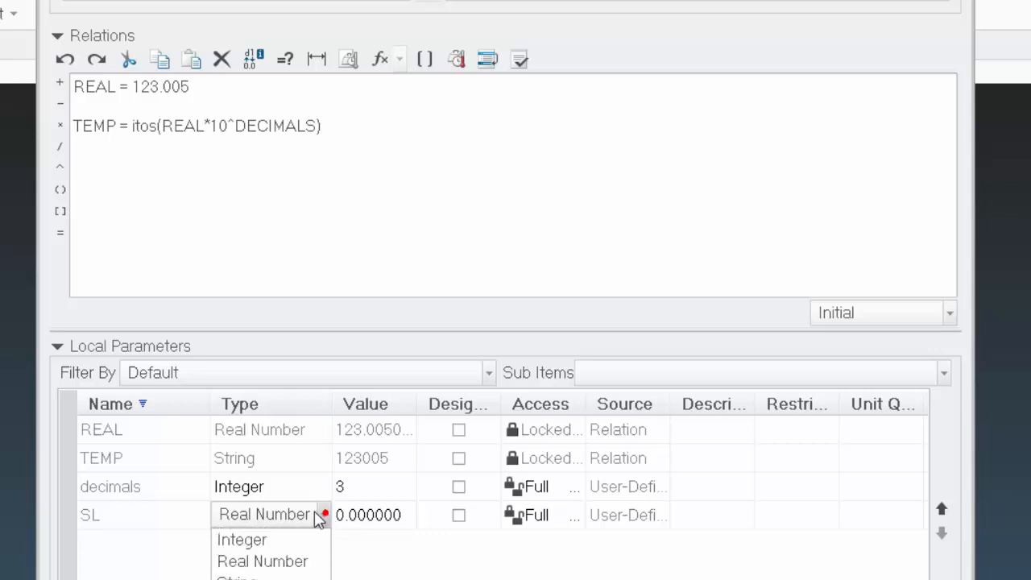
{"action": "left_click", "coordinate": [256, 540]}
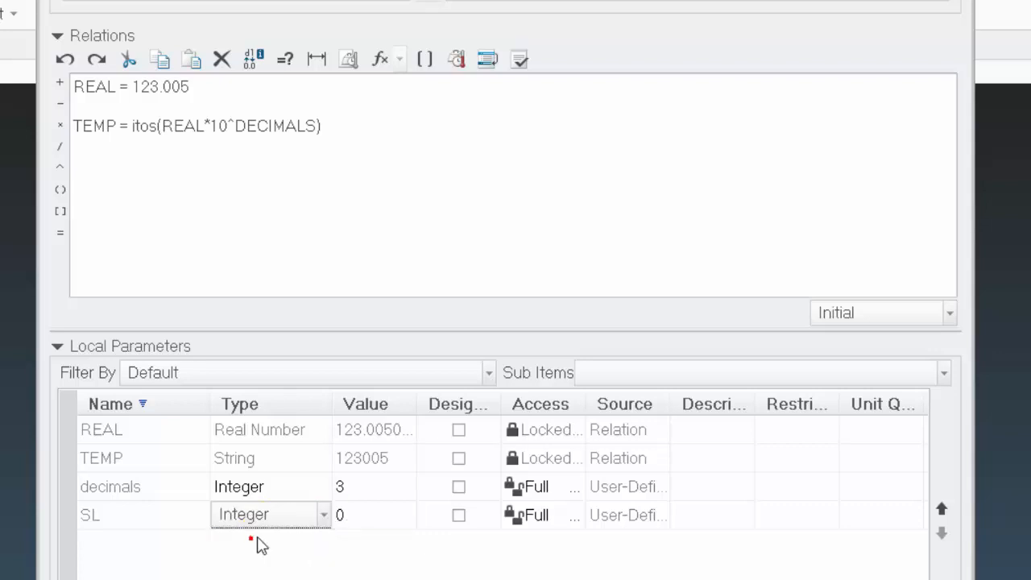
{"action": "left_click", "coordinate": [520, 59]}
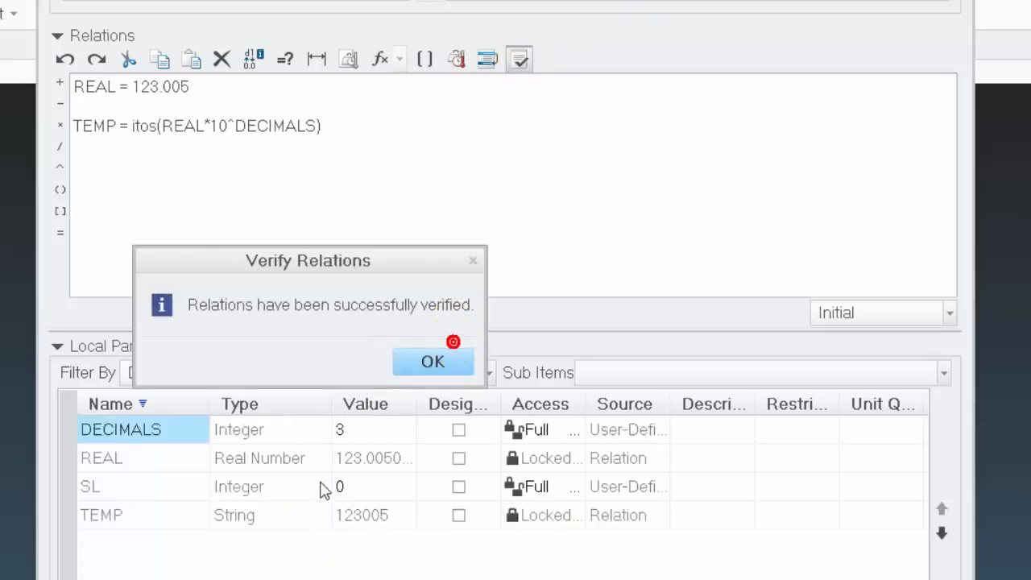
{"action": "left_click", "coordinate": [452, 355]}
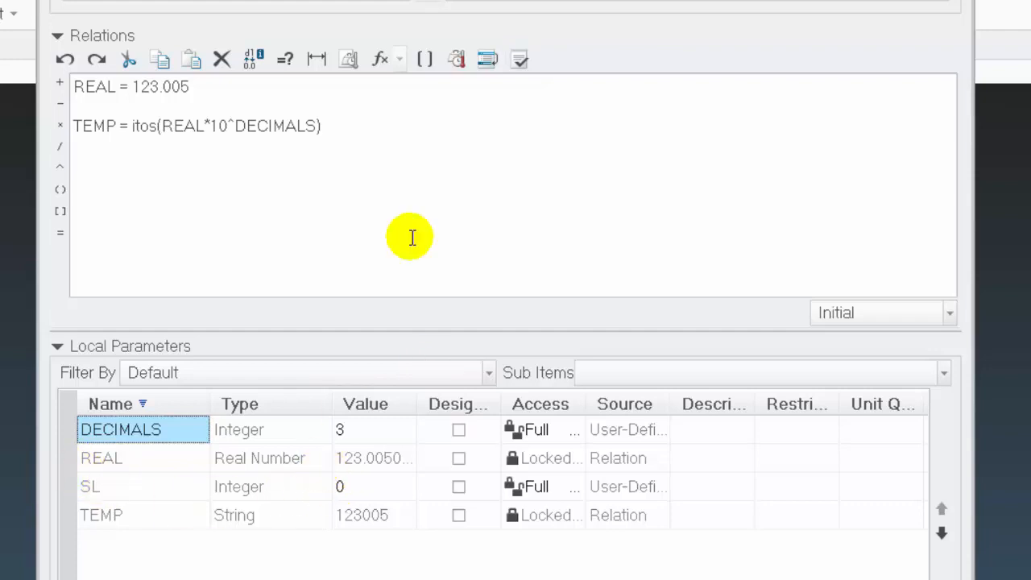
Add the relation SL = string_length(TEMP) below the TEMP line, using the string_length function, and verify the relations.
{"action": "left_click", "coordinate": [363, 129]}
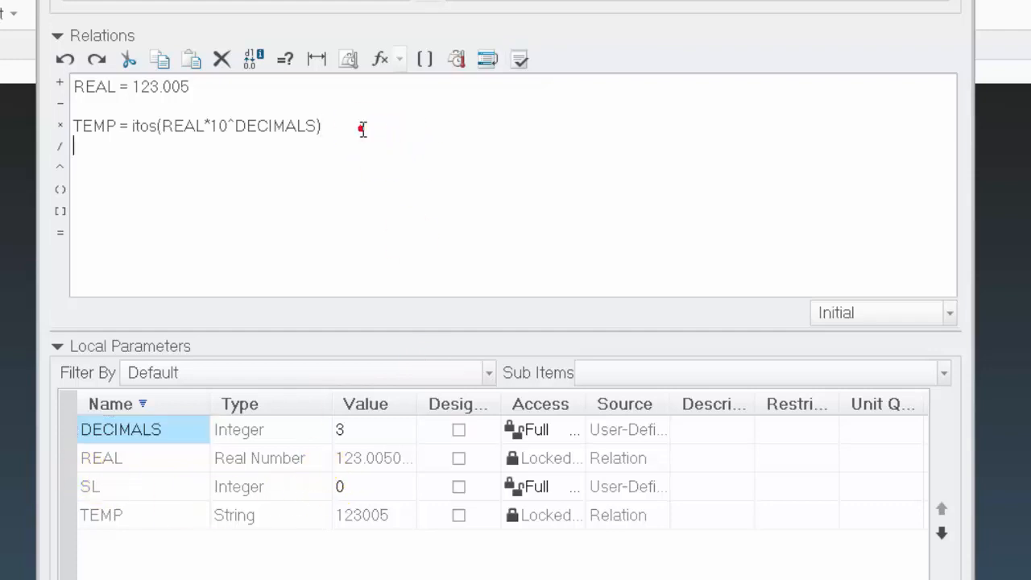
{"action": "key", "text": "Return"}
{"action": "type", "text": "SL ="}
{"action": "left_click", "coordinate": [377, 59]}
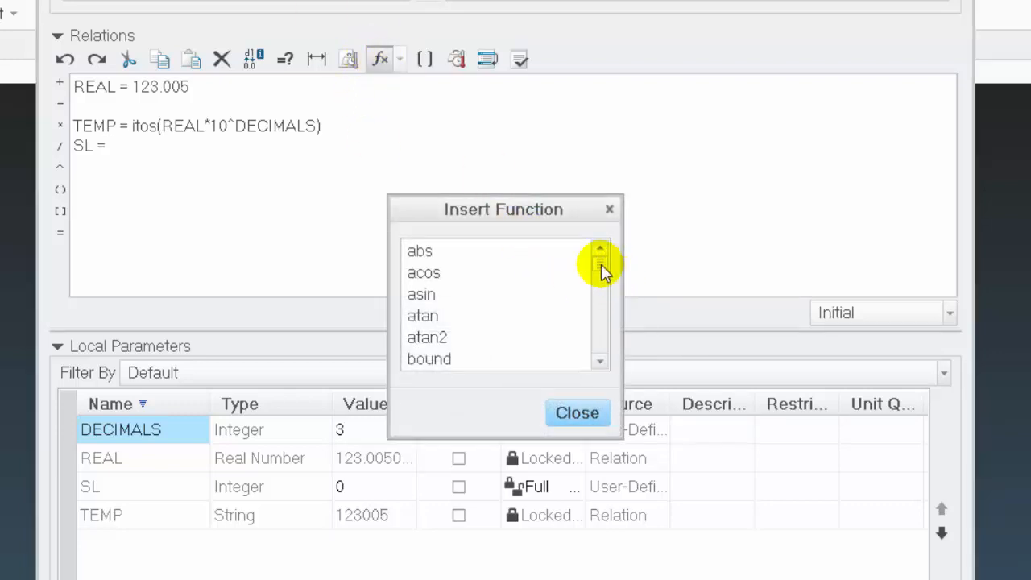
{"action": "left_click_drag", "start_coordinate": [604, 270], "coordinate": [603, 346]}
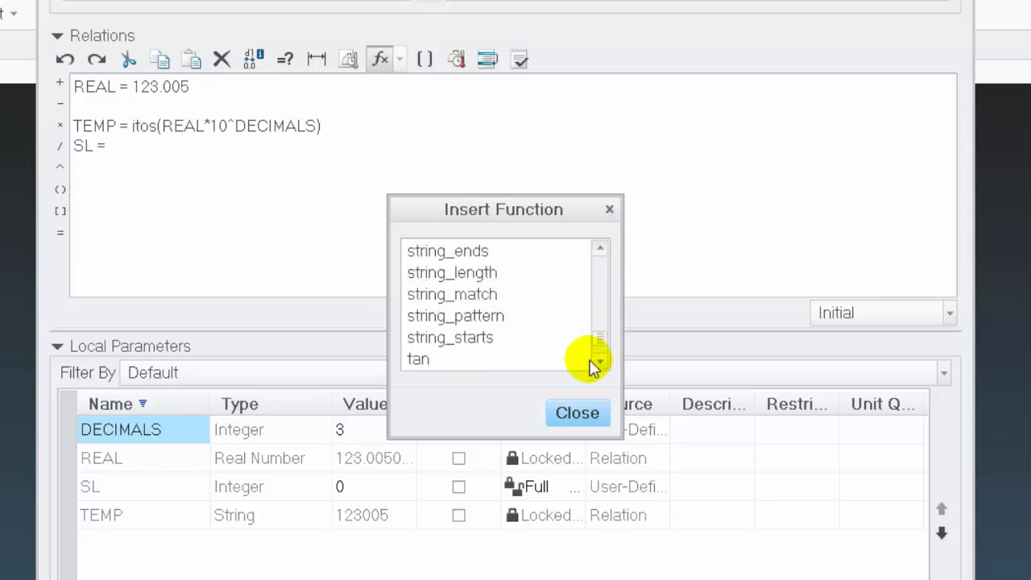
{"action": "double_click", "coordinate": [435, 274]}
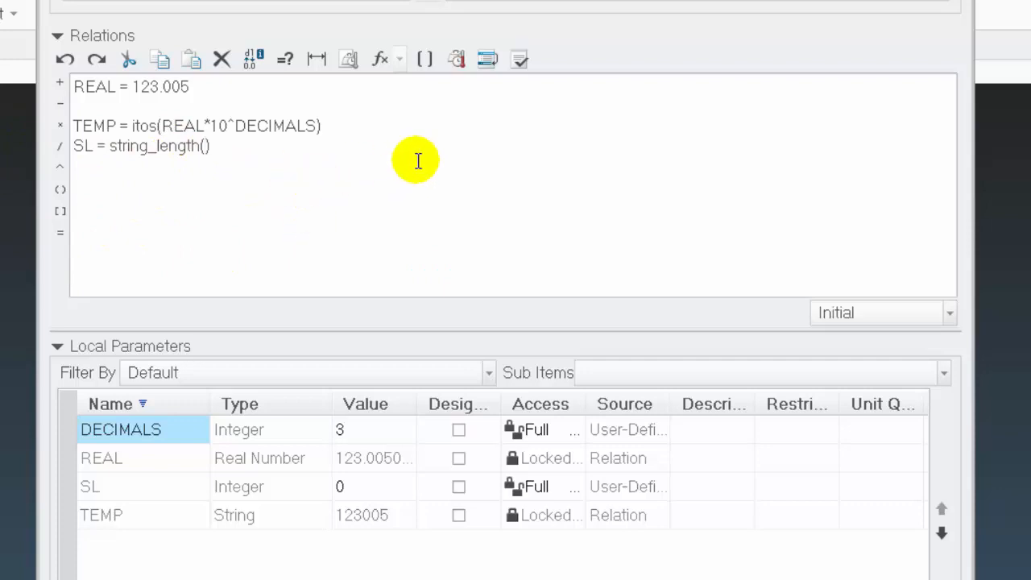
{"action": "type", "text": "TEMP"}
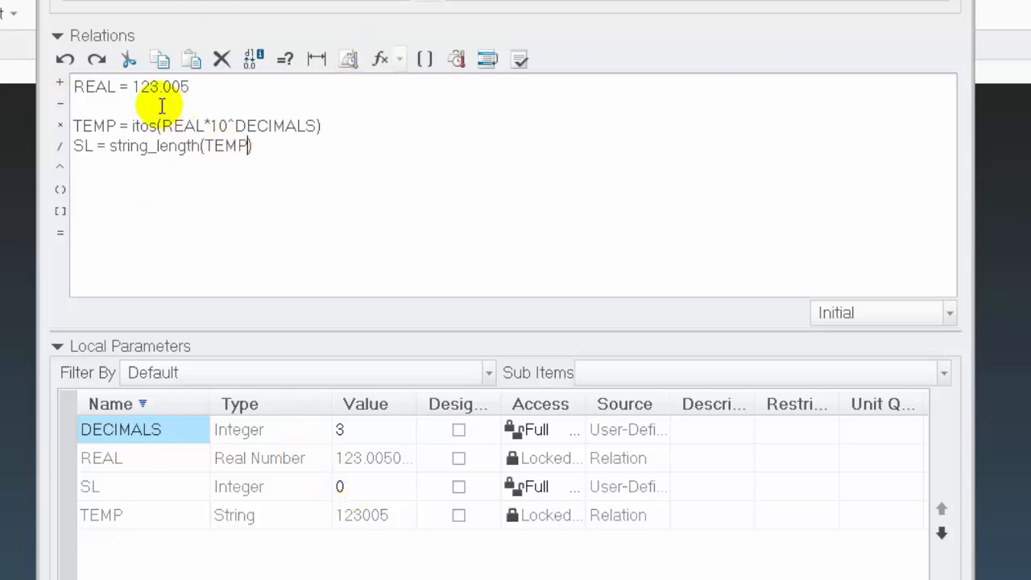
{"action": "left_click", "coordinate": [519, 61]}
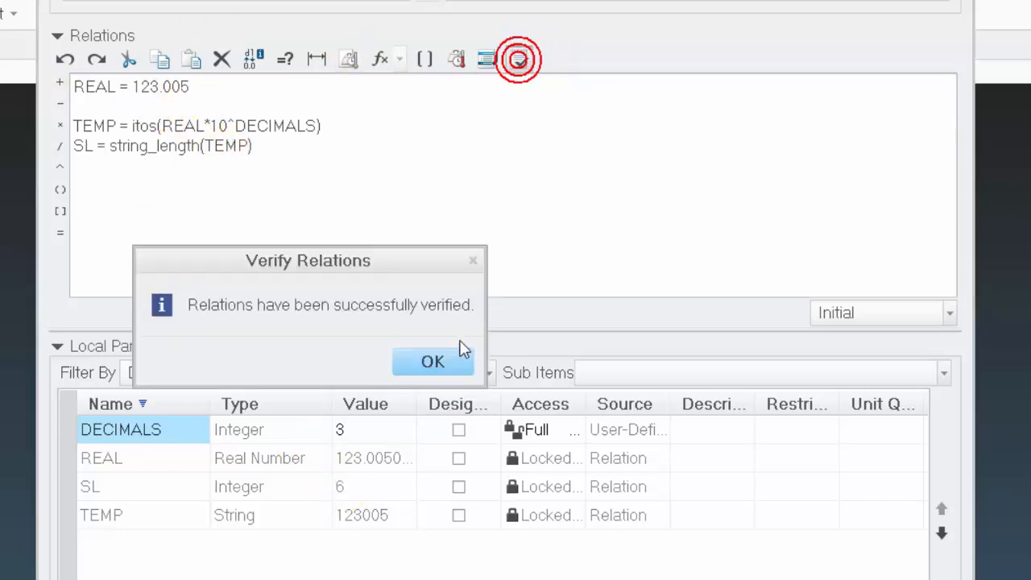
{"action": "left_click", "coordinate": [453, 361]}
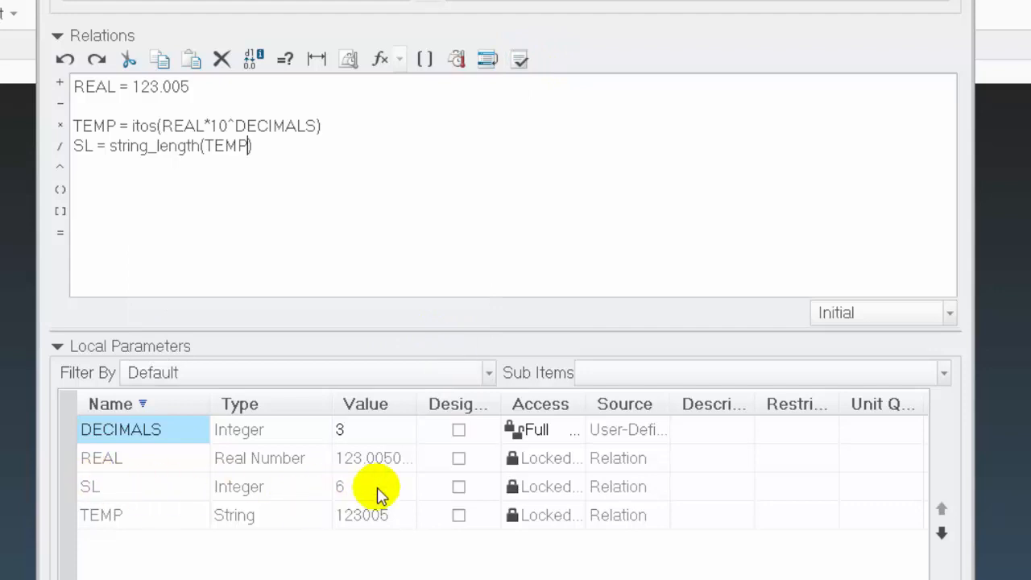
{"action": "left_click", "coordinate": [265, 132]}
{"action": "key", "text": "Return"}
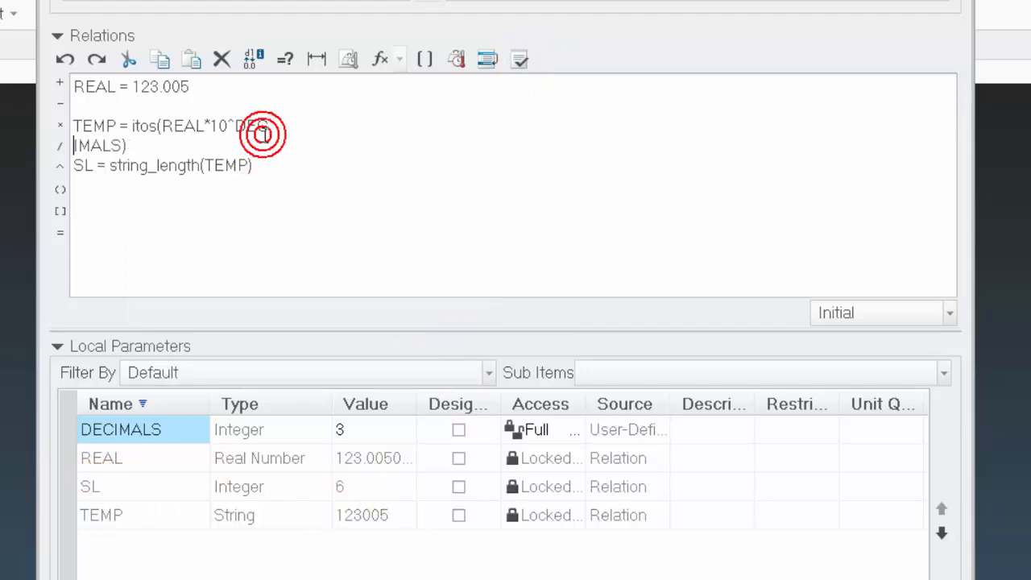
{"action": "key", "text": "BackSpace"}
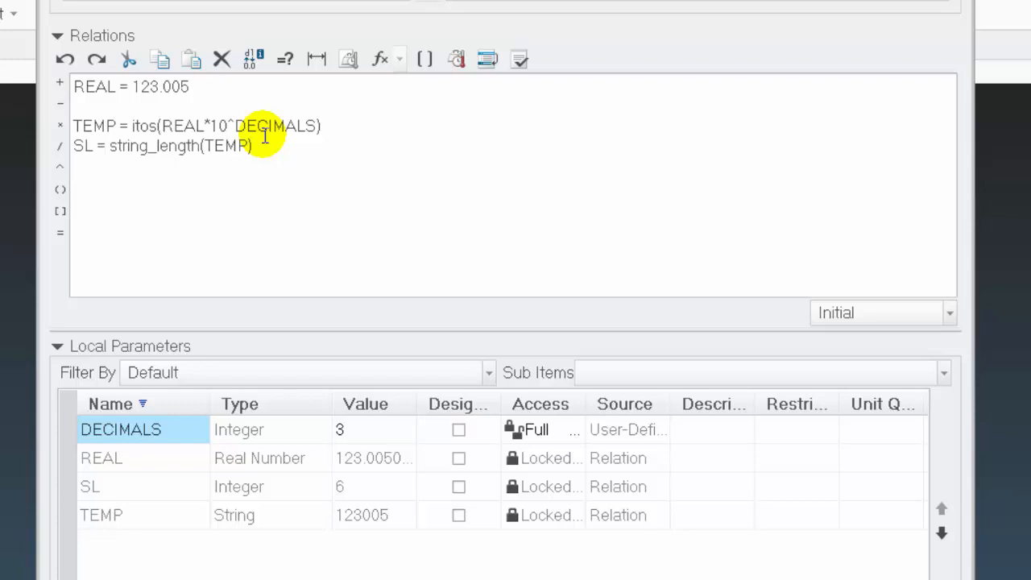
Add the relation REAL_STRING = extract(TEMP, 1,3) below the SL line and verify the relations.
{"action": "type", "text": "REAL_STRING = extract(TEMP, 1,3"}
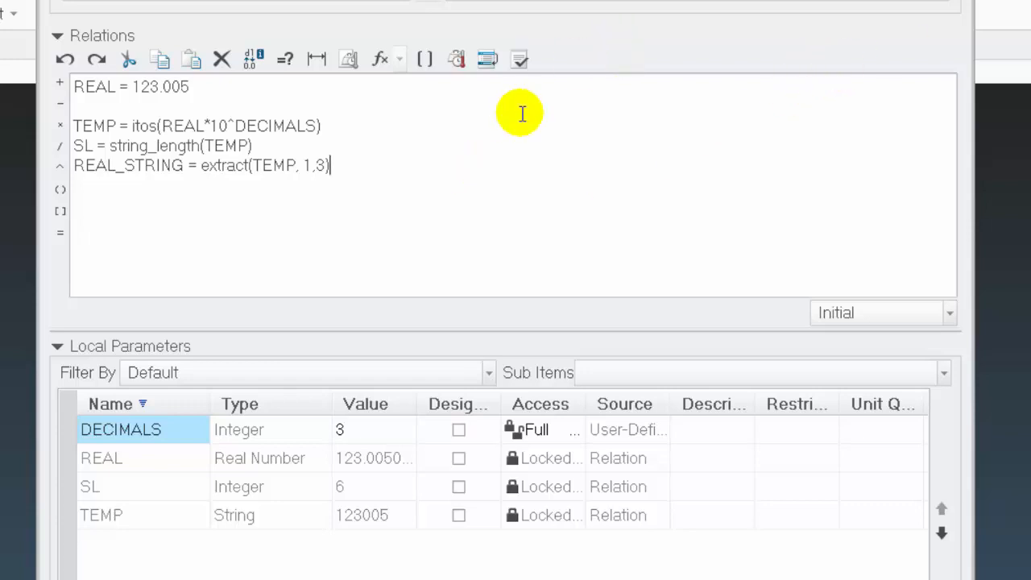
{"action": "left_click", "coordinate": [520, 59]}
{"action": "left_click", "coordinate": [444, 362]}
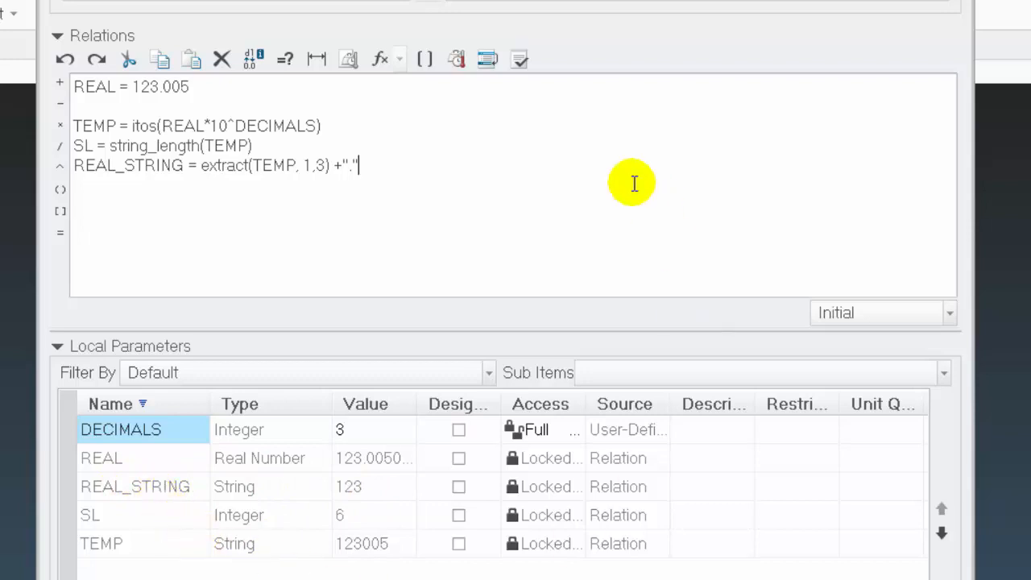
Append +"." +extract(TEMP, 4,3) to the REAL_STRING relation, verifying the relations once the decimal point is added.
{"action": "left_click", "coordinate": [523, 56]}
{"action": "left_click", "coordinate": [432, 362]}
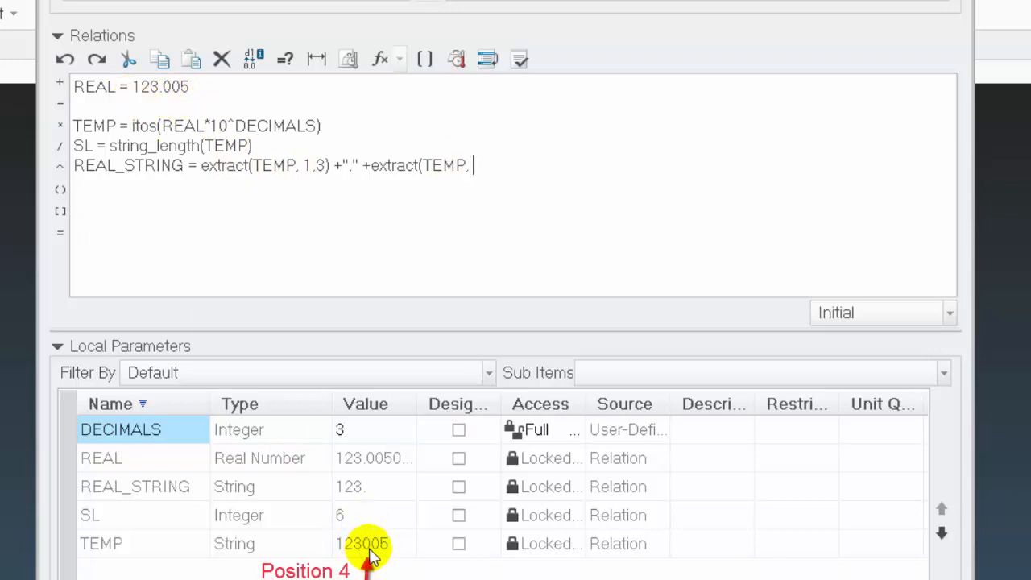
{"action": "type", "text": "4"}
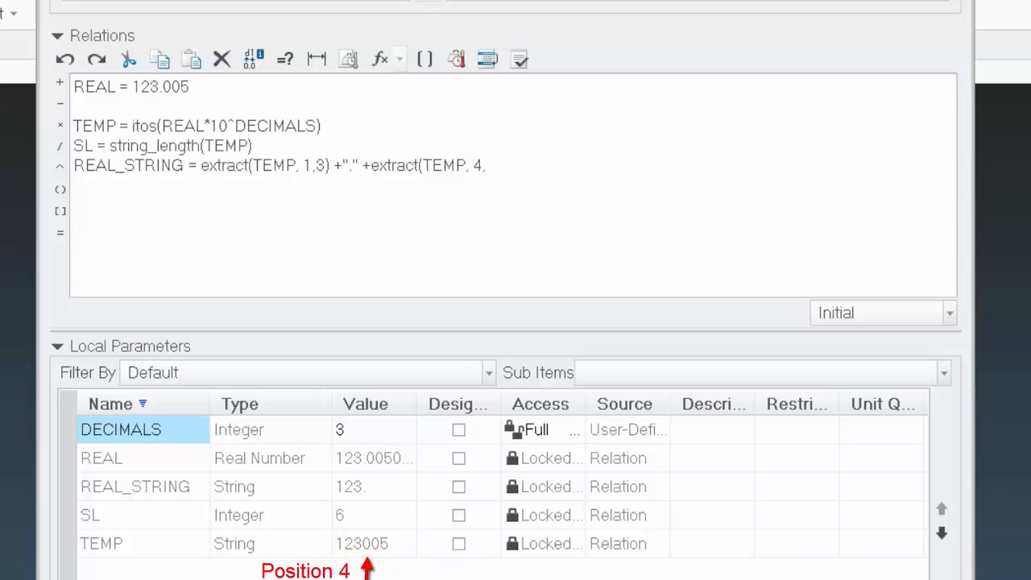
{"action": "type", "text": ",3)"}
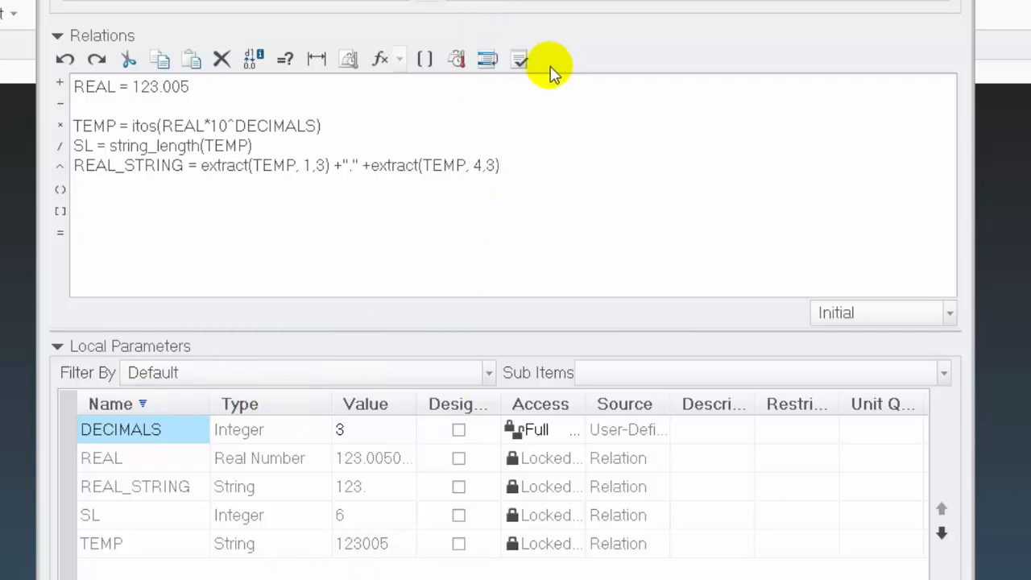
Verify the relations with the completed REAL_STRING expression.
{"action": "left_click", "coordinate": [519, 61]}
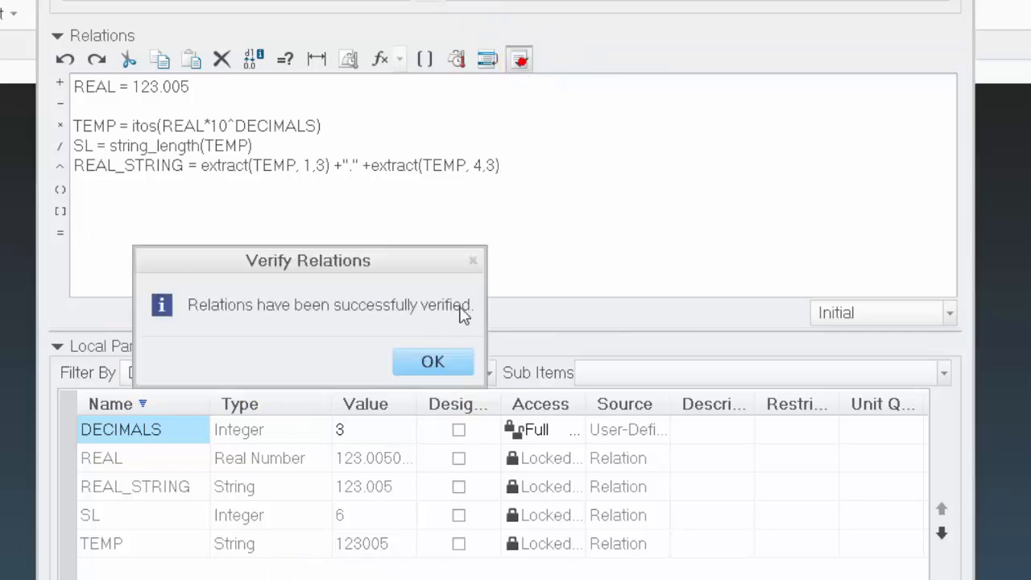
{"action": "left_click", "coordinate": [456, 362]}
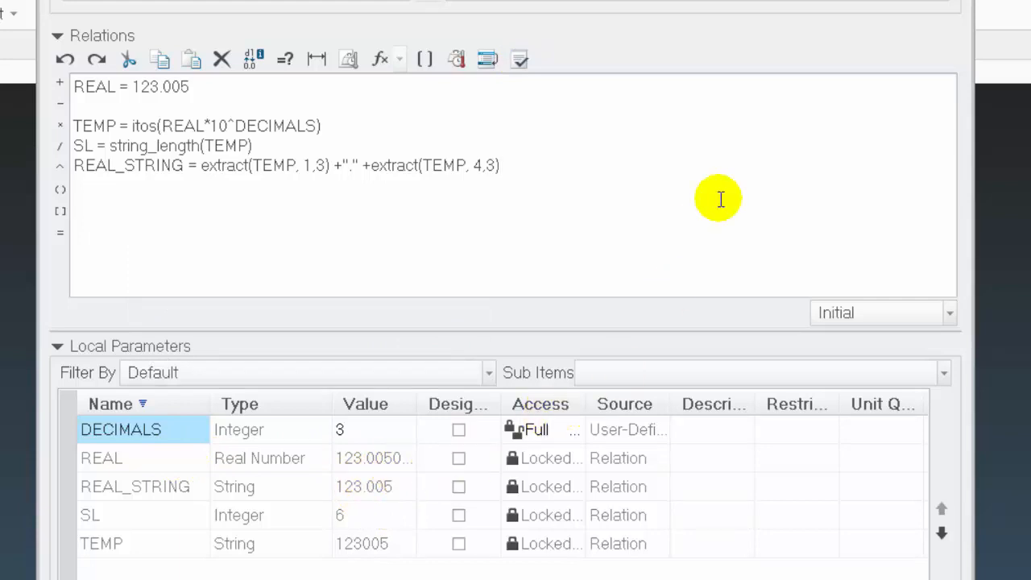
Replace the length 3 in the first extract of REAL_STRING with SL -DECIMALS and verify the relations.
{"action": "left_click", "coordinate": [332, 168]}
{"action": "double_click", "coordinate": [322, 165]}
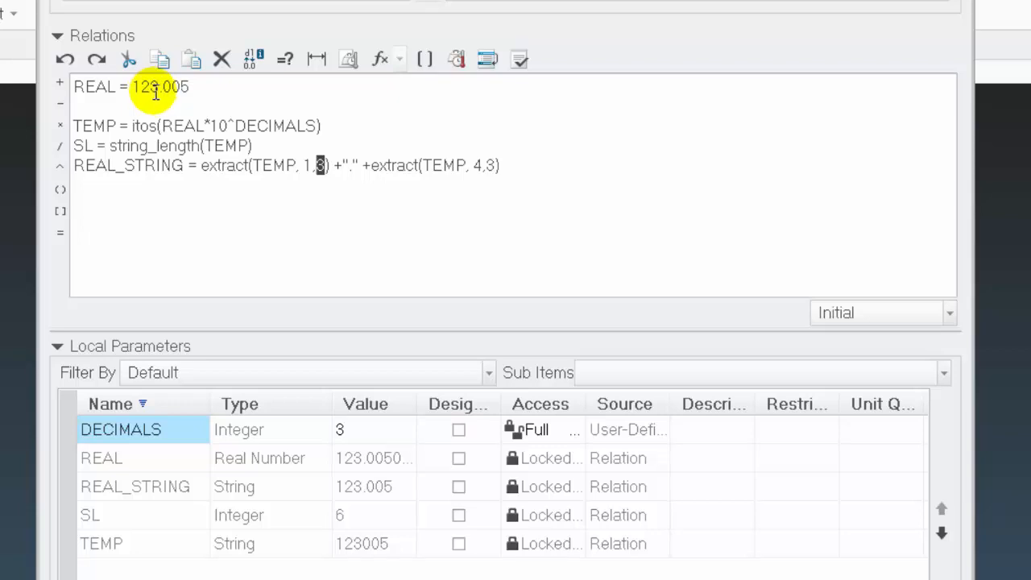
{"action": "left_click", "coordinate": [364, 190]}
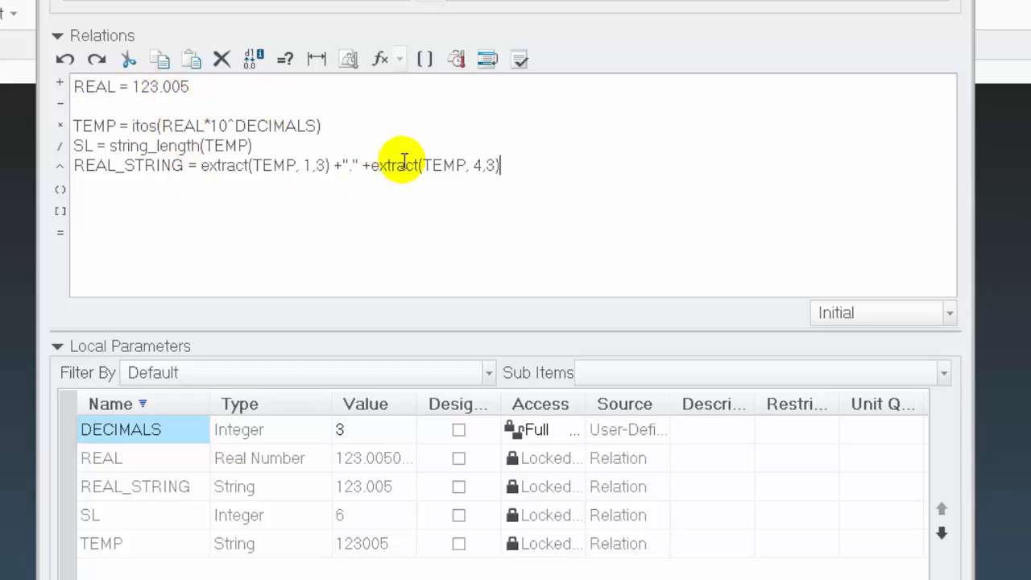
{"action": "double_click", "coordinate": [321, 166]}
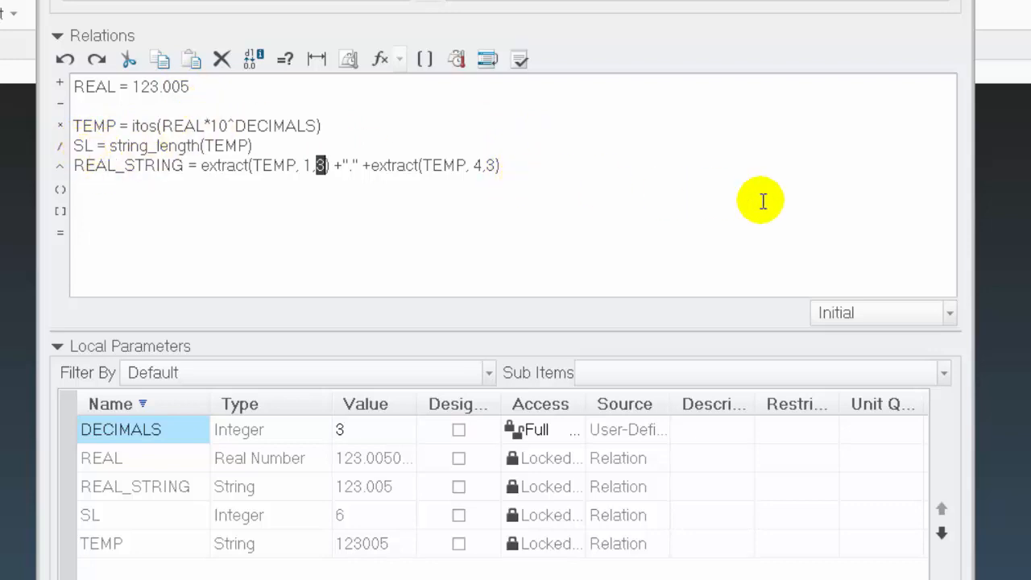
{"action": "type", "text": "SL "}
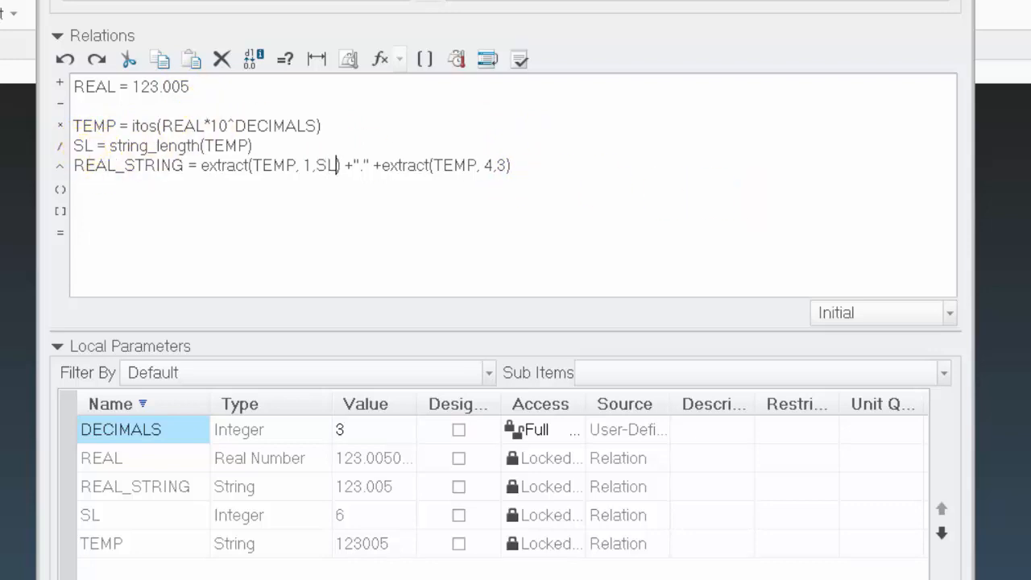
{"action": "type", "text": "-"}
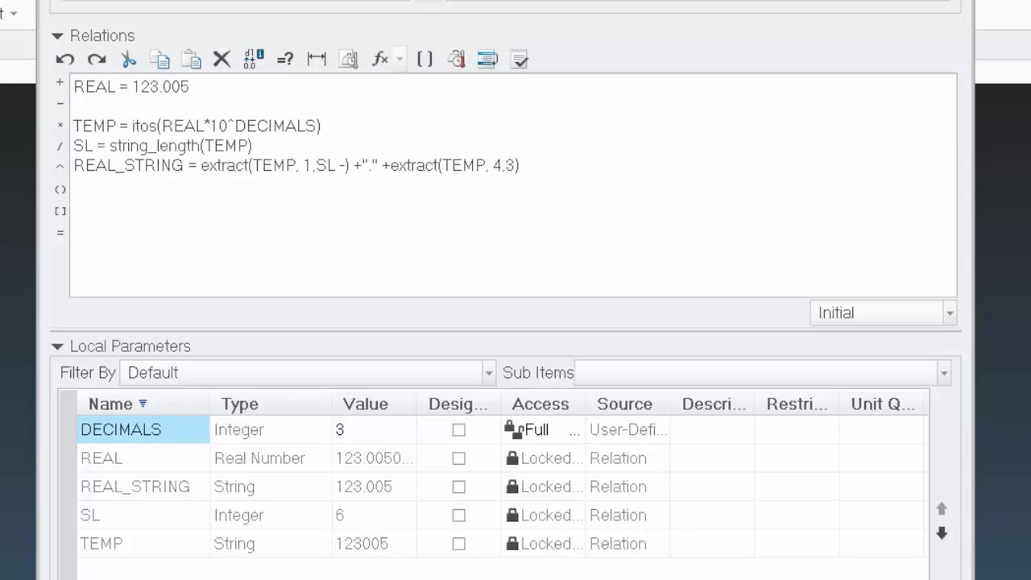
{"action": "type", "text": "DECI"}
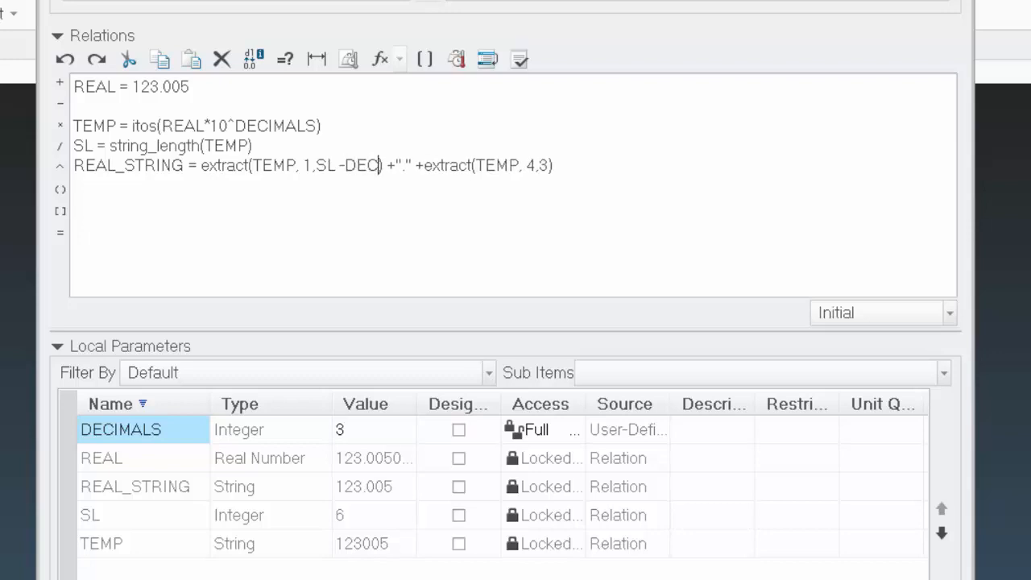
{"action": "type", "text": "MALS"}
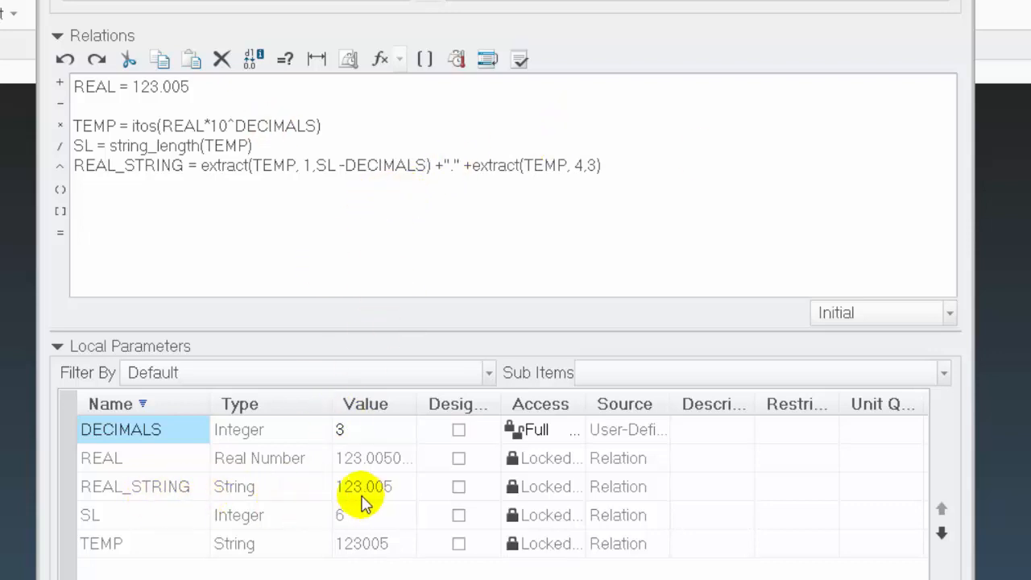
{"action": "left_click", "coordinate": [523, 58]}
{"action": "left_click", "coordinate": [432, 361]}
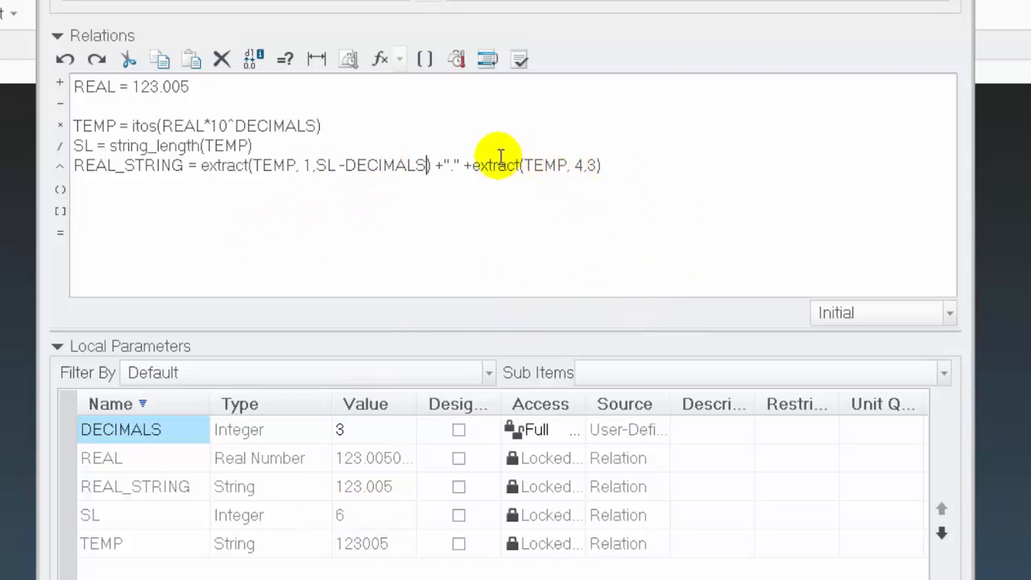
Replace the start position 4 in the second extract of REAL_STRING with SL -DECIMALS +1 and verify the relations.
{"action": "triple_click", "coordinate": [582, 158]}
{"action": "left_click", "coordinate": [579, 167]}
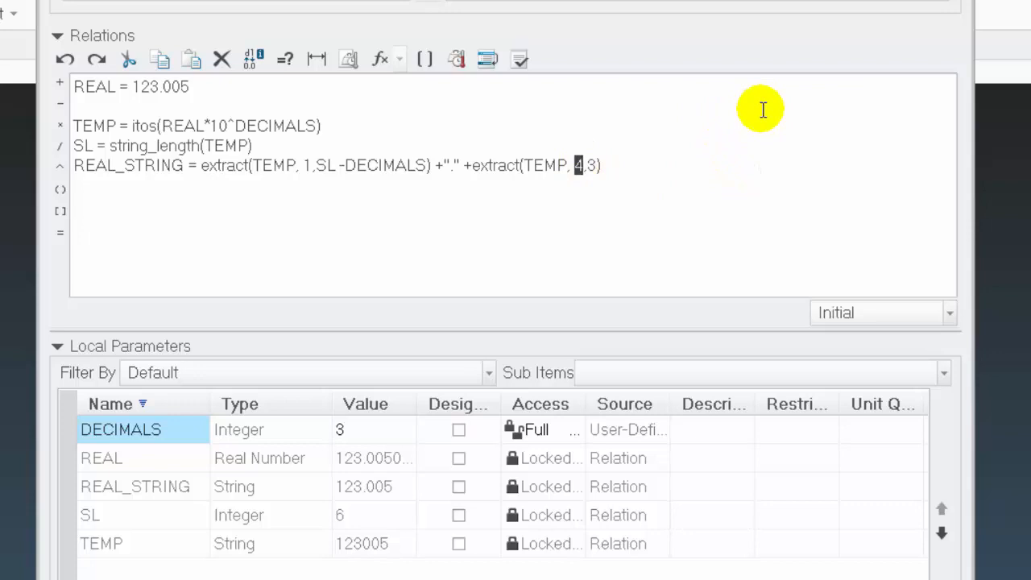
{"action": "type", "text": "SL -DECIMALS +1"}
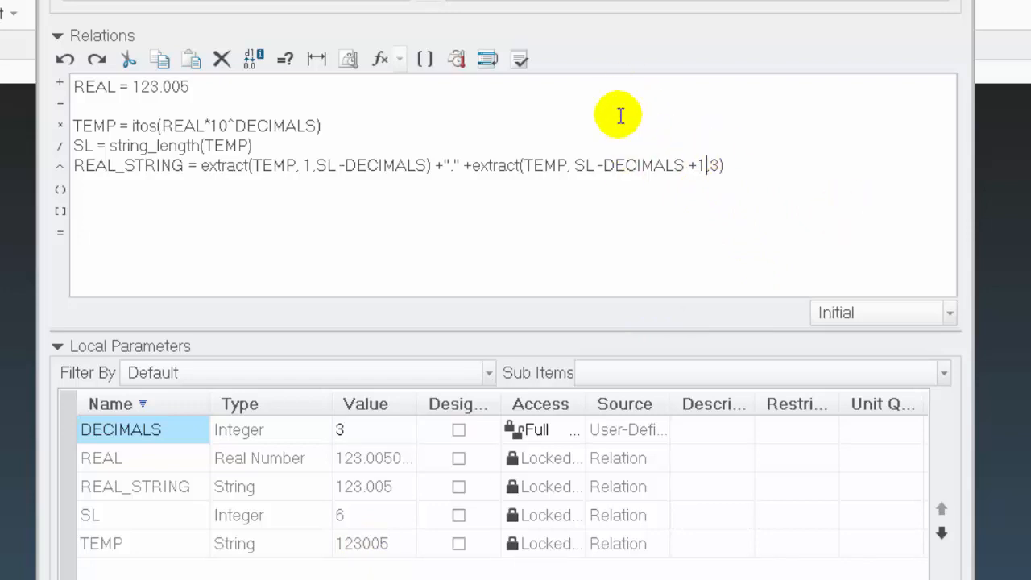
{"action": "left_click", "coordinate": [520, 58]}
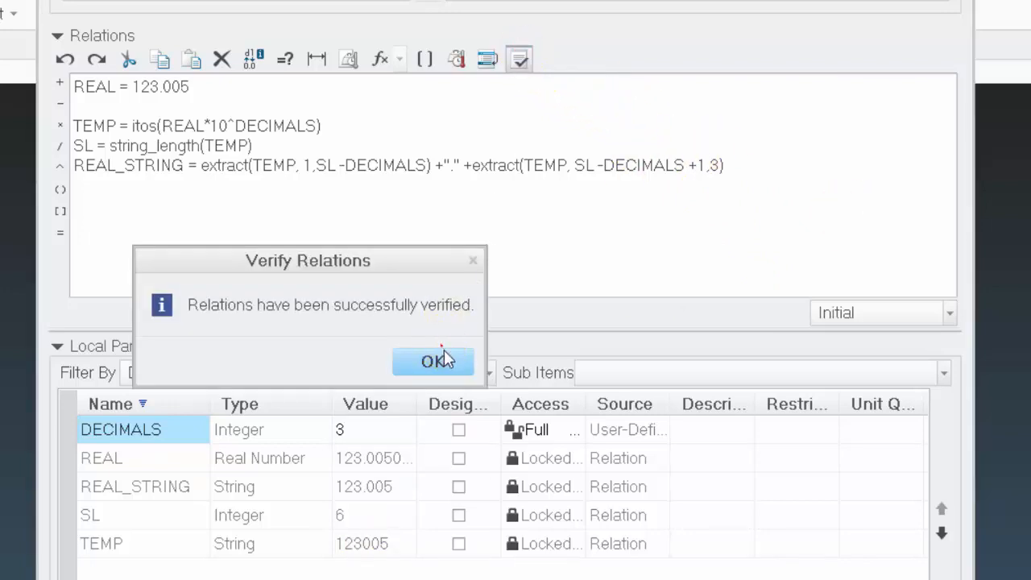
{"action": "left_click", "coordinate": [412, 362]}
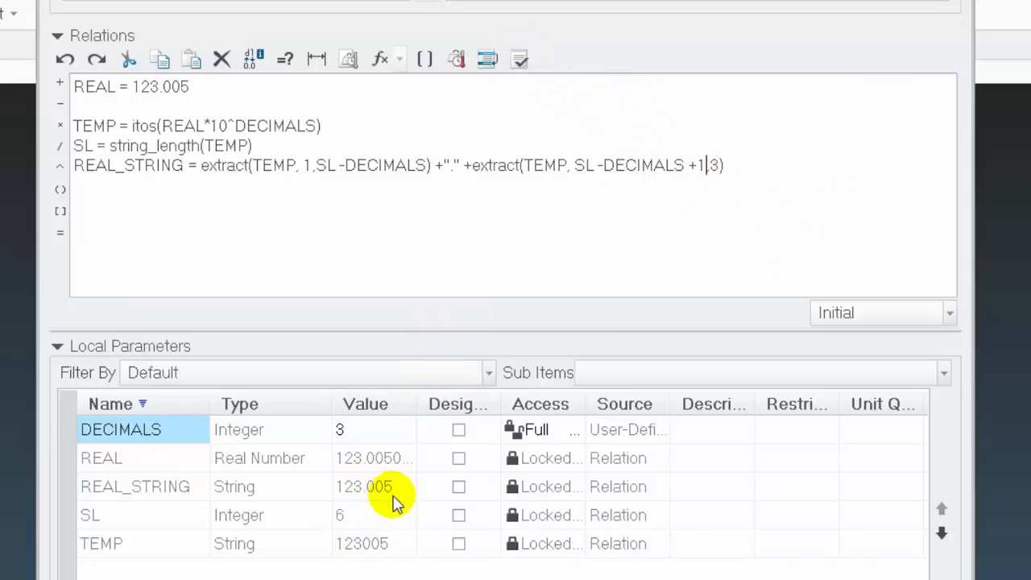
Replace the length 3 in the second extract of REAL_STRING with DECIMALS and verify the relations.
{"action": "left_click", "coordinate": [709, 166]}
{"action": "double_click", "coordinate": [713, 166]}
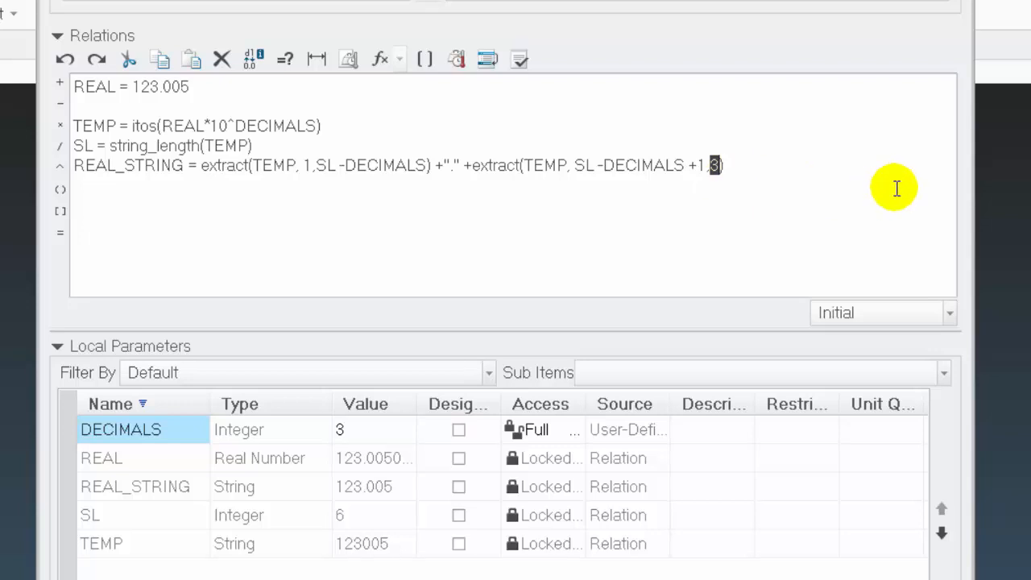
{"action": "type", "text": "DECIMALS"}
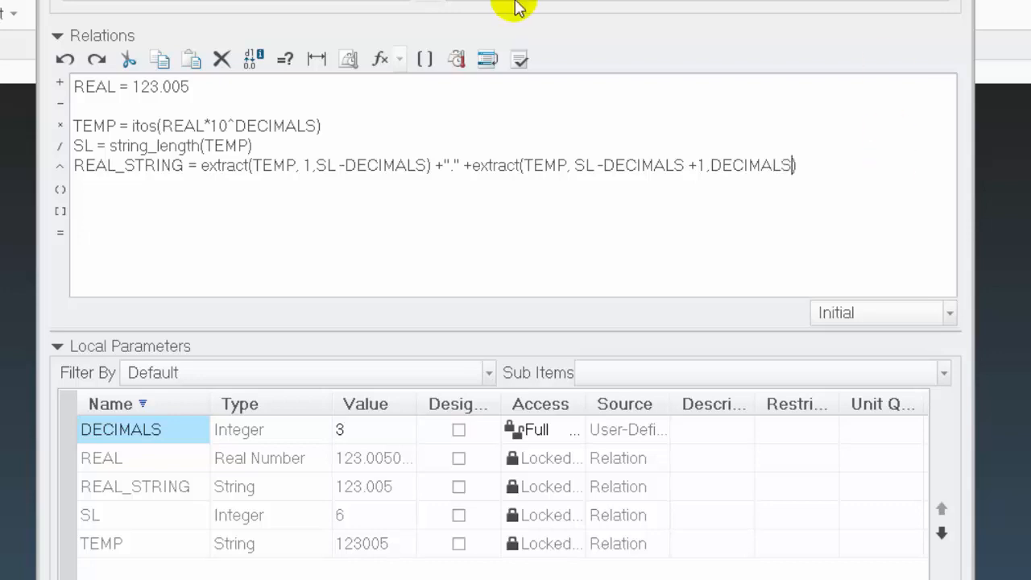
{"action": "left_click", "coordinate": [519, 60]}
{"action": "left_click", "coordinate": [463, 363]}
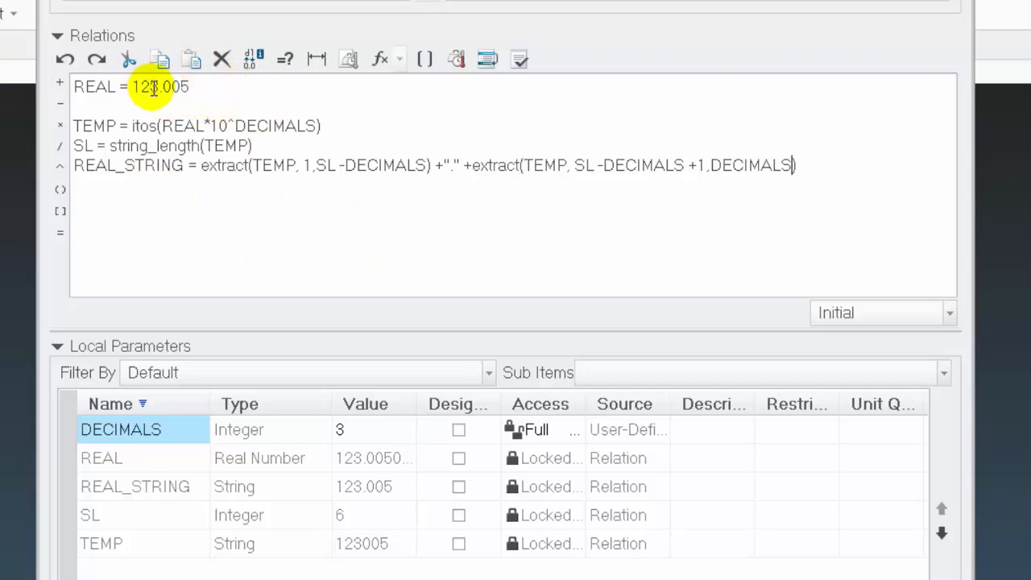
Set the REAL relation to 0.005 and verify the relations.
{"action": "left_click_drag", "start_coordinate": [160, 89], "coordinate": [134, 86]}
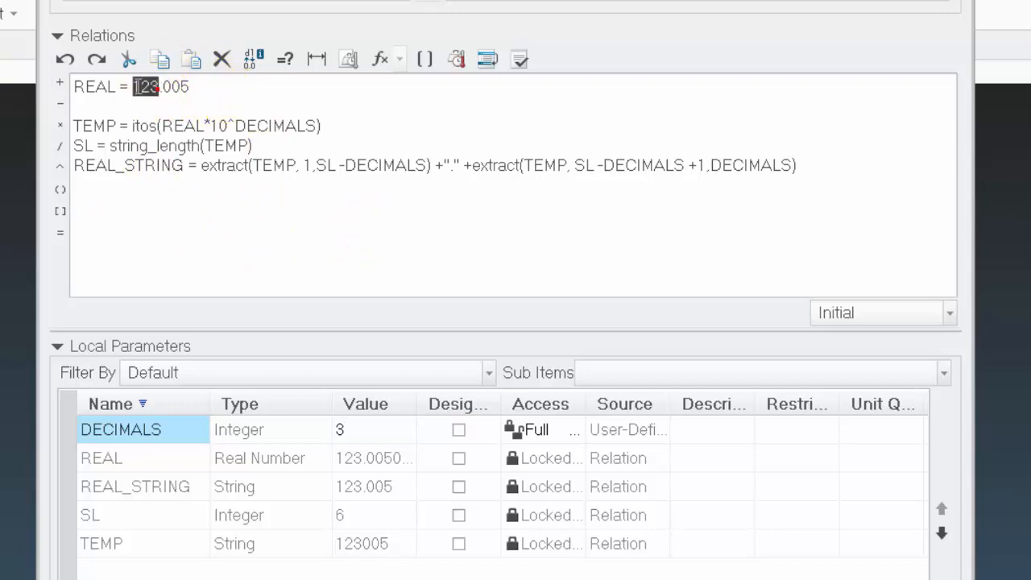
{"action": "left_click", "coordinate": [229, 88]}
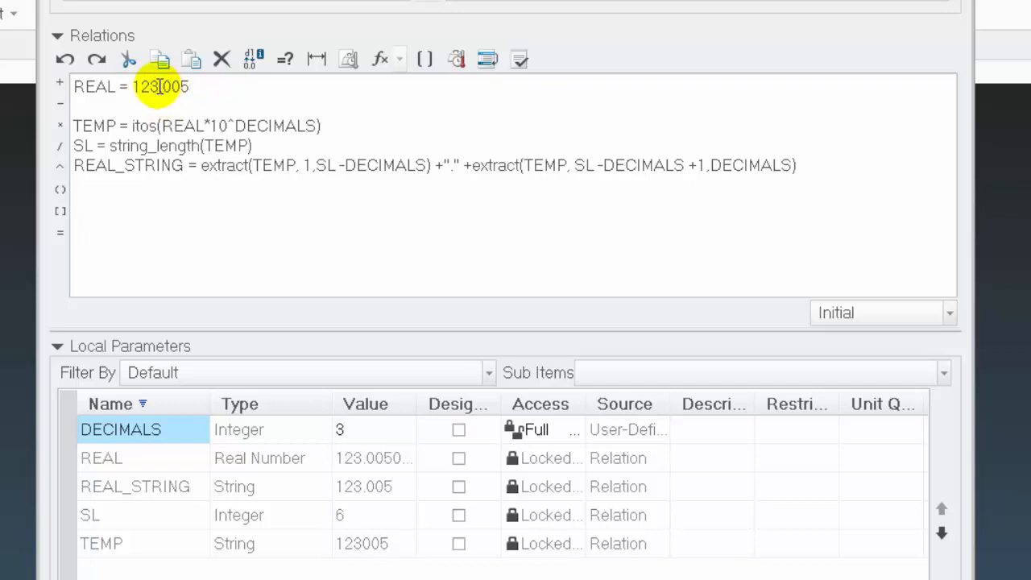
{"action": "left_click_drag", "start_coordinate": [159, 87], "coordinate": [133, 87]}
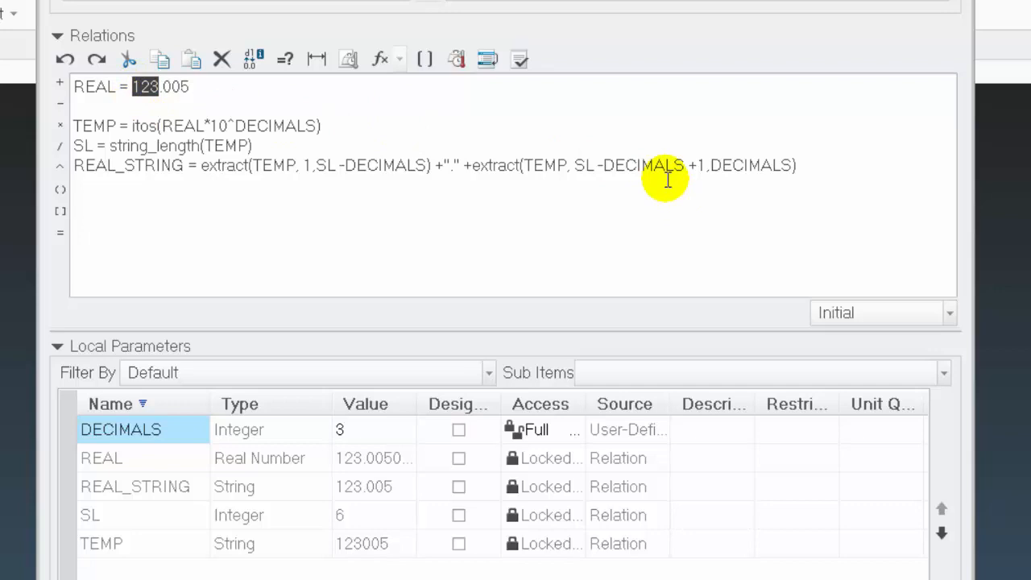
{"action": "type", "text": "0"}
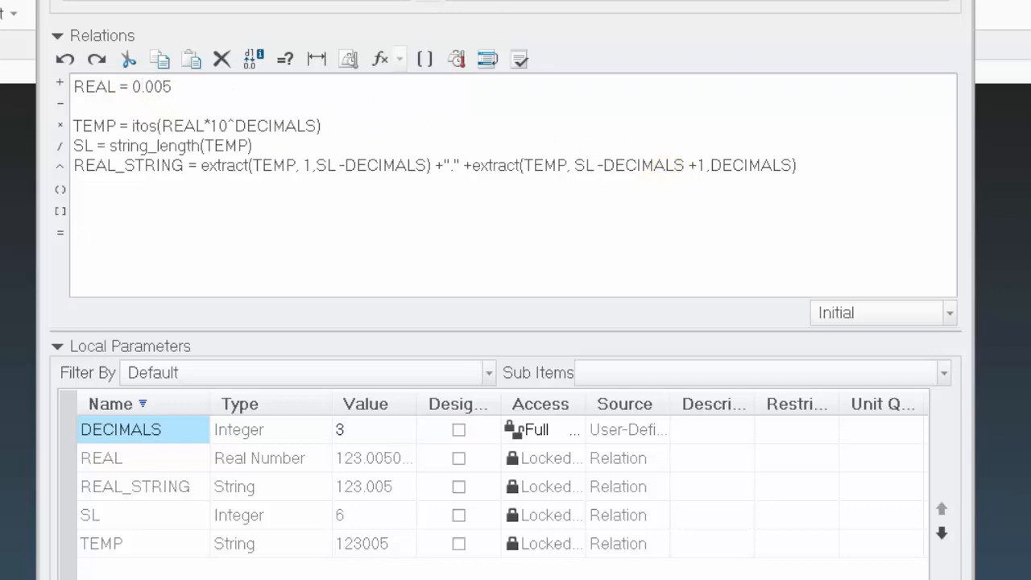
{"action": "left_click", "coordinate": [520, 59]}
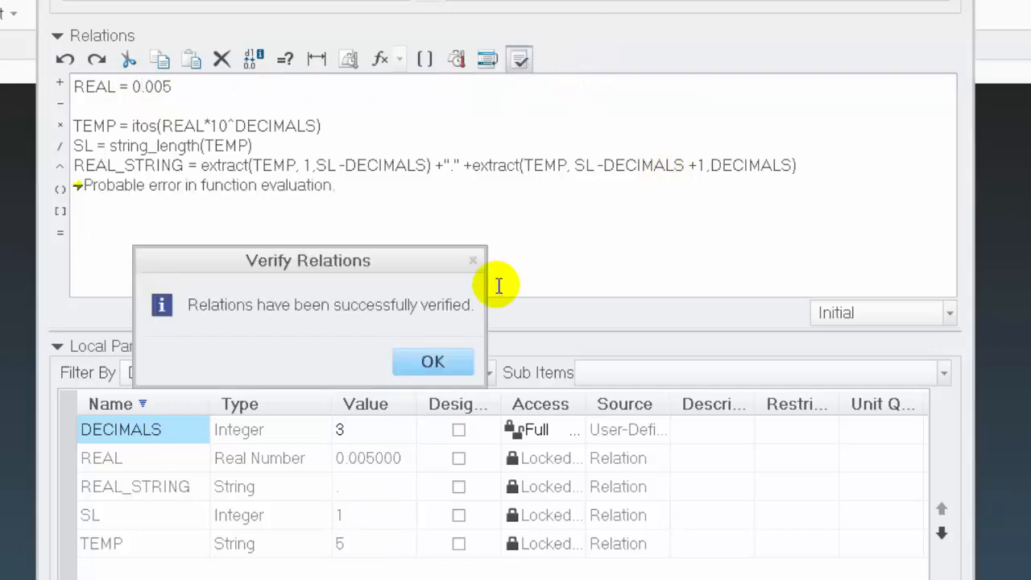
{"action": "left_click", "coordinate": [457, 365]}
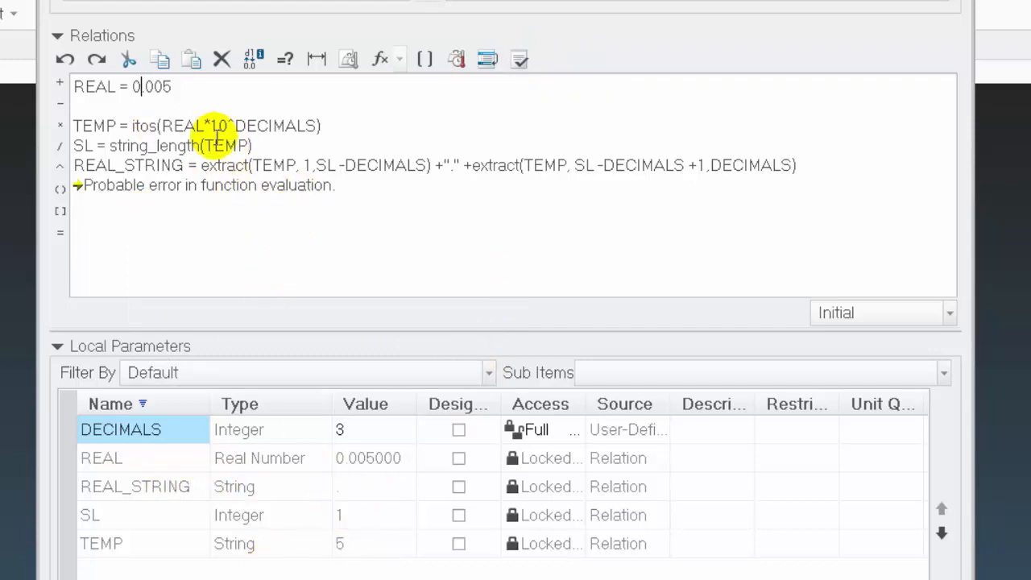
Add an if REAL < 1, else, endif block with the TEMP, SL and REAL_STRING relations indented by one space under else.
{"action": "double_click", "coordinate": [153, 86]}
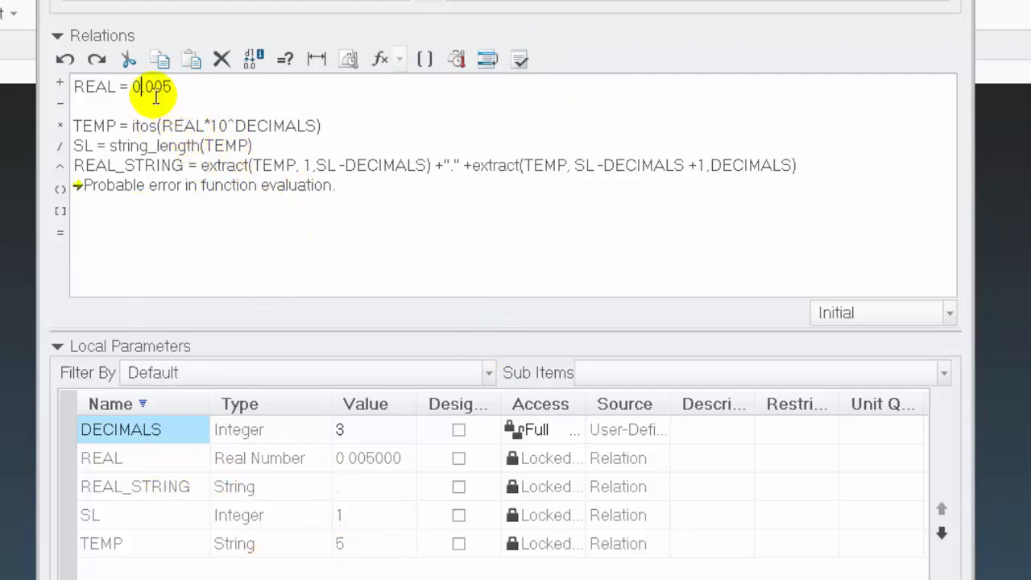
{"action": "left_click", "coordinate": [143, 86]}
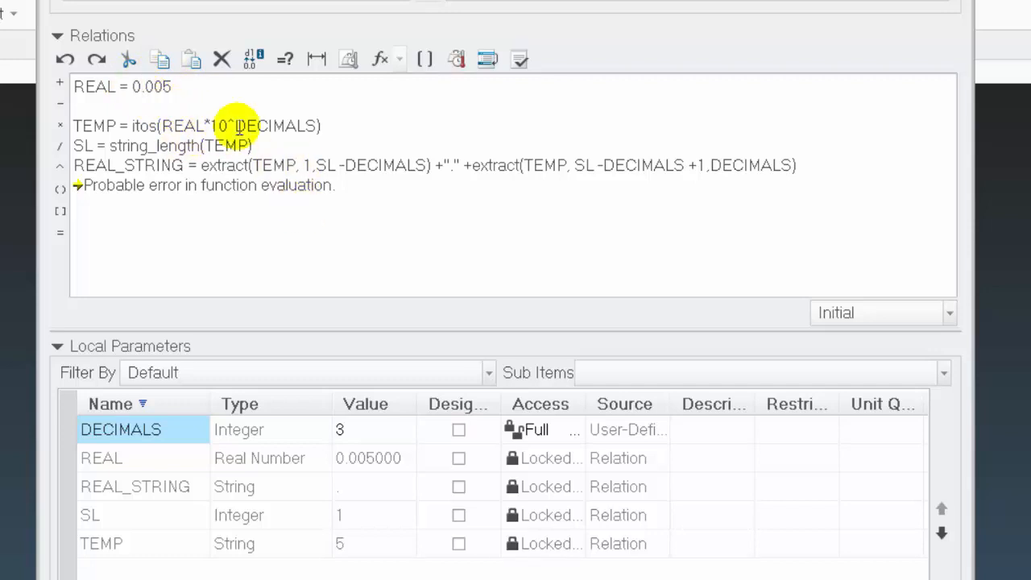
{"action": "left_click_drag", "start_coordinate": [95, 87], "coordinate": [241, 103]}
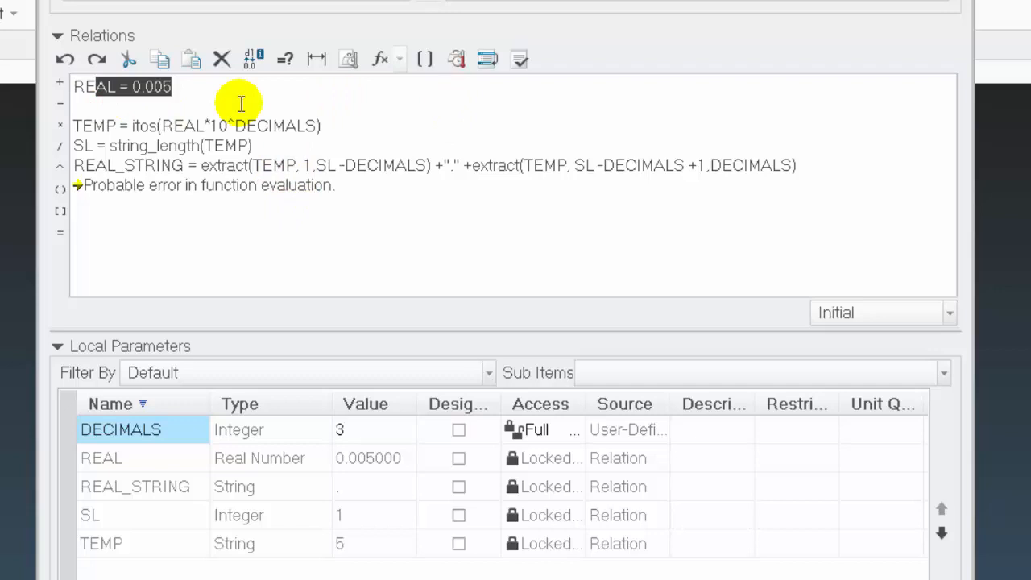
{"action": "left_click", "coordinate": [104, 105]}
{"action": "key", "text": "Return"}
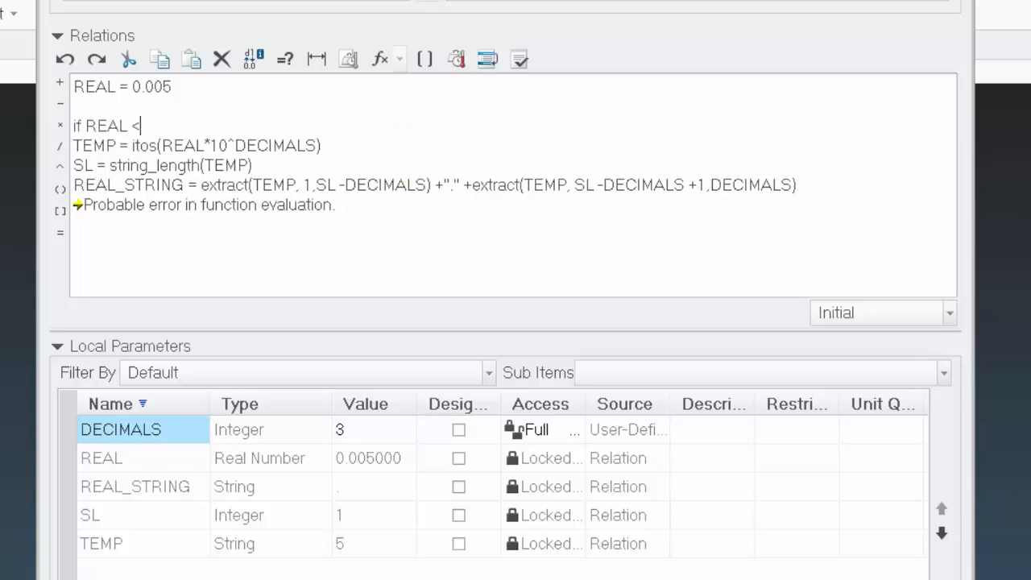
{"action": "key", "text": "Return"}
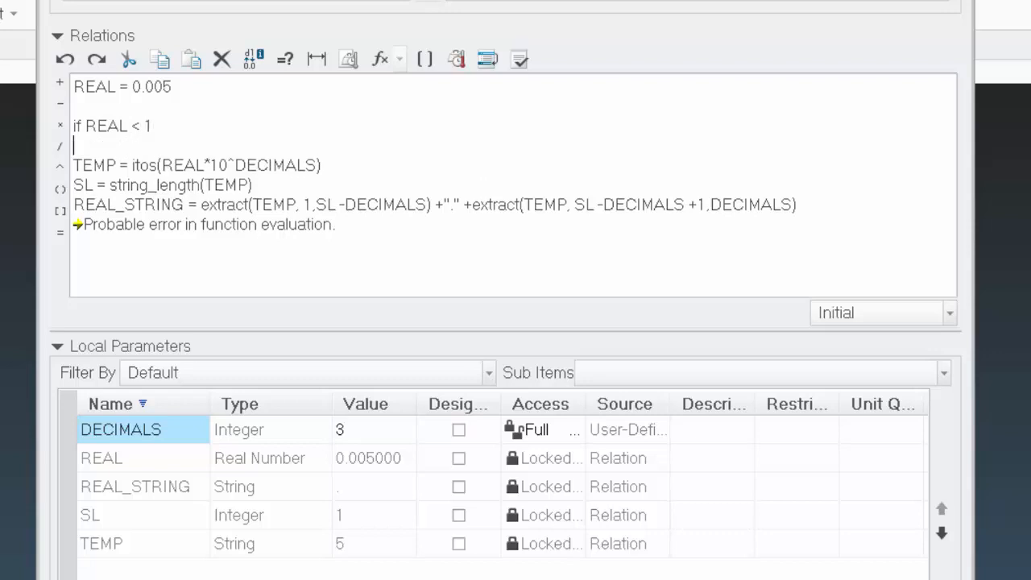
{"action": "key", "text": "Return"}
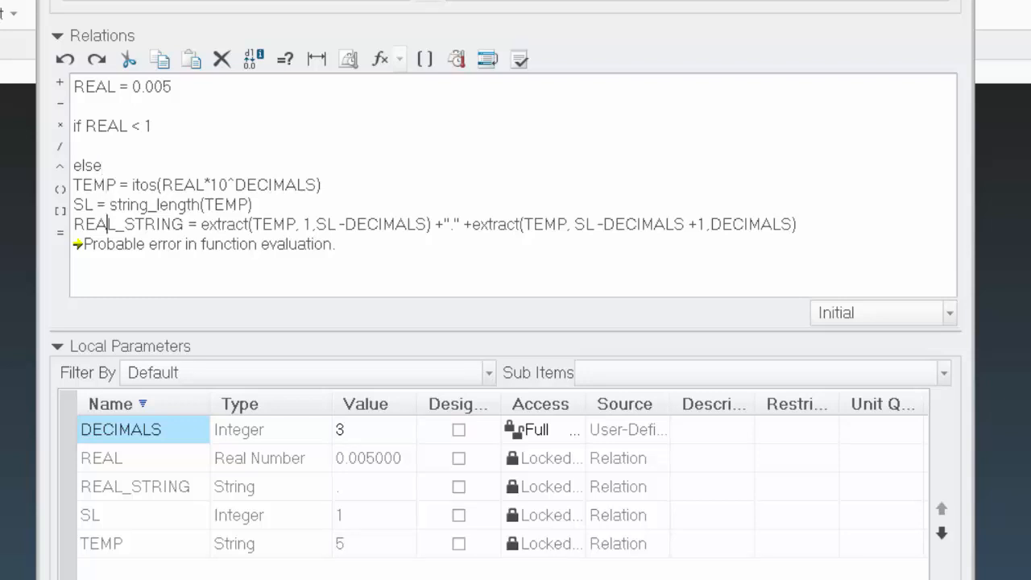
{"action": "key", "text": "Return"}
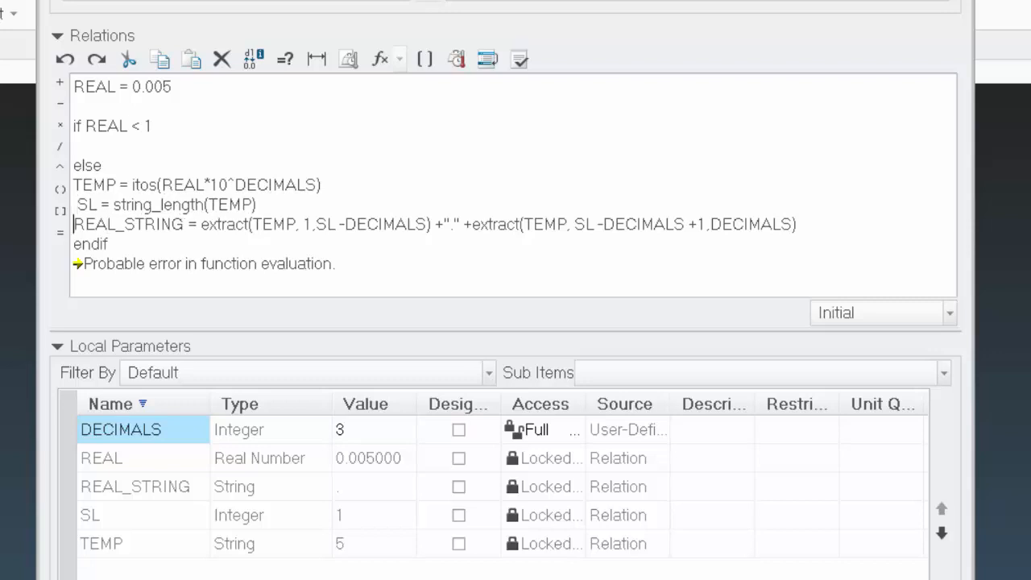
{"action": "key", "text": "Up"}
{"action": "key", "text": "Up"}
{"action": "key", "text": "Home"}
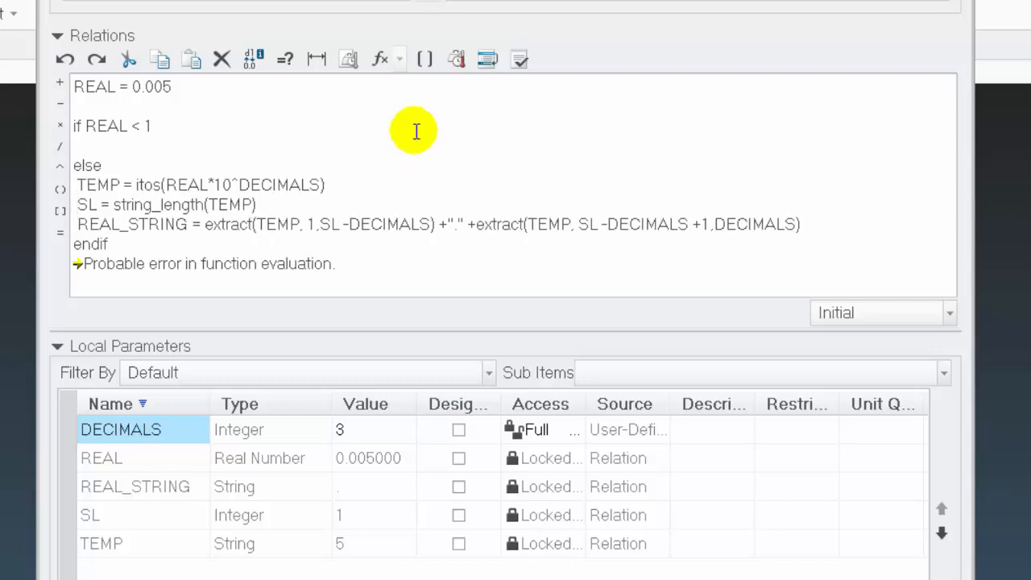
Copy the TEMP, SL and REAL_STRING relations from the else branch into the empty line under if REAL < 1.
{"action": "left_click_drag", "start_coordinate": [810, 225], "coordinate": [34, 207]}
{"action": "key", "text": "ctrl+c"}
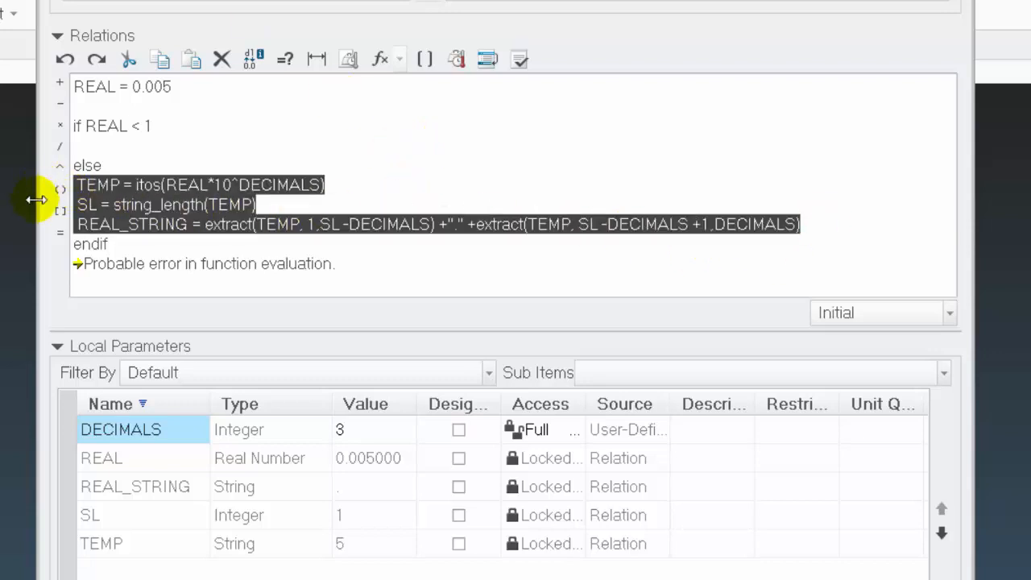
{"action": "left_click", "coordinate": [100, 148]}
{"action": "key", "text": "ctrl+v"}
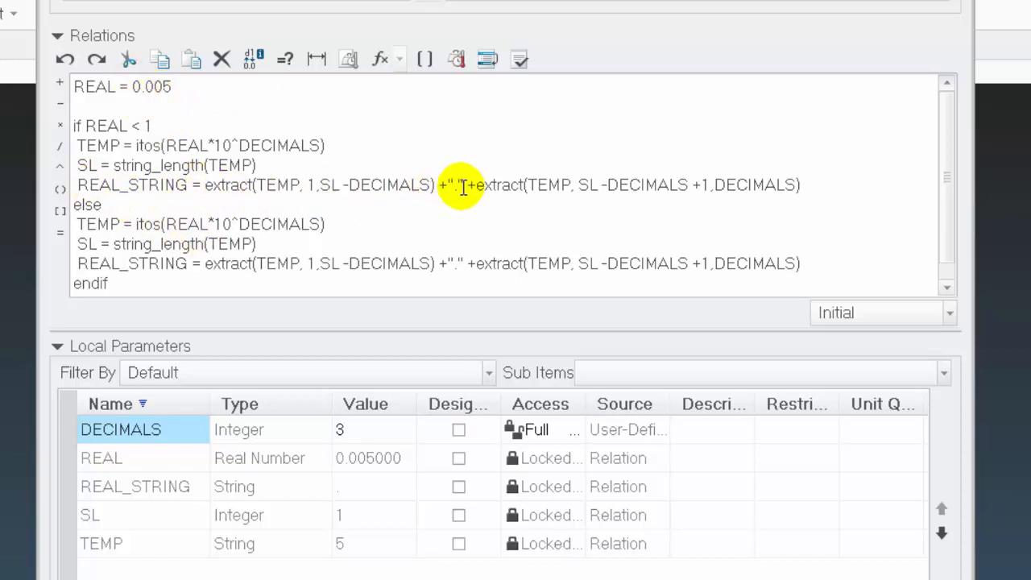
In the if REAL < 1 branch, remove the first extract term from REAL_STRING and change the "." text to "0.".
{"action": "left_click", "coordinate": [205, 184]}
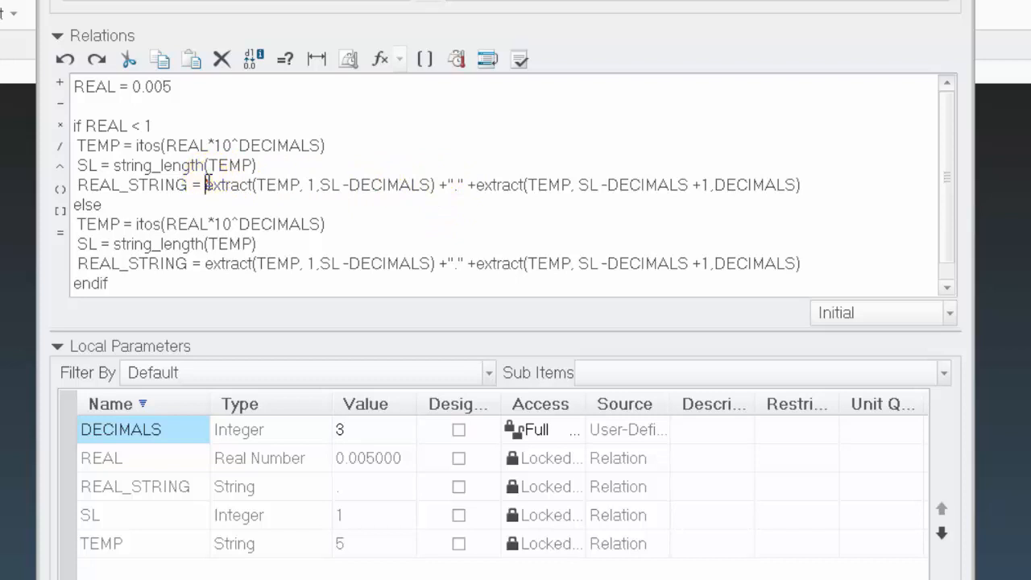
{"action": "left_click_drag", "start_coordinate": [222, 185], "coordinate": [442, 186]}
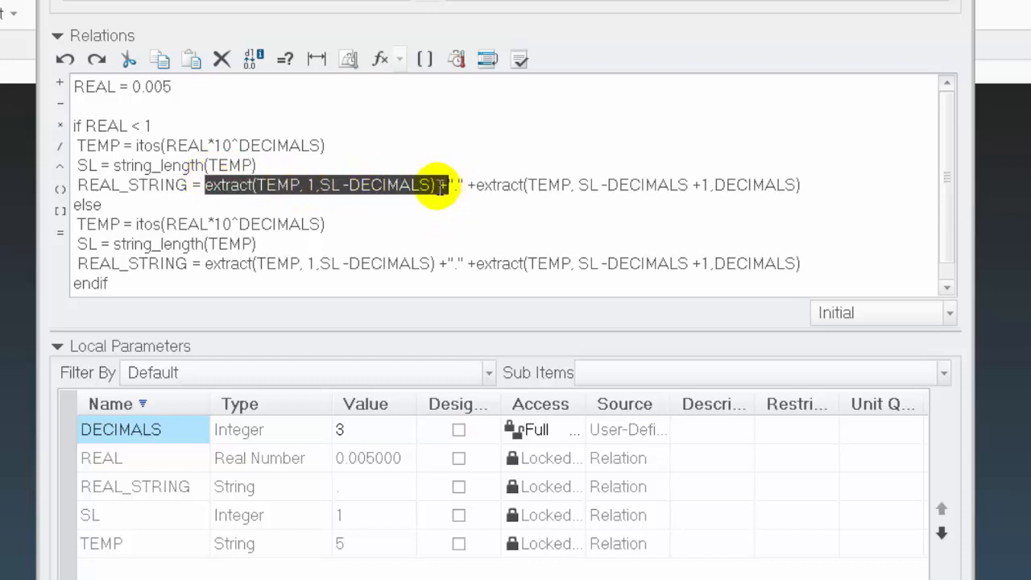
{"action": "key", "text": "Delete"}
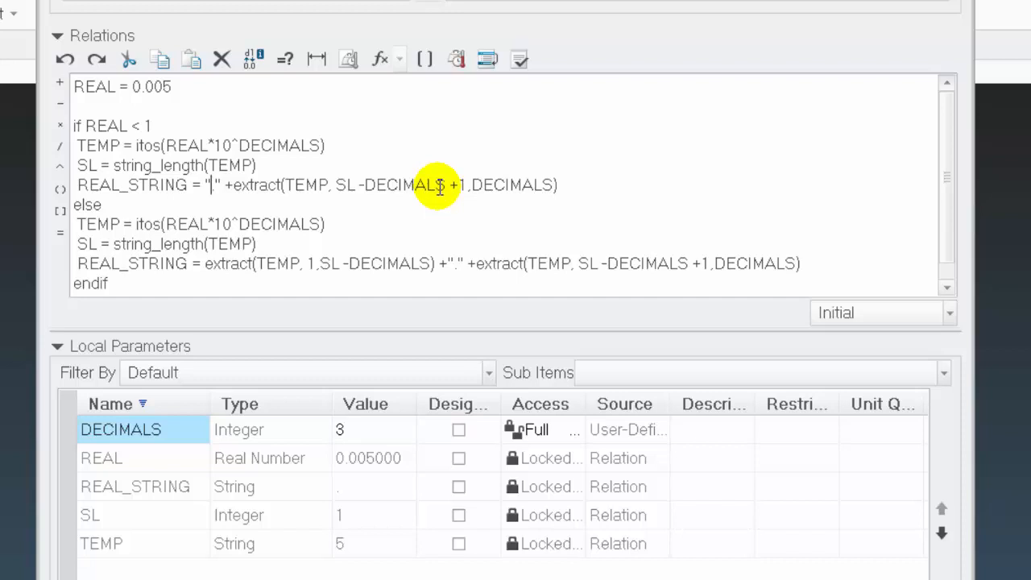
{"action": "left_click", "coordinate": [211, 185]}
{"action": "type", "text": "0"}
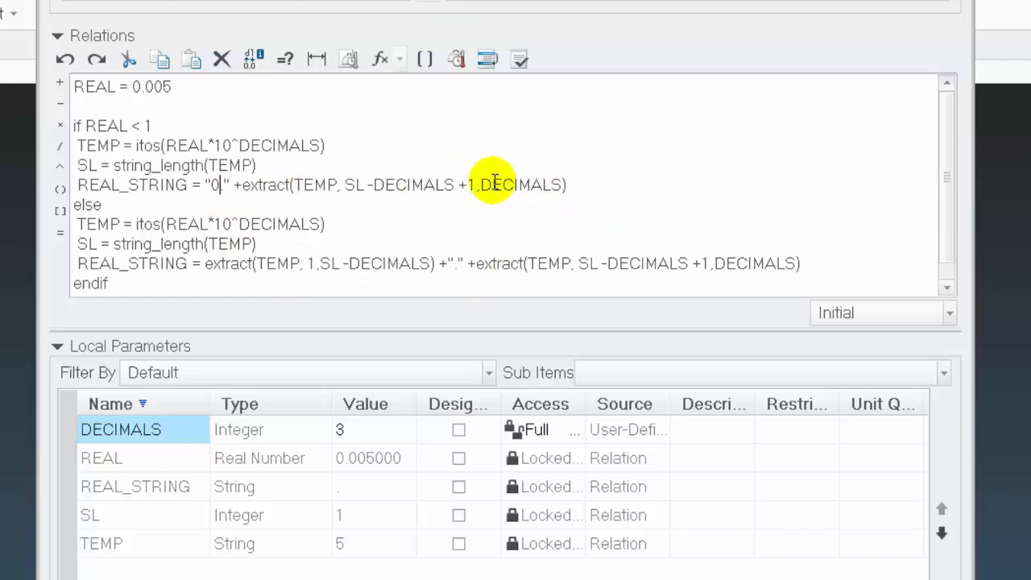
Insert the relation REAL = REAL +1 directly under if REAL < 1, above the TEMP relation.
{"action": "left_click", "coordinate": [138, 87]}
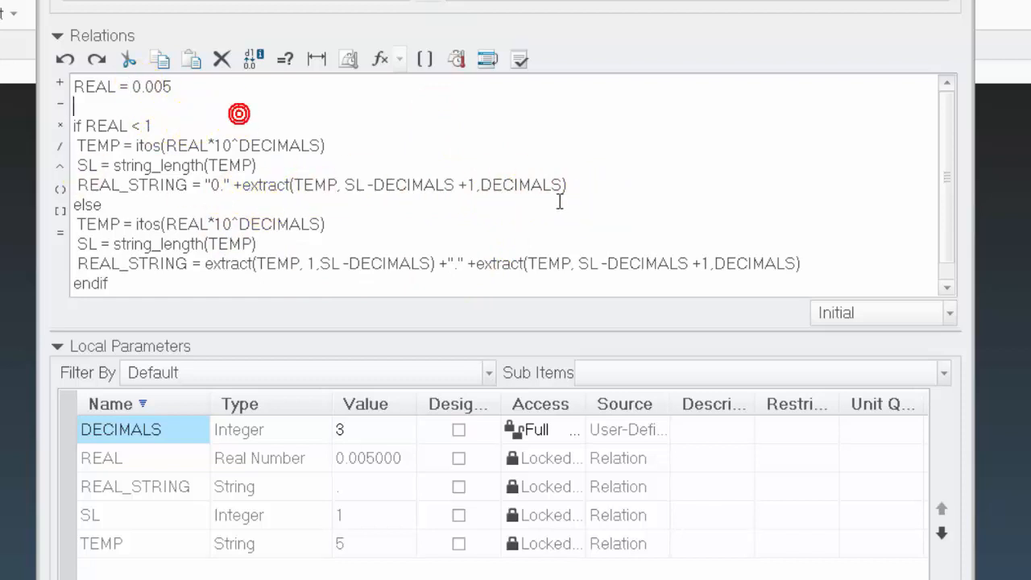
{"action": "left_click", "coordinate": [233, 96]}
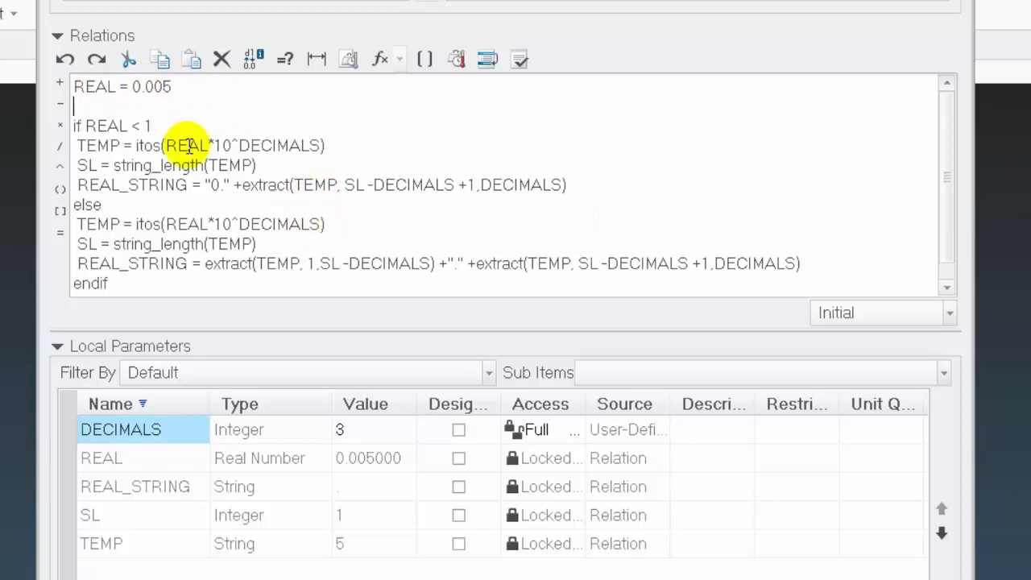
{"action": "left_click", "coordinate": [166, 124]}
{"action": "left_click", "coordinate": [461, 138]}
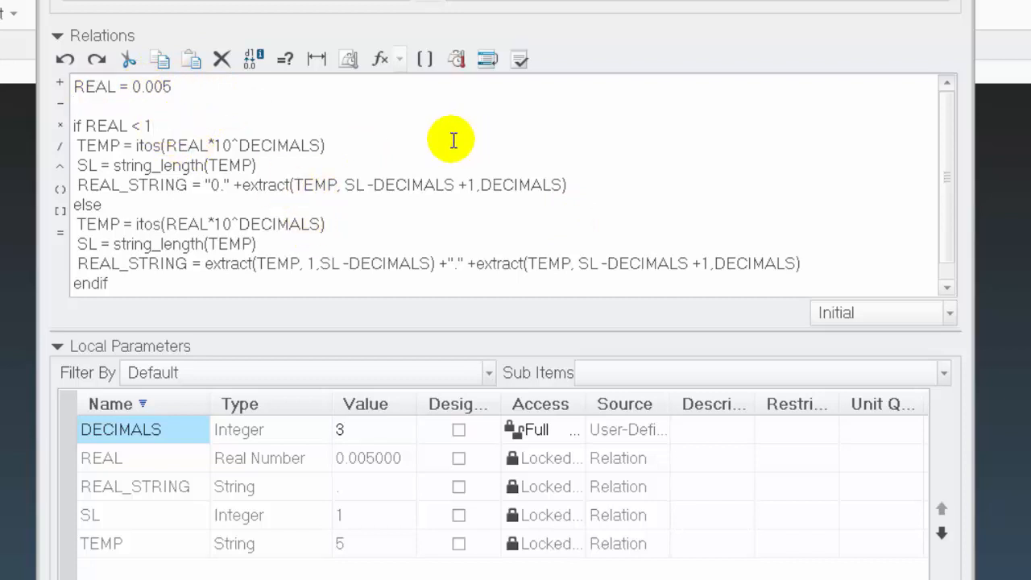
{"action": "key", "text": "Return"}
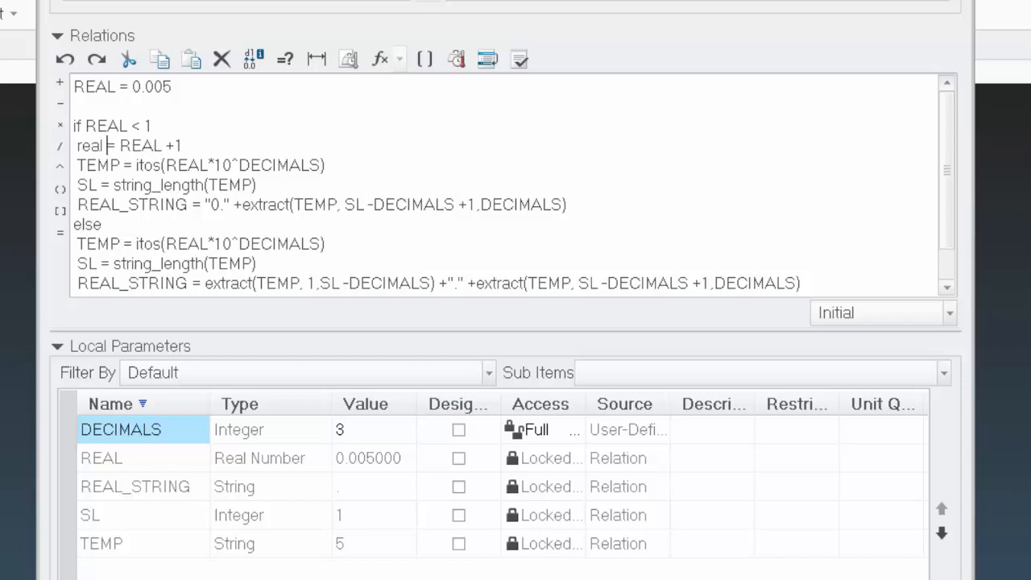
{"action": "key", "text": "BackSpace"}
{"action": "key", "text": "BackSpace"}
{"action": "key", "text": "BackSpace"}
{"action": "key", "text": "BackSpace"}
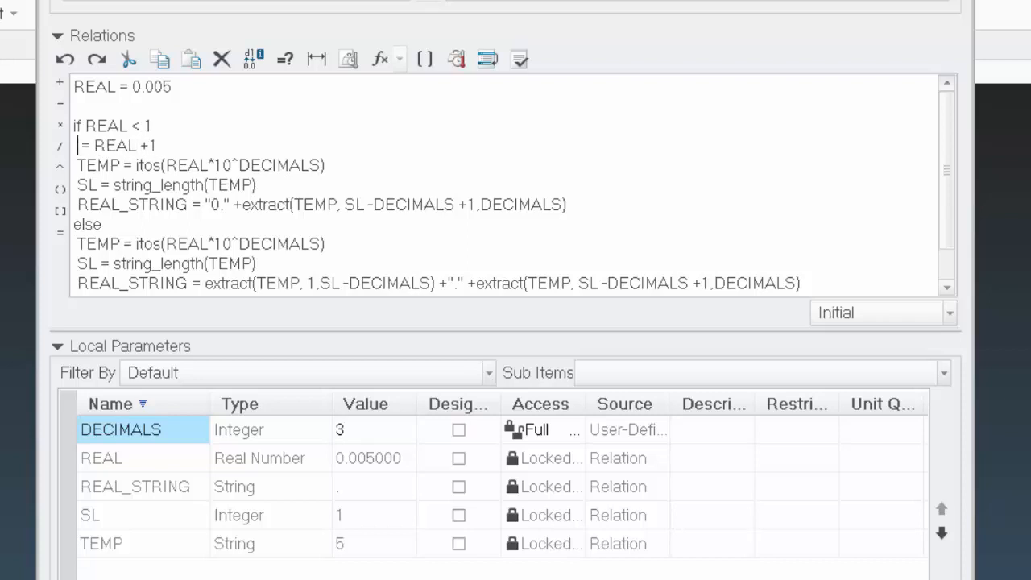
{"action": "type", "text": "REAL"}
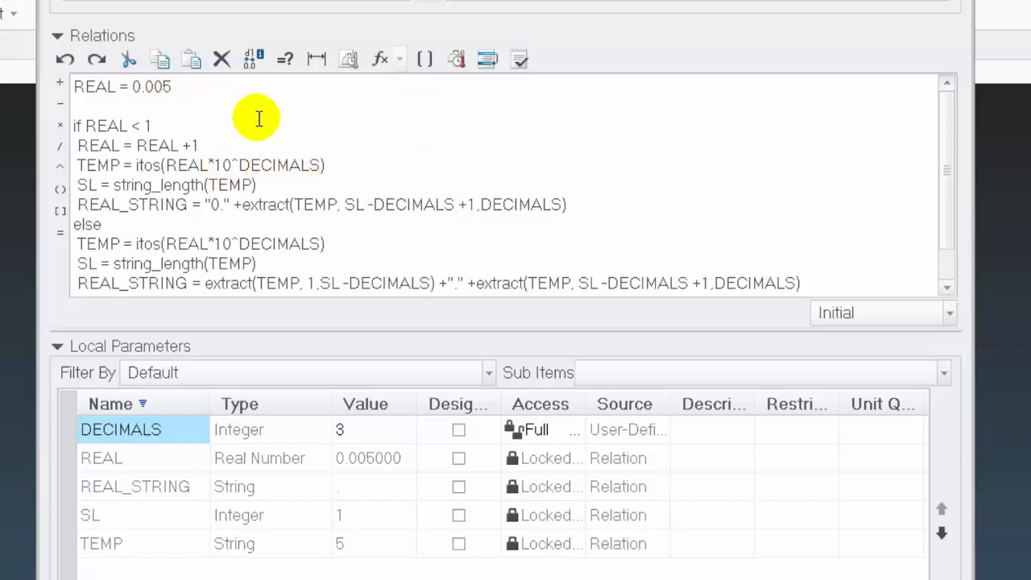
Verify the relations and widen the Value column of the local parameters table.
{"action": "mouse_move", "coordinate": [142, 86]}
{"action": "left_mouse_down"}
{"action": "mouse_move", "coordinate": [106, 84]}
{"action": "mouse_move", "coordinate": [132, 85]}
{"action": "left_mouse_up"}
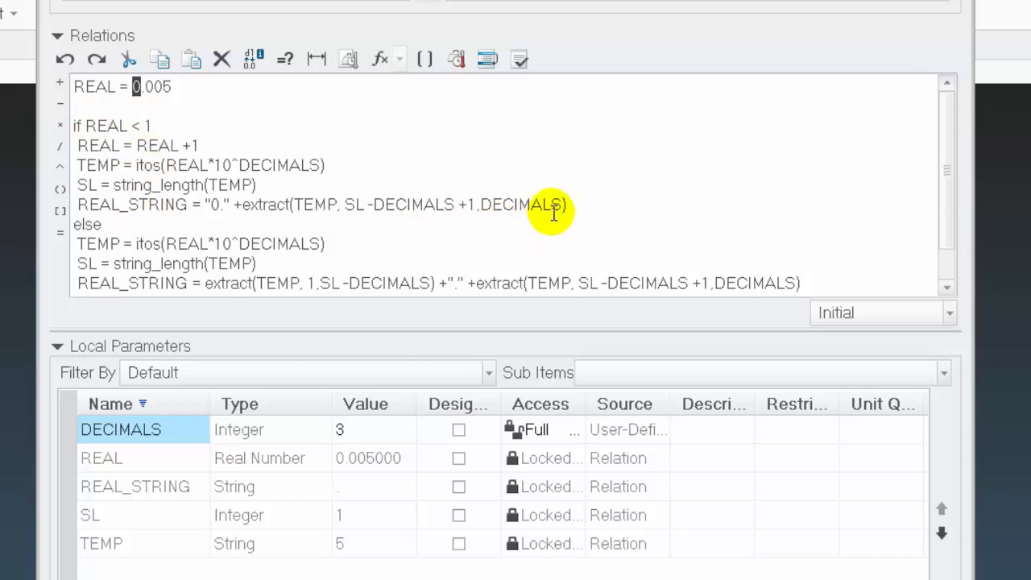
{"action": "left_click", "coordinate": [520, 60]}
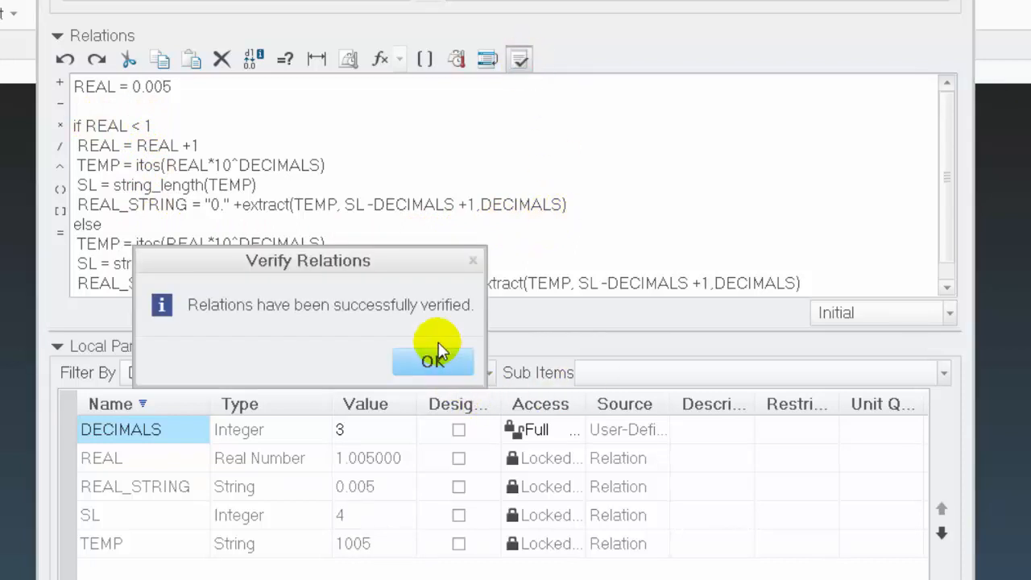
{"action": "left_click", "coordinate": [433, 361]}
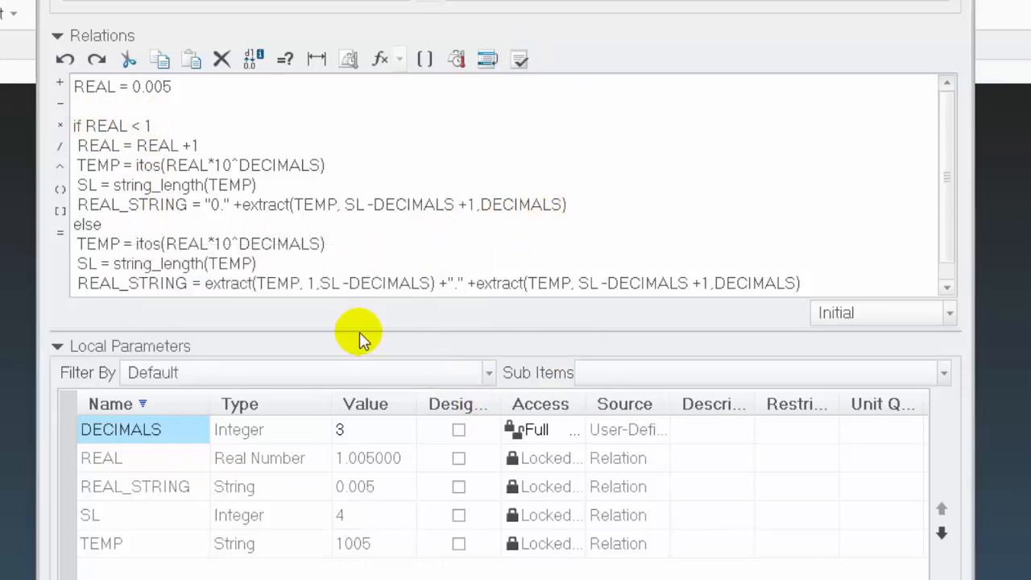
{"action": "left_click_drag", "start_coordinate": [360, 329], "coordinate": [357, 365]}
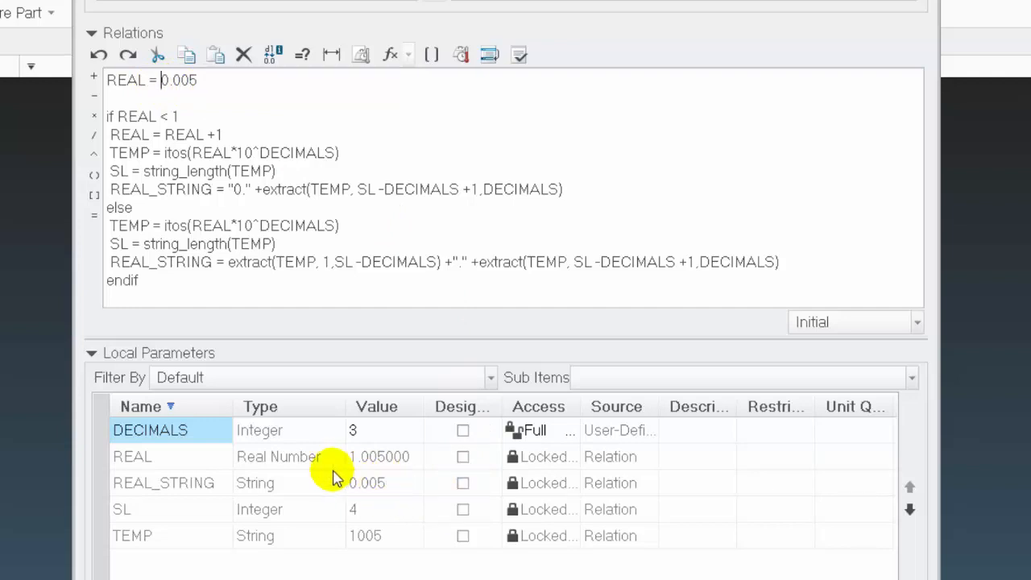
{"action": "left_click", "coordinate": [345, 109]}
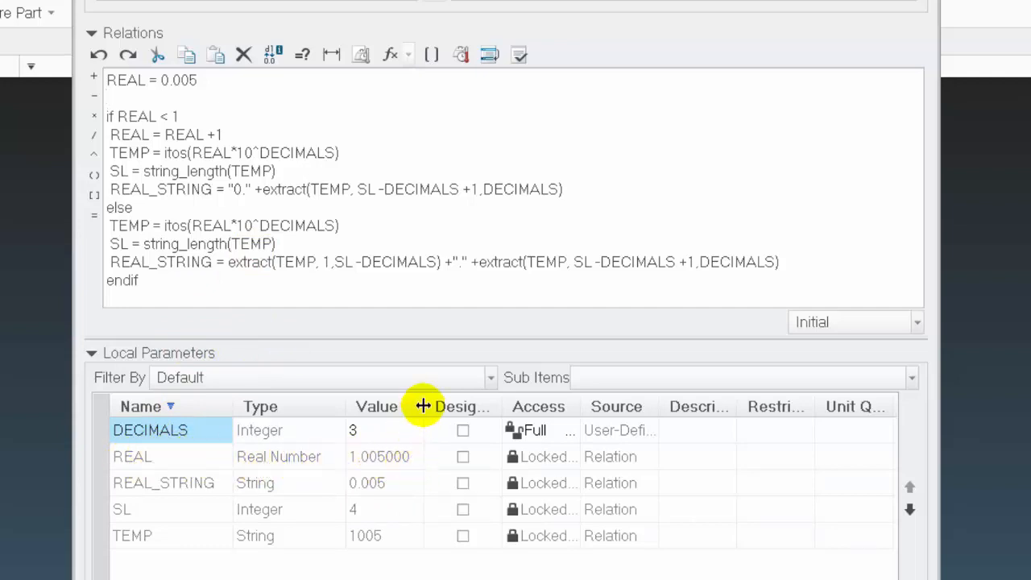
{"action": "left_click_drag", "start_coordinate": [426, 406], "coordinate": [535, 406]}
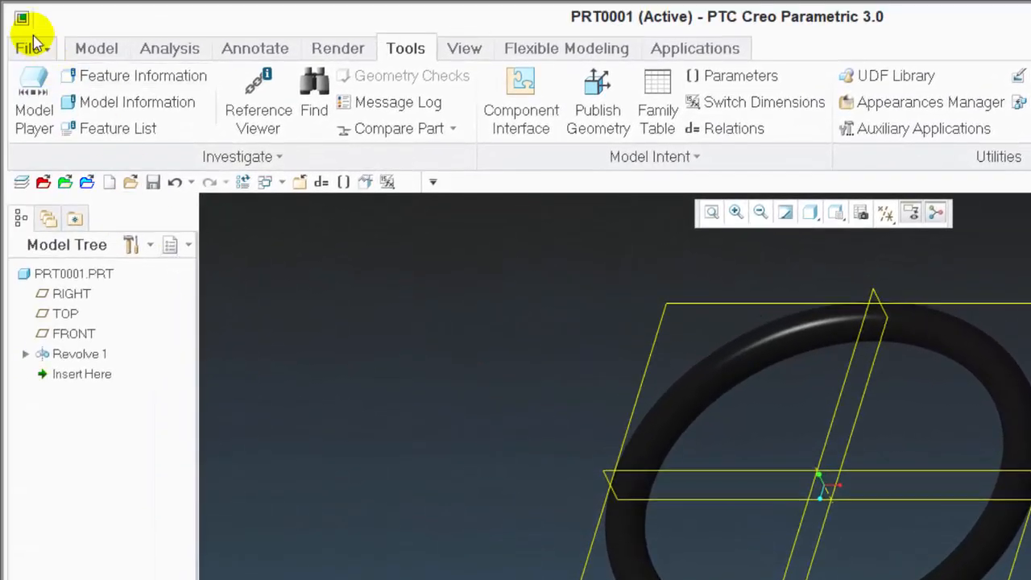
Open the Configuration Editor in the Creo options and find the options matching the keyword dec.
{"action": "left_click", "coordinate": [29, 49]}
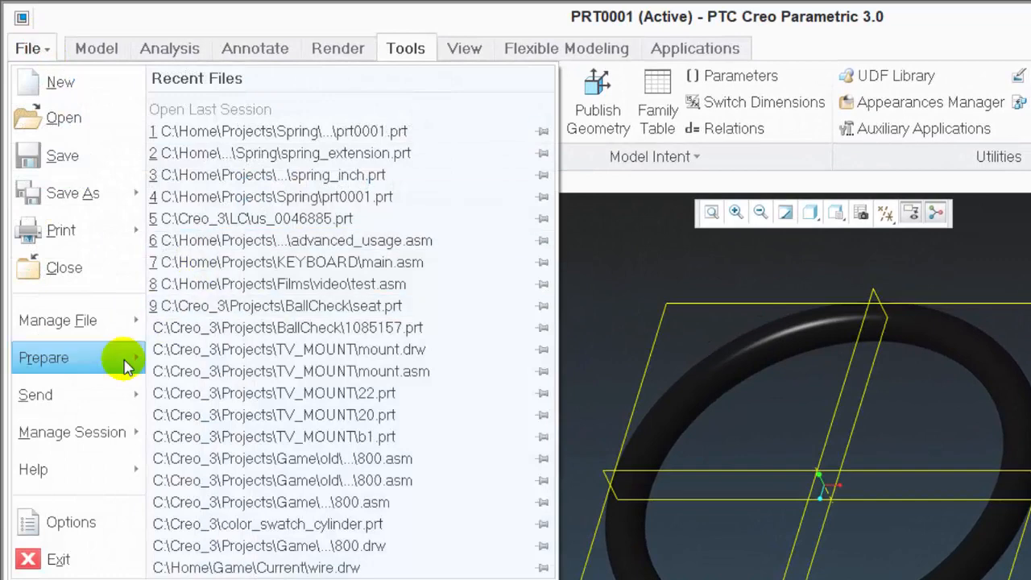
{"action": "left_click", "coordinate": [55, 515]}
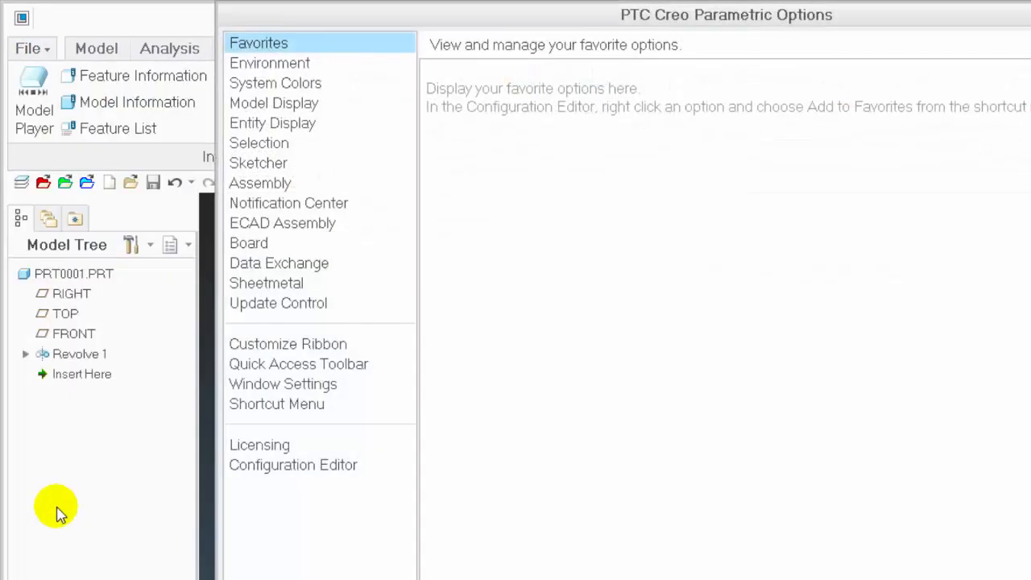
{"action": "left_click", "coordinate": [334, 466]}
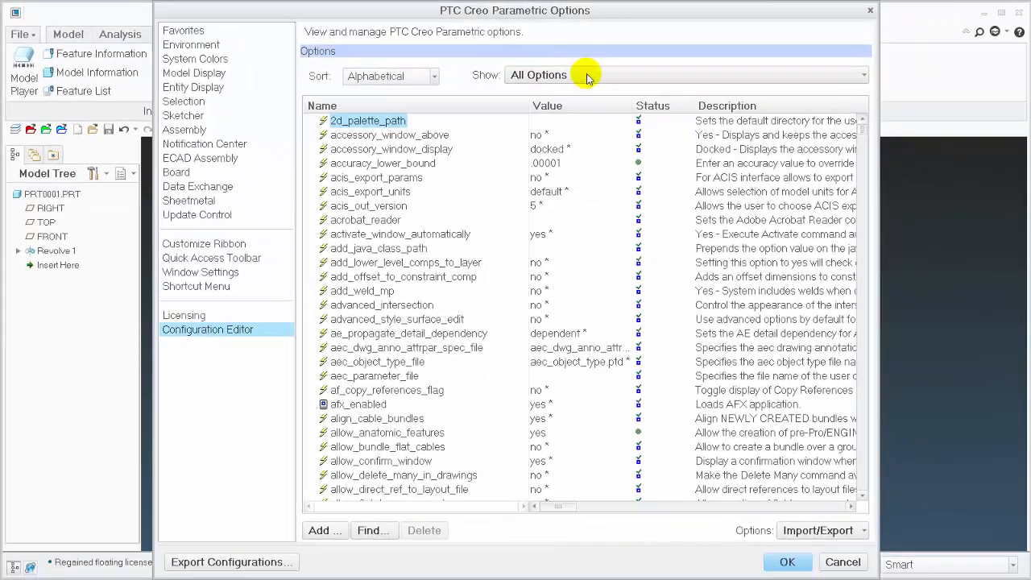
{"action": "left_click", "coordinate": [370, 530]}
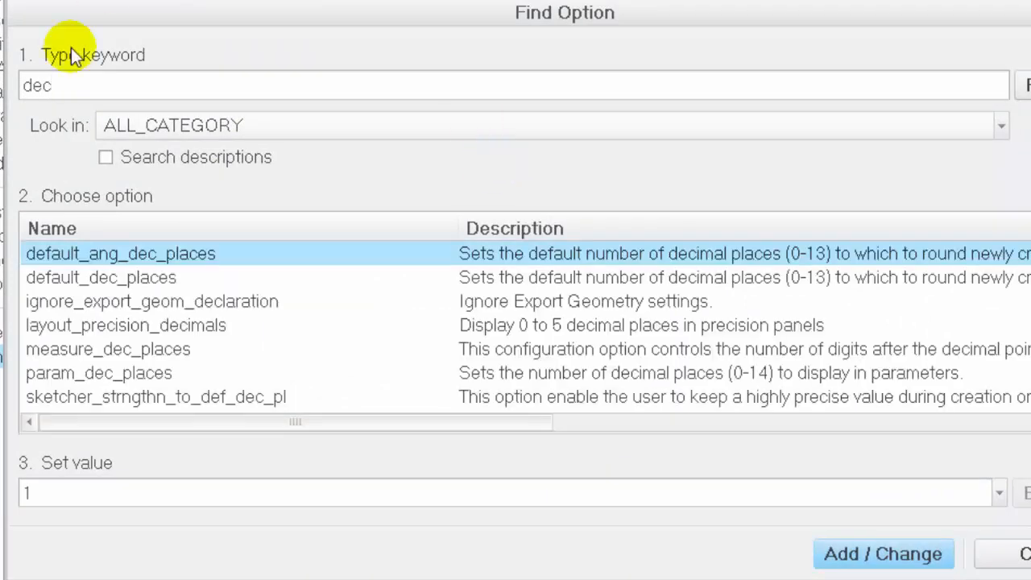
Set param_dec_places to 8 and apply it to the current session without saving a configuration file.
{"action": "left_click", "coordinate": [48, 373]}
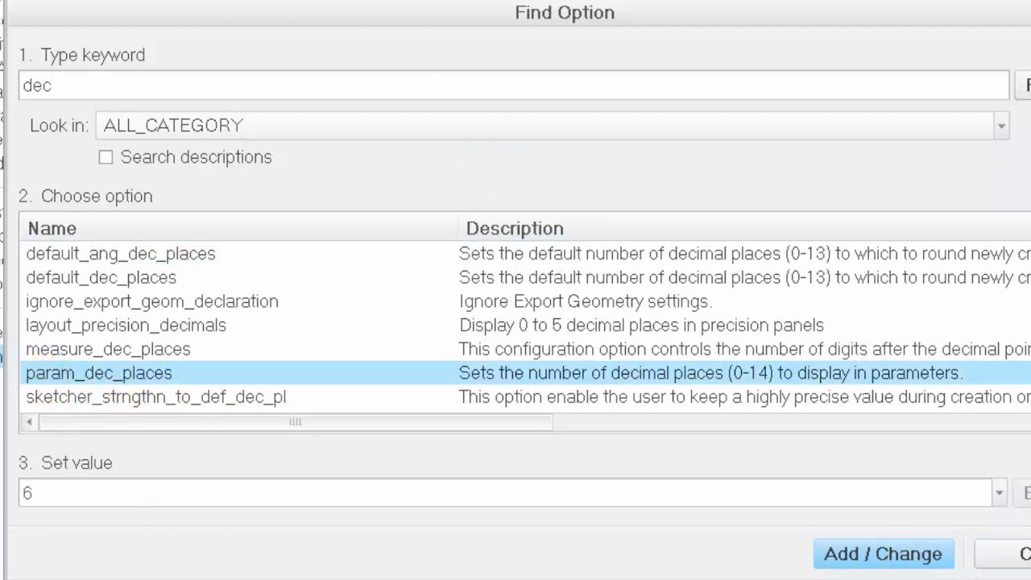
{"action": "double_click", "coordinate": [50, 494]}
{"action": "type", "text": "8"}
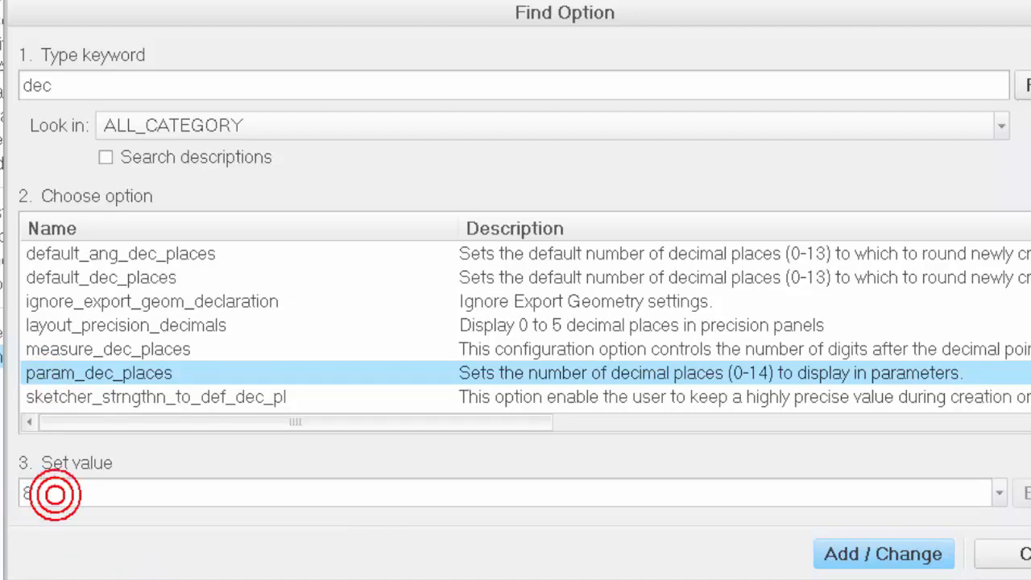
{"action": "left_click", "coordinate": [859, 554]}
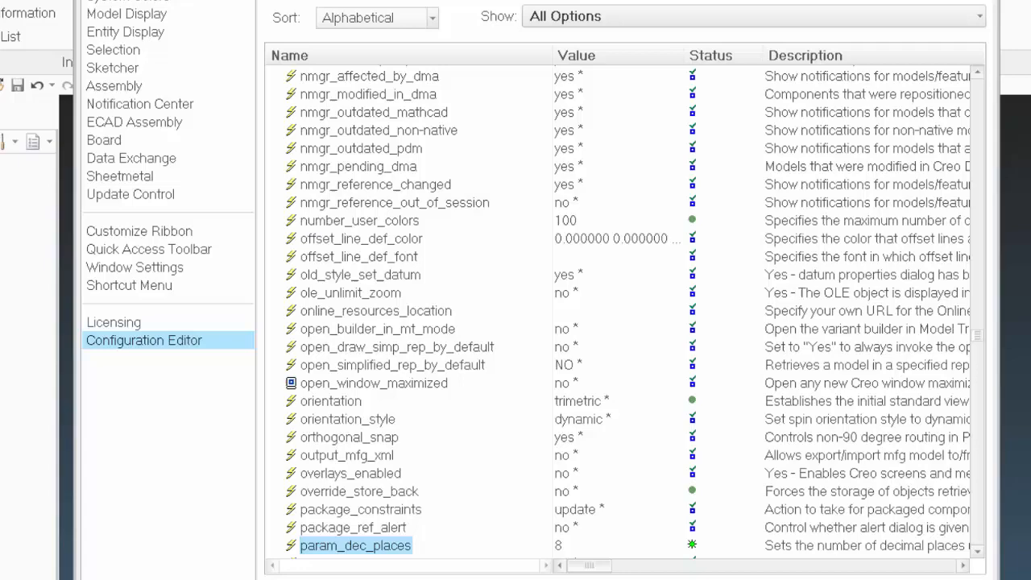
{"action": "left_click", "coordinate": [787, 562]}
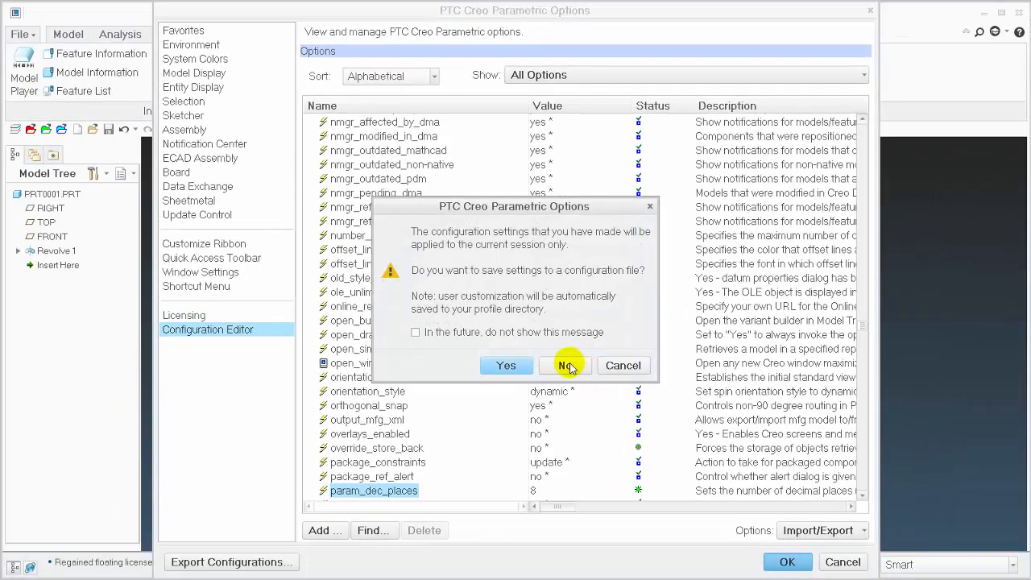
{"action": "left_click", "coordinate": [568, 366]}
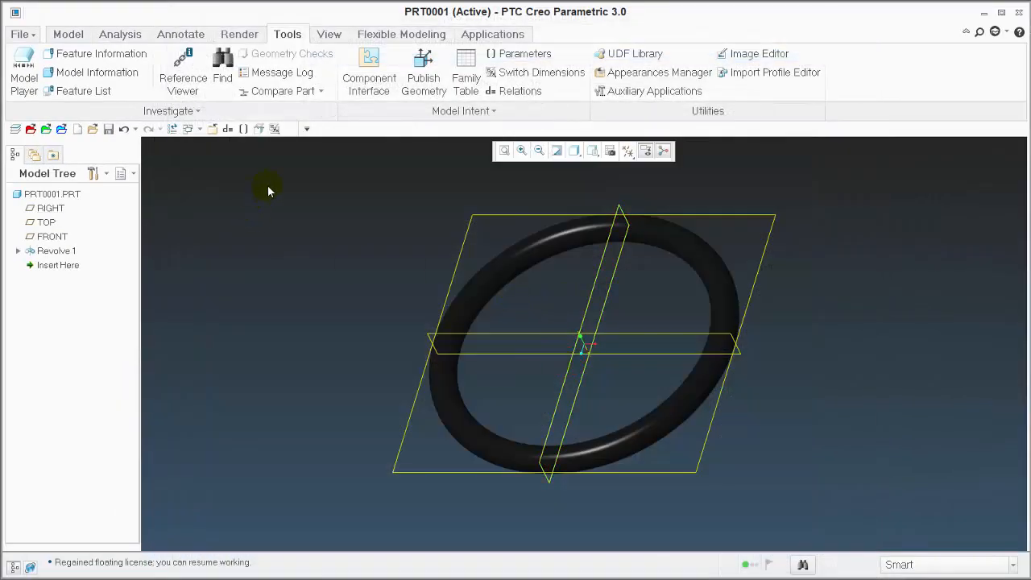
Reopen the part's relations, set the REAL relation to 6358.634 and verify the relations.
{"action": "left_click", "coordinate": [229, 129]}
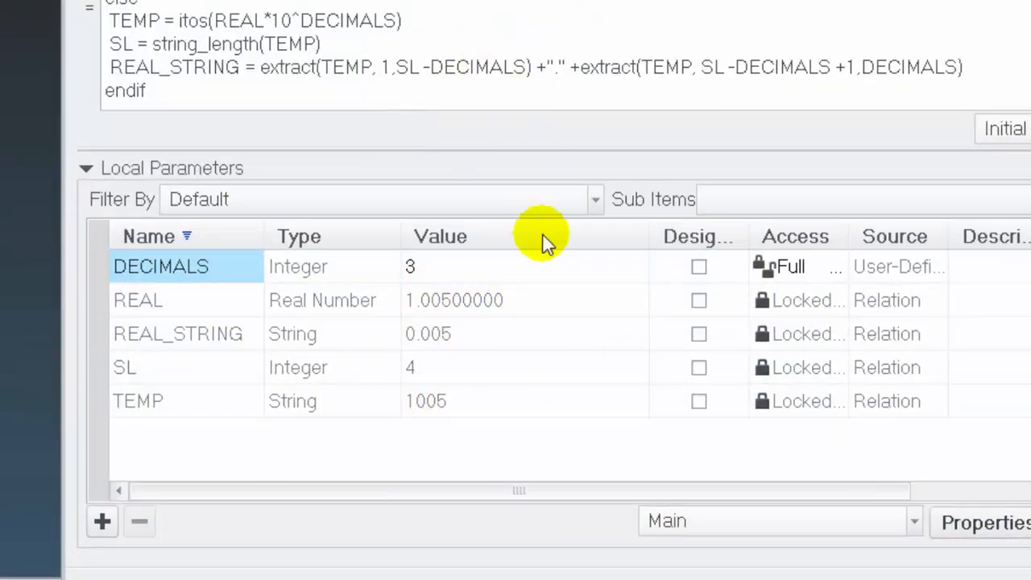
{"action": "left_click_drag", "start_coordinate": [369, 148], "coordinate": [368, 162]}
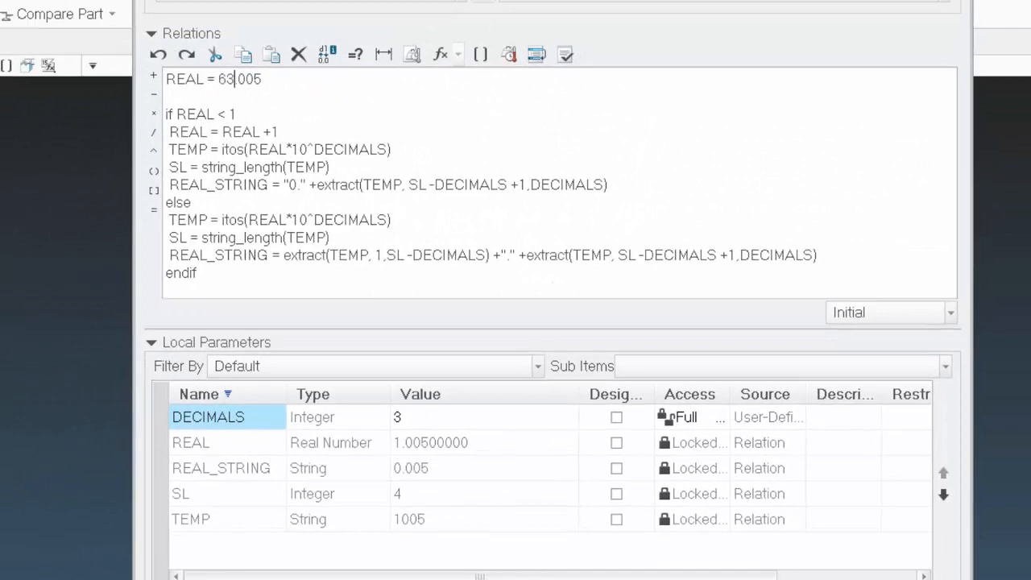
{"action": "left_click", "coordinate": [251, 79]}
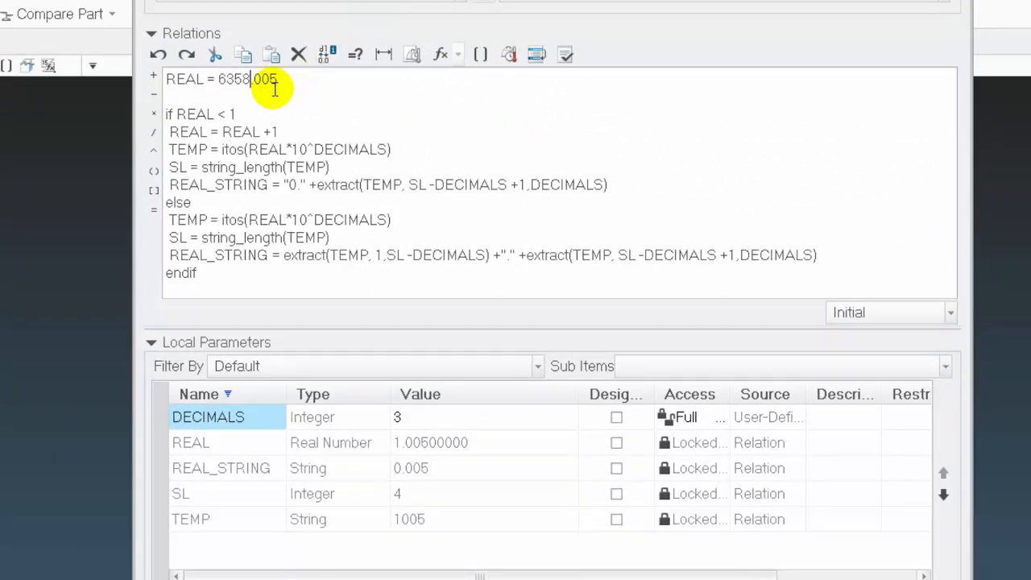
{"action": "double_click", "coordinate": [259, 79]}
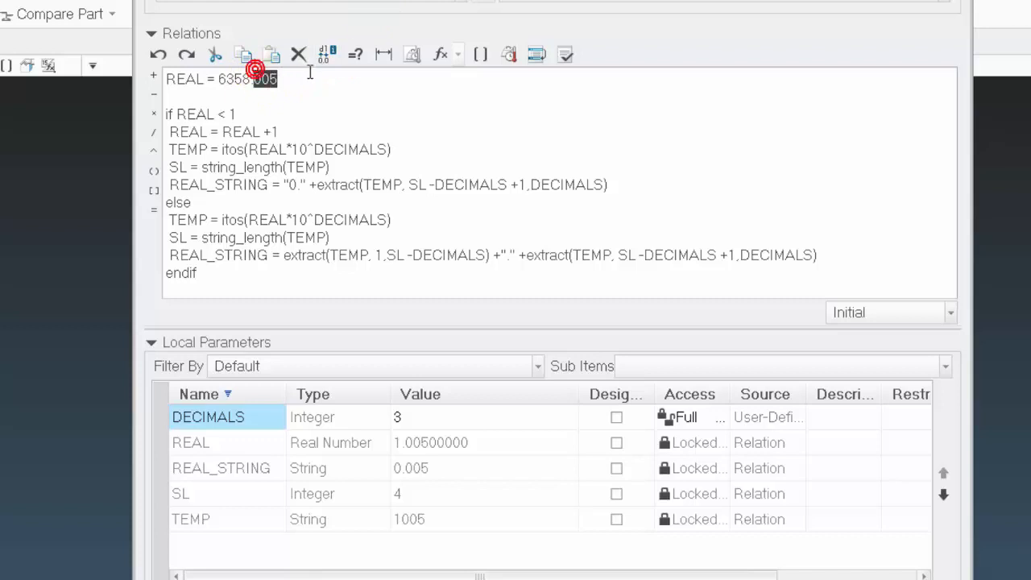
{"action": "type", "text": "634"}
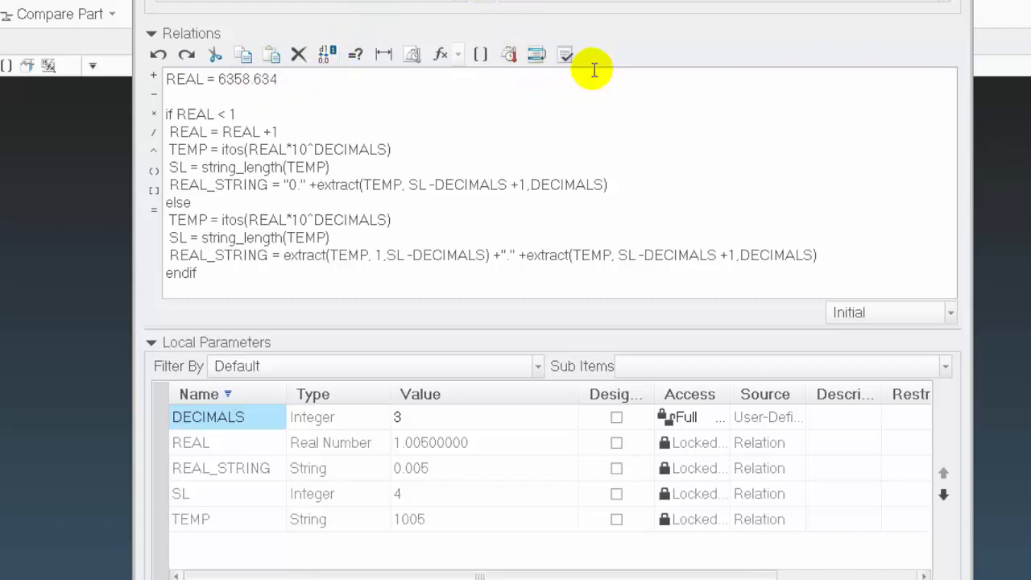
{"action": "left_click", "coordinate": [568, 54]}
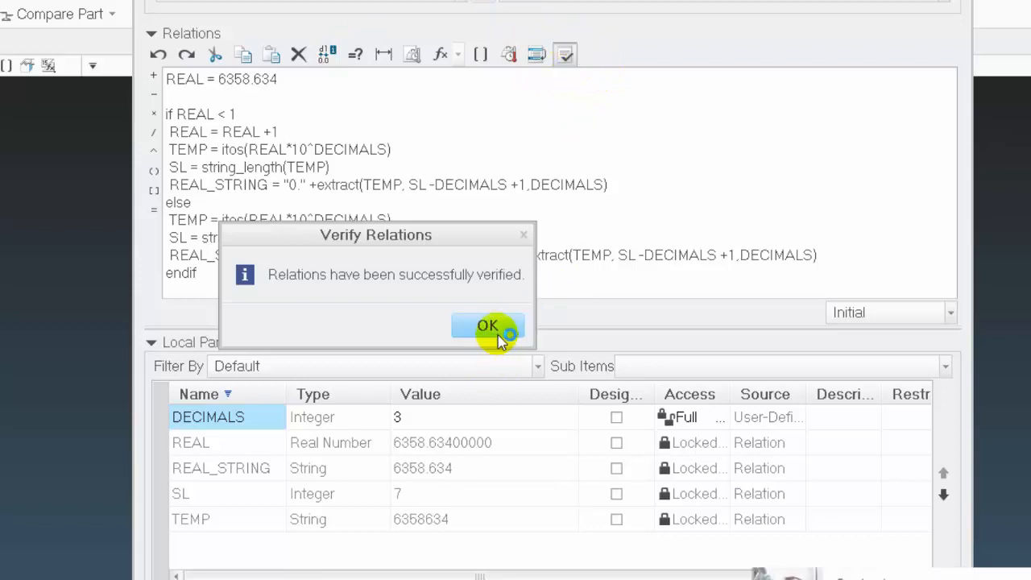
{"action": "left_click", "coordinate": [488, 327]}
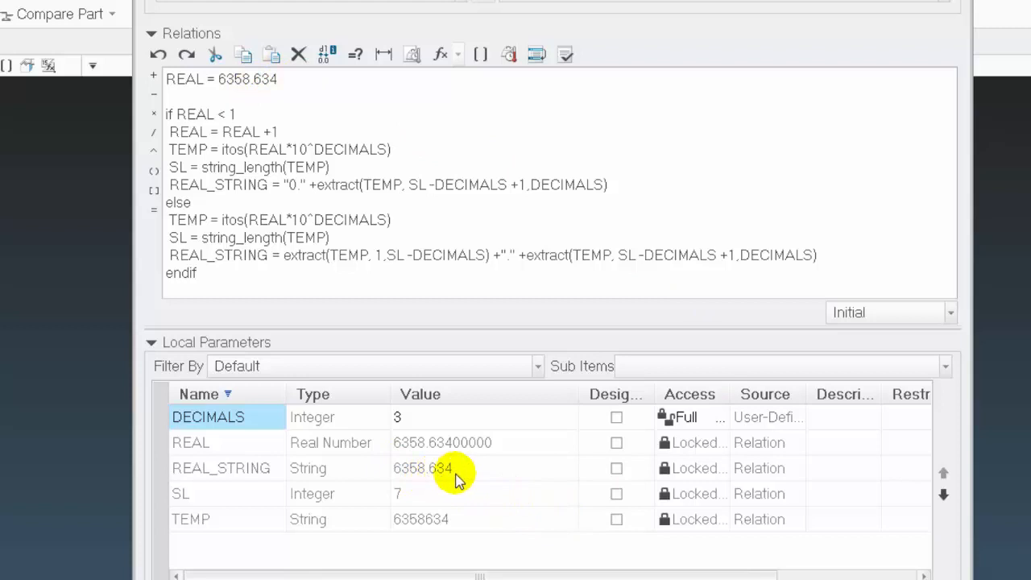
Set the DECIMALS parameter to 2 and verify the relations.
{"action": "left_click", "coordinate": [416, 419]}
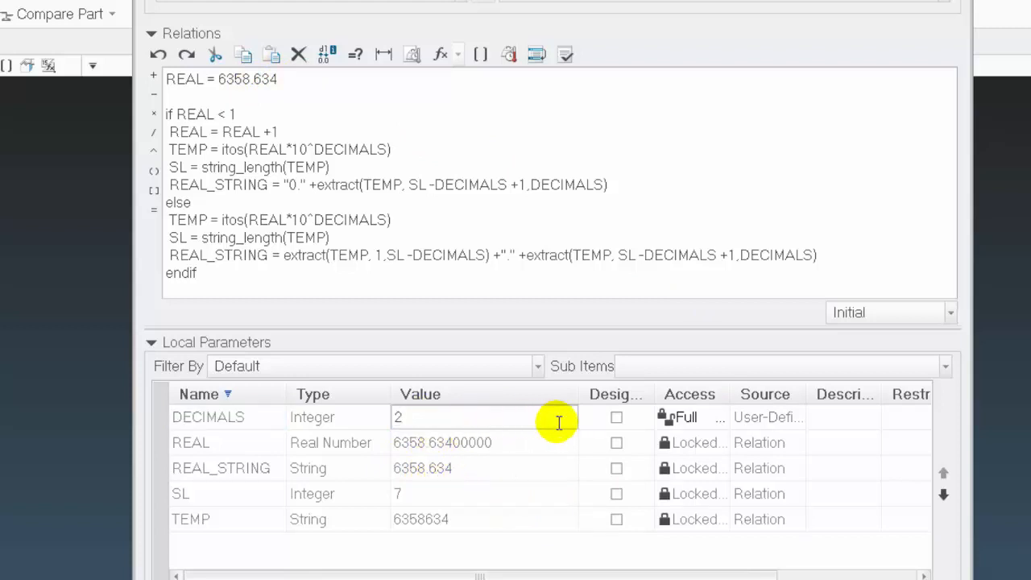
{"action": "left_click", "coordinate": [566, 54]}
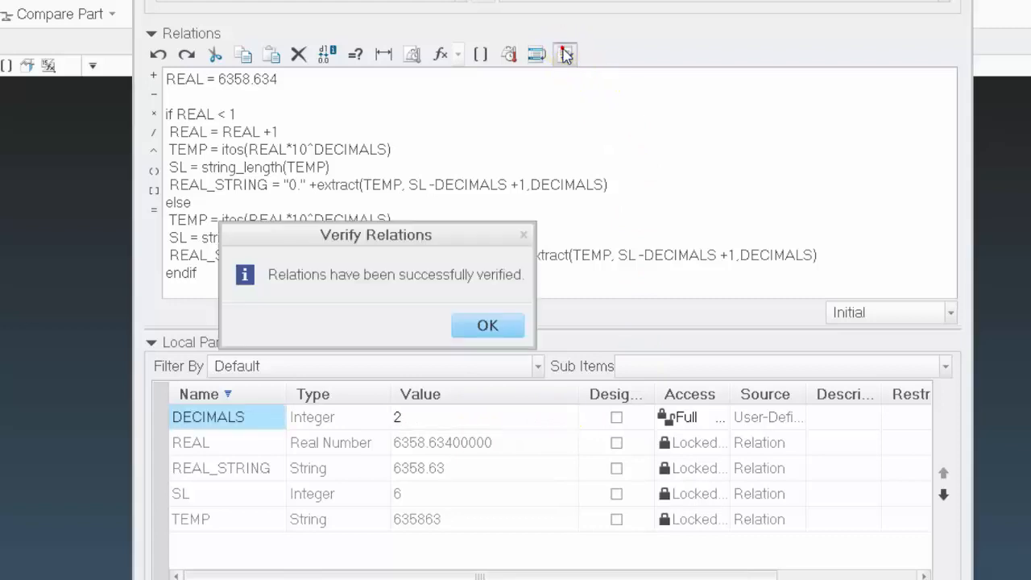
{"action": "left_click", "coordinate": [492, 325]}
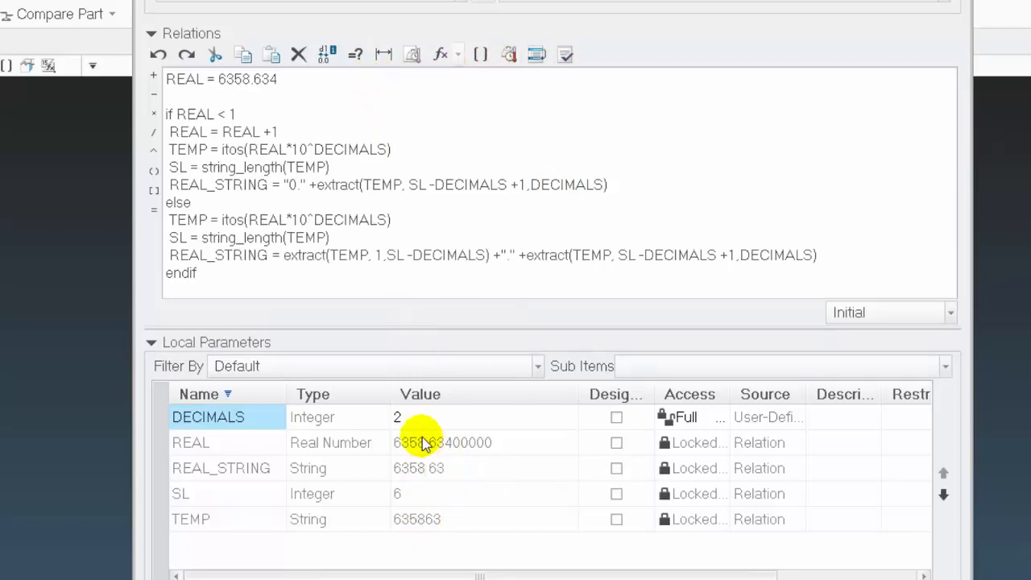
Set the DECIMALS parameter to 1 and verify the relations.
{"action": "left_click", "coordinate": [443, 417]}
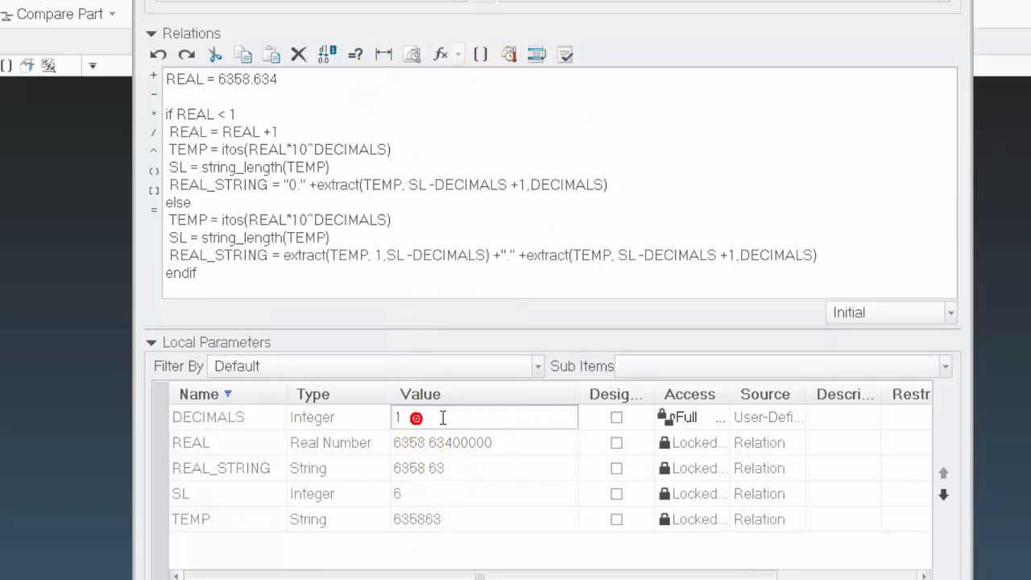
{"action": "left_click", "coordinate": [566, 55]}
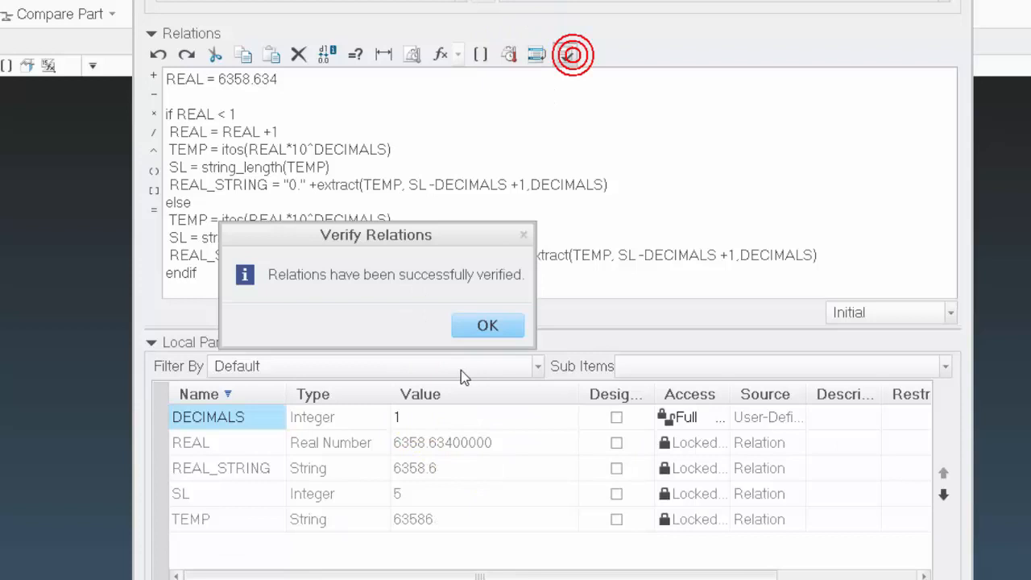
{"action": "left_click", "coordinate": [488, 324]}
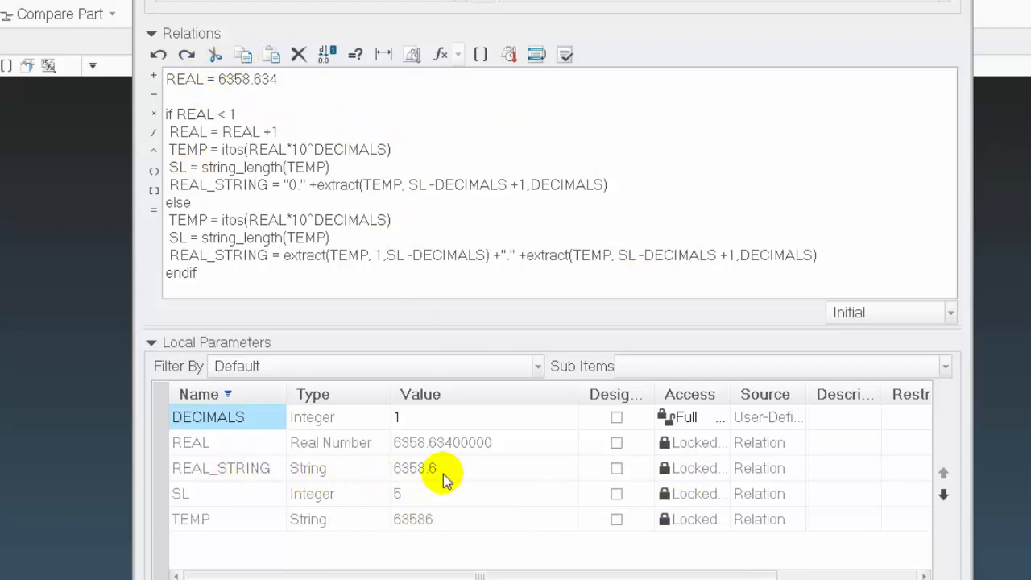
Try appending +"LBS" to the REAL_STRING relation in the else branch, verifying the relations before removing the suffix.
{"action": "left_click", "coordinate": [839, 256]}
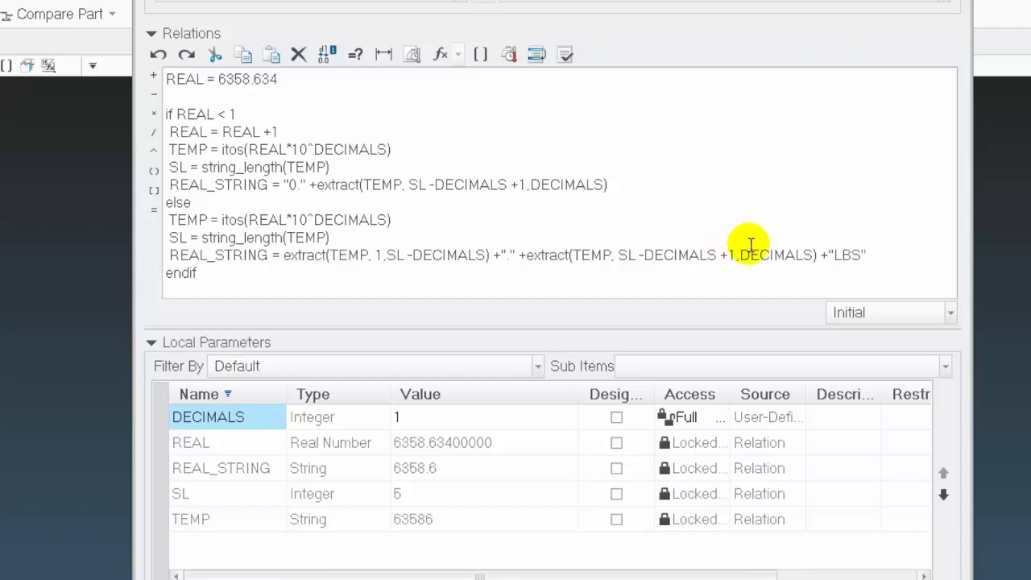
{"action": "left_click", "coordinate": [565, 54]}
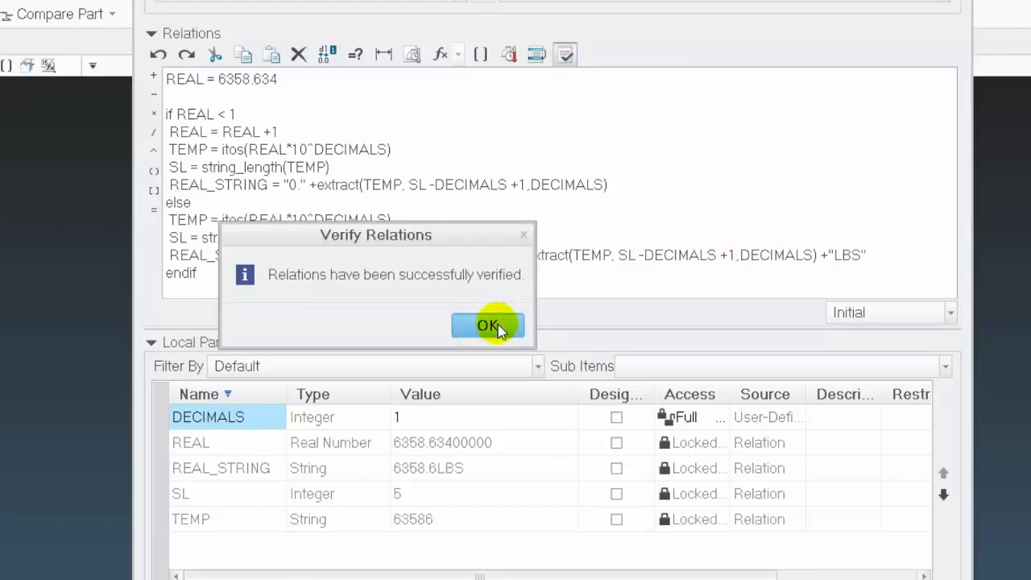
{"action": "left_click", "coordinate": [488, 325]}
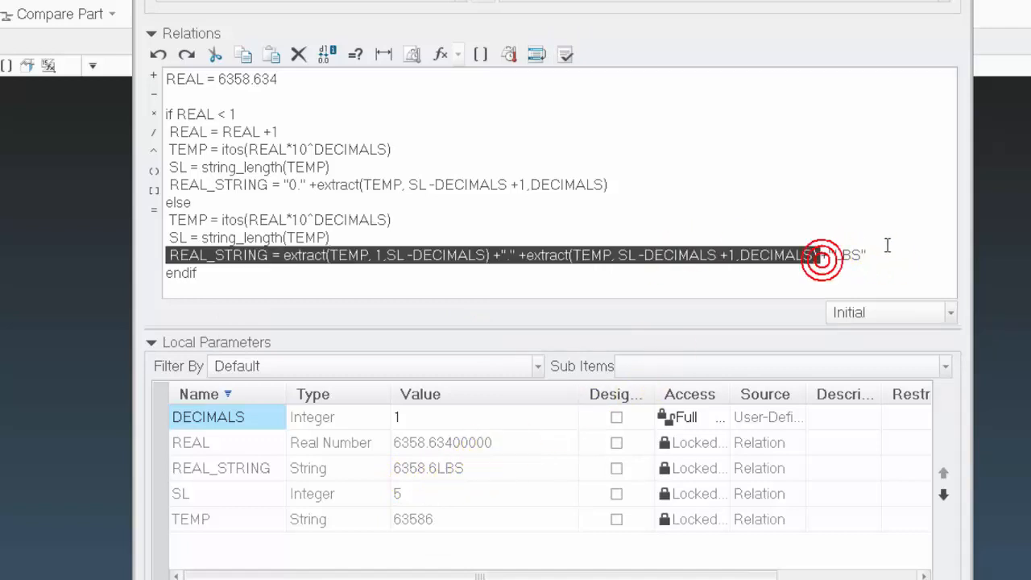
{"action": "left_click_drag", "start_coordinate": [820, 256], "coordinate": [907, 260]}
{"action": "key", "text": "Delete"}
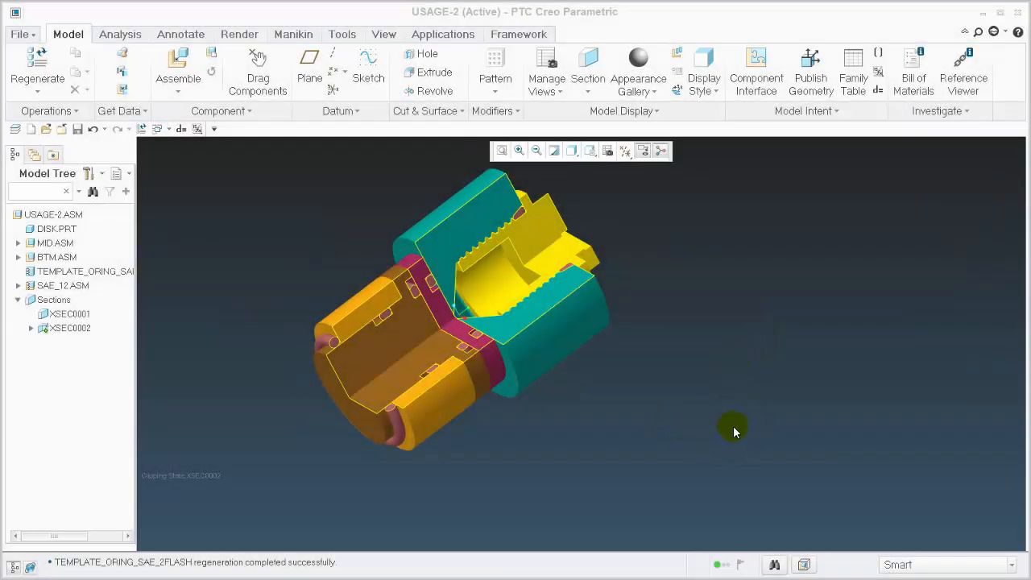
Examine the sectioned USAGE-2 assembly up close, looking at the O-rings in their grooves and the TEMPLATE_ORING_SAE_2FLASH component.
{"action": "mouse_move", "coordinate": [594, 379]}
{"action": "middle_mouse_down"}
{"action": "mouse_move", "coordinate": [589, 405]}
{"action": "mouse_move", "coordinate": [605, 343]}
{"action": "mouse_move", "coordinate": [564, 405]}
{"action": "mouse_move", "coordinate": [631, 361]}
{"action": "mouse_move", "coordinate": [596, 433]}
{"action": "mouse_move", "coordinate": [666, 375]}
{"action": "mouse_move", "coordinate": [660, 451]}
{"action": "mouse_move", "coordinate": [669, 432]}
{"action": "mouse_move", "coordinate": [651, 428]}
{"action": "middle_mouse_up"}
{"action": "scroll", "coordinate": [468, 410], "scroll_direction": "down", "scroll_amount": 8}
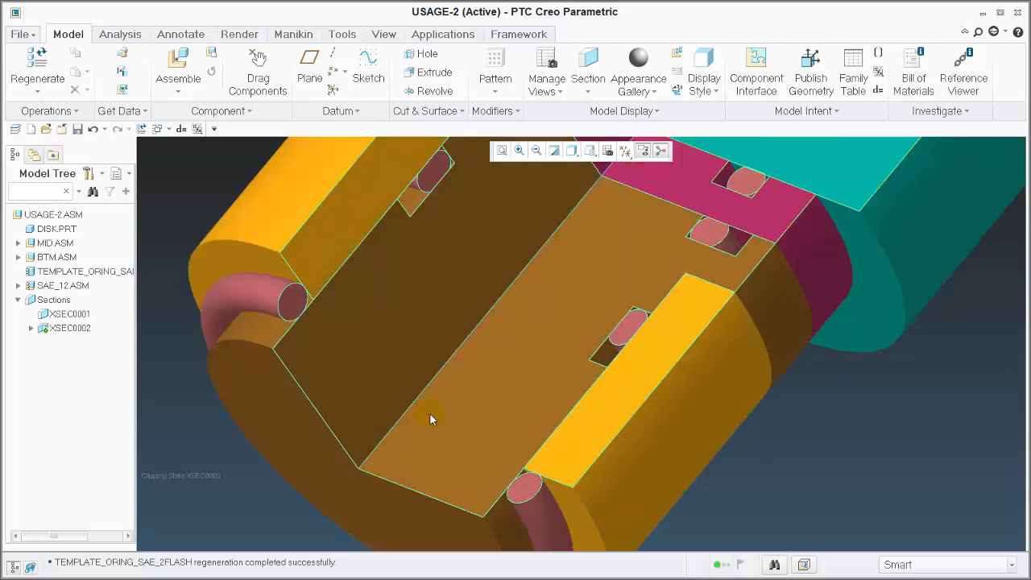
{"action": "scroll", "coordinate": [323, 363], "scroll_direction": "up", "scroll_amount": 8}
{"action": "scroll", "coordinate": [541, 398], "scroll_direction": "down", "scroll_amount": 6}
{"action": "scroll", "coordinate": [462, 337], "scroll_direction": "up", "scroll_amount": 6}
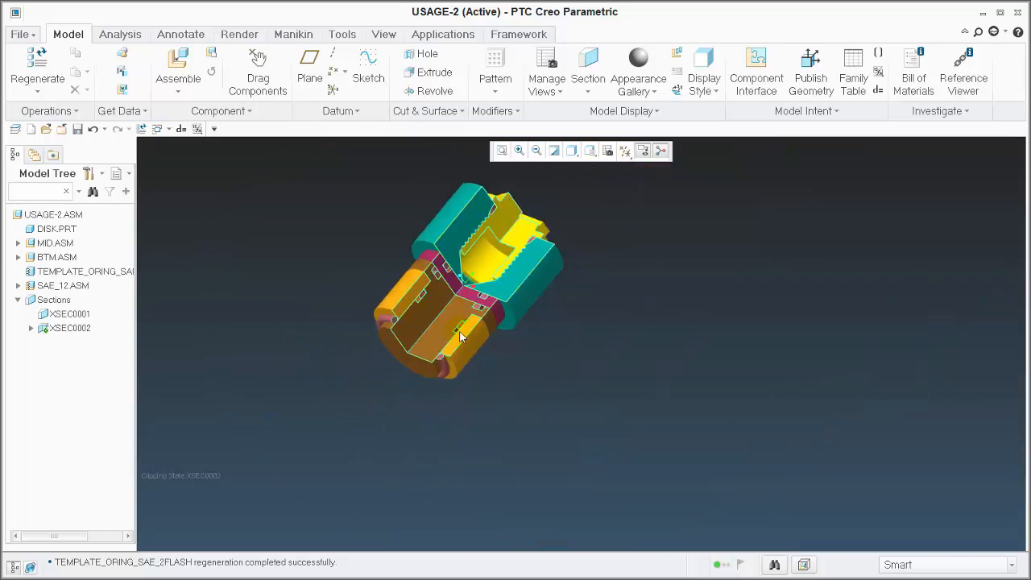
{"action": "scroll", "coordinate": [427, 294], "scroll_direction": "down", "scroll_amount": 5}
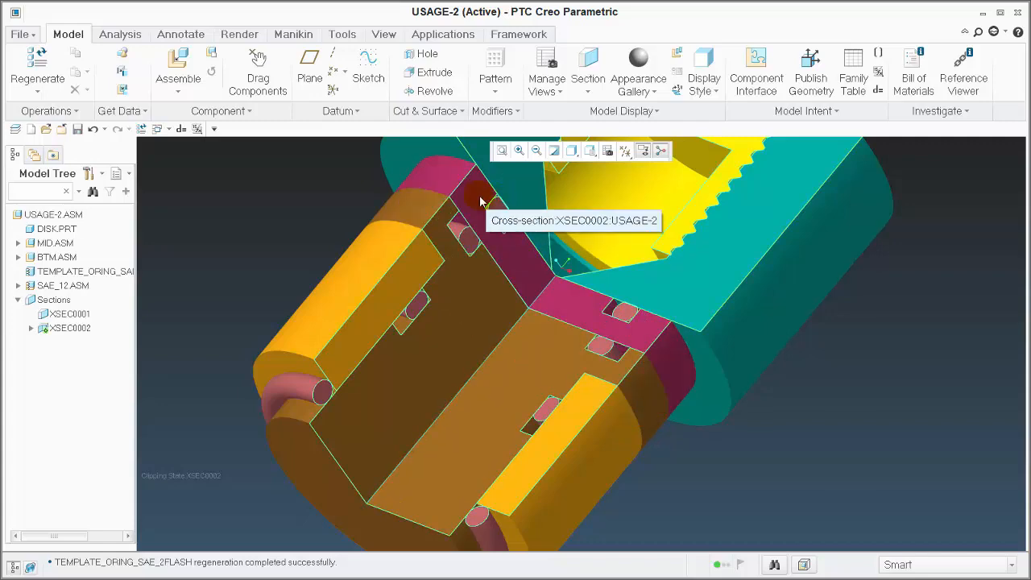
{"action": "scroll", "coordinate": [548, 346], "scroll_direction": "up", "scroll_amount": 3}
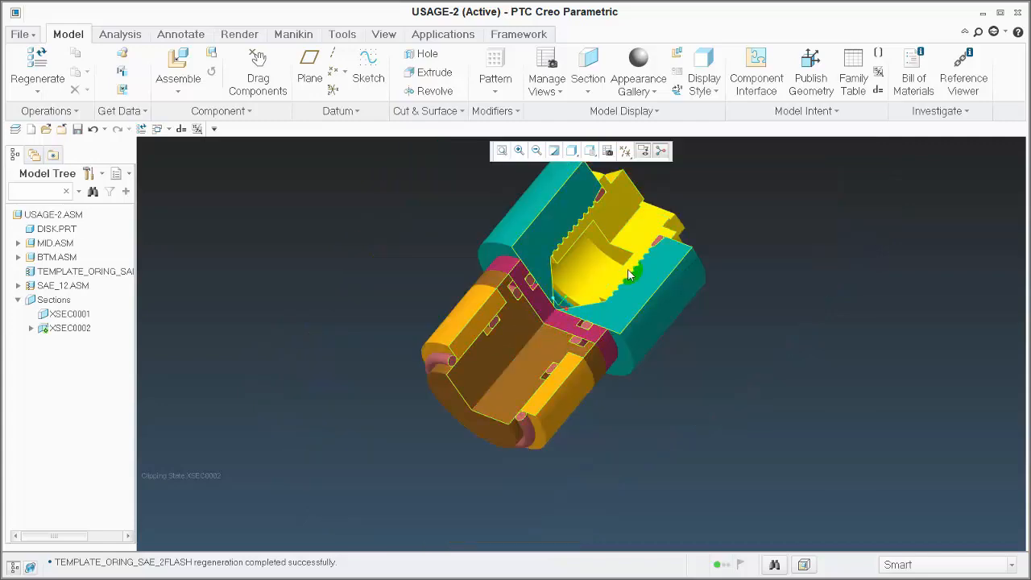
{"action": "scroll", "coordinate": [701, 191], "scroll_direction": "down", "scroll_amount": 3}
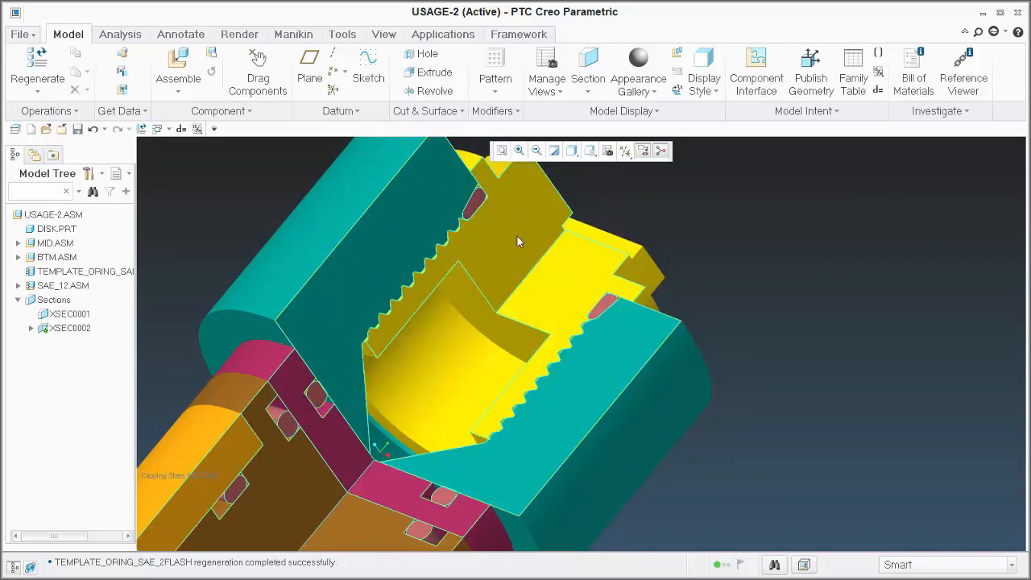
{"action": "scroll", "coordinate": [622, 288], "scroll_direction": "down", "scroll_amount": 4}
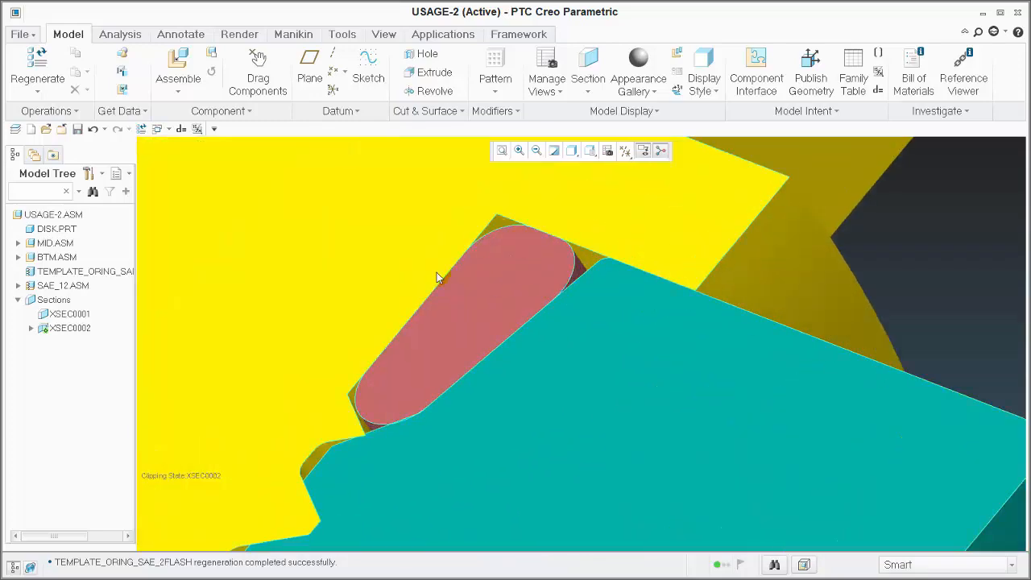
{"action": "scroll", "coordinate": [633, 293], "scroll_direction": "up", "scroll_amount": 7}
{"action": "scroll", "coordinate": [627, 288], "scroll_direction": "down", "scroll_amount": 4}
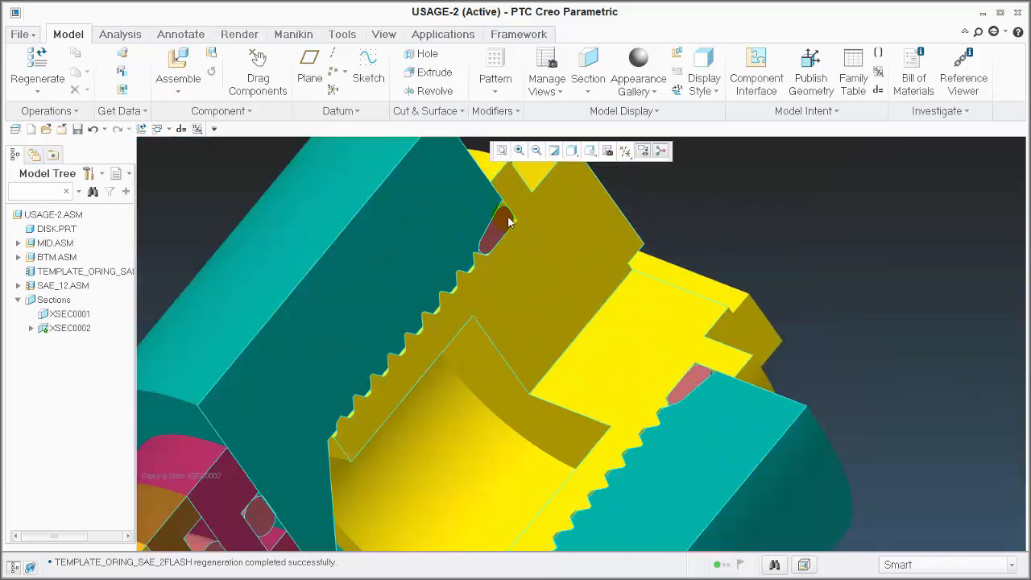
{"action": "scroll", "coordinate": [524, 246], "scroll_direction": "up", "scroll_amount": 3}
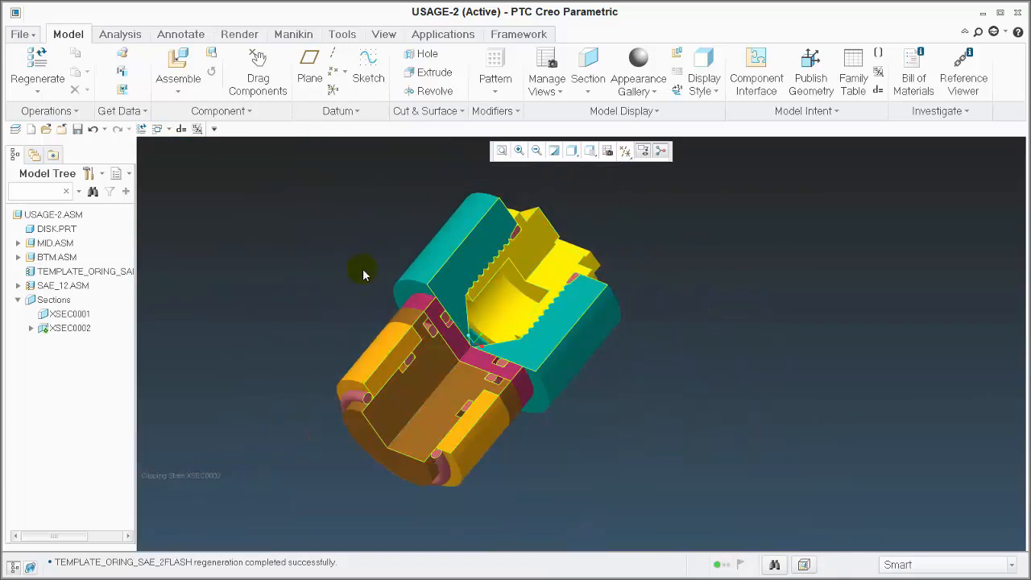
{"action": "left_click", "coordinate": [103, 276]}
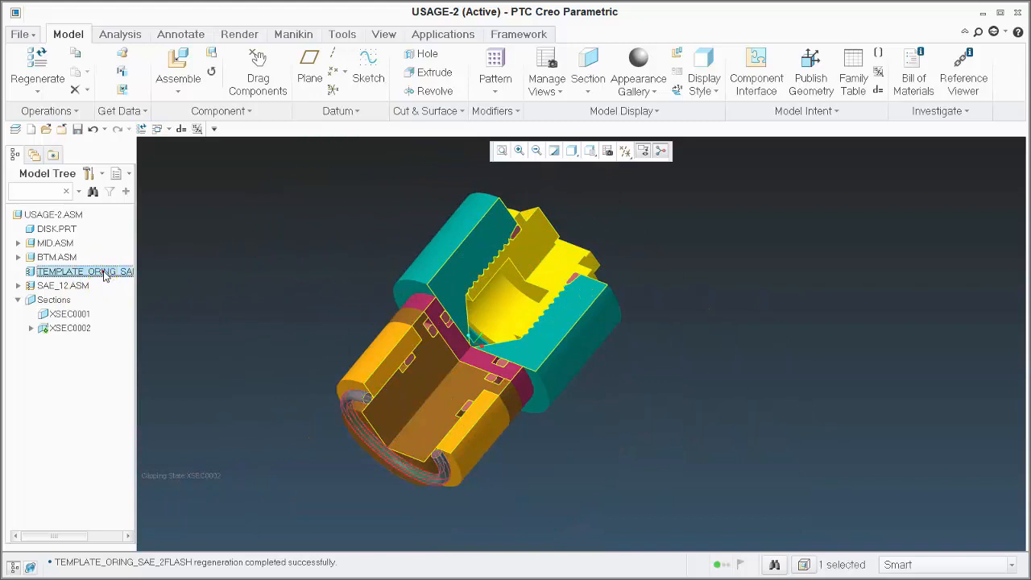
{"action": "left_click", "coordinate": [332, 418]}
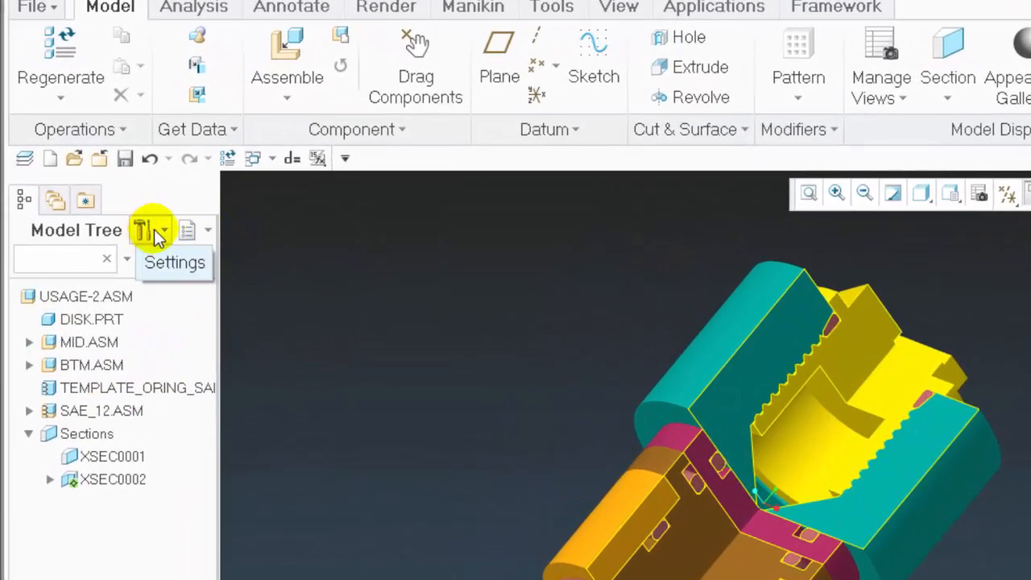
Show features in the assembly's model tree.
{"action": "left_click", "coordinate": [158, 234]}
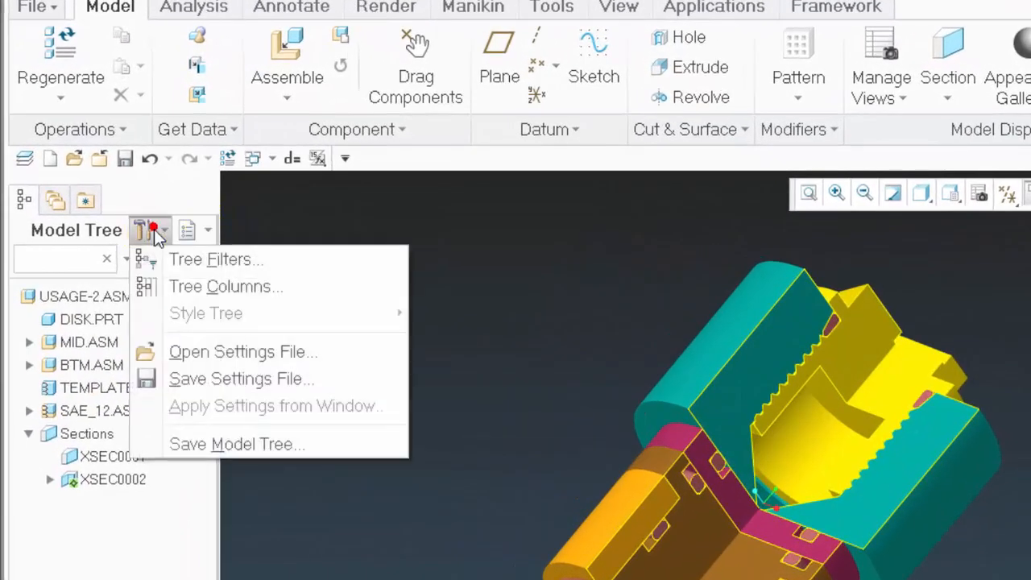
{"action": "left_click", "coordinate": [195, 260]}
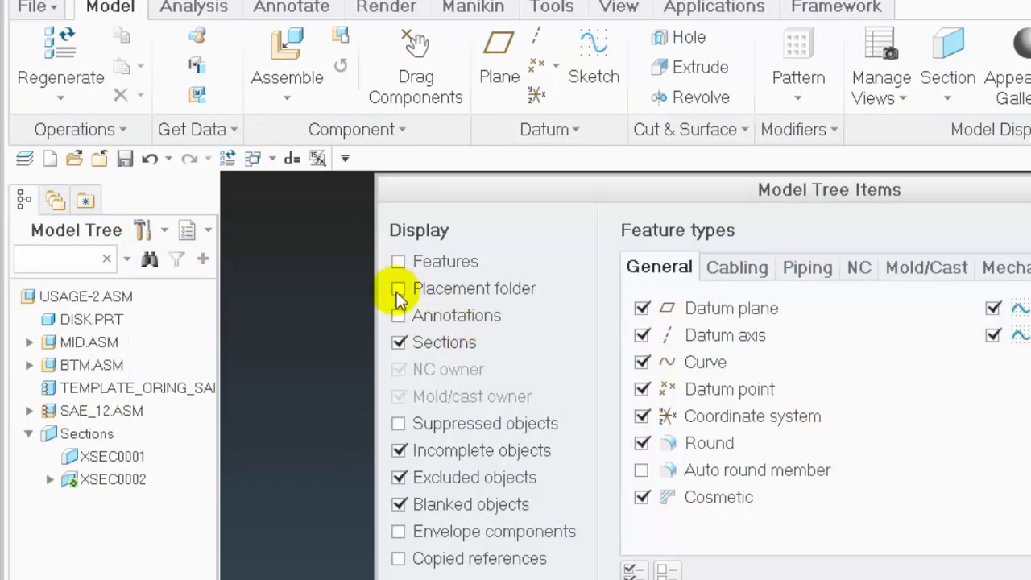
{"action": "left_click", "coordinate": [399, 261]}
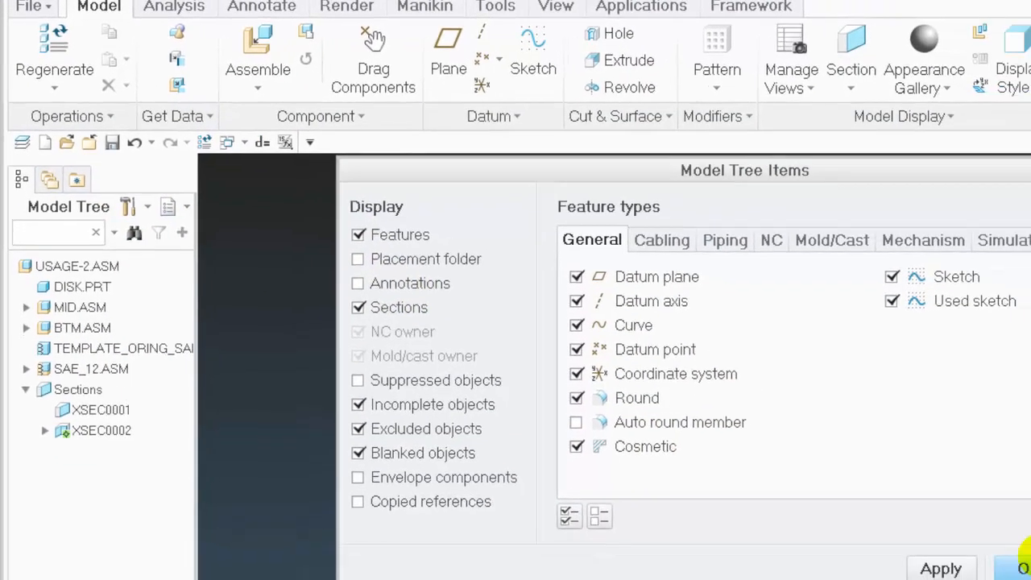
{"action": "left_click", "coordinate": [987, 566]}
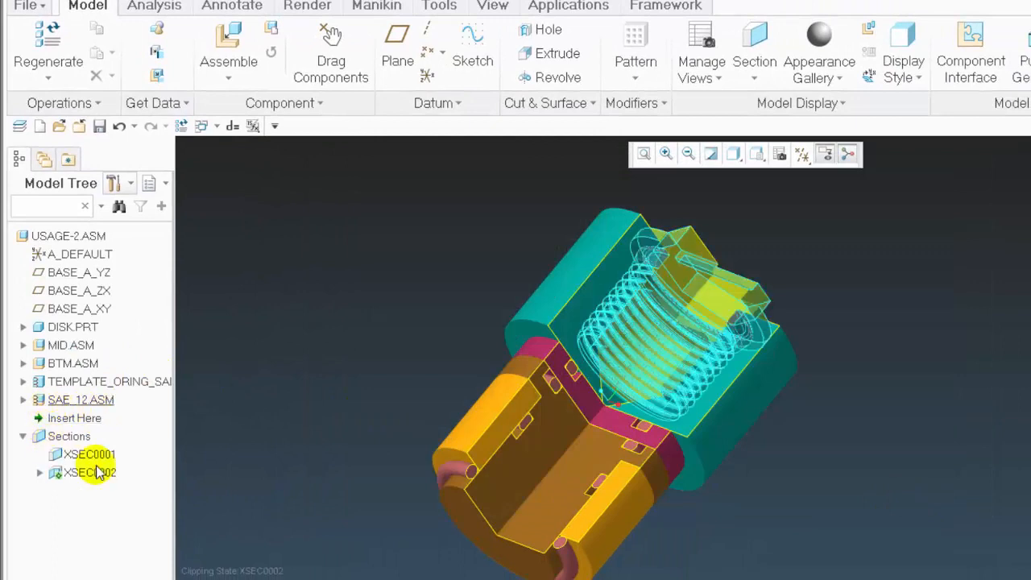
Expand the TEMPLATE_ORING_SAE_2FLASH component, select its INFO feature and examine the stretch text displayed at the O-ring.
{"action": "left_click", "coordinate": [159, 386]}
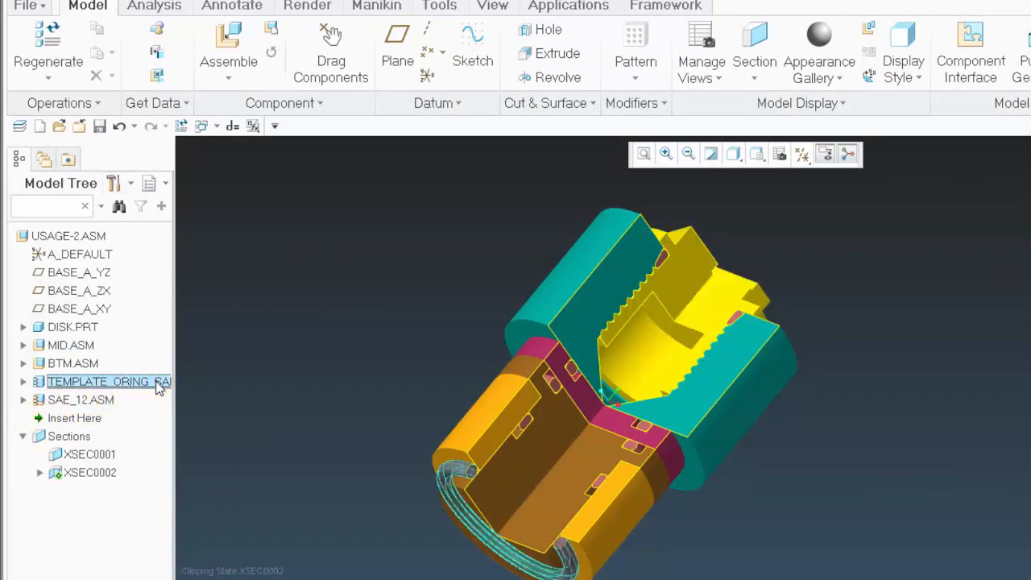
{"action": "left_click", "coordinate": [23, 382]}
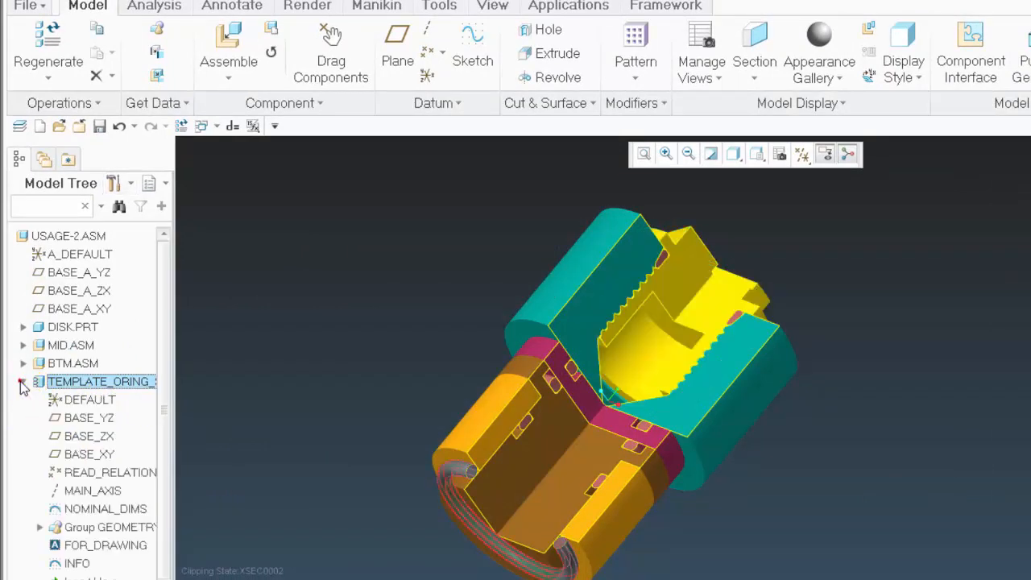
{"action": "left_click", "coordinate": [88, 564]}
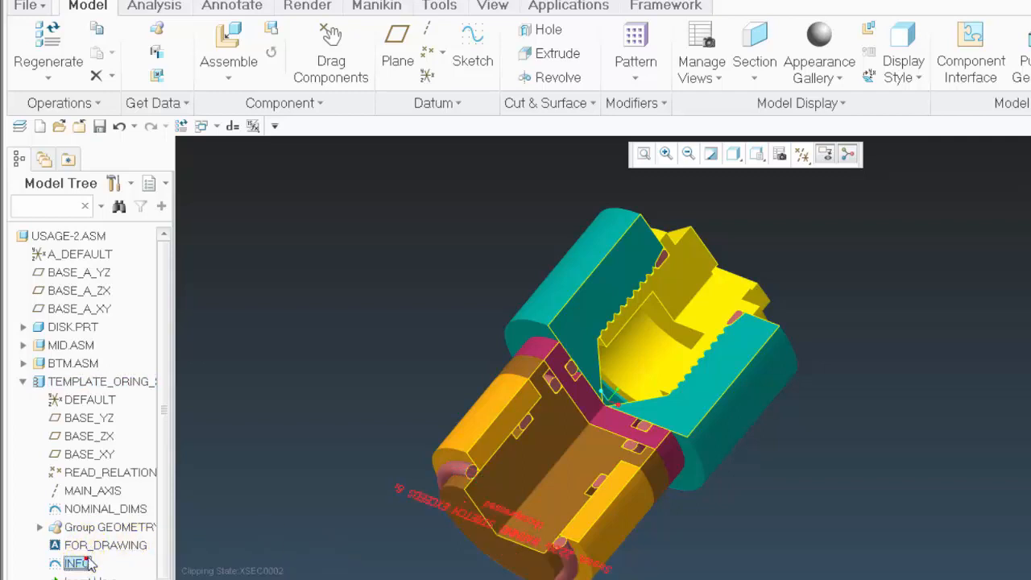
{"action": "left_click", "coordinate": [87, 563]}
{"action": "middle_click_drag", "start_coordinate": [741, 556], "coordinate": [490, 494]}
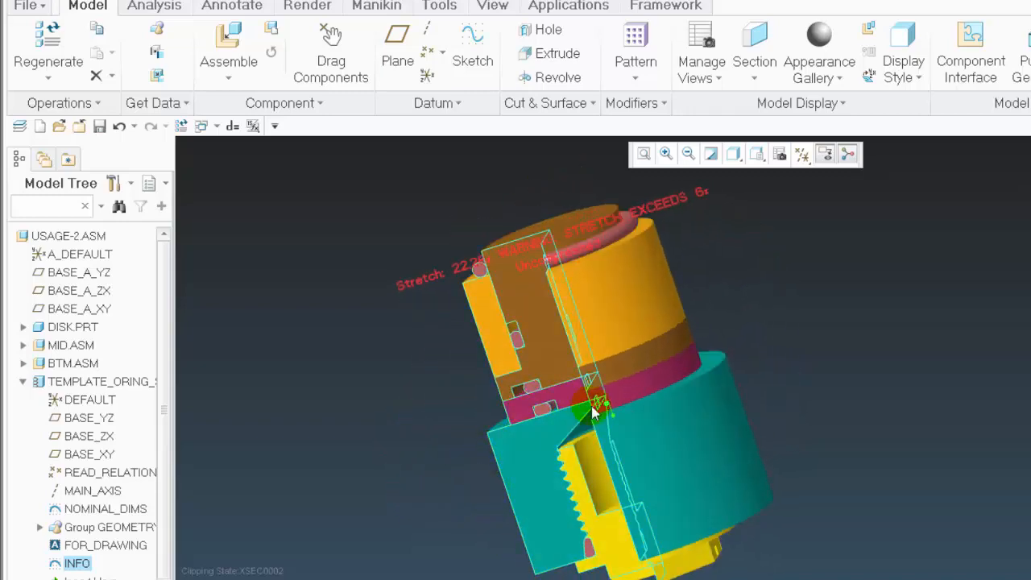
{"action": "scroll", "coordinate": [556, 242], "scroll_direction": "up", "scroll_amount": 5}
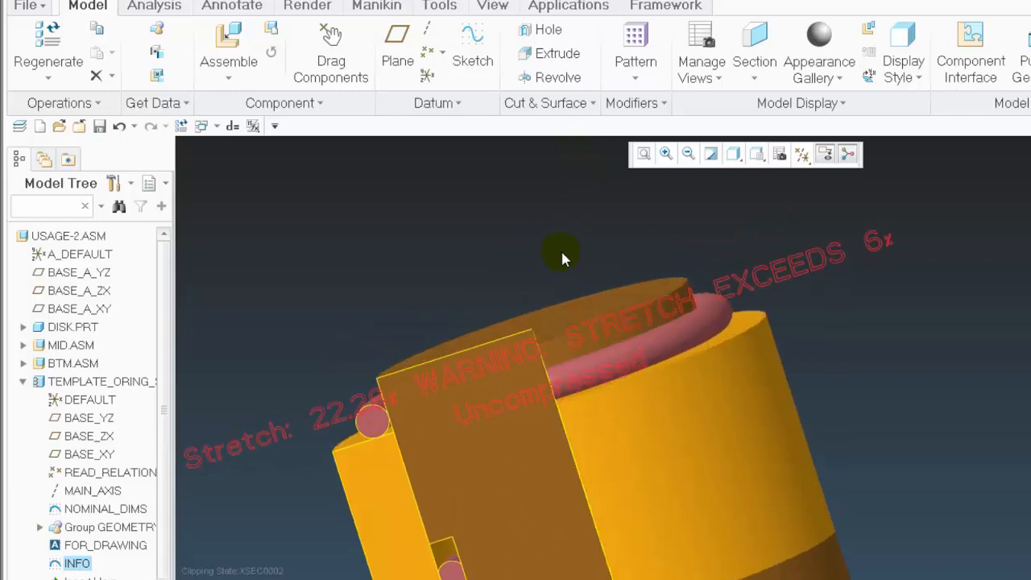
{"action": "scroll", "coordinate": [564, 258], "scroll_direction": "down", "scroll_amount": 2}
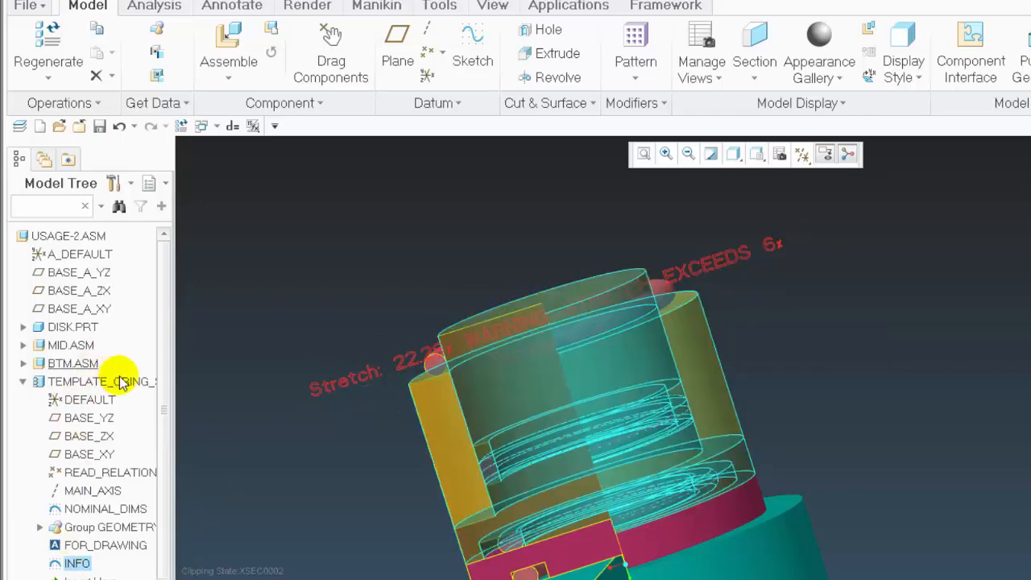
Widen the model tree for the full component names and open the TEMPLATE_ORING_SAE_2FLASH part on its own.
{"action": "left_click_drag", "start_coordinate": [178, 397], "coordinate": [235, 452]}
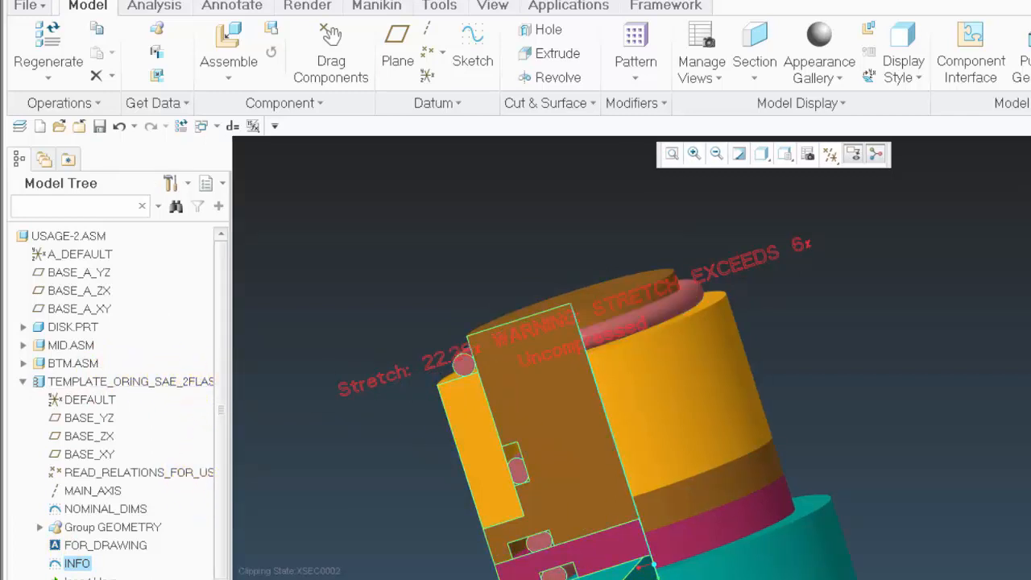
{"action": "scroll", "coordinate": [554, 348], "scroll_direction": "up", "scroll_amount": 6}
{"action": "scroll", "coordinate": [600, 519], "scroll_direction": "down", "scroll_amount": 5}
{"action": "scroll", "coordinate": [439, 230], "scroll_direction": "down", "scroll_amount": 6}
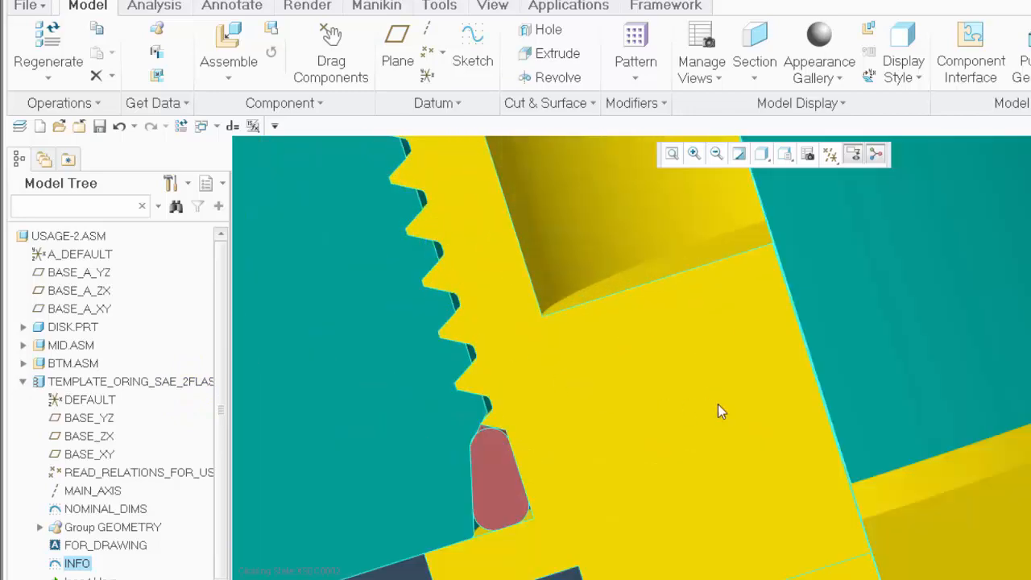
{"action": "scroll", "coordinate": [721, 411], "scroll_direction": "up", "scroll_amount": 6}
{"action": "right_click", "coordinate": [202, 382]}
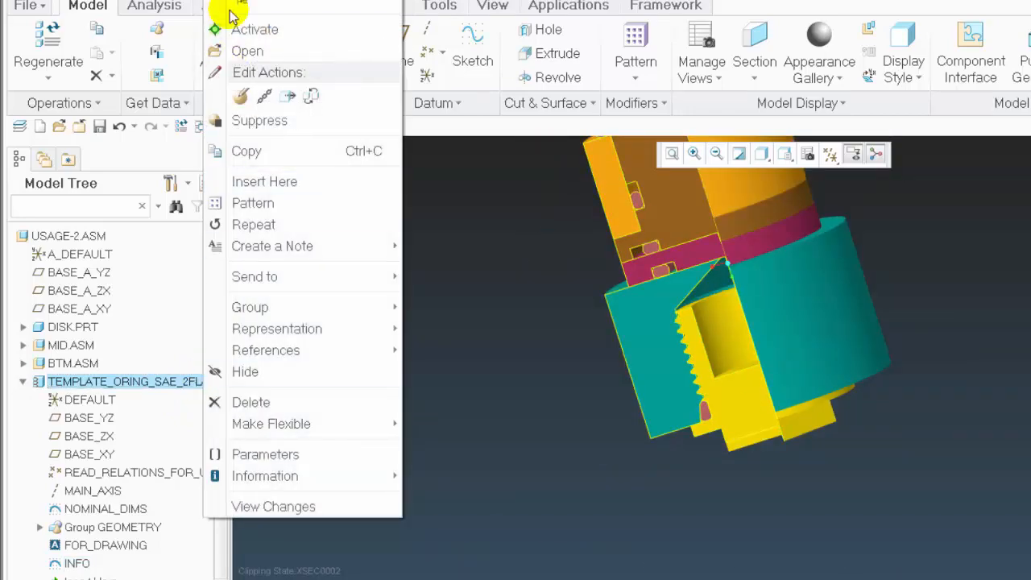
{"action": "left_click", "coordinate": [251, 50]}
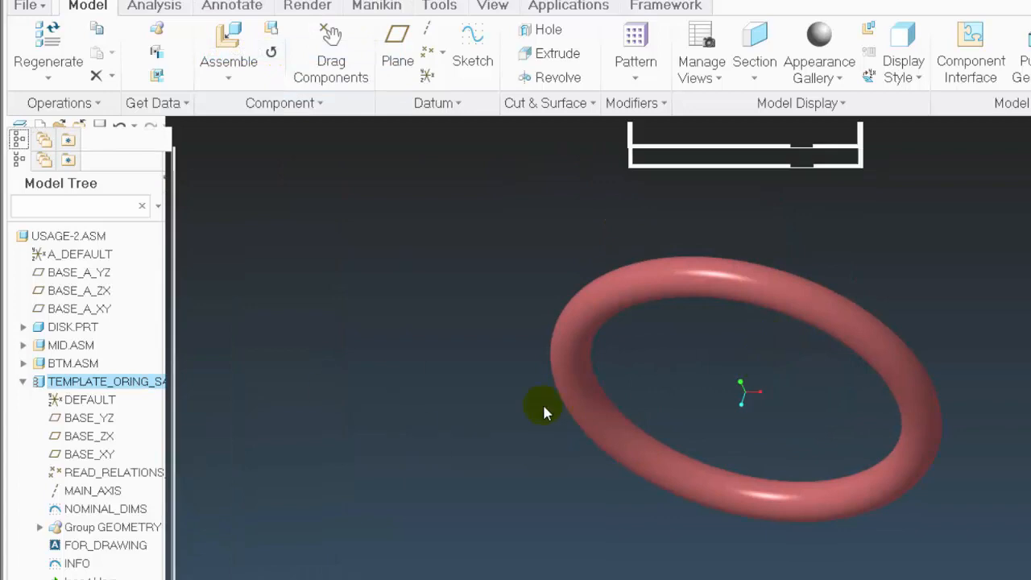
Set the OR_TYPE parameter of the TEMPLATE_ORING_SAE_2FLASH part to SAE PORT.
{"action": "middle_click_drag", "start_coordinate": [780, 449], "coordinate": [798, 407]}
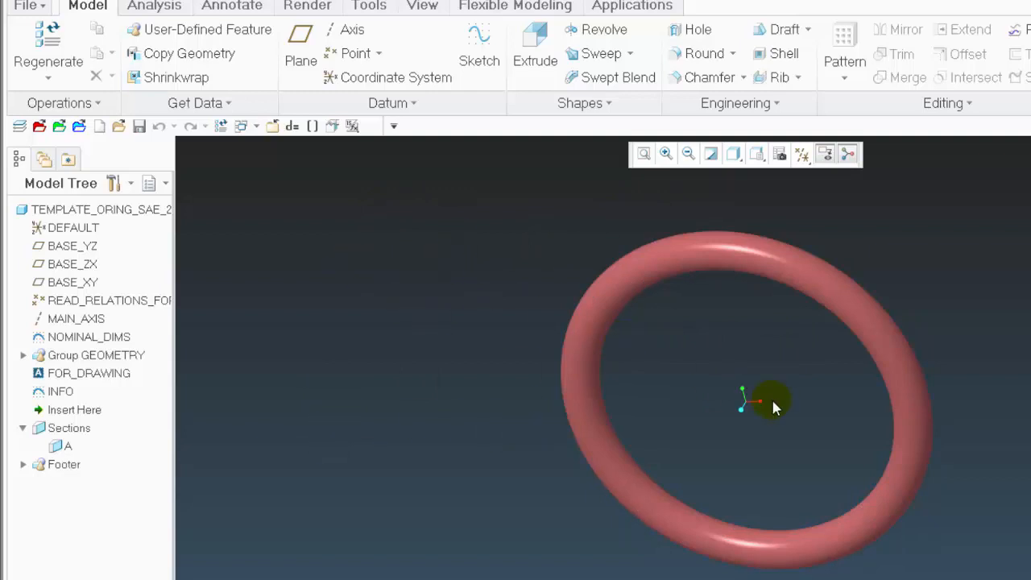
{"action": "middle_click_drag", "start_coordinate": [774, 405], "coordinate": [266, 163]}
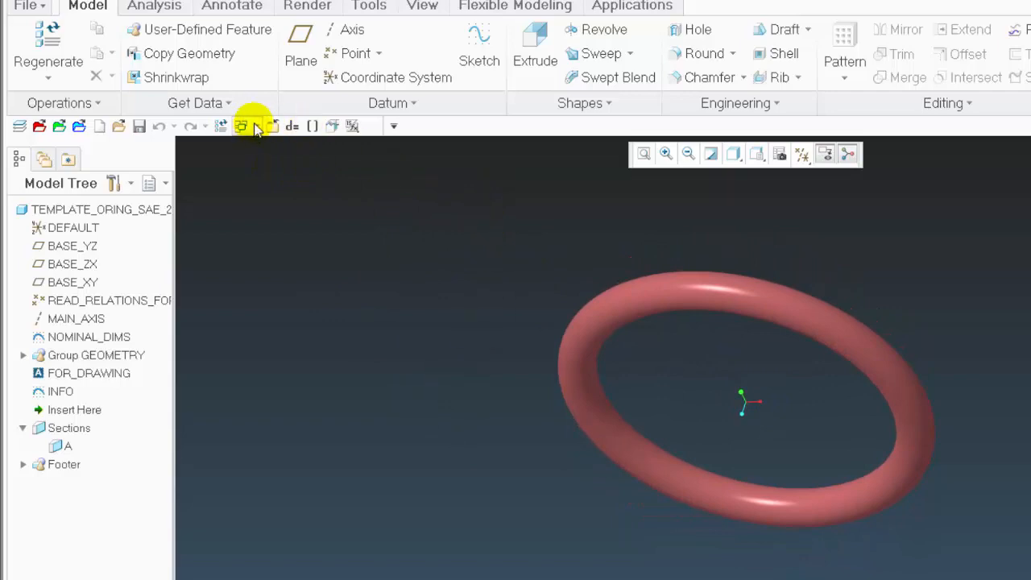
{"action": "left_click", "coordinate": [312, 126]}
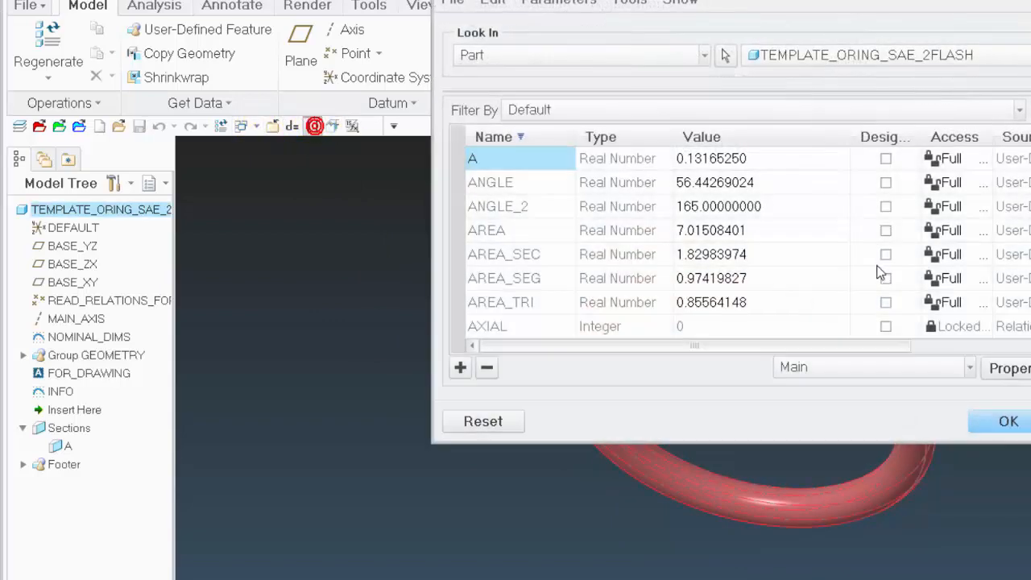
{"action": "scroll", "coordinate": [564, 249], "scroll_direction": "down", "scroll_amount": 5}
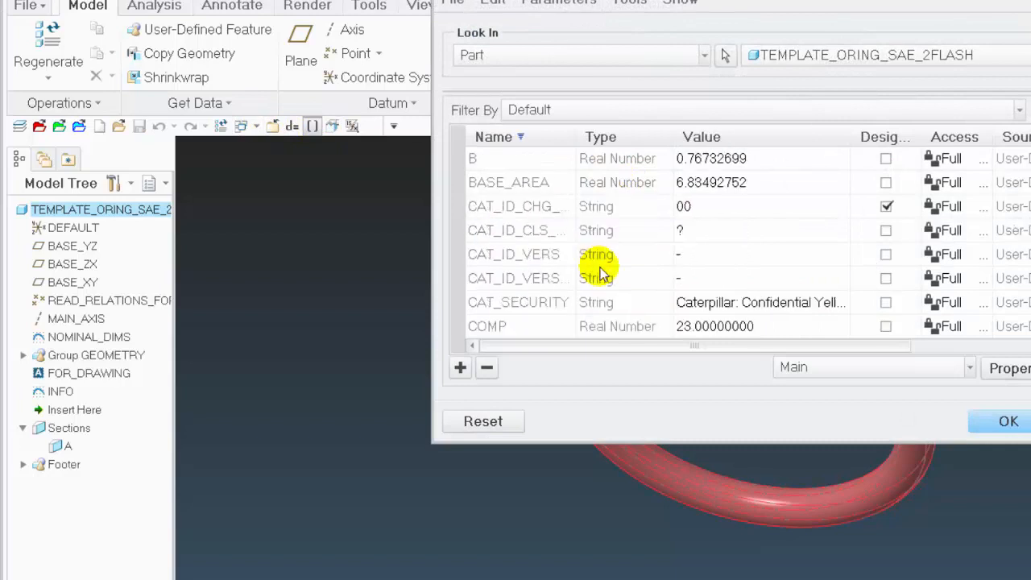
{"action": "scroll", "coordinate": [668, 294], "scroll_direction": "down", "scroll_amount": 10}
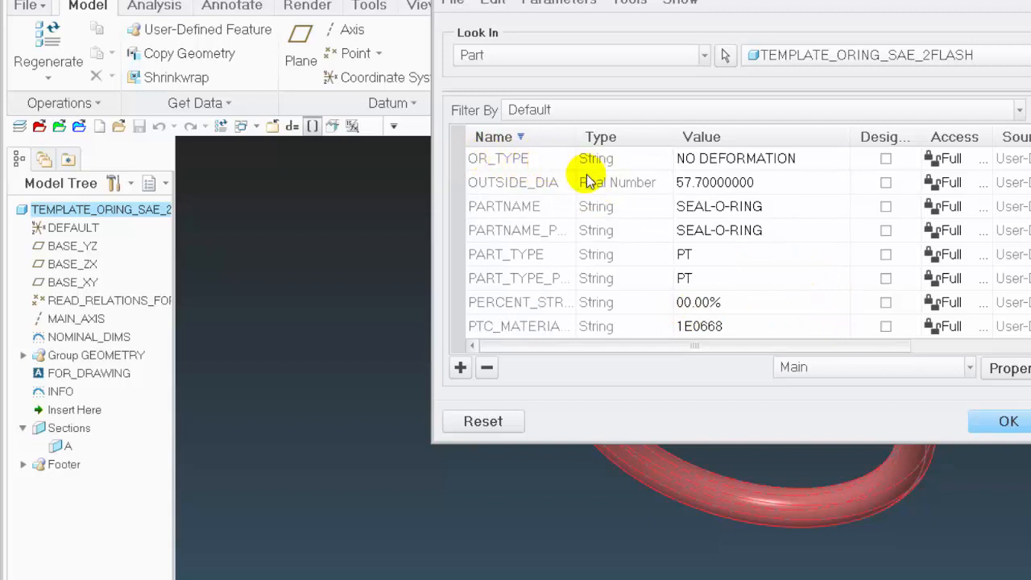
{"action": "left_click", "coordinate": [843, 161]}
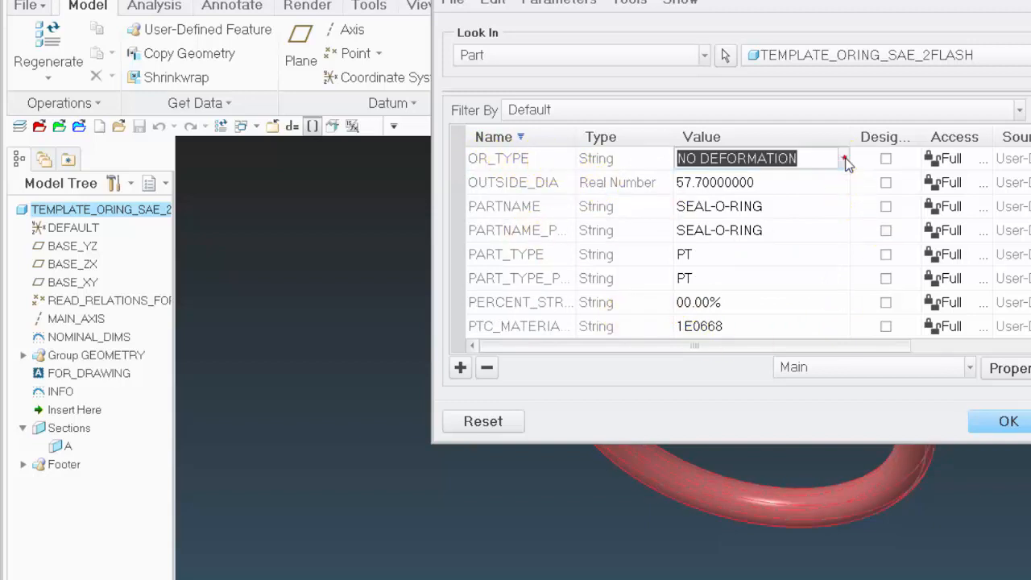
{"action": "left_click", "coordinate": [844, 160]}
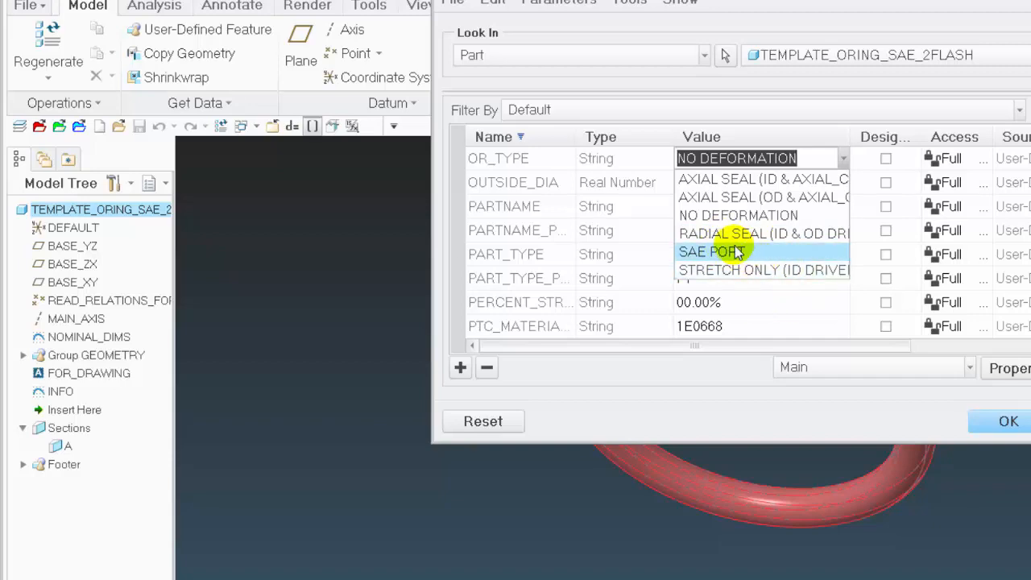
{"action": "left_click", "coordinate": [710, 252]}
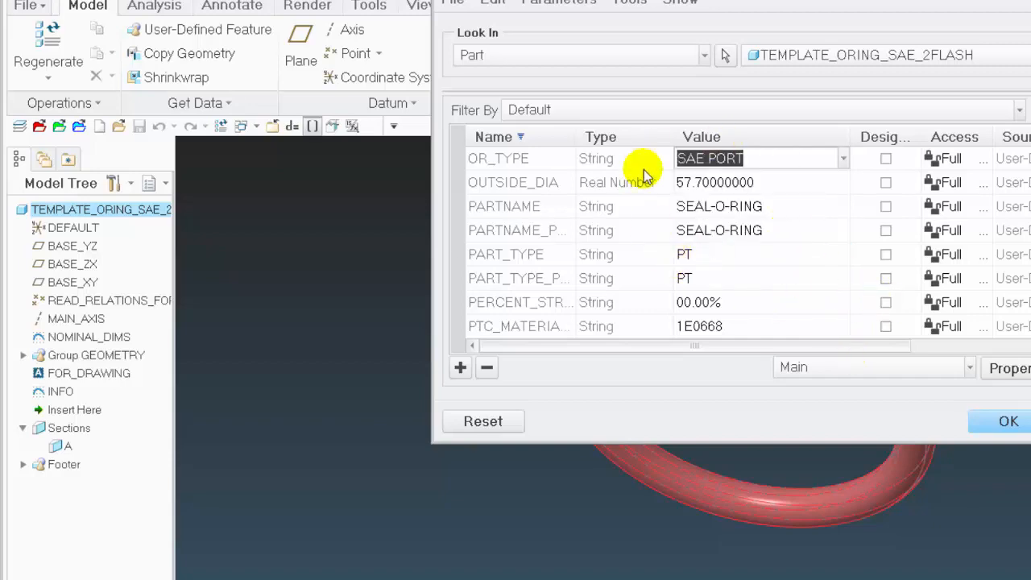
{"action": "left_click", "coordinate": [1008, 421]}
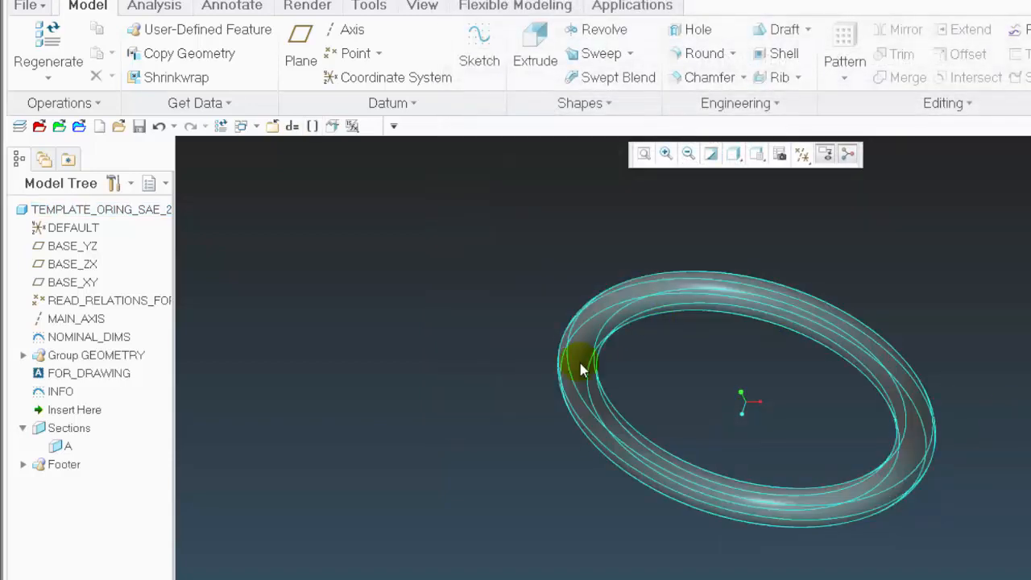
Regenerate the O-ring to inspect its deformed cross-section up close, and undo the OR_TYPE change.
{"action": "key", "text": "ctrl+g"}
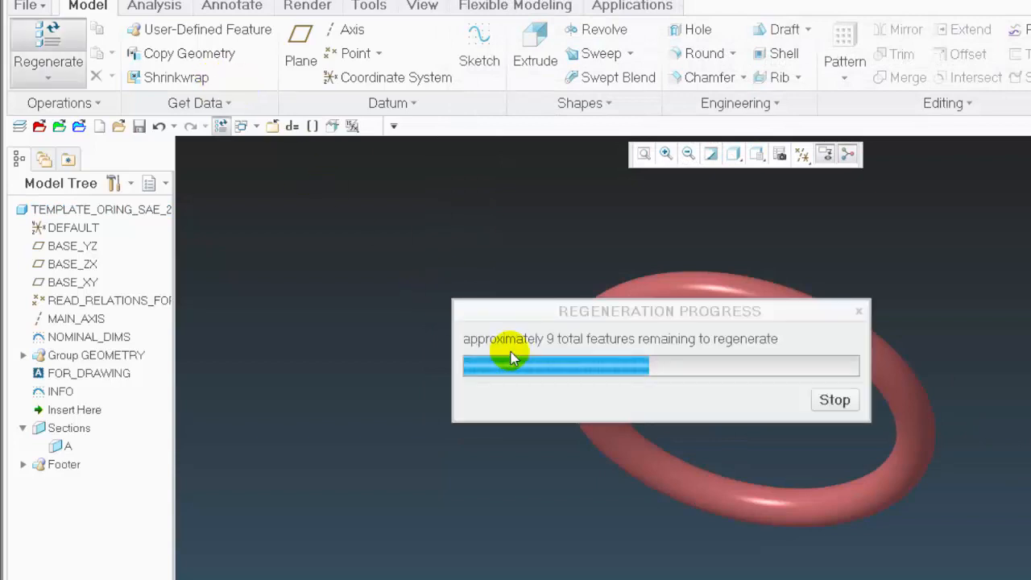
{"action": "middle_click_drag", "start_coordinate": [1014, 419], "coordinate": [995, 287]}
{"action": "scroll", "coordinate": [912, 393], "scroll_direction": "down", "scroll_amount": 5}
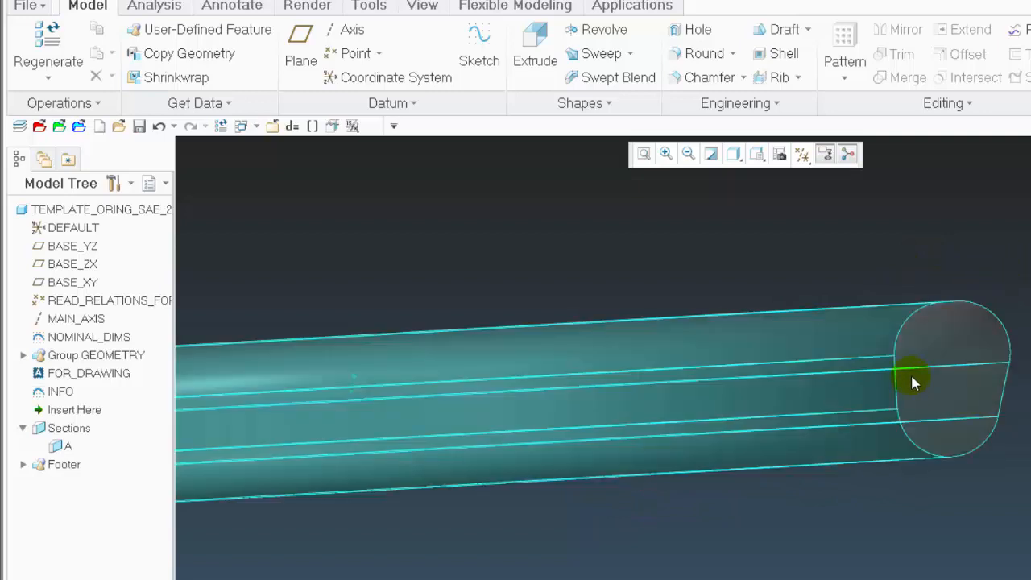
{"action": "key", "text": "ctrl+z"}
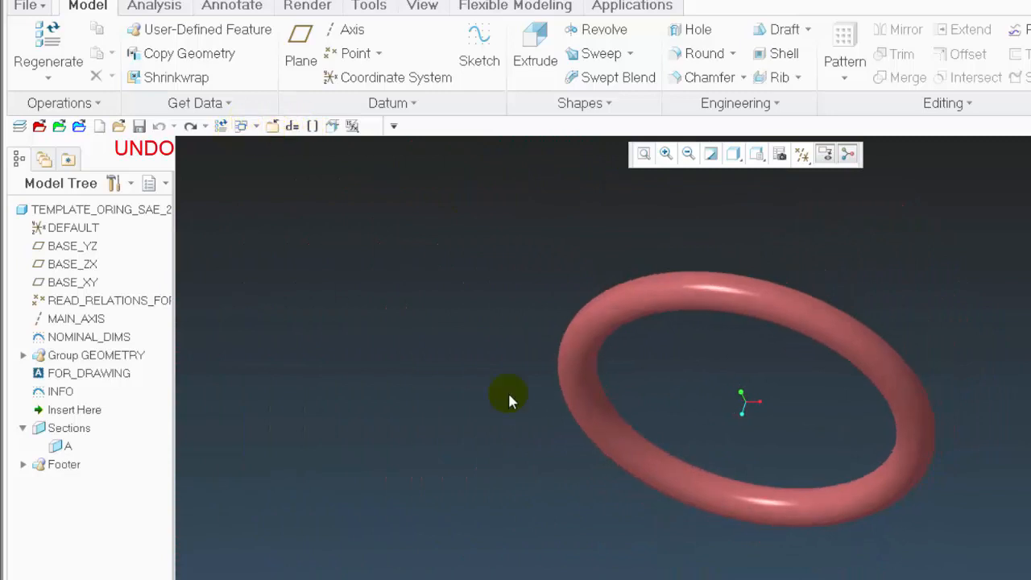
Select the O-ring's INFO feature, read the text inside the ring up close, and clear the selection.
{"action": "middle_click_drag", "start_coordinate": [505, 483], "coordinate": [388, 344]}
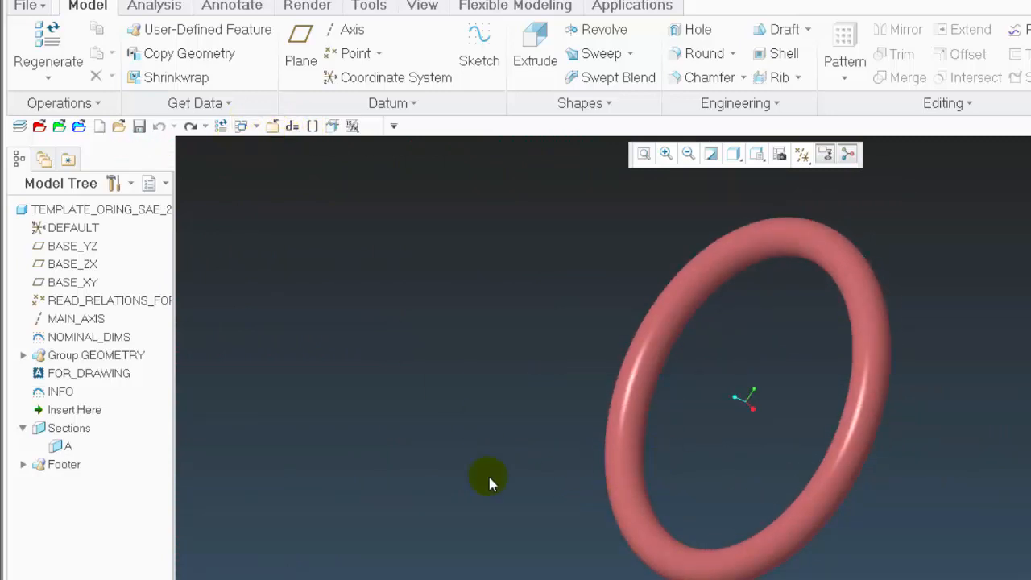
{"action": "left_click", "coordinate": [53, 393]}
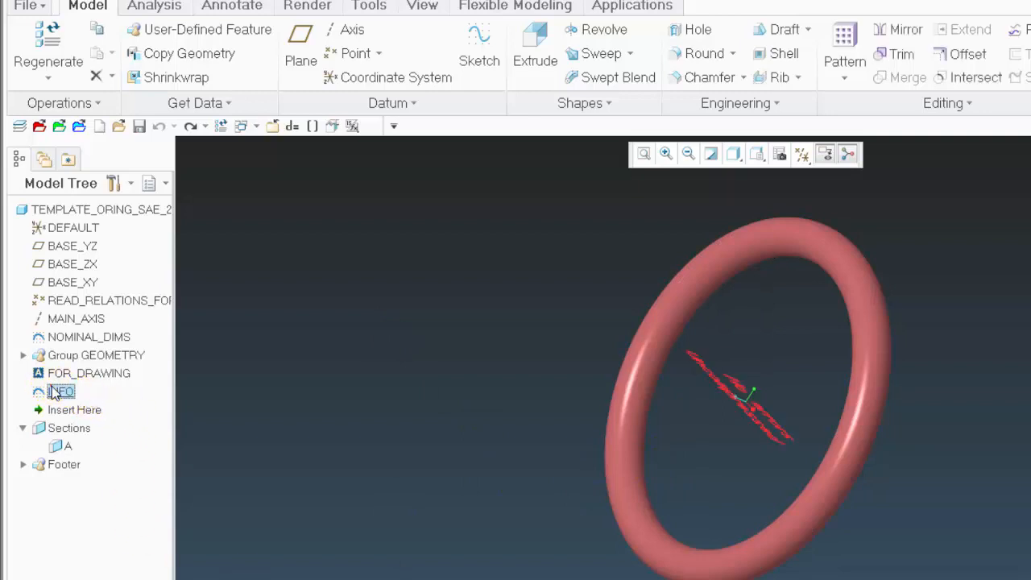
{"action": "mouse_move", "coordinate": [458, 394]}
{"action": "middle_mouse_down"}
{"action": "mouse_move", "coordinate": [537, 446]}
{"action": "mouse_move", "coordinate": [497, 532]}
{"action": "mouse_move", "coordinate": [424, 528]}
{"action": "mouse_move", "coordinate": [486, 556]}
{"action": "mouse_move", "coordinate": [457, 551]}
{"action": "middle_mouse_up"}
{"action": "scroll", "coordinate": [725, 444], "scroll_direction": "up", "scroll_amount": 5}
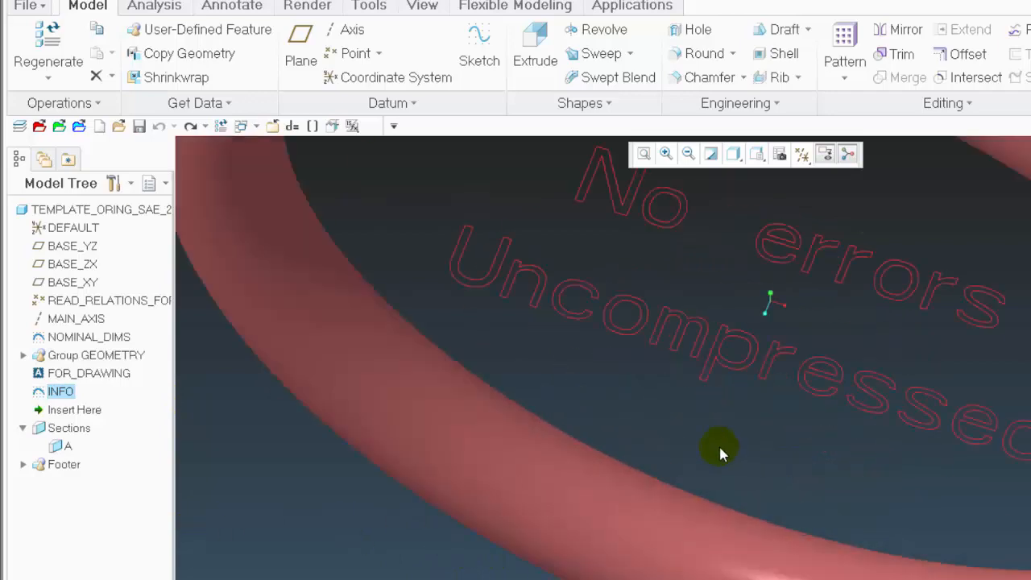
{"action": "scroll", "coordinate": [686, 490], "scroll_direction": "down", "scroll_amount": 6}
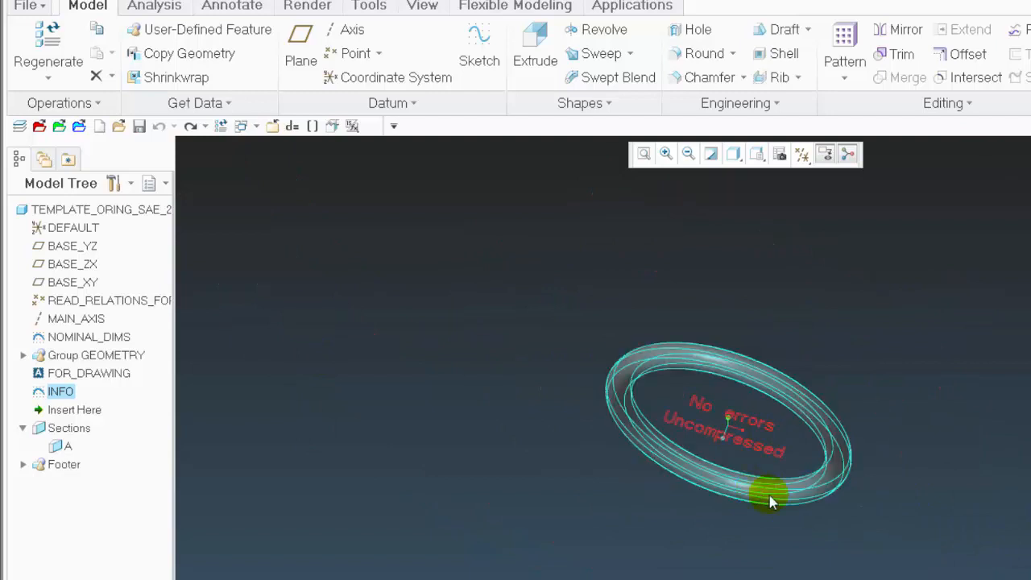
{"action": "left_click", "coordinate": [390, 500]}
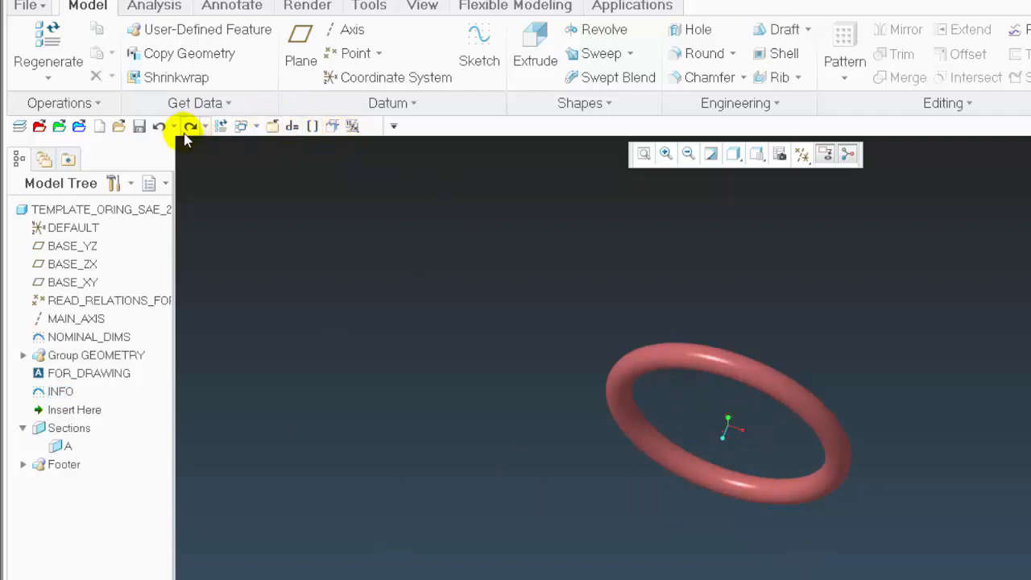
Return to the USAGE-2 assembly and expand MID.ASM and its TEMPLATE_ORING_SAE_2FLASH component in the model tree.
{"action": "left_click", "coordinate": [273, 125]}
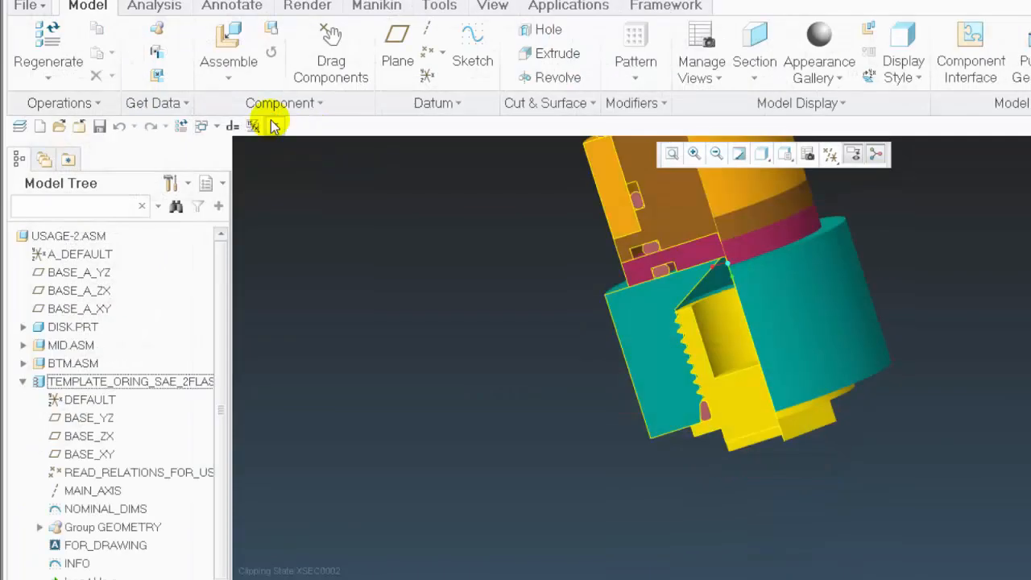
{"action": "left_click", "coordinate": [22, 345]}
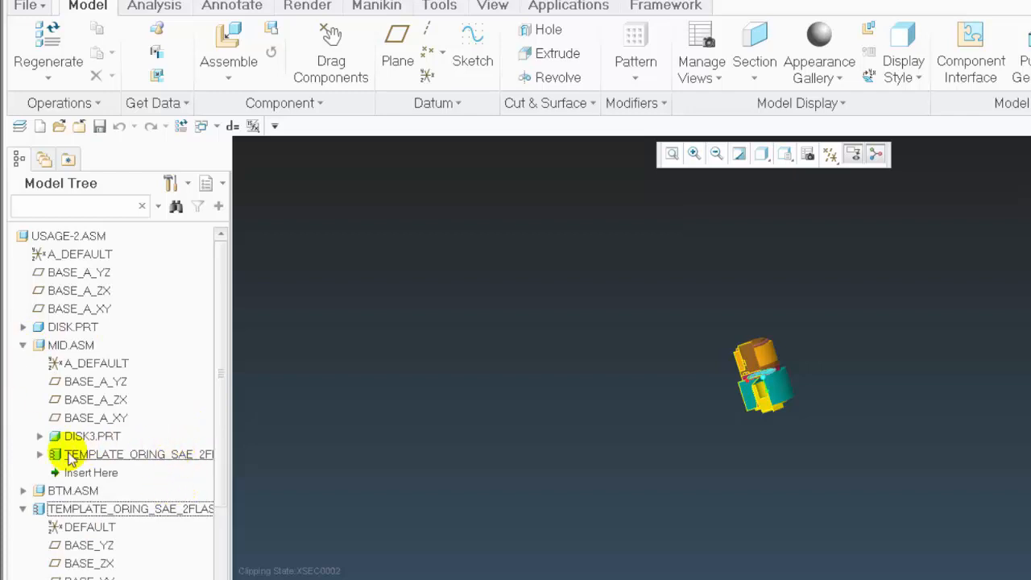
{"action": "left_click", "coordinate": [40, 455]}
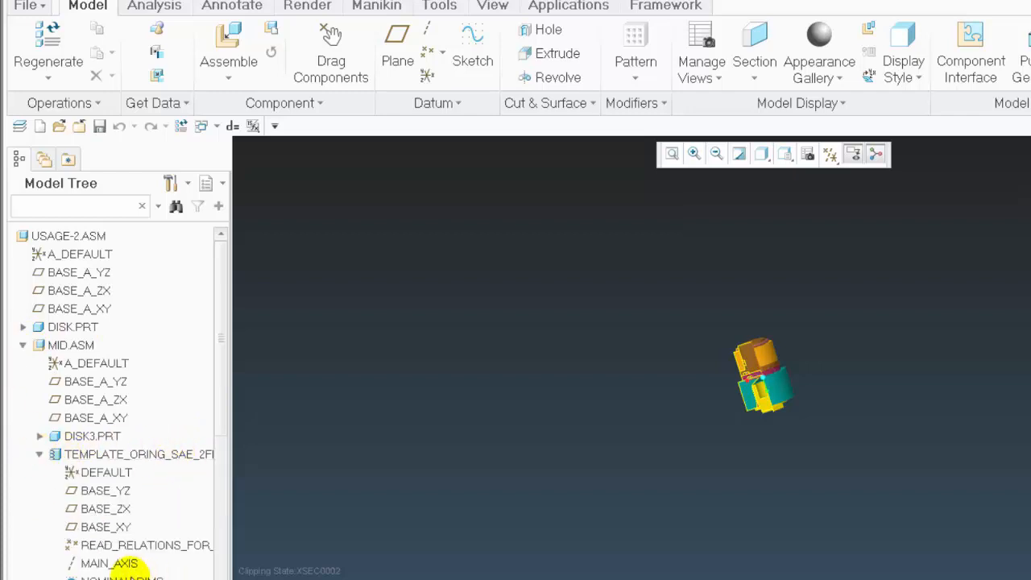
{"action": "scroll", "coordinate": [121, 403], "scroll_direction": "down", "scroll_amount": 1}
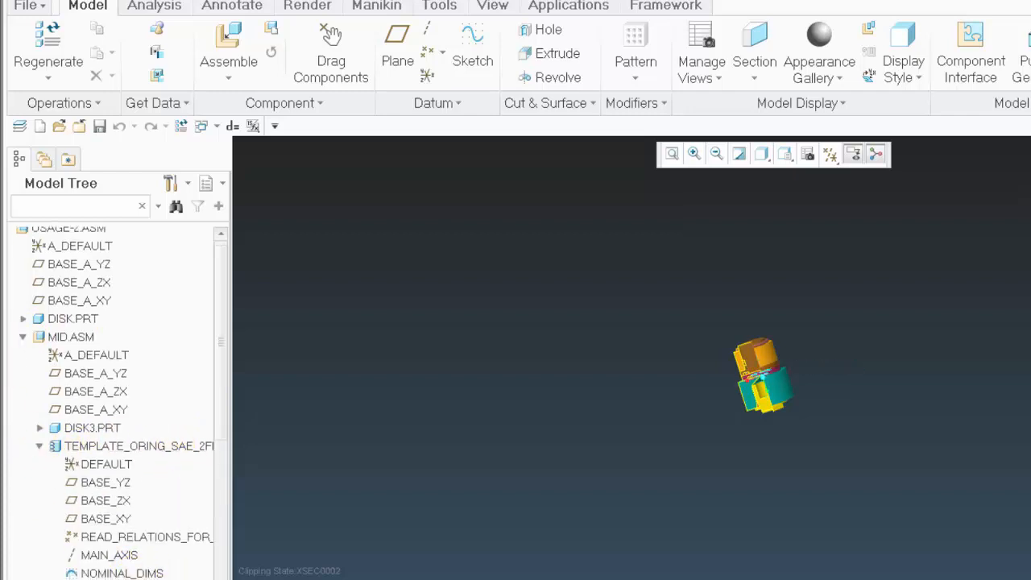
Display the stretch and compression text of the O-ring in MID.ASM and examine it against the sectioned grooves from several angles.
{"action": "scroll", "coordinate": [778, 387], "scroll_direction": "down", "scroll_amount": 10}
{"action": "middle_click_drag", "start_coordinate": [787, 380], "coordinate": [797, 347]}
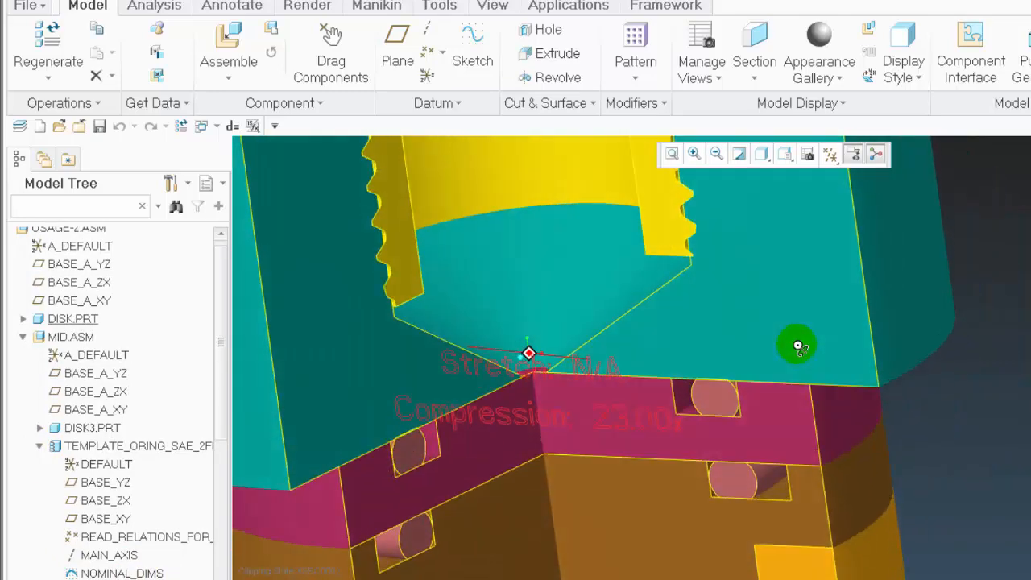
{"action": "scroll", "coordinate": [449, 468], "scroll_direction": "up", "scroll_amount": 1}
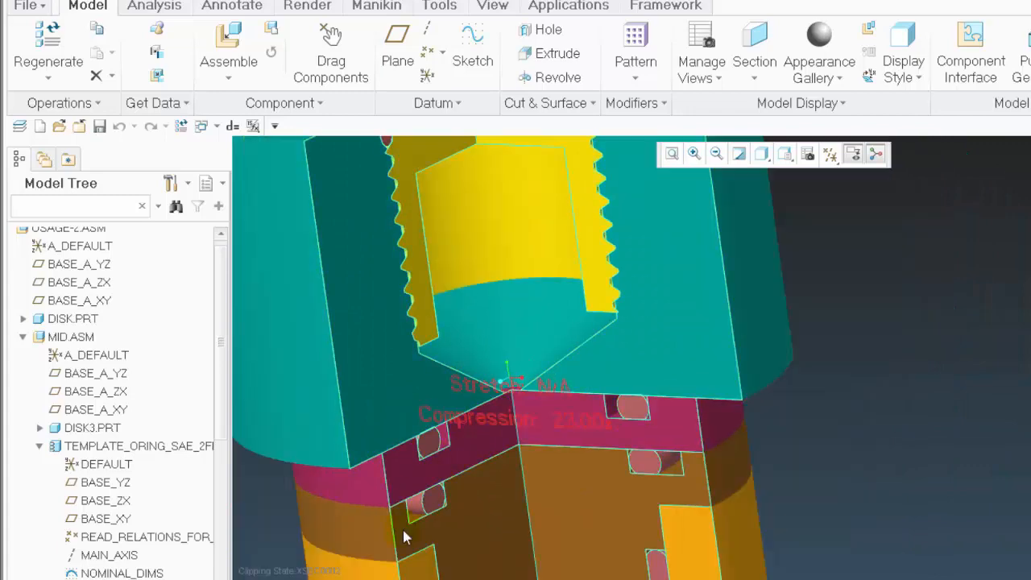
{"action": "scroll", "coordinate": [428, 509], "scroll_direction": "down", "scroll_amount": 1}
{"action": "left_click", "coordinate": [432, 506]}
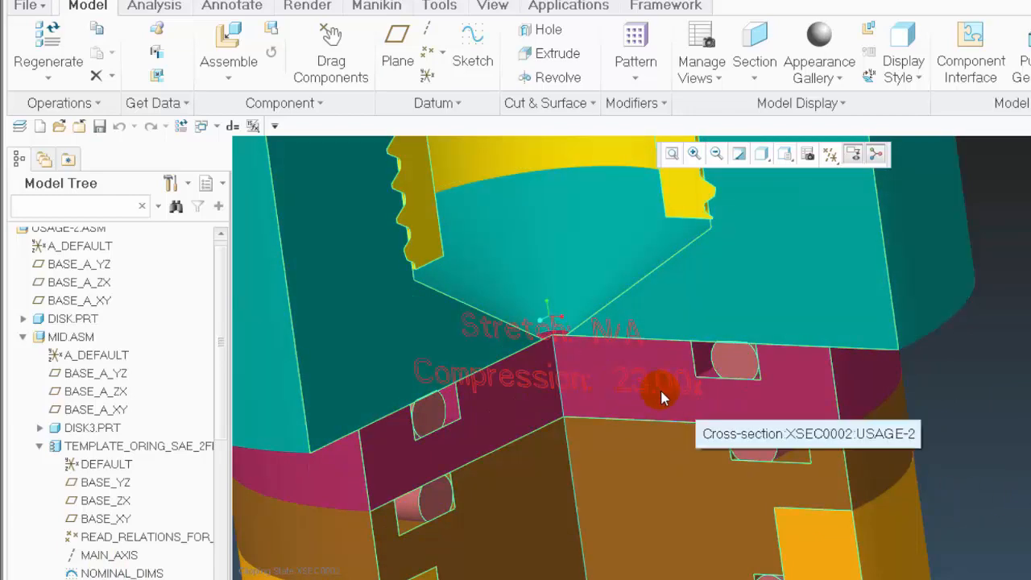
{"action": "scroll", "coordinate": [640, 268], "scroll_direction": "up", "scroll_amount": 5}
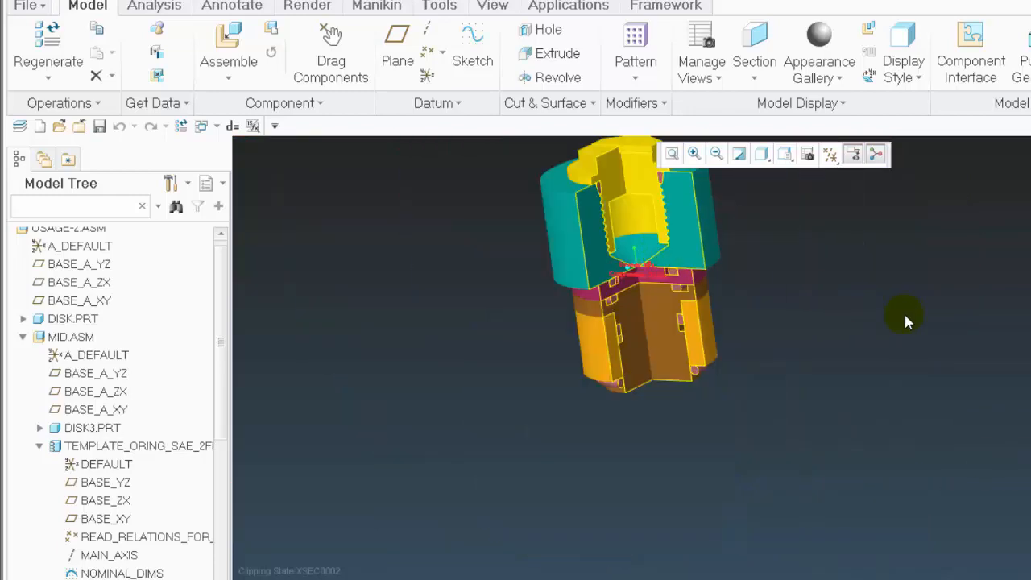
{"action": "mouse_move", "coordinate": [905, 318]}
{"action": "middle_mouse_down"}
{"action": "mouse_move", "coordinate": [901, 250]}
{"action": "mouse_move", "coordinate": [863, 311]}
{"action": "middle_mouse_up"}
{"action": "scroll", "coordinate": [682, 247], "scroll_direction": "down", "scroll_amount": 5}
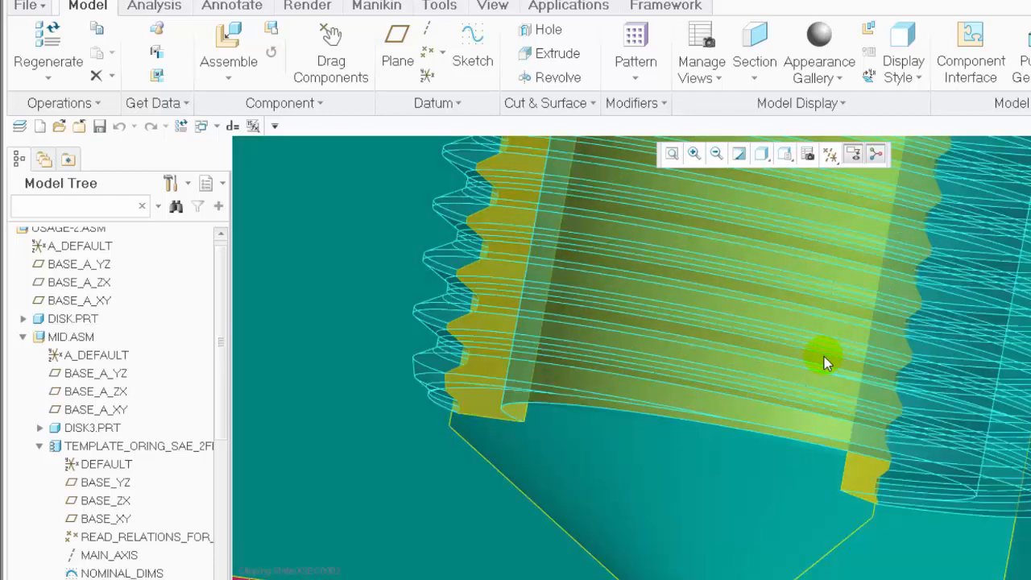
{"action": "scroll", "coordinate": [656, 387], "scroll_direction": "up", "scroll_amount": 5}
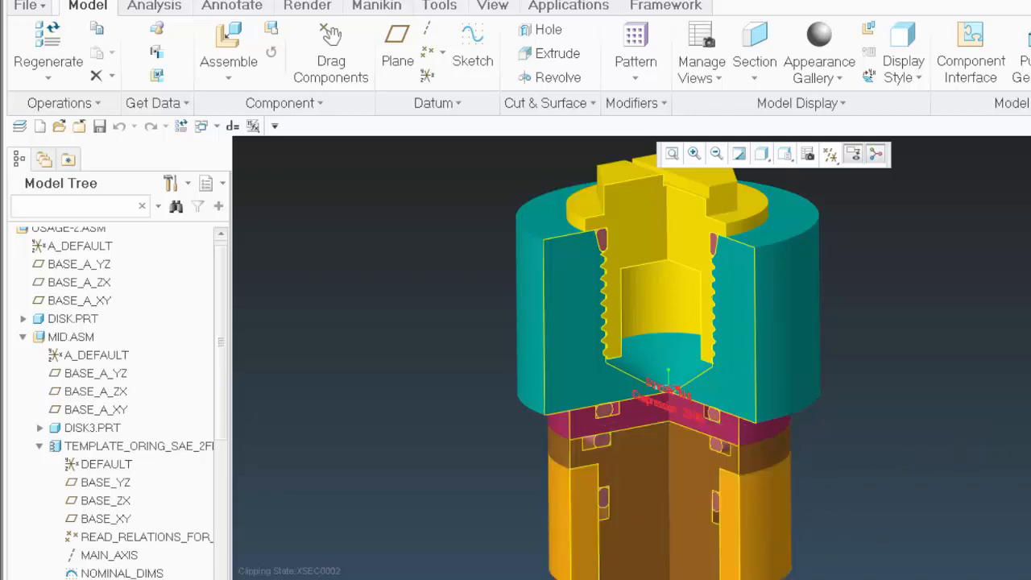
{"action": "middle_click_drag", "start_coordinate": [954, 546], "coordinate": [914, 515]}
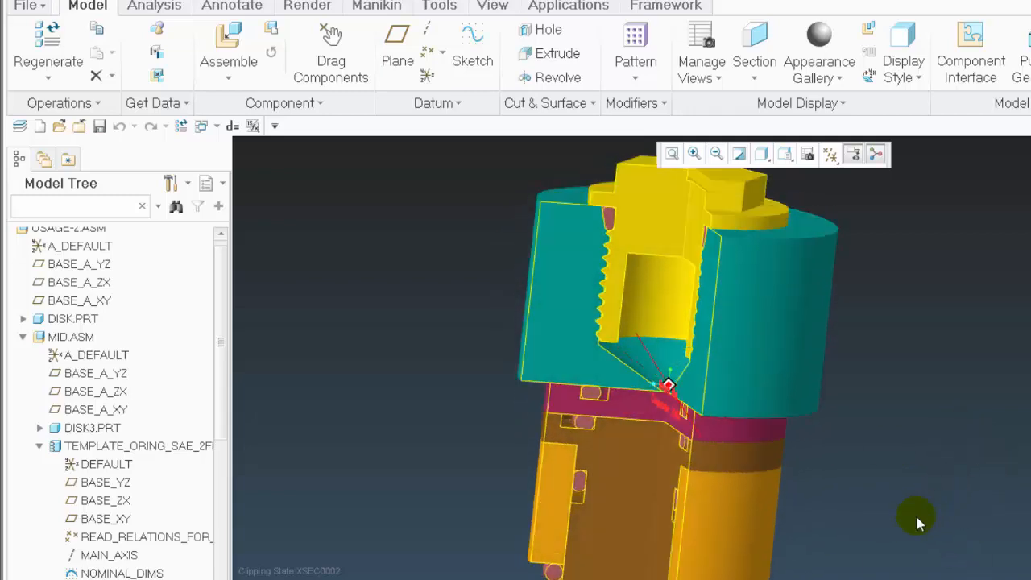
Collapse MID.ASM and the TEMPLATE_ORING_SAE_2FLASH component in the model tree and view the sectioned assembly.
{"action": "left_click", "coordinate": [22, 337]}
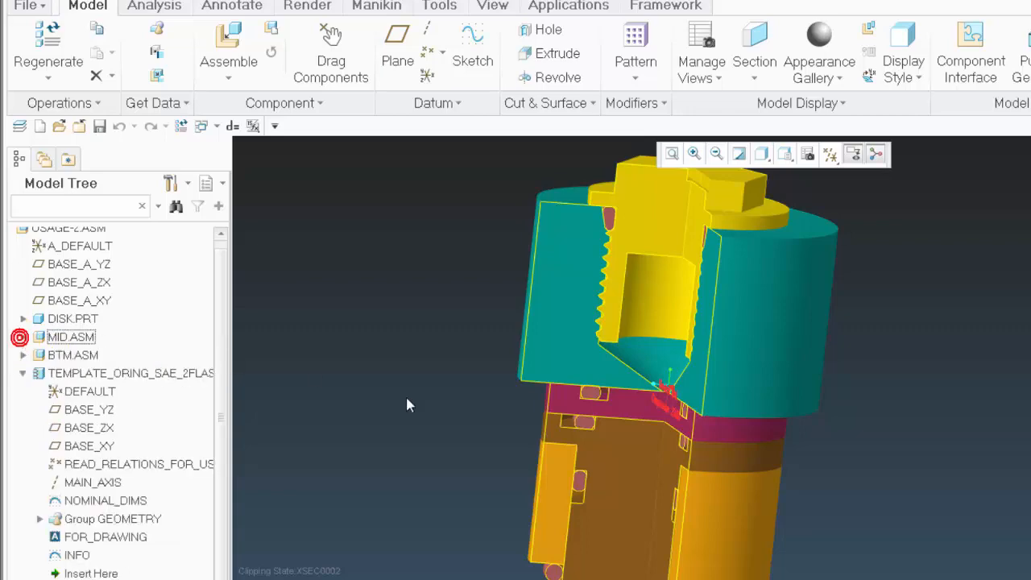
{"action": "left_click", "coordinate": [22, 373]}
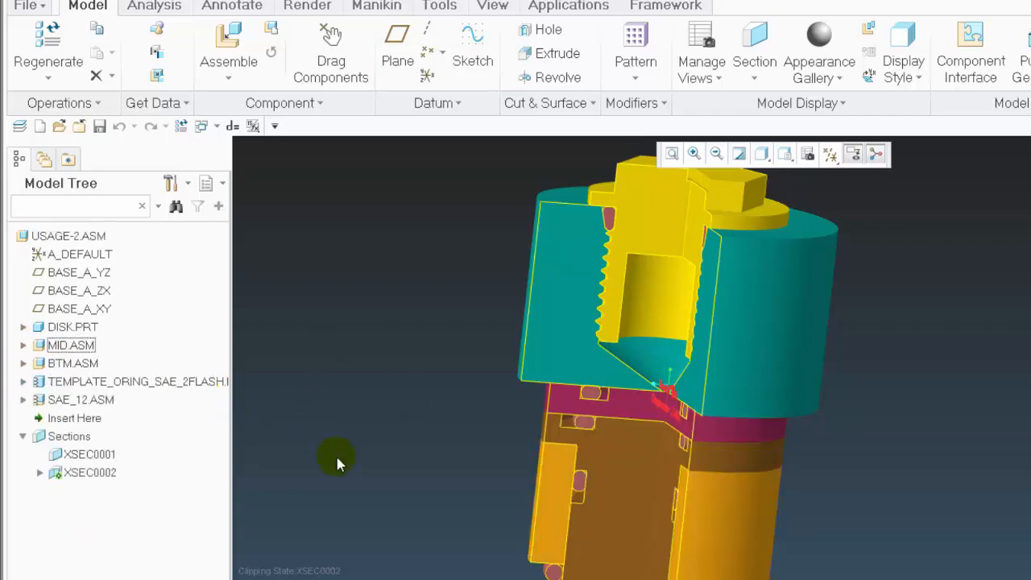
{"action": "scroll", "coordinate": [806, 440], "scroll_direction": "up", "scroll_amount": 5}
{"action": "middle_click_drag", "start_coordinate": [806, 440], "coordinate": [832, 473]}
{"action": "scroll", "coordinate": [832, 473], "scroll_direction": "down", "scroll_amount": 3}
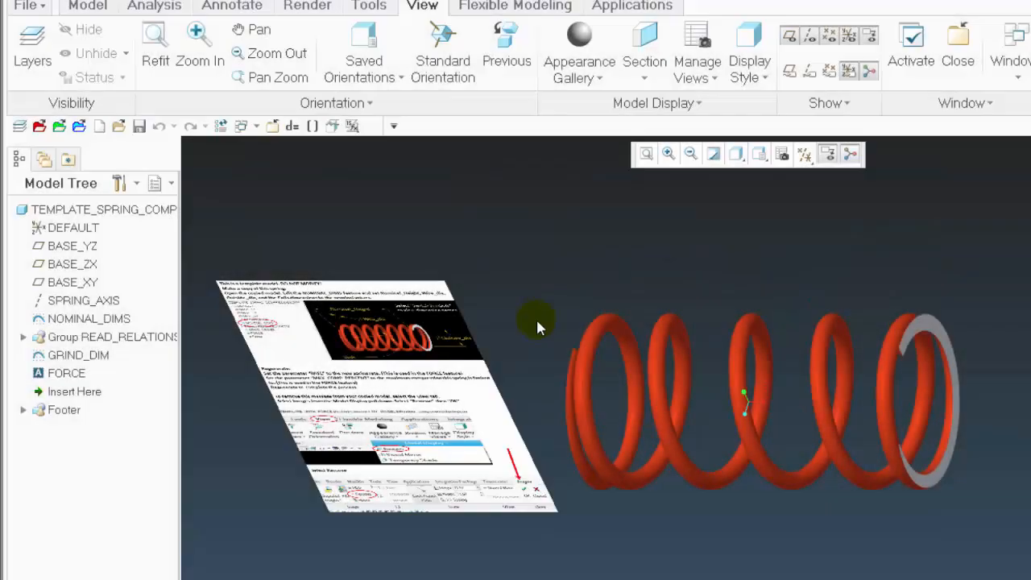
Examine the compression spring template from several angles and select its FORCE feature to view the text it displays.
{"action": "middle_click_drag", "start_coordinate": [535, 327], "coordinate": [531, 255]}
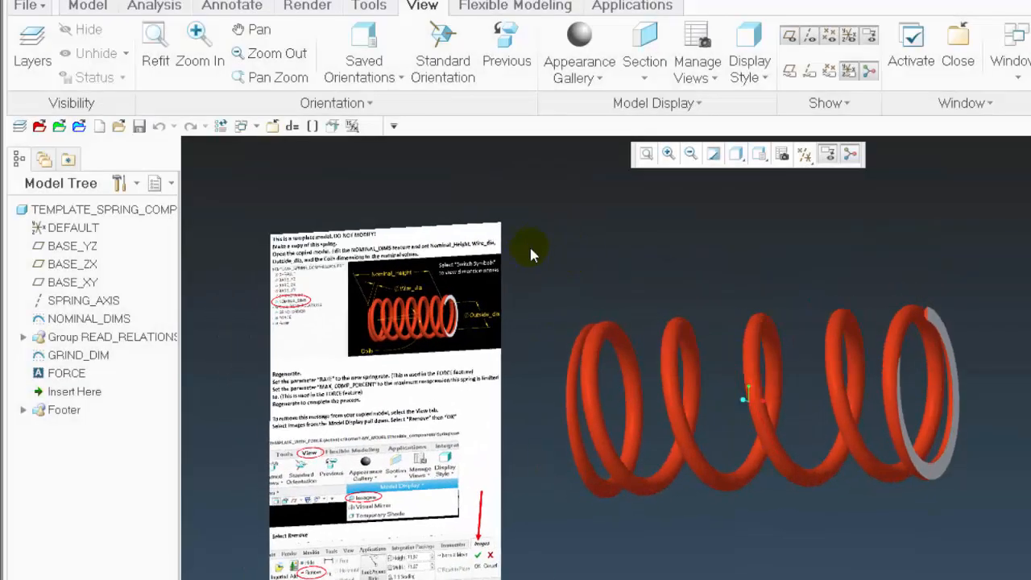
{"action": "middle_click_drag", "start_coordinate": [651, 544], "coordinate": [607, 523]}
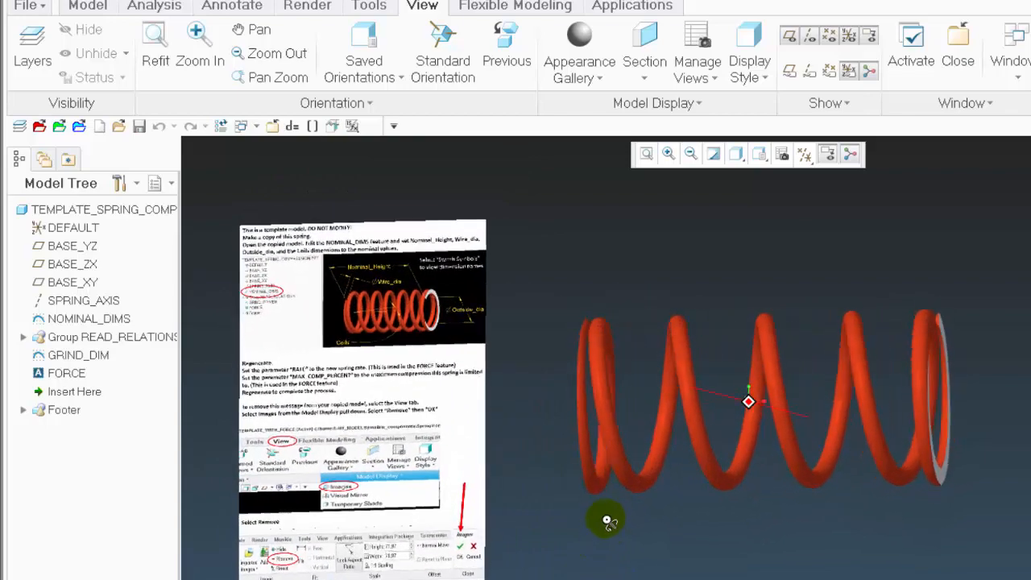
{"action": "left_click", "coordinate": [67, 375]}
{"action": "middle_click_drag", "start_coordinate": [500, 492], "coordinate": [617, 542]}
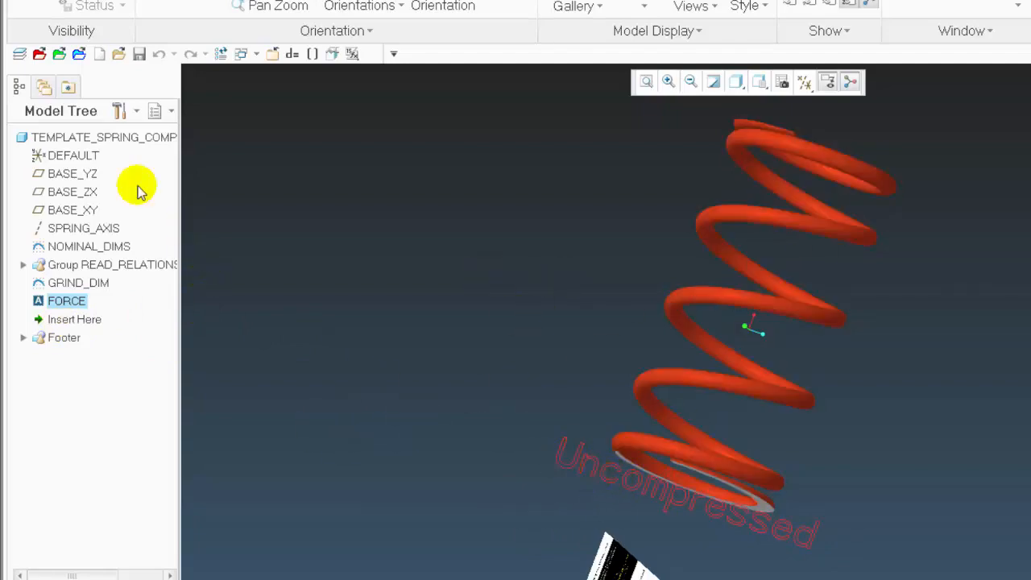
Show the dimensions of the NOMINAL_DIMS feature on the compression spring and examine them together with the template's instruction image.
{"action": "right_click", "coordinate": [118, 248]}
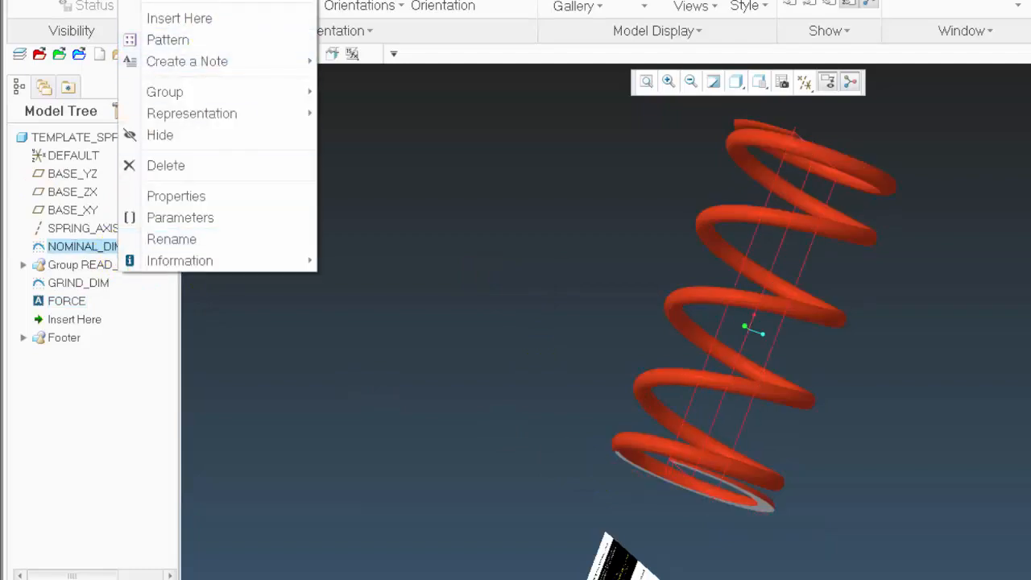
{"action": "left_click", "coordinate": [352, 57]}
{"action": "middle_click_drag", "start_coordinate": [981, 306], "coordinate": [603, 208]}
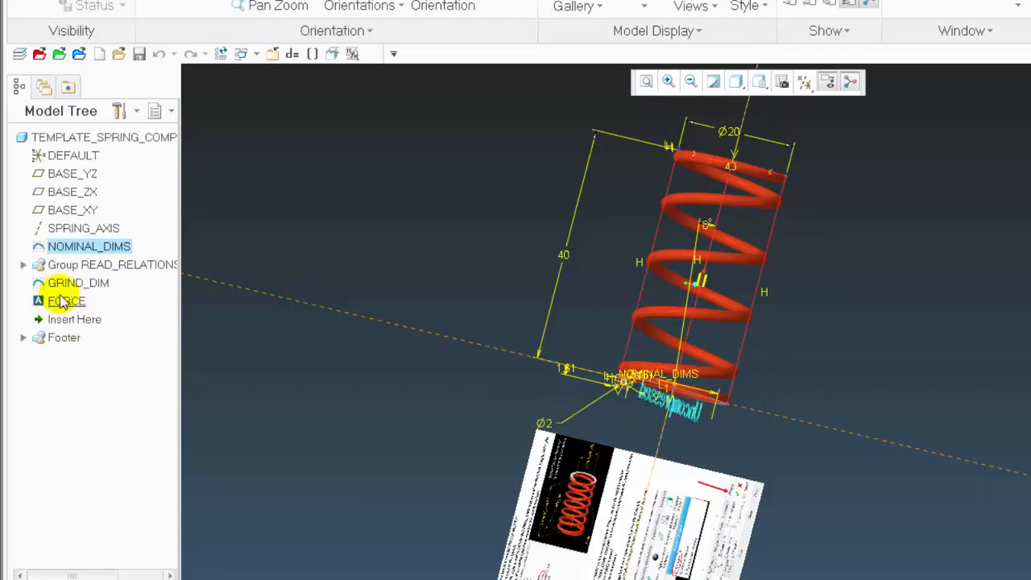
{"action": "middle_click_drag", "start_coordinate": [737, 286], "coordinate": [480, 212]}
{"action": "scroll", "coordinate": [491, 202], "scroll_direction": "down", "scroll_amount": 9}
{"action": "scroll", "coordinate": [495, 202], "scroll_direction": "up", "scroll_amount": 8}
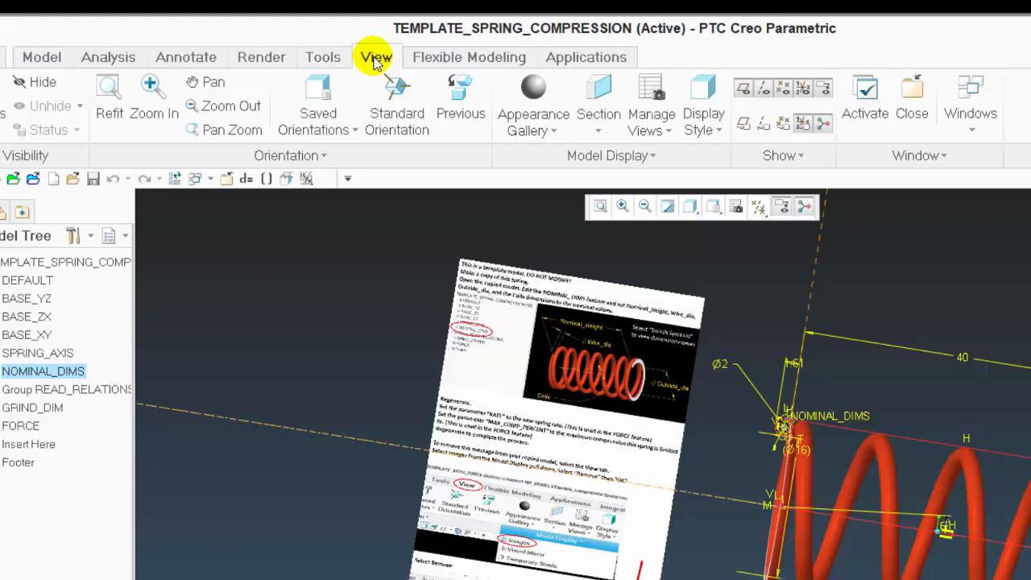
Hide the instruction image in the spring template and view the bare spring from several angles.
{"action": "left_click", "coordinate": [582, 157]}
{"action": "left_click", "coordinate": [550, 177]}
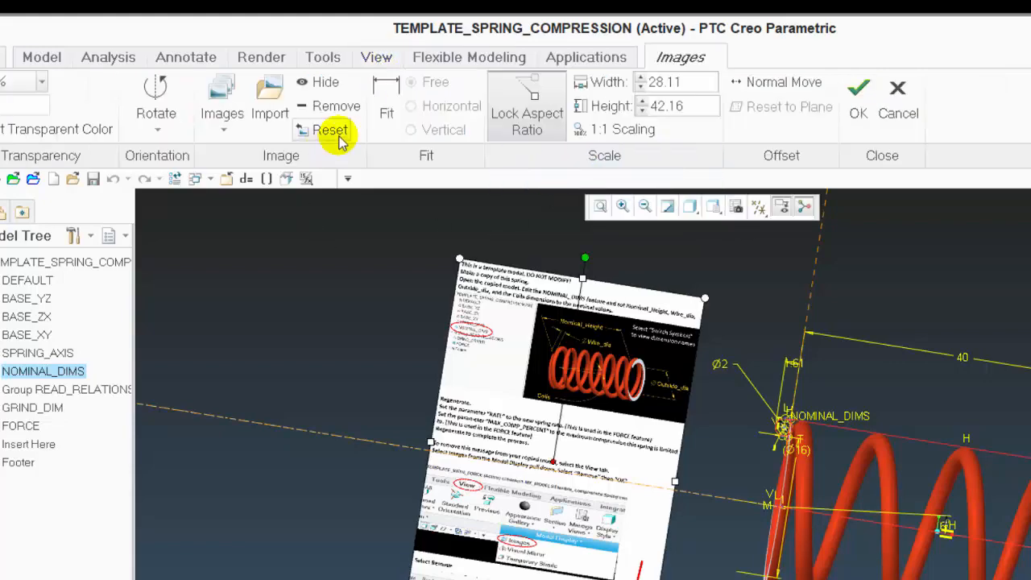
{"action": "left_click", "coordinate": [320, 82]}
{"action": "left_click", "coordinate": [854, 108]}
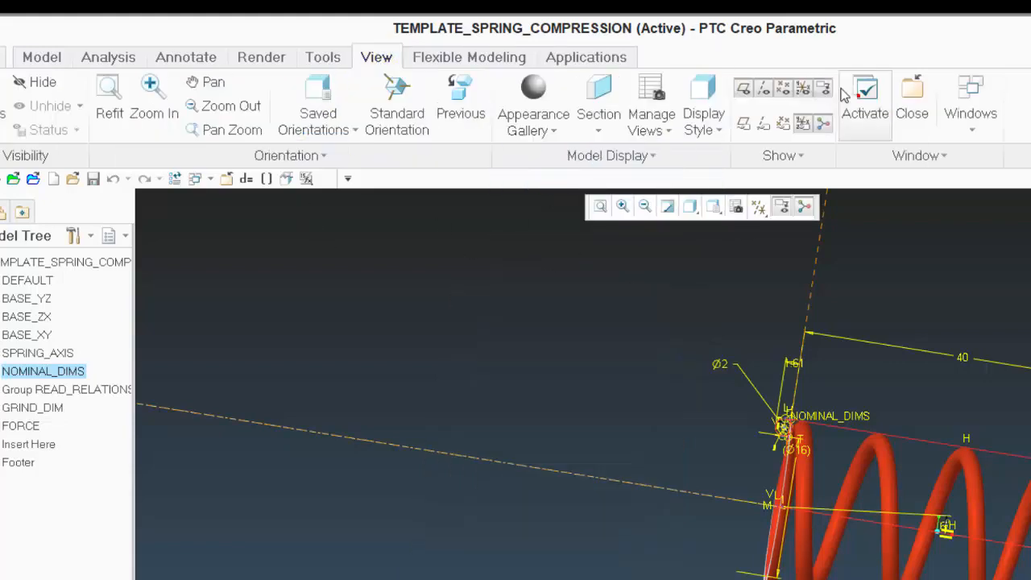
{"action": "middle_click_drag", "start_coordinate": [543, 345], "coordinate": [715, 419]}
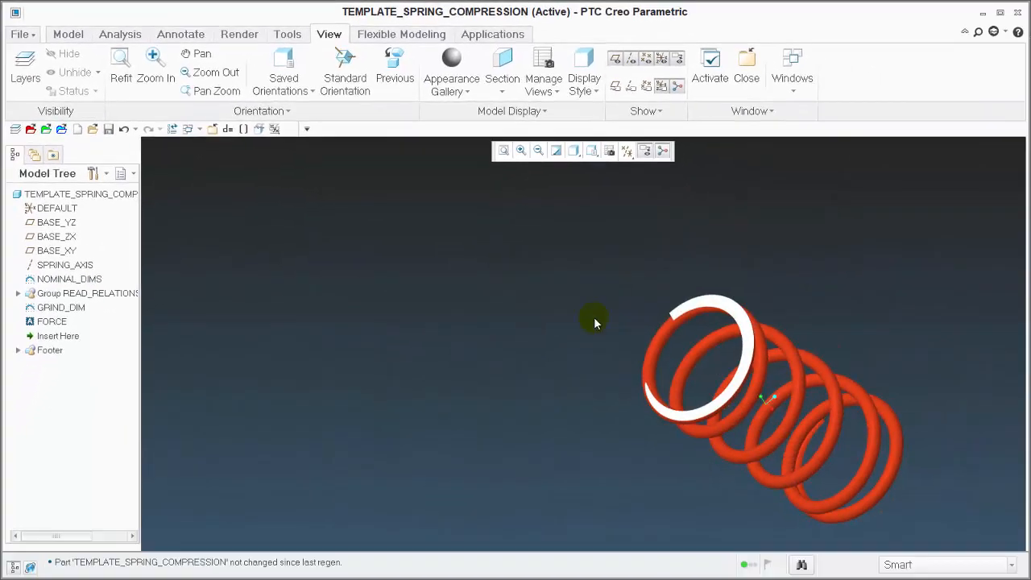
{"action": "middle_click_drag", "start_coordinate": [593, 320], "coordinate": [443, 262]}
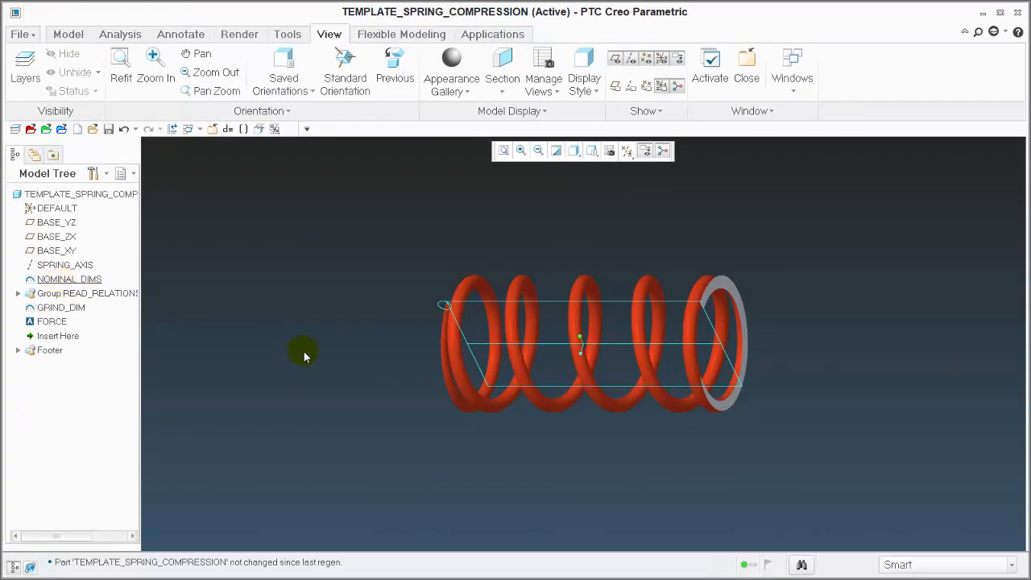
Create a new design assembly named asm0001 with the default template.
{"action": "left_click", "coordinate": [78, 130]}
{"action": "left_click", "coordinate": [433, 246]}
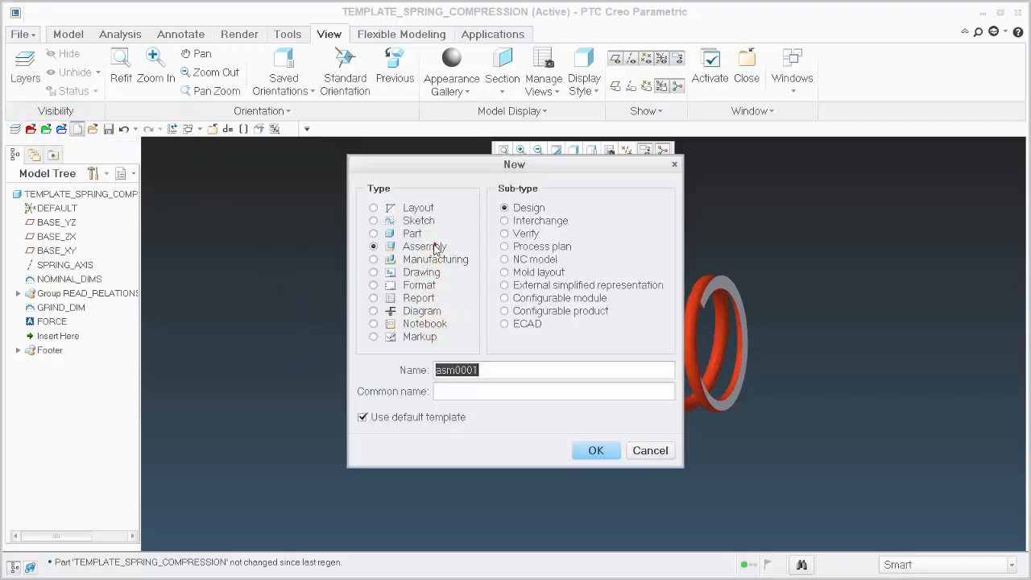
{"action": "left_click", "coordinate": [600, 451]}
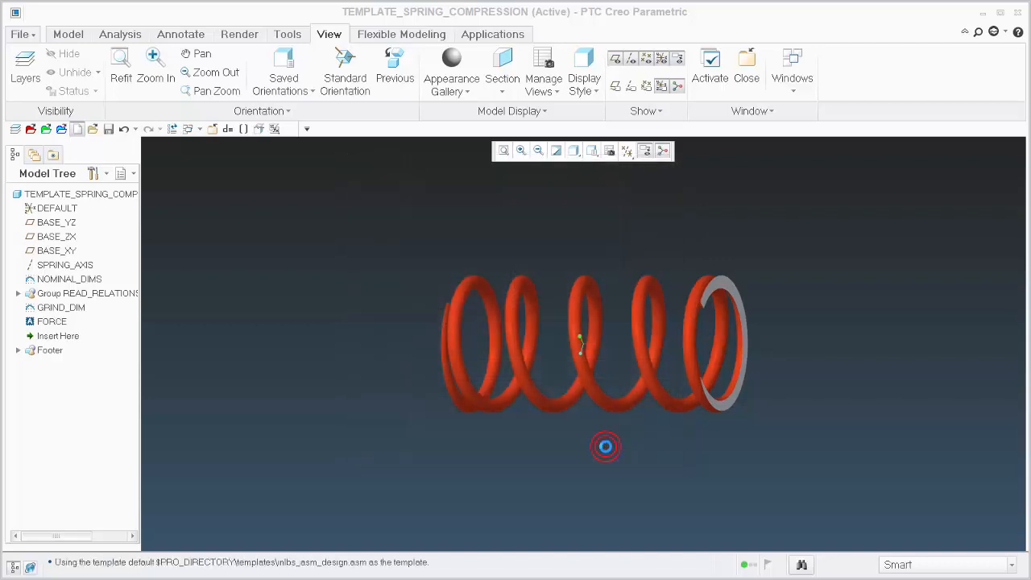
Assemble template_spring_compression.prt using its predefined flexibility and set the Height dimension to a new value of 30.
{"action": "left_click", "coordinate": [178, 67]}
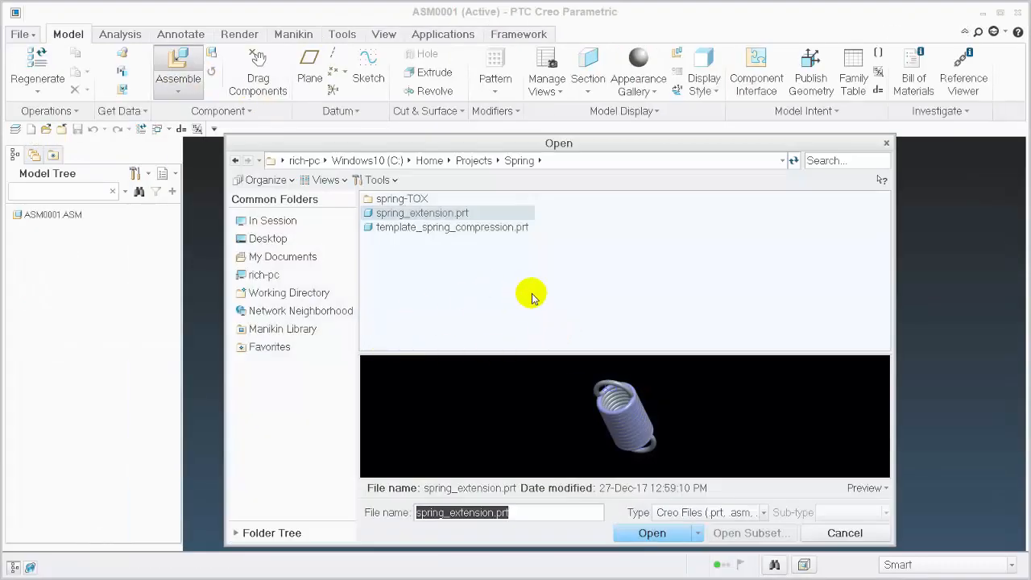
{"action": "left_click", "coordinate": [439, 228]}
{"action": "left_click", "coordinate": [653, 533]}
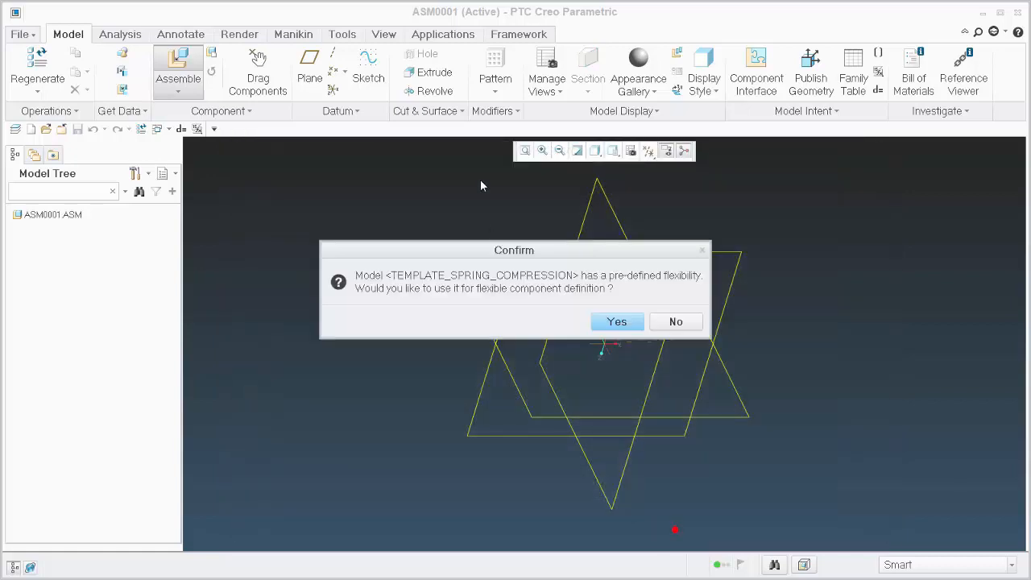
{"action": "left_click", "coordinate": [618, 323]}
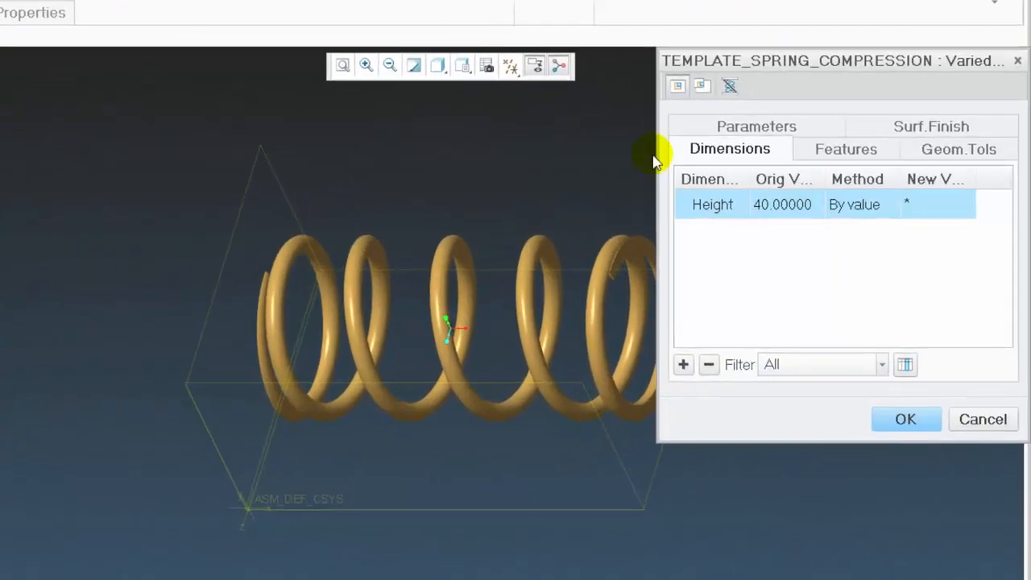
{"action": "left_click", "coordinate": [914, 211]}
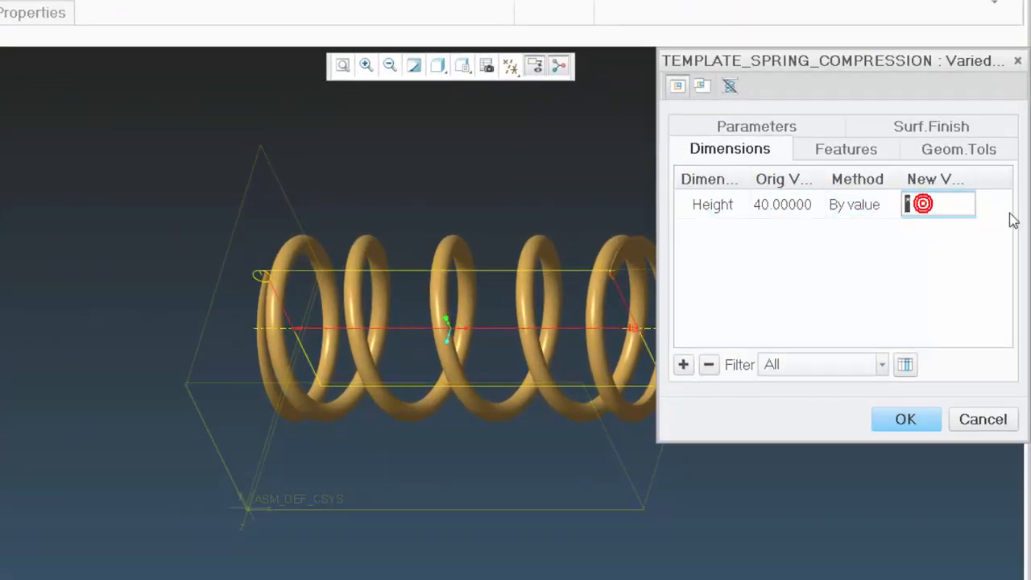
{"action": "type", "text": "30"}
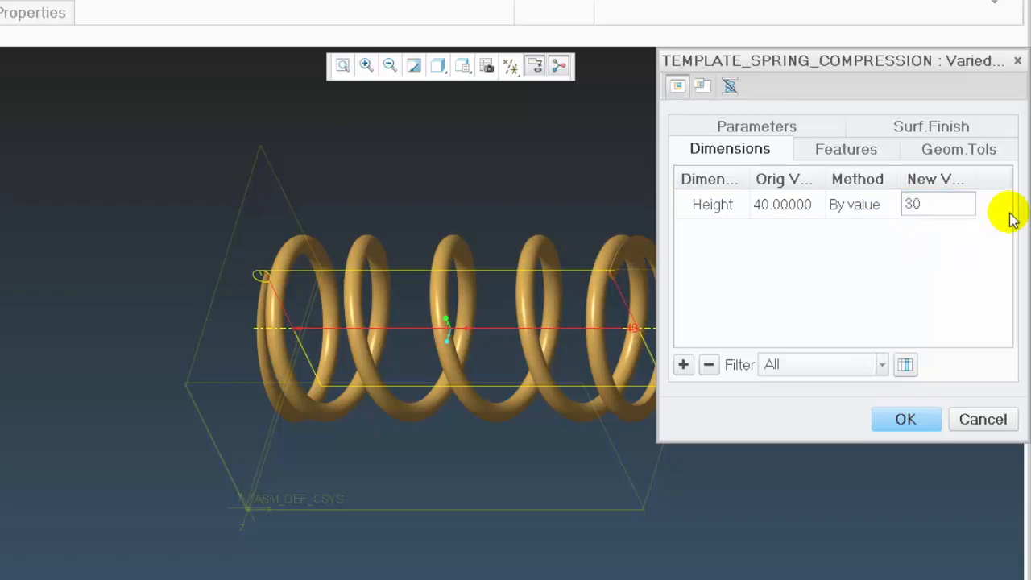
{"action": "left_click", "coordinate": [906, 419]}
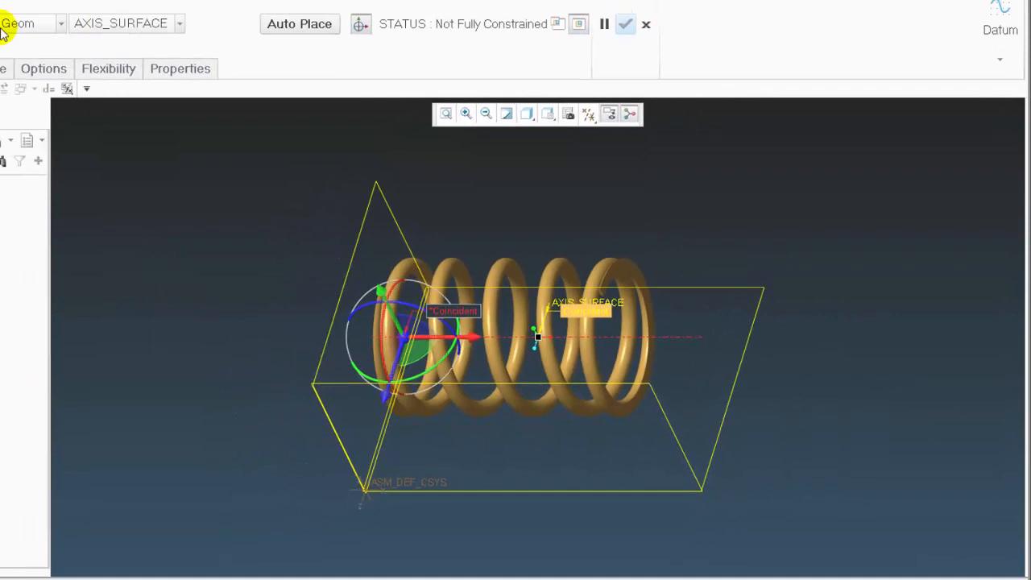
Constrain the spring in the assembly with the Default constraint and complete its placement.
{"action": "left_click", "coordinate": [27, 71]}
{"action": "left_click", "coordinate": [88, 113]}
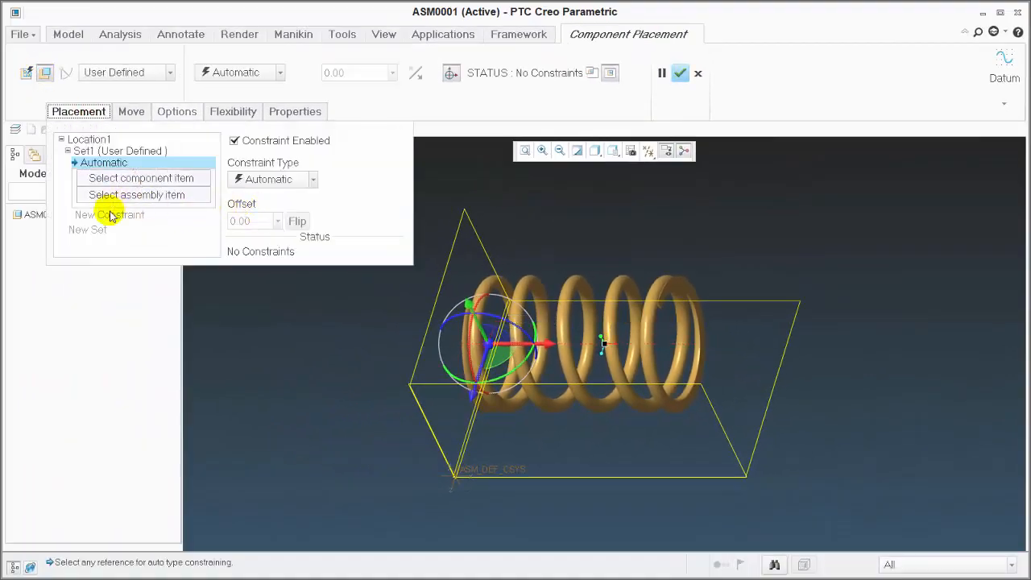
{"action": "left_click", "coordinate": [150, 153]}
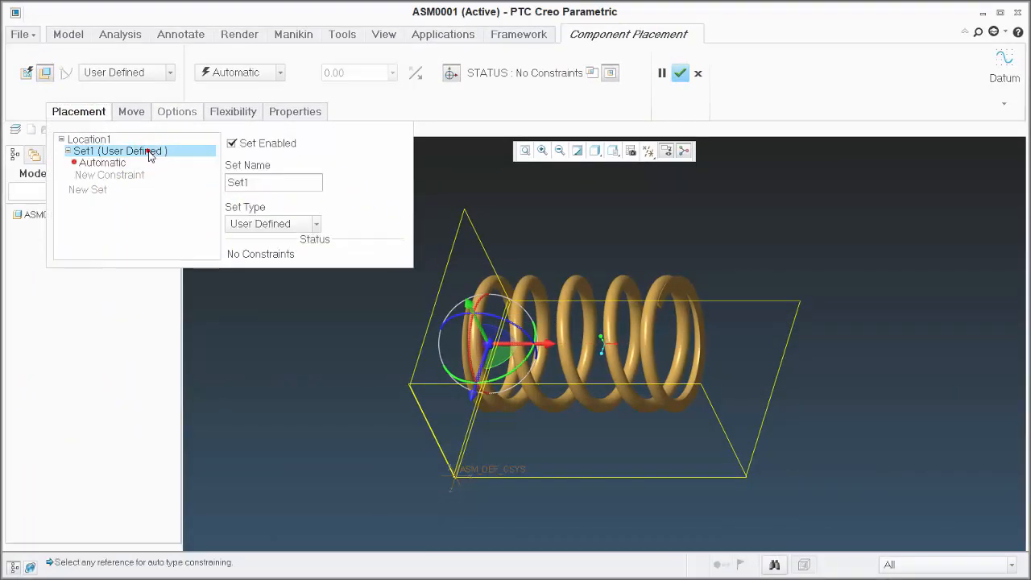
{"action": "right_click", "coordinate": [148, 150]}
{"action": "key", "text": "Escape"}
{"action": "left_click", "coordinate": [246, 73]}
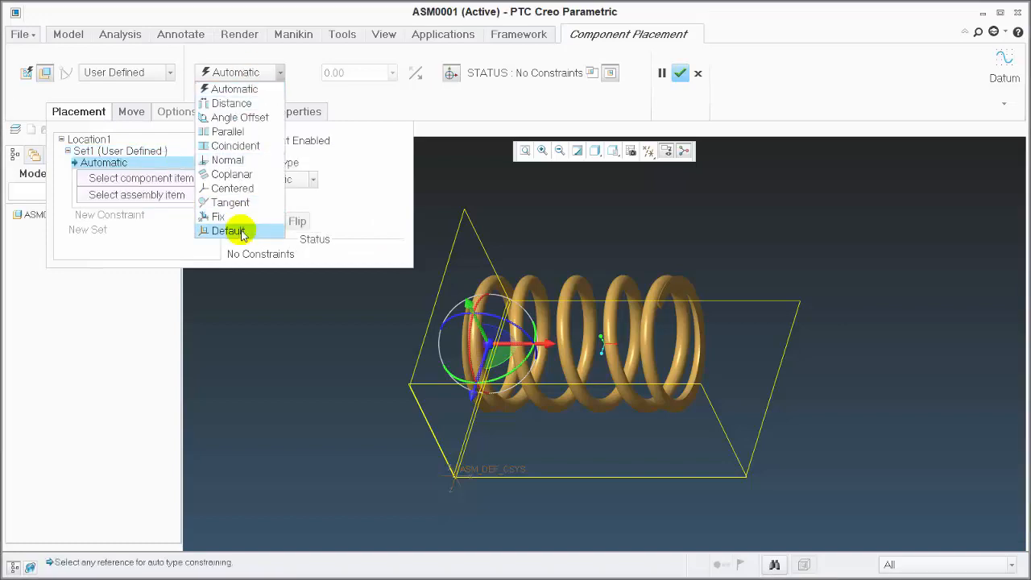
{"action": "left_click", "coordinate": [242, 230]}
{"action": "left_click", "coordinate": [684, 75]}
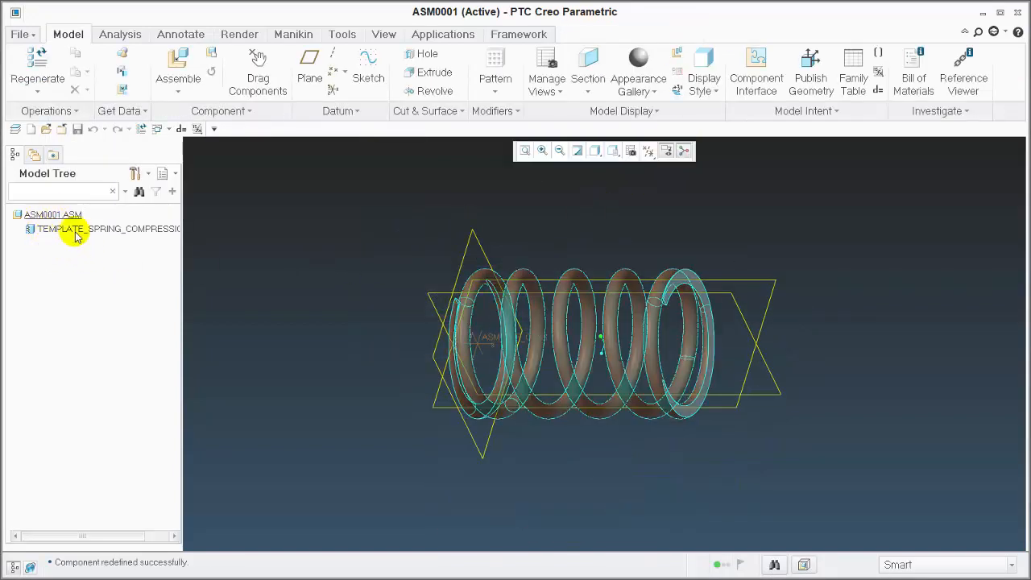
Turn on the display of features in the assembly's model tree and expand the spring component.
{"action": "left_click", "coordinate": [149, 175]}
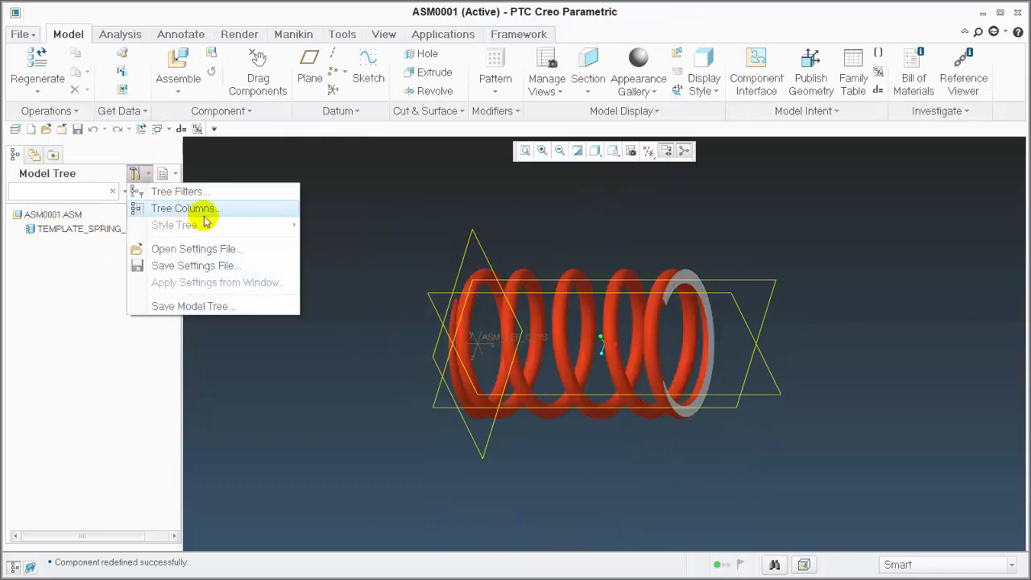
{"action": "left_click", "coordinate": [179, 192]}
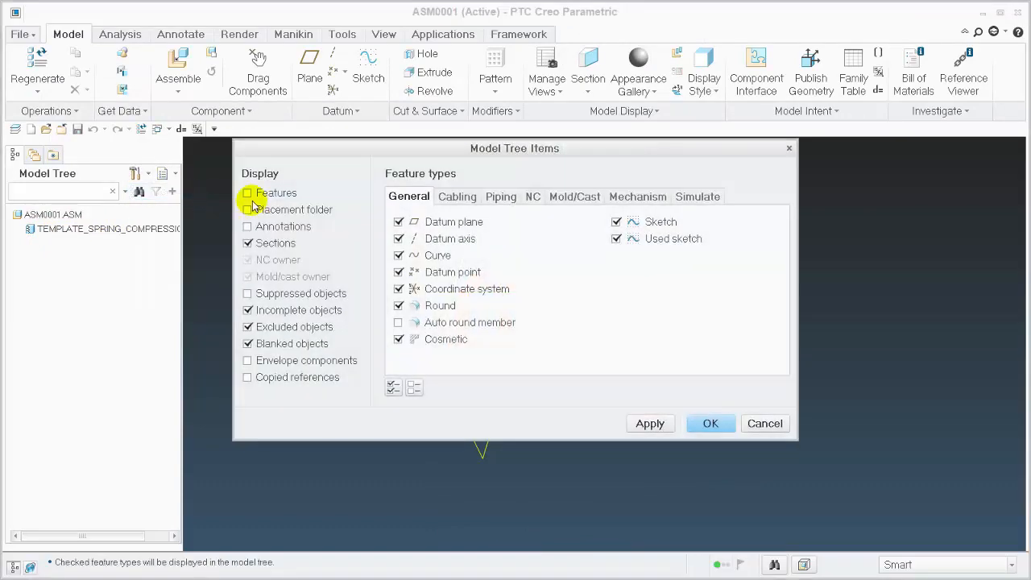
{"action": "left_click", "coordinate": [247, 194]}
{"action": "left_click", "coordinate": [698, 430]}
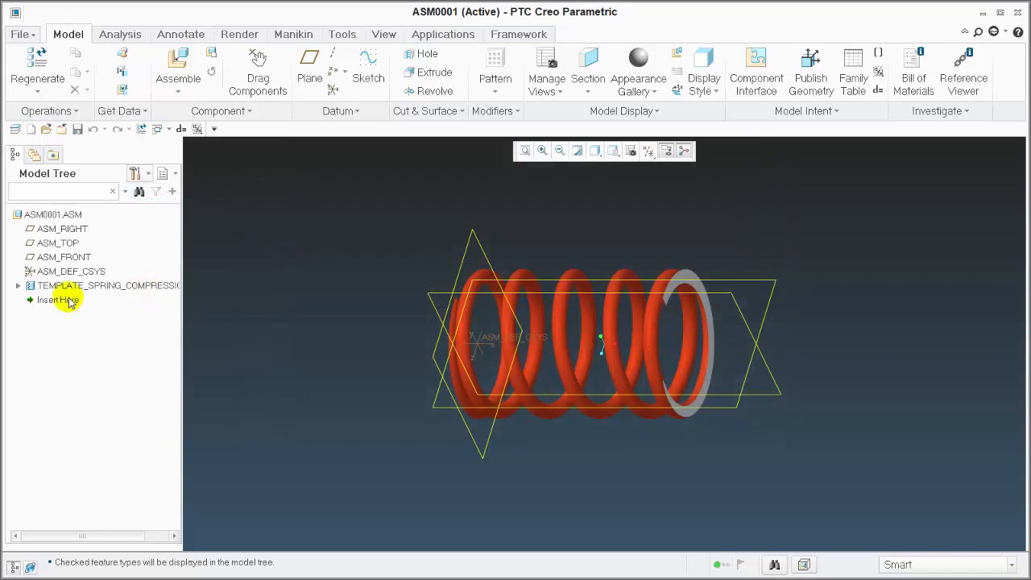
{"action": "left_click", "coordinate": [19, 286]}
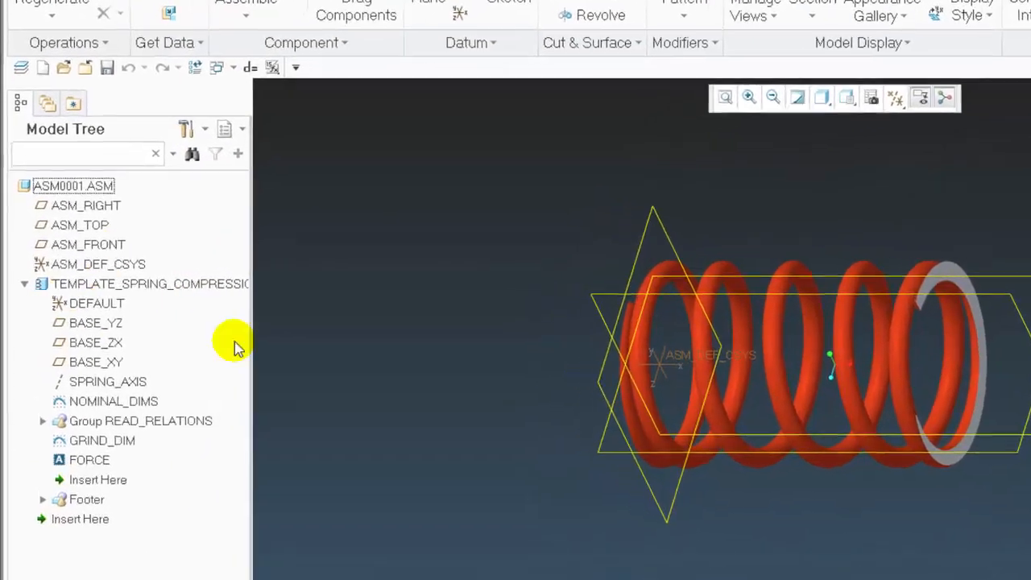
Select the FORCE feature of the assembled spring and examine its text up close and from several angles.
{"action": "left_click", "coordinate": [91, 462]}
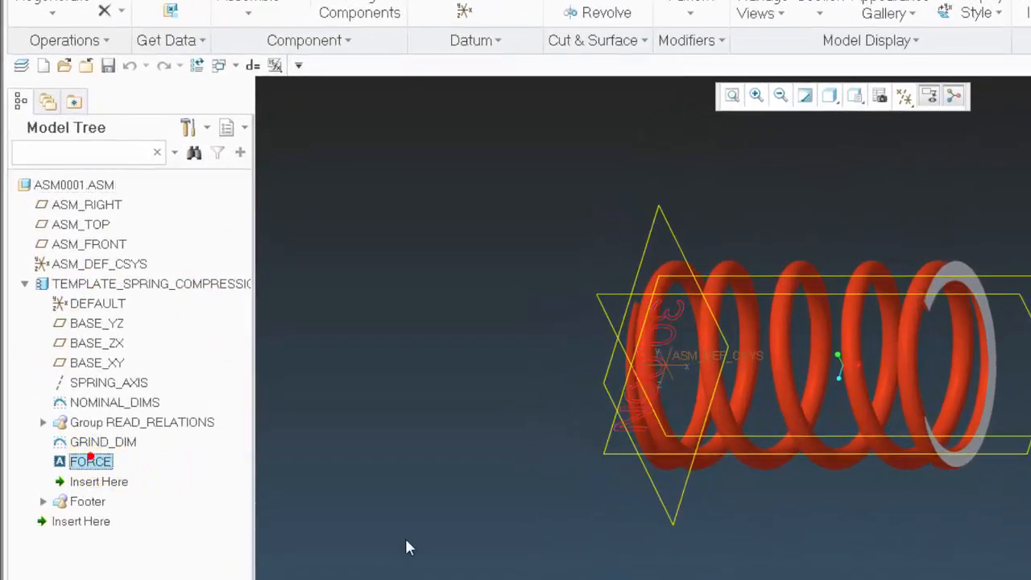
{"action": "middle_click_drag", "start_coordinate": [629, 483], "coordinate": [758, 579]}
{"action": "scroll", "coordinate": [778, 578], "scroll_direction": "down", "scroll_amount": 5}
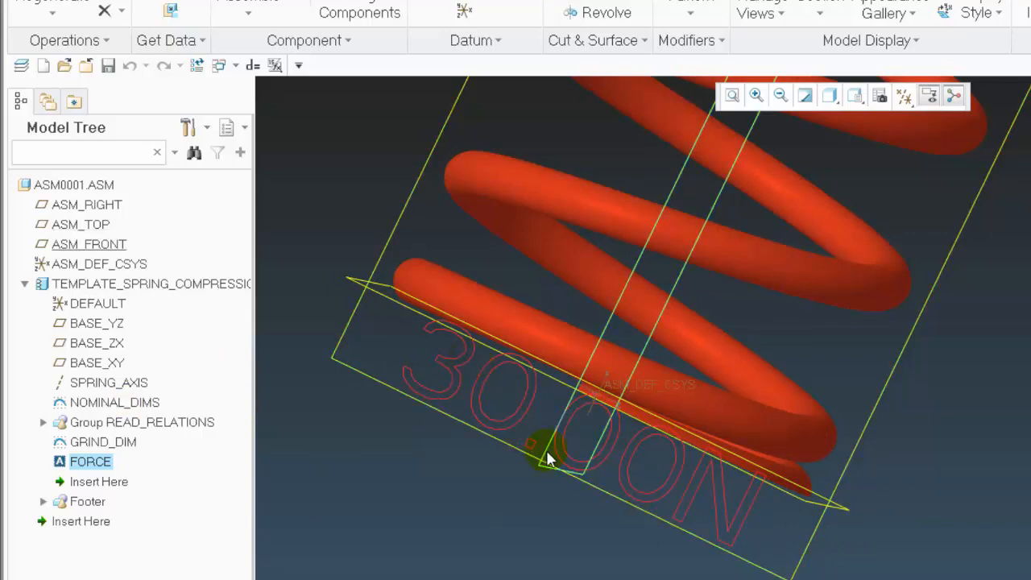
{"action": "scroll", "coordinate": [604, 486], "scroll_direction": "down", "scroll_amount": 4}
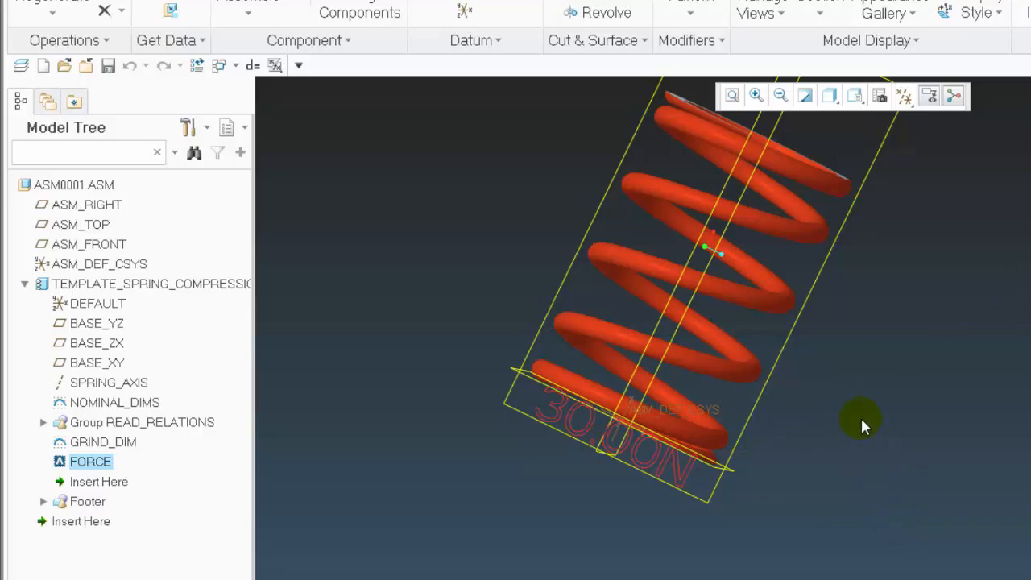
{"action": "mouse_move", "coordinate": [921, 540]}
{"action": "middle_mouse_down"}
{"action": "mouse_move", "coordinate": [911, 474]}
{"action": "mouse_move", "coordinate": [898, 522]}
{"action": "middle_mouse_up"}
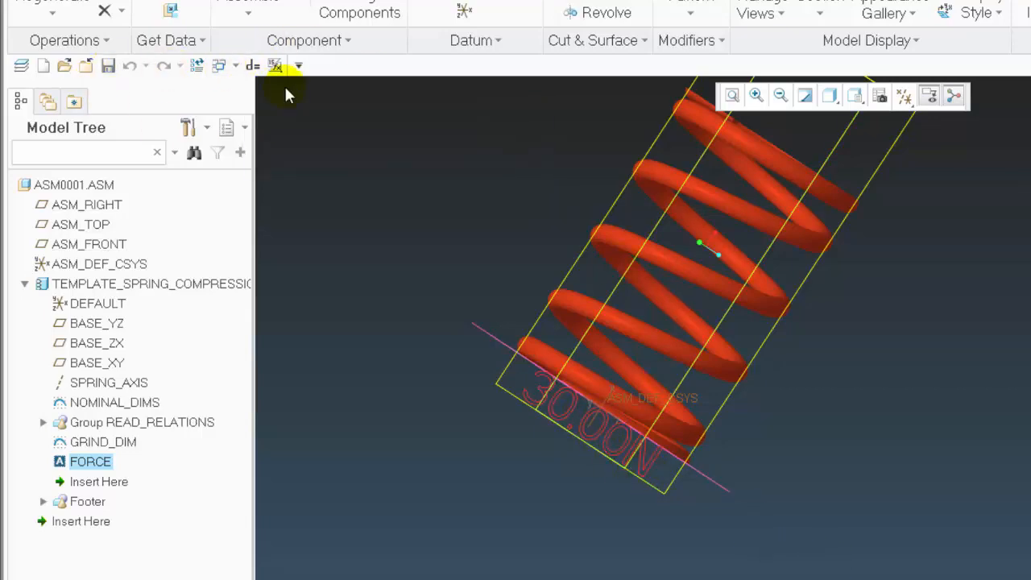
Close the ASM0001 assembly and the spring template, and show the dimensions of the revolved O-ring in PRT0001.
{"action": "left_click", "coordinate": [85, 65]}
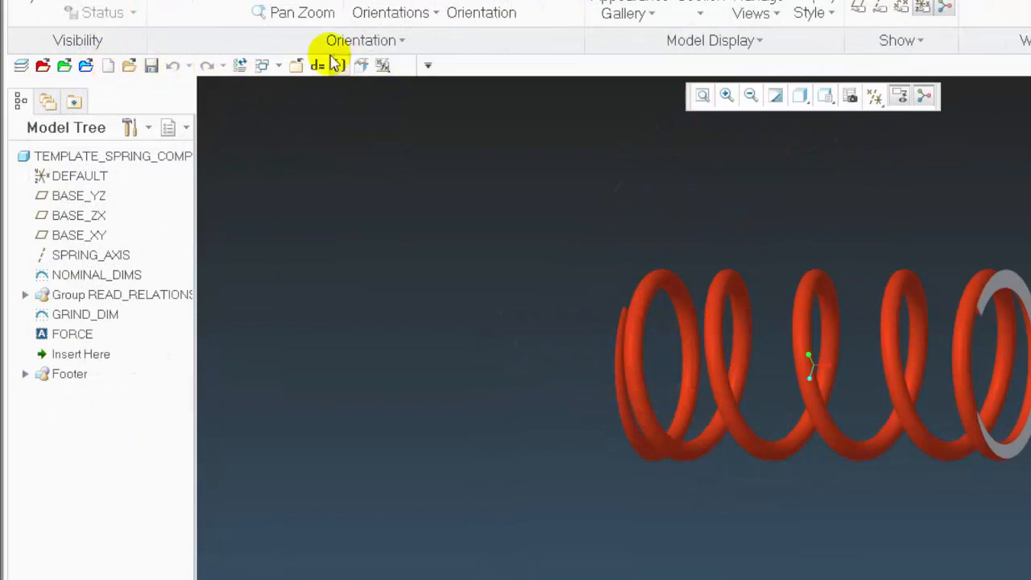
{"action": "left_click", "coordinate": [296, 66]}
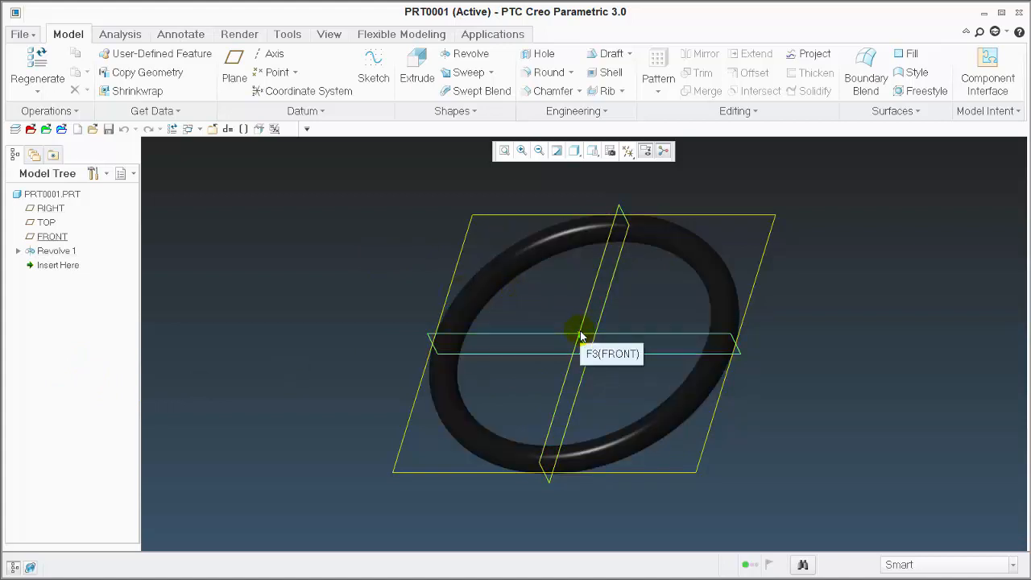
{"action": "left_click", "coordinate": [532, 246]}
{"action": "right_click", "coordinate": [373, 213]}
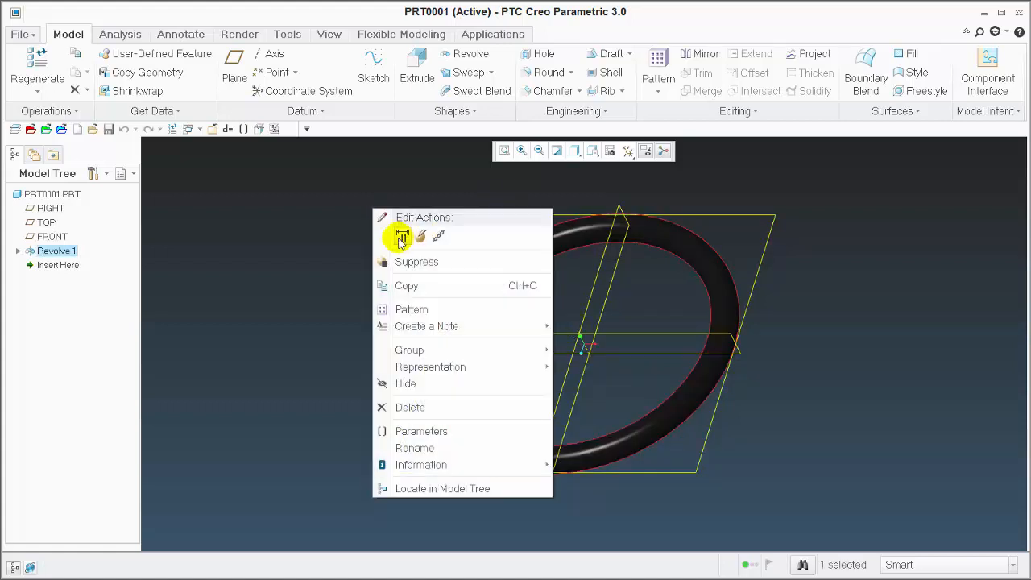
{"action": "left_click", "coordinate": [402, 234]}
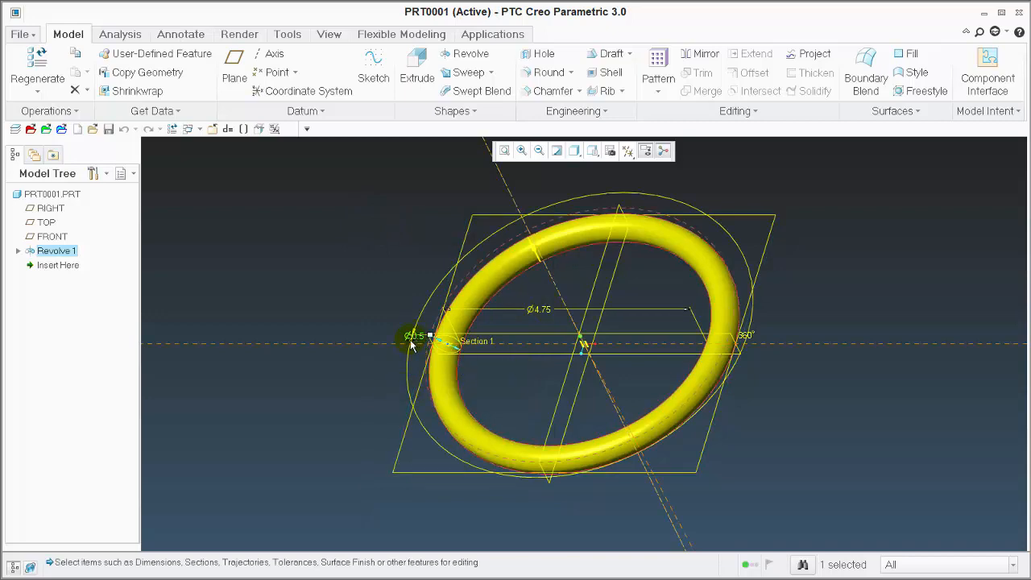
Rename the O-ring's 4.75 diameter dimension as id.
{"action": "left_click", "coordinate": [554, 316]}
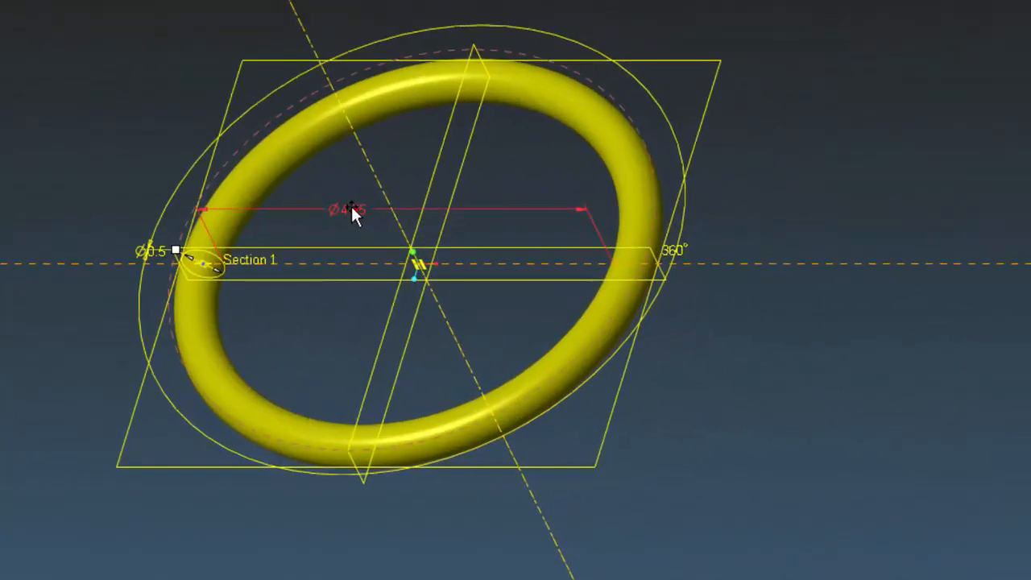
{"action": "right_click", "coordinate": [352, 206]}
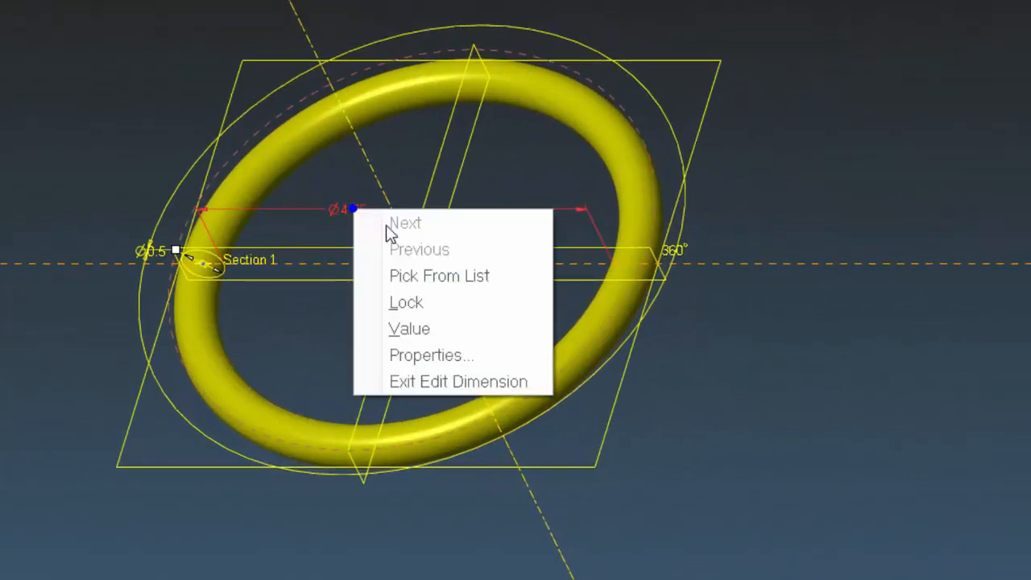
{"action": "left_click", "coordinate": [439, 359]}
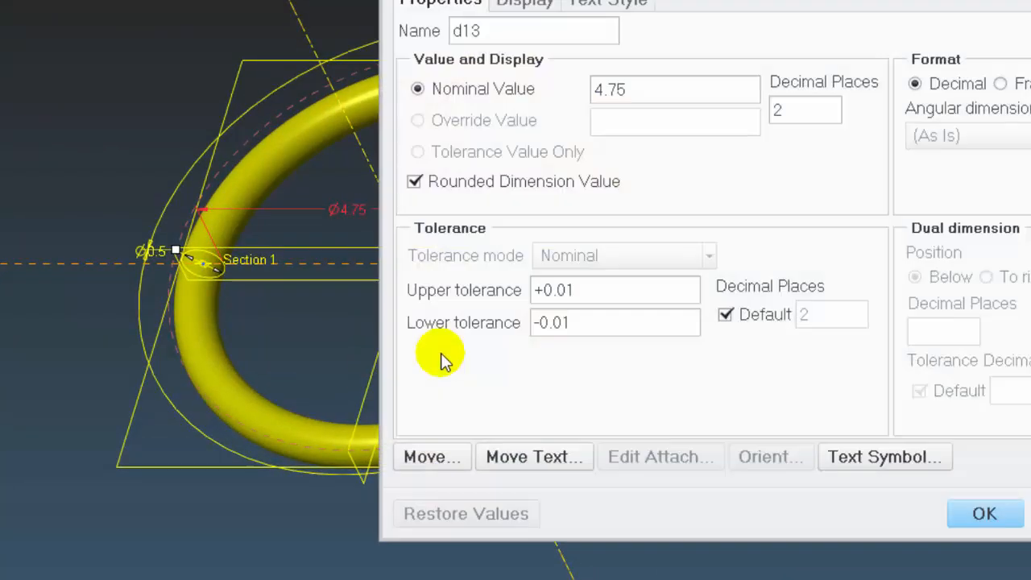
{"action": "double_click", "coordinate": [489, 33]}
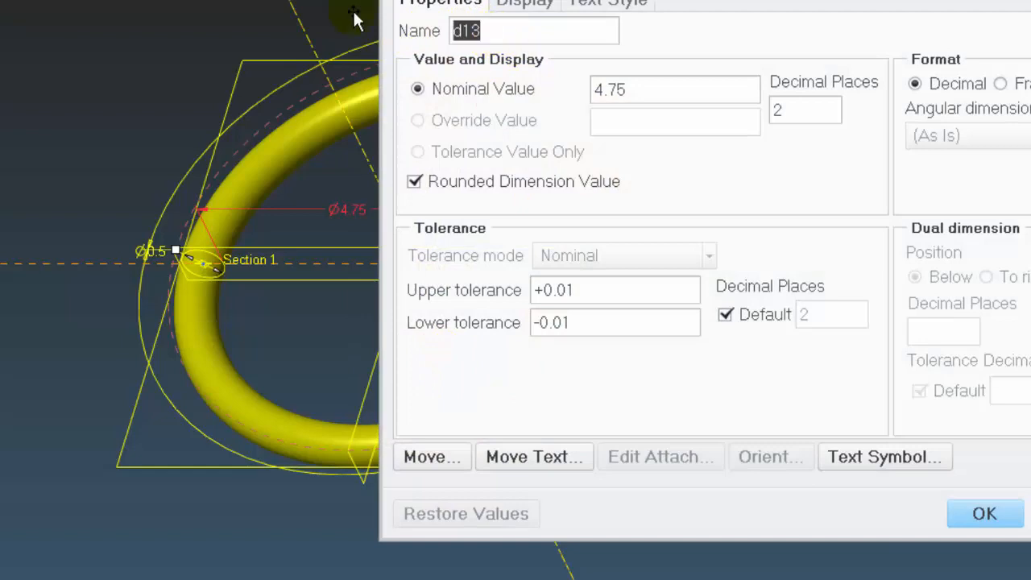
{"action": "type", "text": "id"}
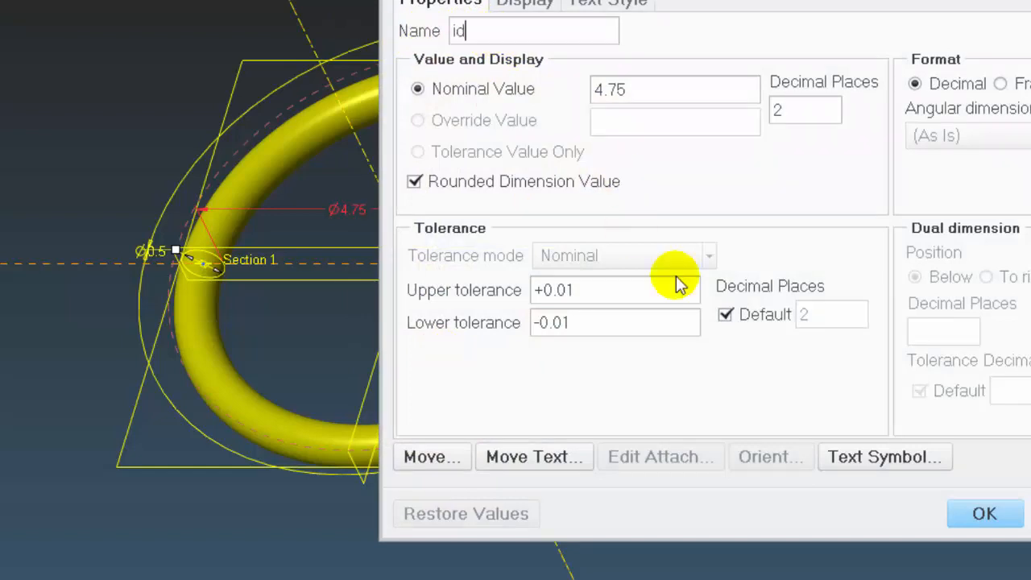
{"action": "left_click", "coordinate": [986, 515]}
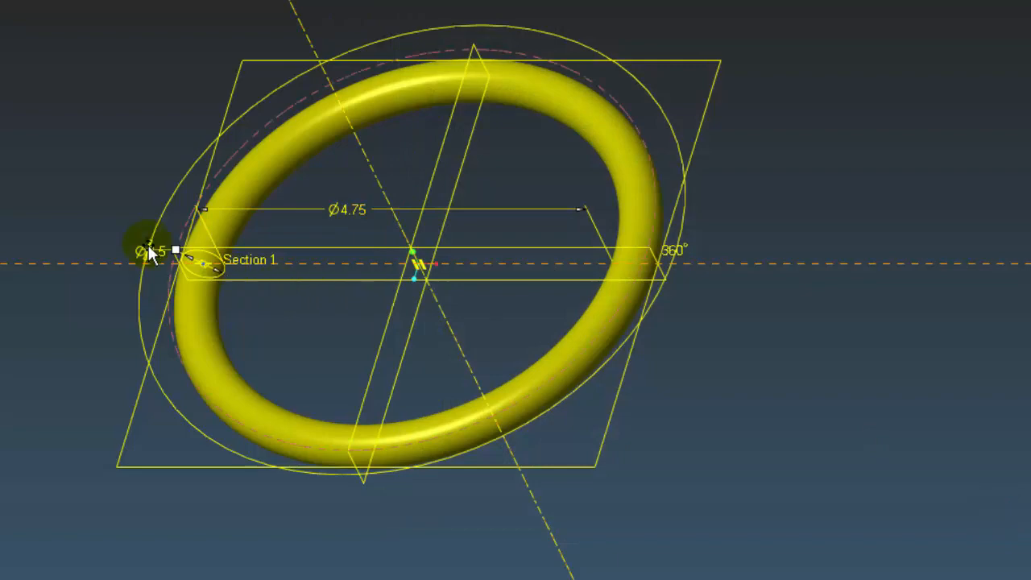
Rename the O-ring's 0.5 cross-section diameter dimension as cs.
{"action": "left_click", "coordinate": [160, 249]}
{"action": "right_click", "coordinate": [100, 154]}
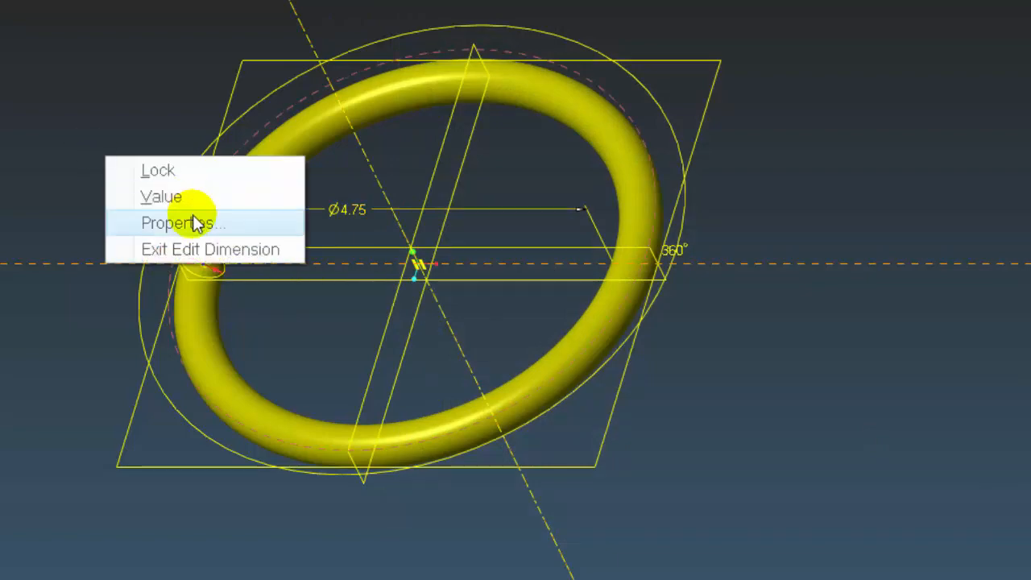
{"action": "left_click", "coordinate": [197, 224]}
{"action": "double_click", "coordinate": [490, 37]}
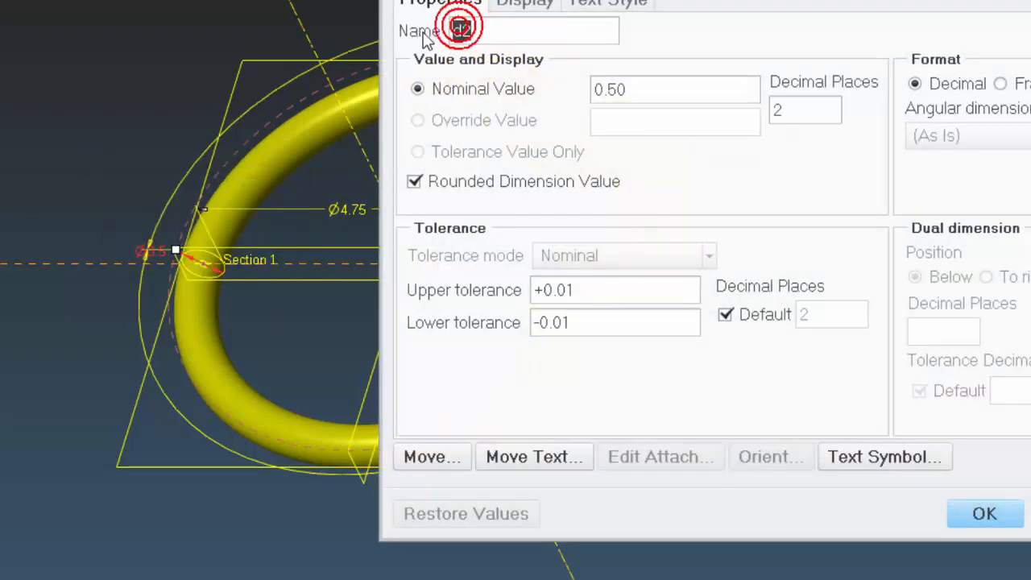
{"action": "type", "text": "d"}
{"action": "type", "text": "s"}
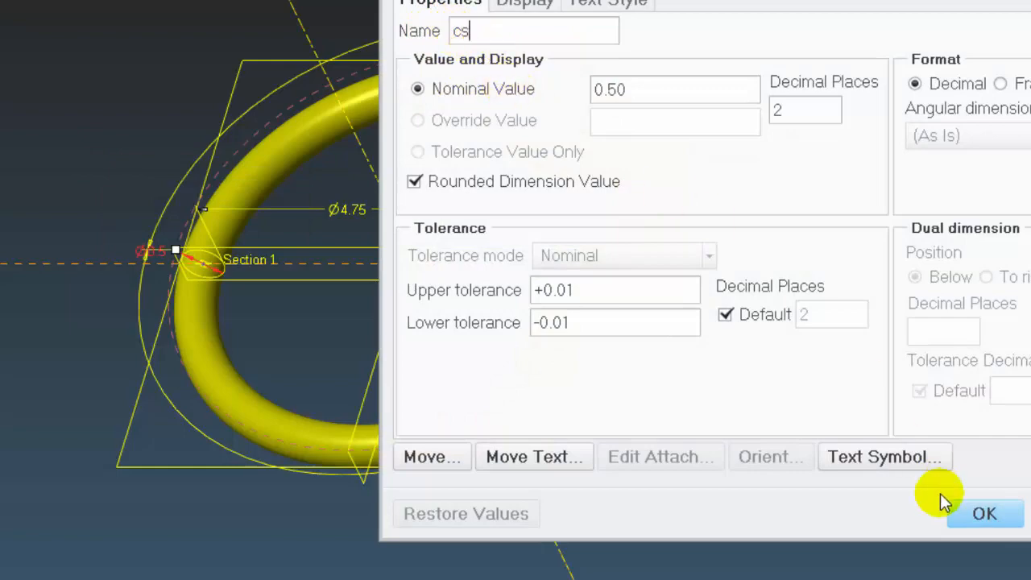
Name the ring's 0.50 section diameter dimension cs.
{"action": "left_click", "coordinate": [996, 513]}
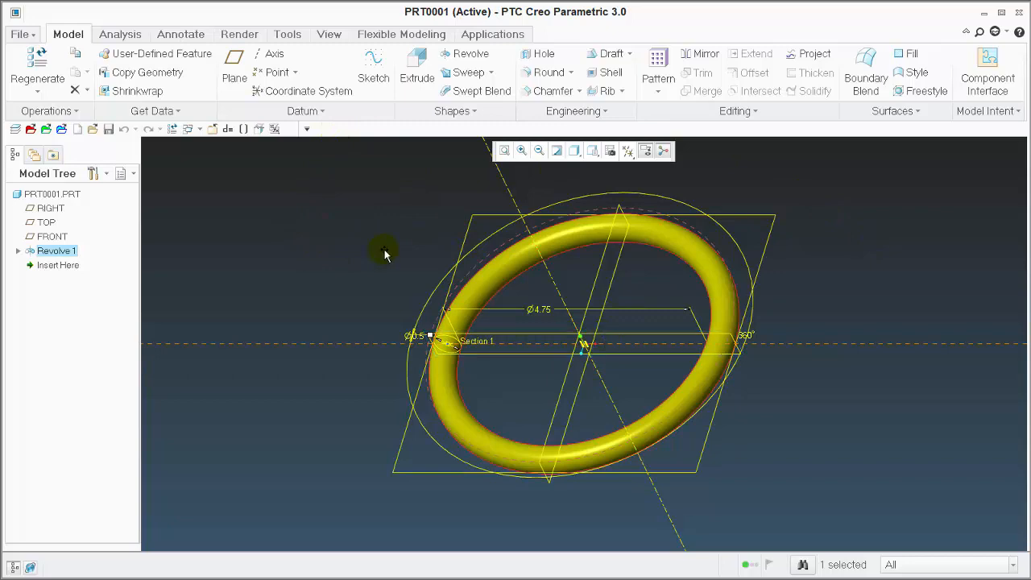
In the part relations, replace the fixed number assigned to REAL with the ring's id dimension and verify the relations.
{"action": "left_click", "coordinate": [230, 129]}
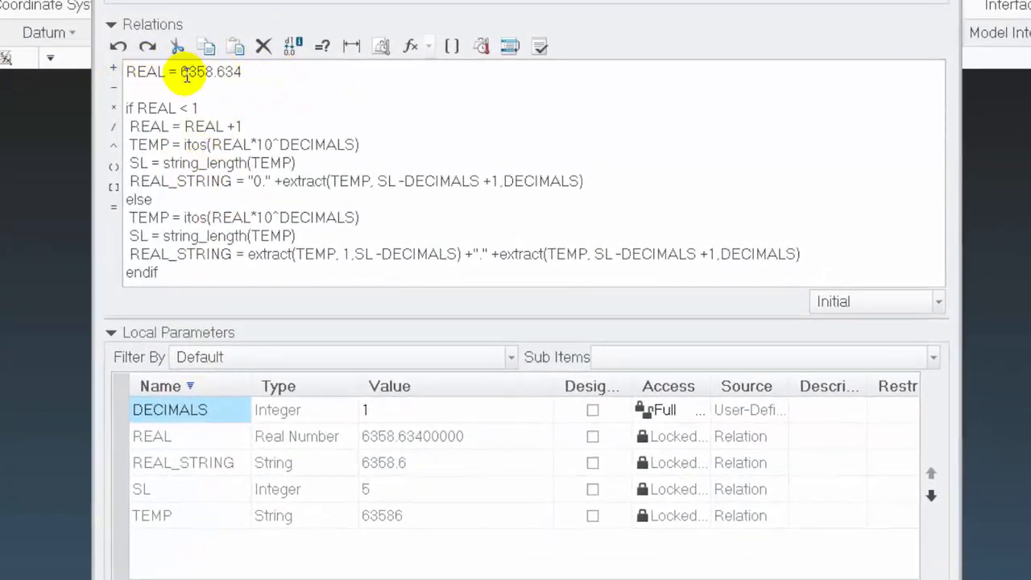
{"action": "left_click_drag", "start_coordinate": [179, 70], "coordinate": [249, 69]}
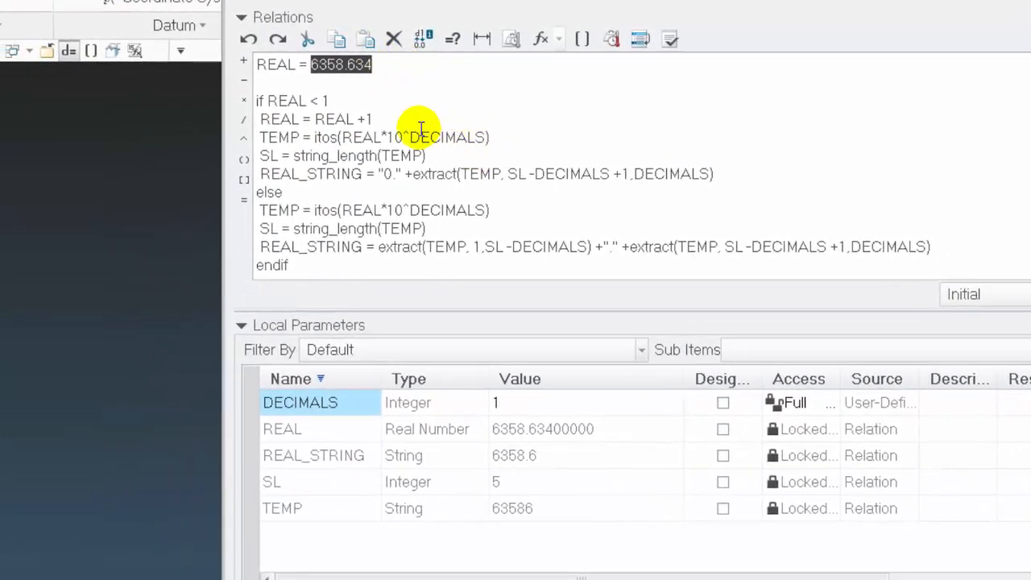
{"action": "scroll", "coordinate": [86, 277], "scroll_direction": "up", "scroll_amount": 4}
{"action": "scroll", "coordinate": [156, 272], "scroll_direction": "down", "scroll_amount": 3}
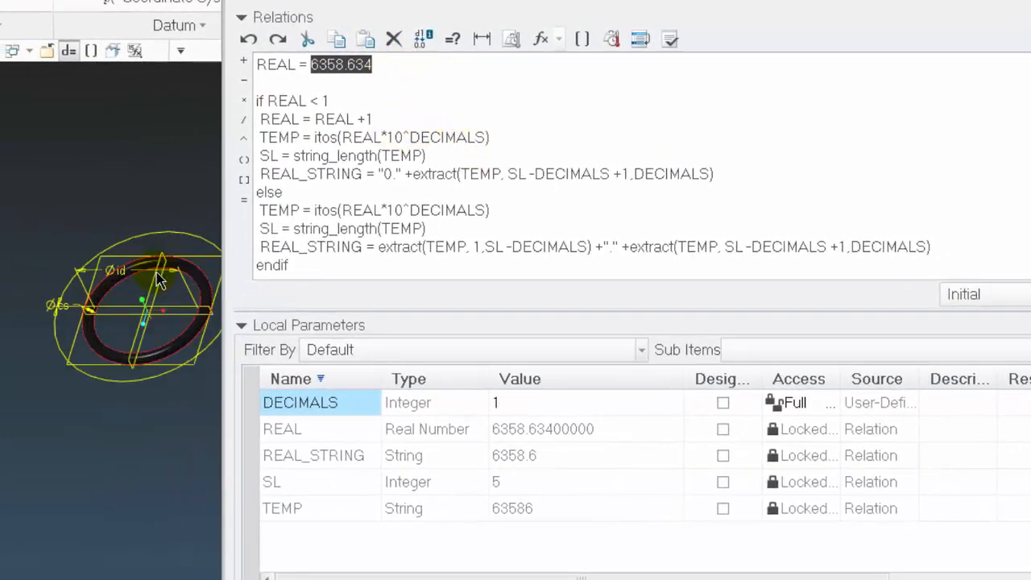
{"action": "scroll", "coordinate": [158, 281], "scroll_direction": "down", "scroll_amount": 2}
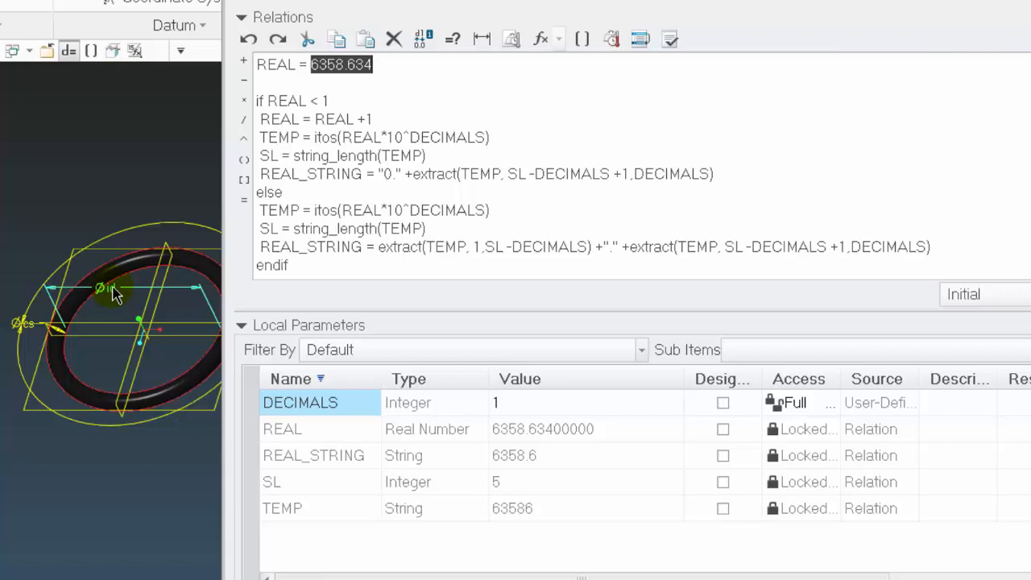
{"action": "left_click", "coordinate": [114, 290]}
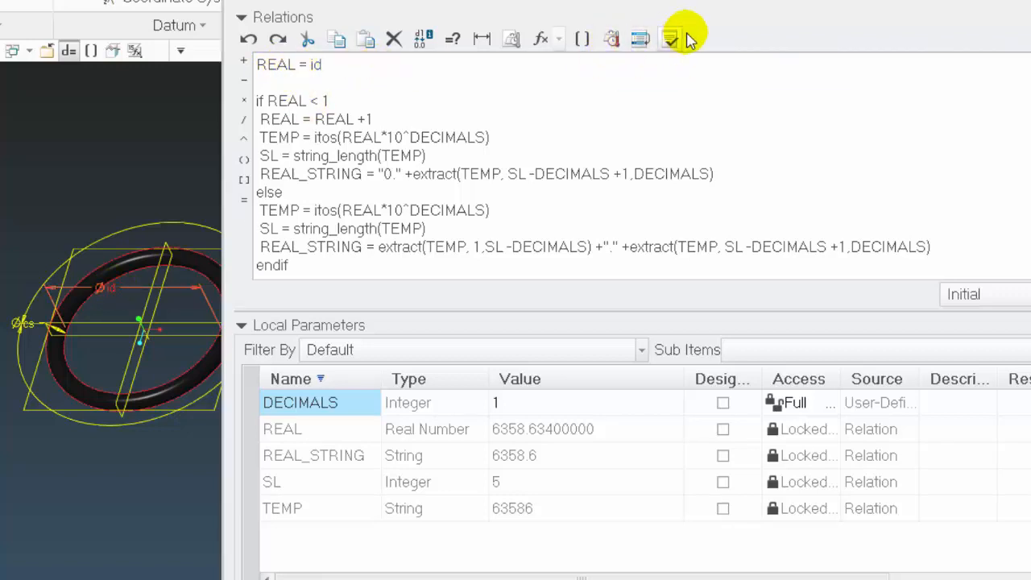
{"action": "left_click", "coordinate": [673, 39]}
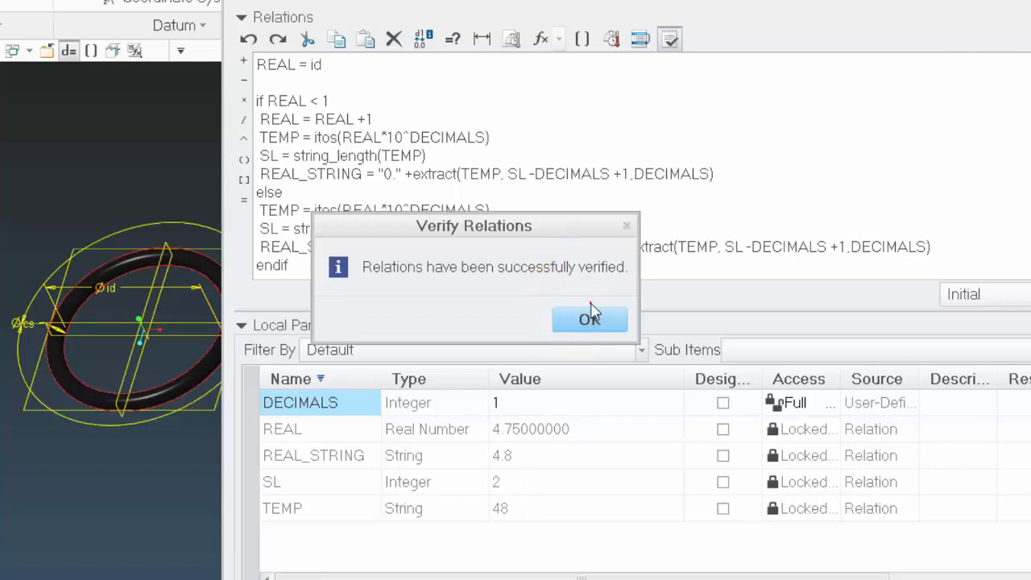
{"action": "left_click", "coordinate": [594, 317]}
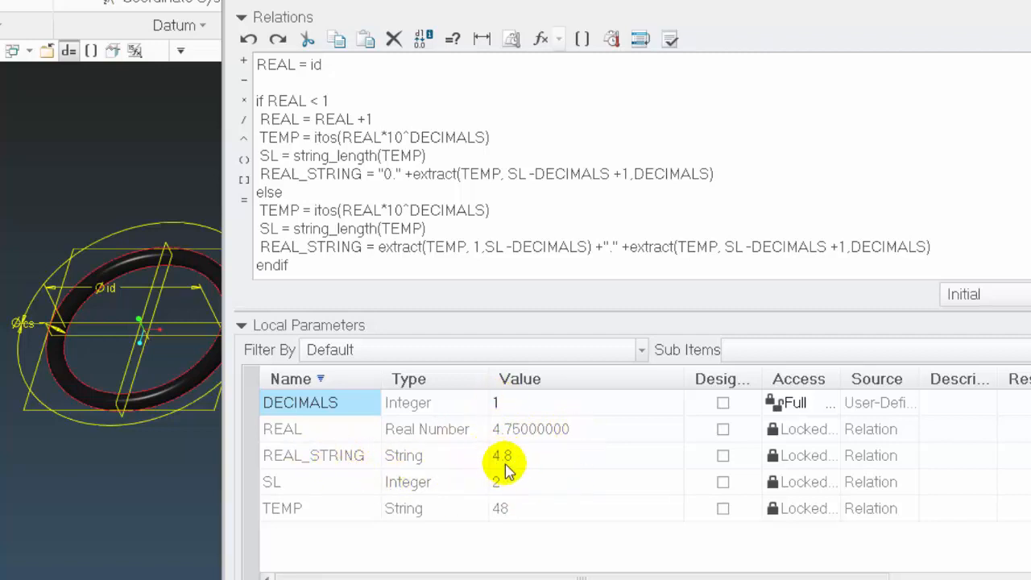
Set the DECIMALS parameter to 2 and verify the relations.
{"action": "left_click", "coordinate": [499, 403]}
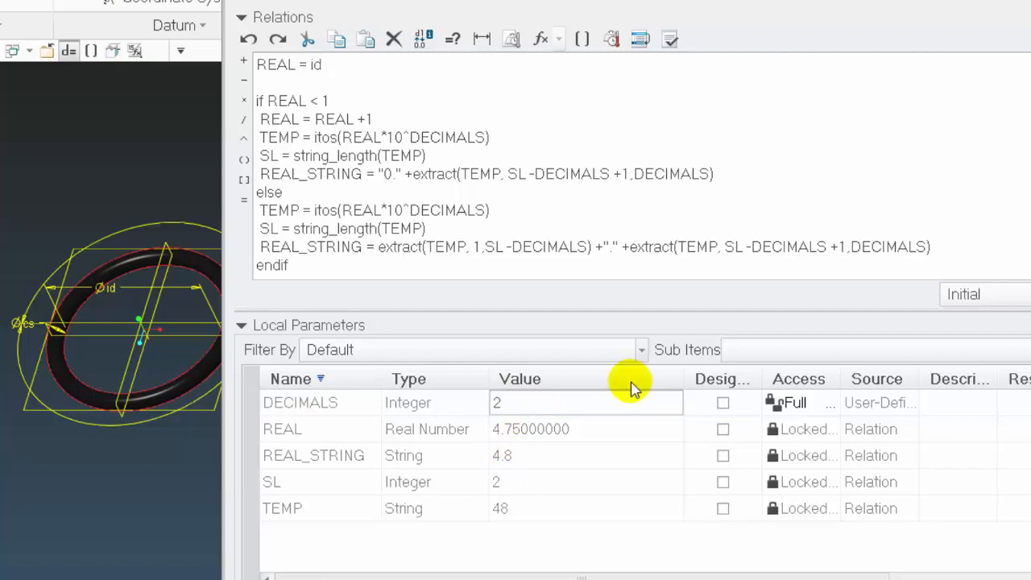
{"action": "left_click", "coordinate": [670, 38]}
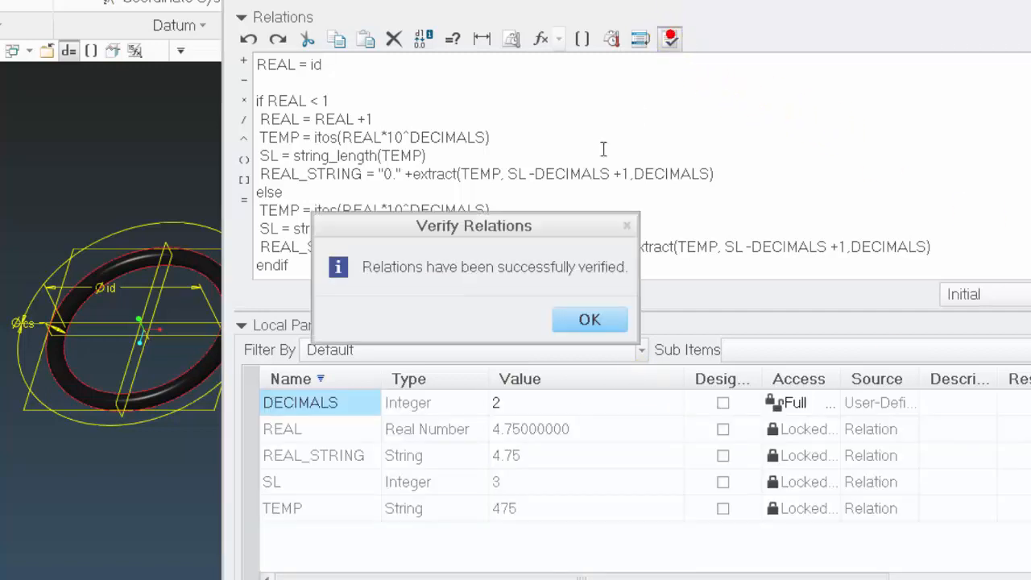
{"action": "left_click", "coordinate": [589, 320]}
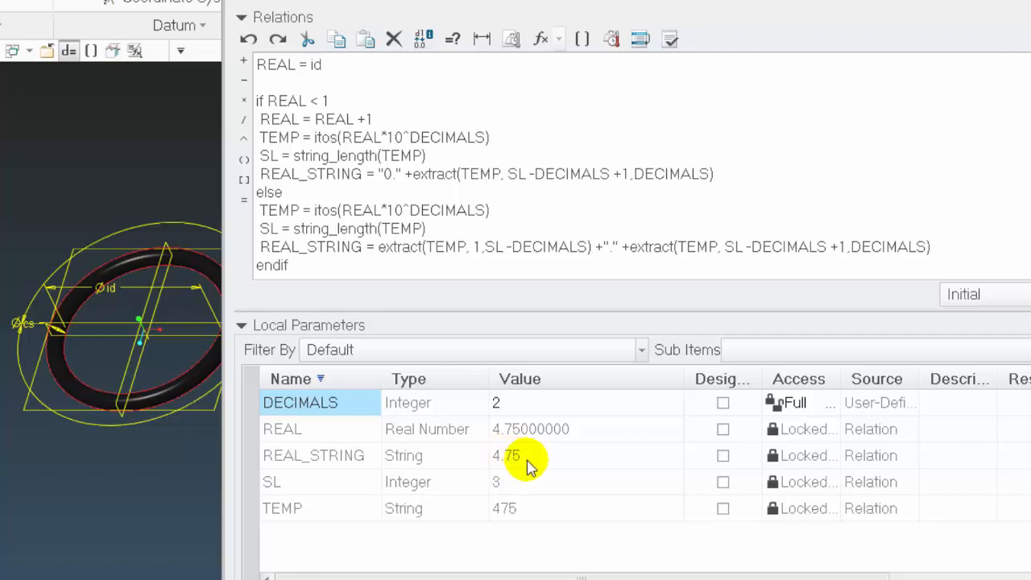
Append +"ID" to both REAL_STRING expressions in the if and else branches, and verify the relations.
{"action": "left_click", "coordinate": [726, 169]}
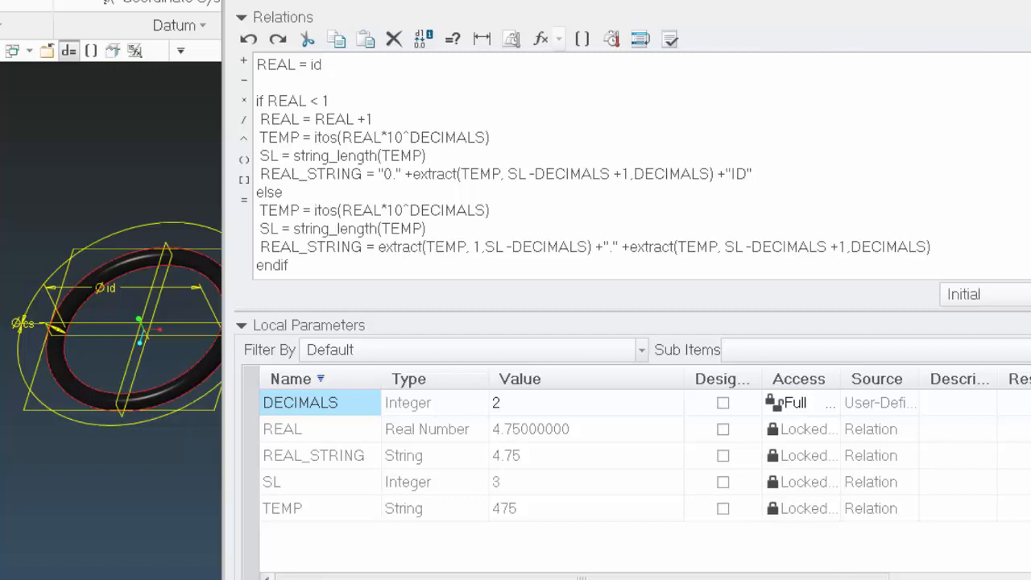
{"action": "left_click", "coordinate": [949, 251]}
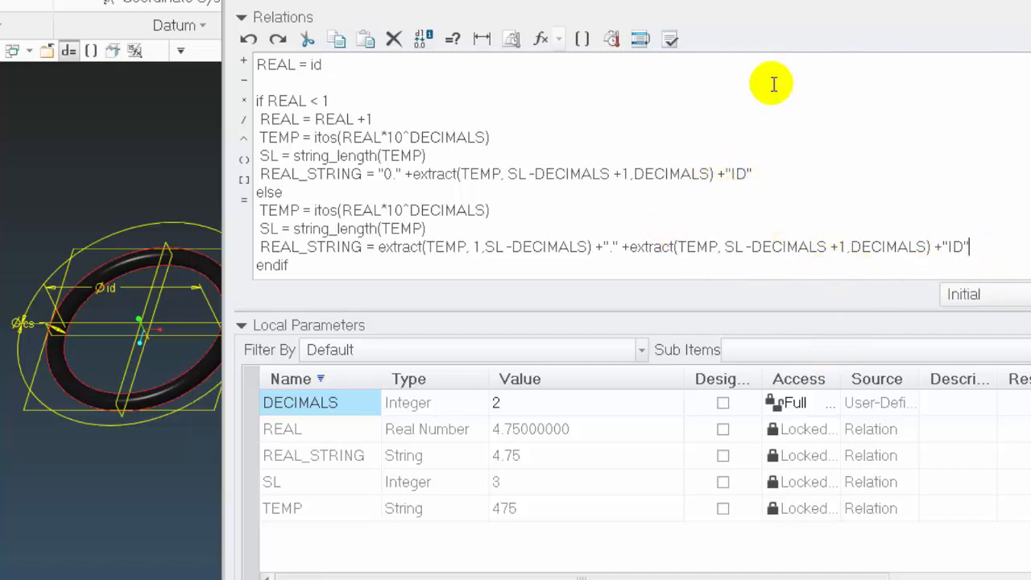
{"action": "left_click", "coordinate": [680, 44]}
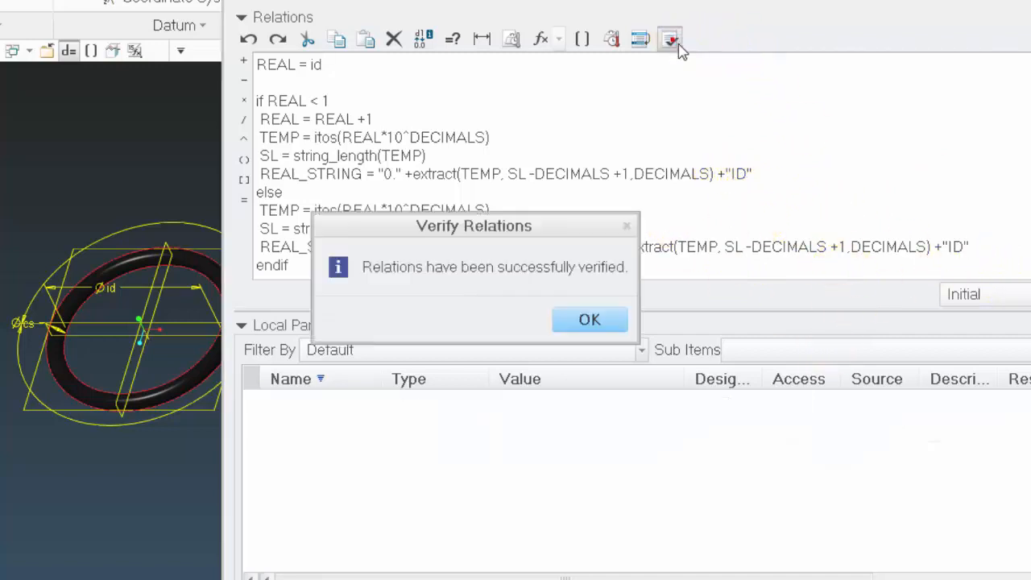
{"action": "left_click", "coordinate": [605, 318]}
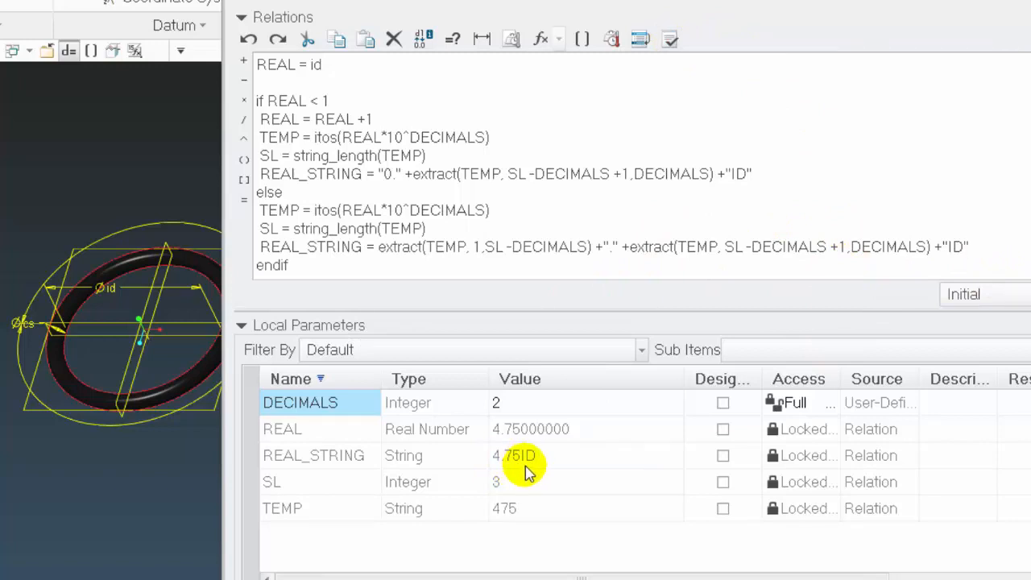
Insert a space before ID in both REAL_STRING suffixes, verify the relations and accept them.
{"action": "left_click", "coordinate": [948, 248]}
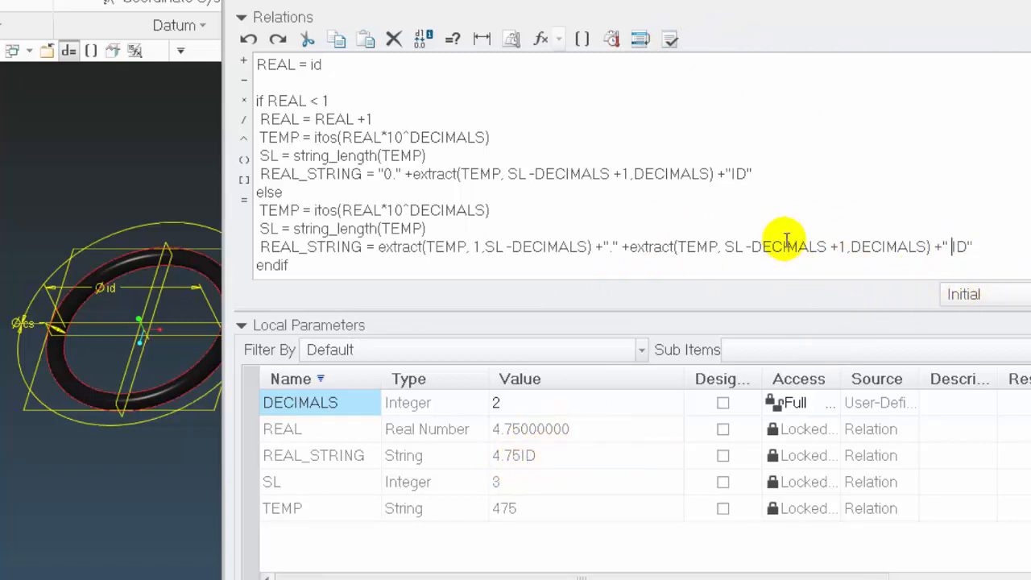
{"action": "left_click", "coordinate": [733, 173]}
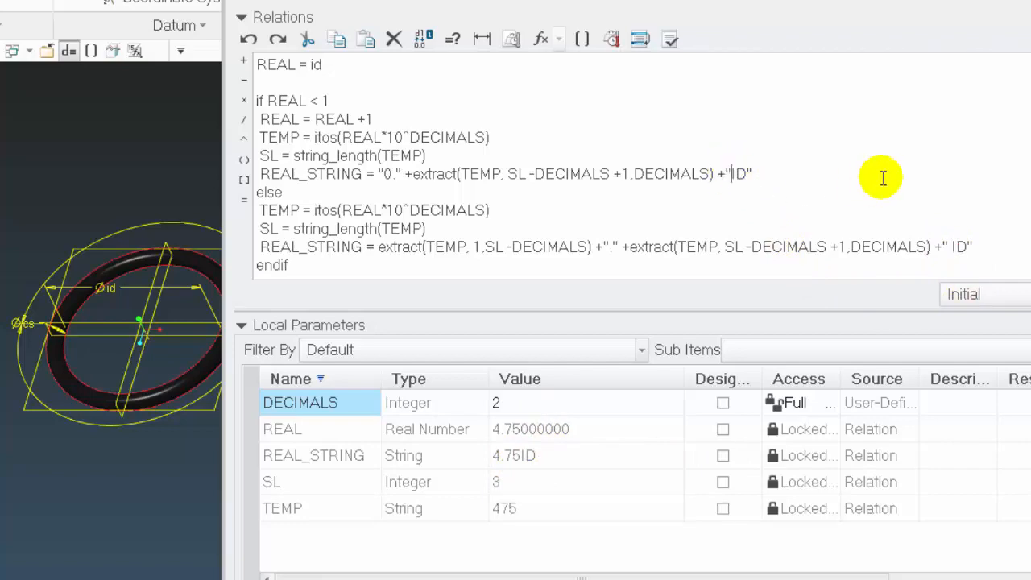
{"action": "left_click", "coordinate": [671, 40]}
{"action": "left_click", "coordinate": [589, 317]}
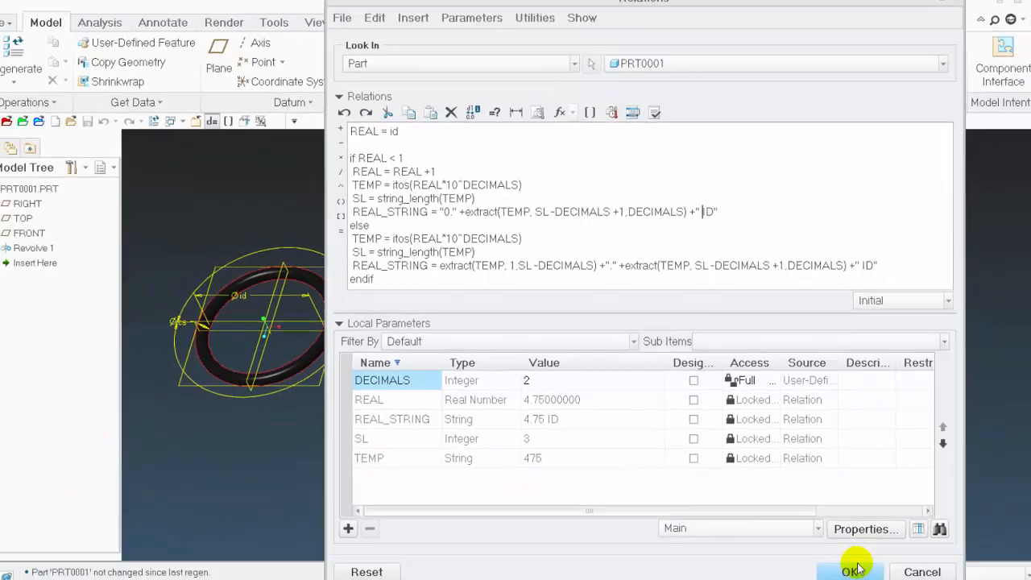
{"action": "left_click", "coordinate": [853, 563]}
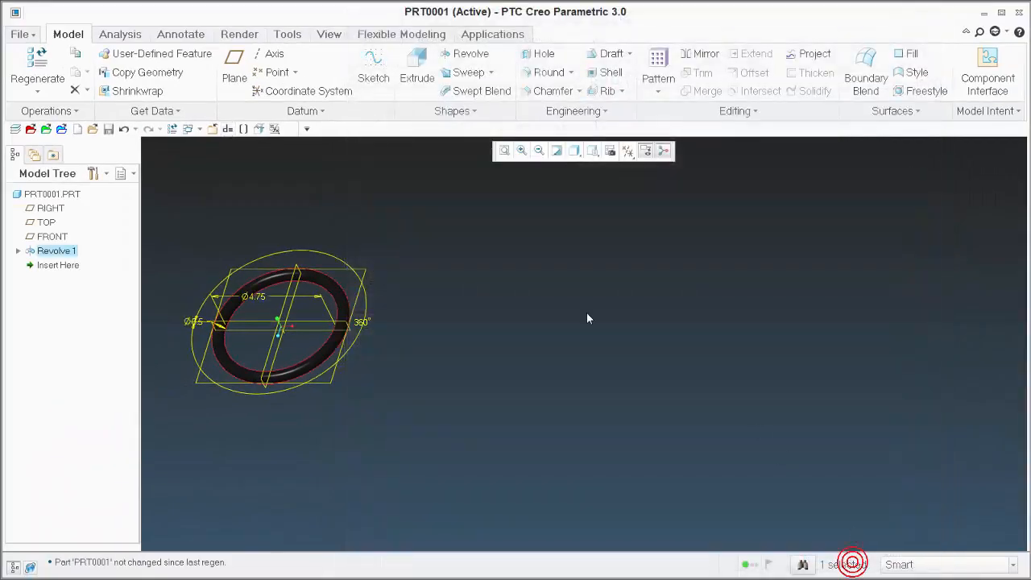
Start a sketch on the TOP datum plane with RIGHT as the right-facing reference, oriented to the 2D sketch view.
{"action": "scroll", "coordinate": [193, 334], "scroll_direction": "up", "scroll_amount": 4}
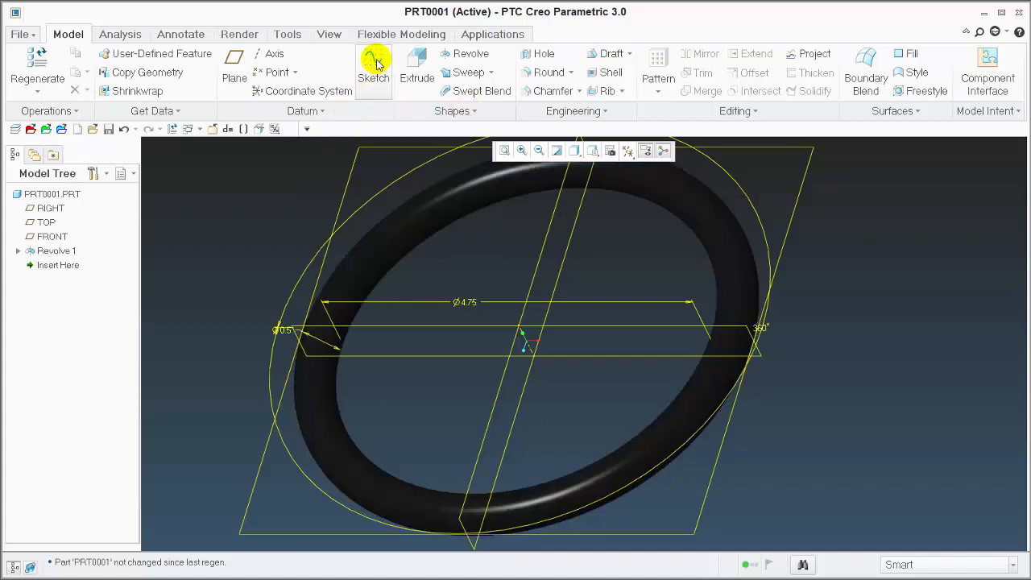
{"action": "left_click", "coordinate": [375, 60]}
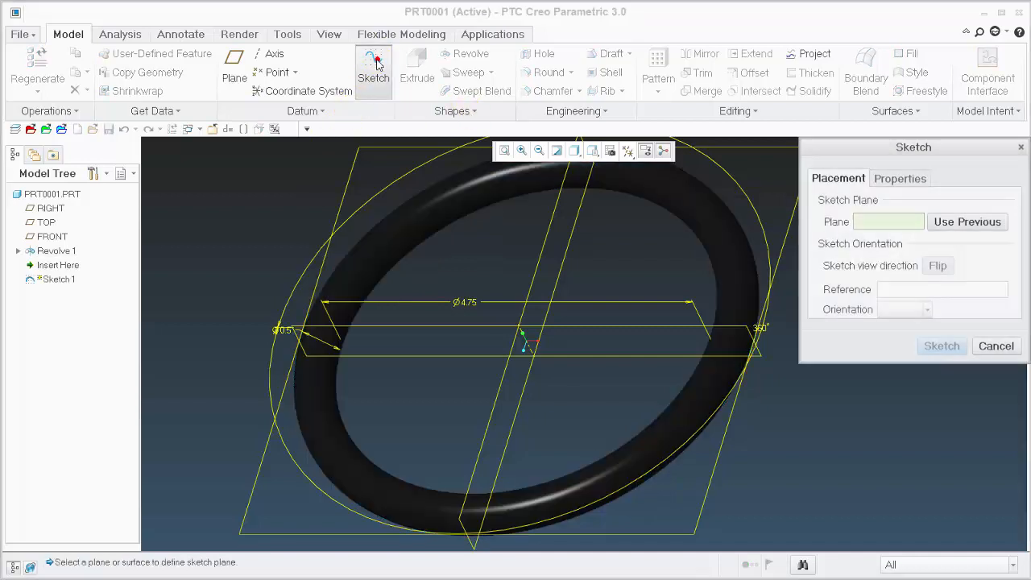
{"action": "left_click", "coordinate": [360, 153]}
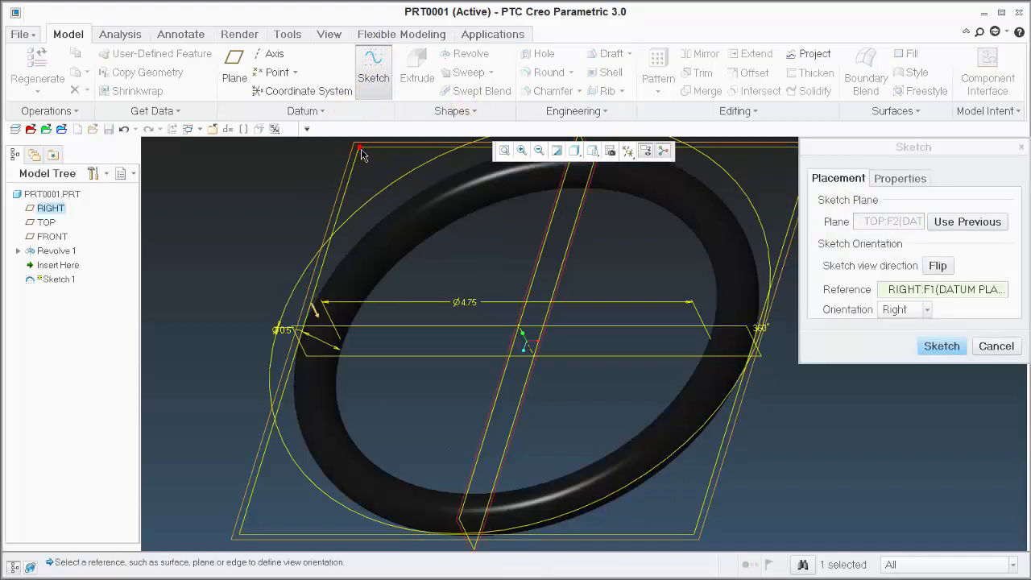
{"action": "left_click", "coordinate": [943, 346]}
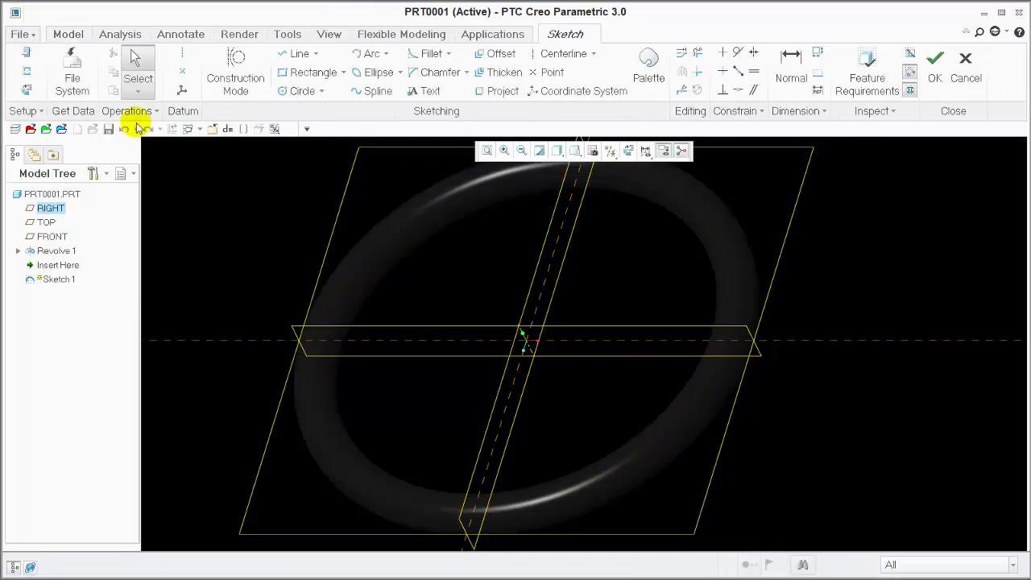
{"action": "left_click", "coordinate": [27, 89]}
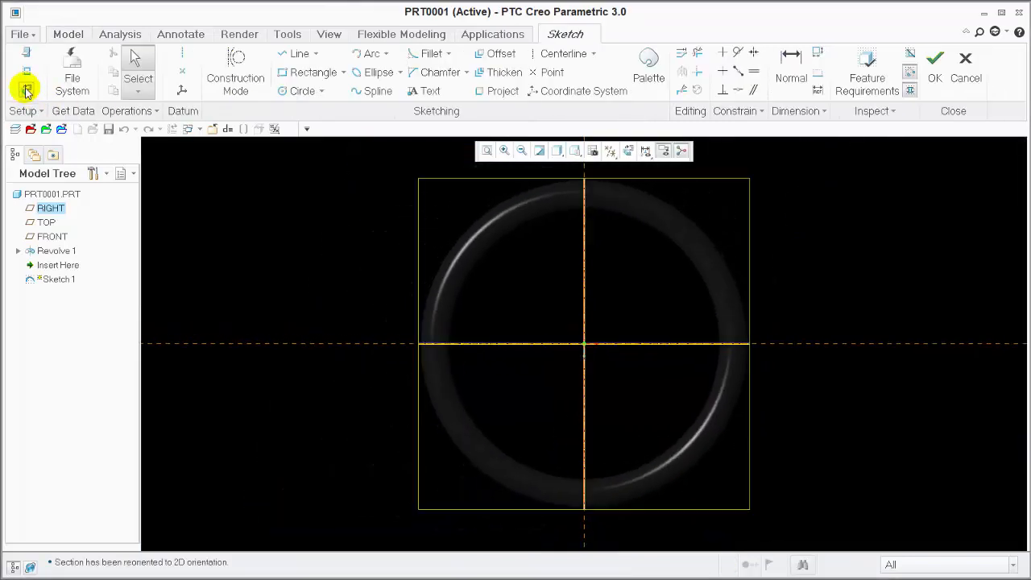
Place sketch text at the ring's centre and link its content to the REAL_STRING parameter.
{"action": "left_click", "coordinate": [426, 95]}
{"action": "left_click", "coordinate": [586, 345]}
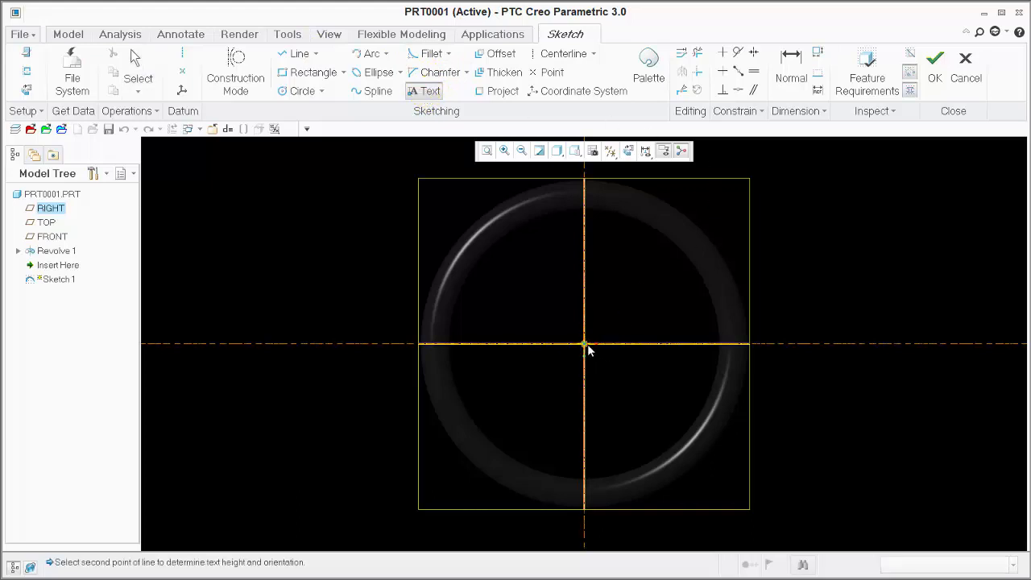
{"action": "left_click", "coordinate": [589, 317]}
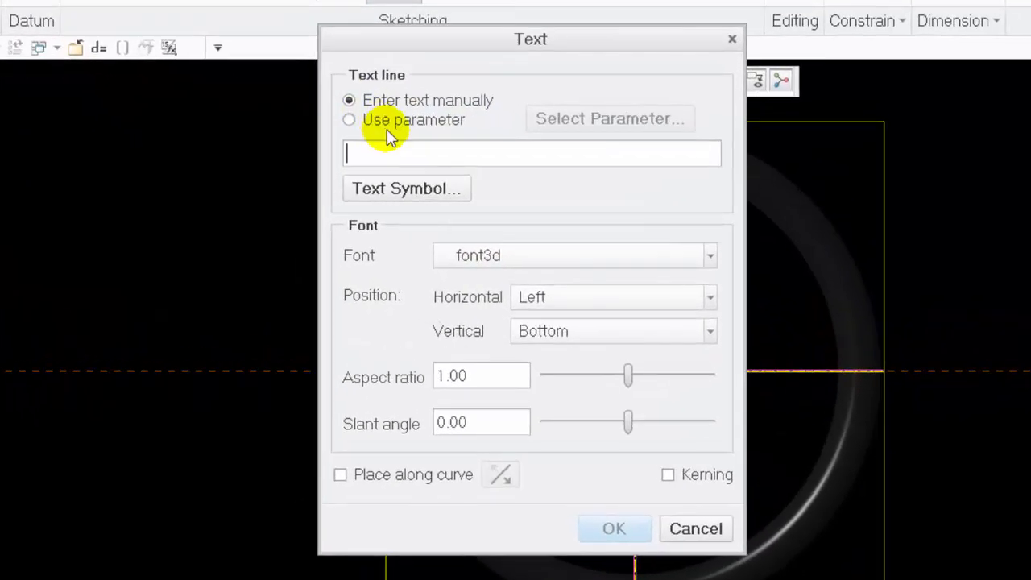
{"action": "left_click", "coordinate": [374, 129]}
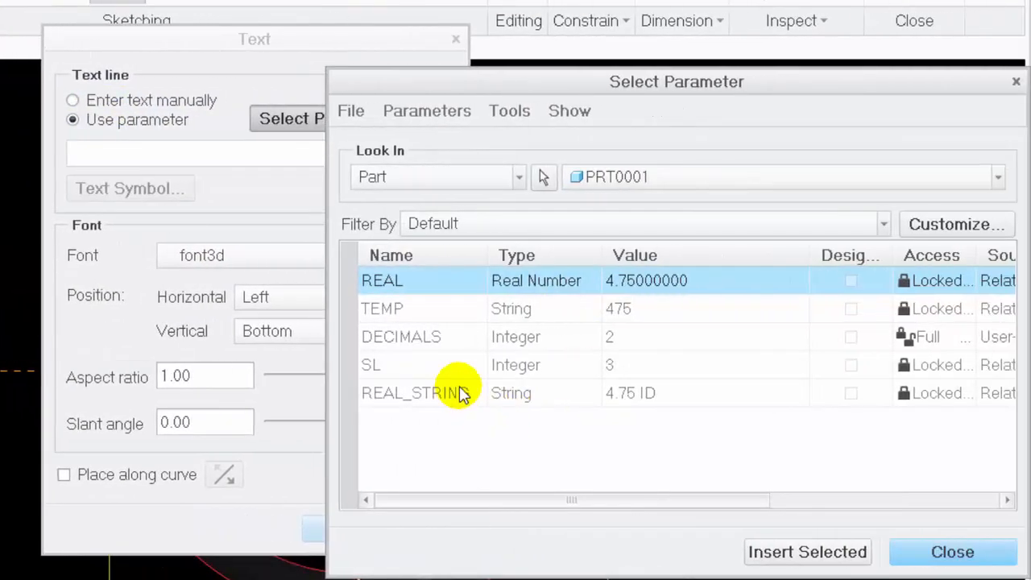
{"action": "left_click", "coordinate": [464, 393]}
{"action": "left_click", "coordinate": [820, 553]}
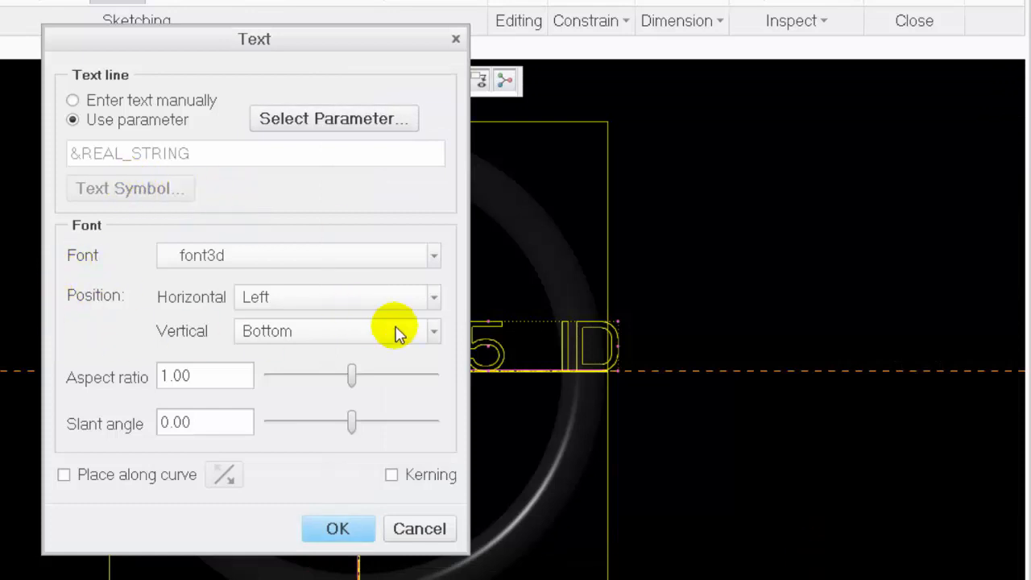
Position the text at Center horizontally and Middle vertically, and finish the sketch.
{"action": "left_click", "coordinate": [433, 297]}
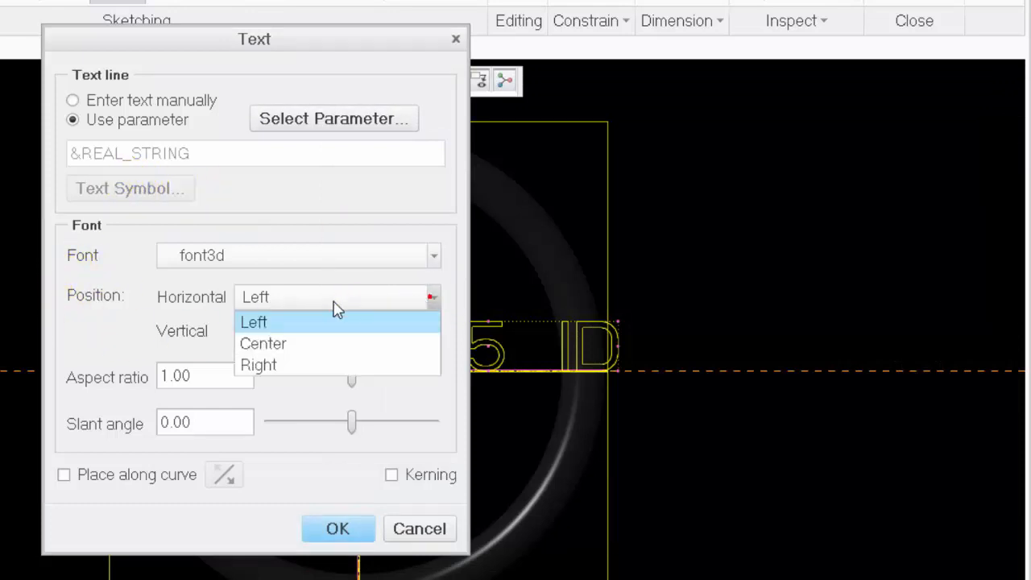
{"action": "left_click", "coordinate": [274, 344]}
{"action": "left_click", "coordinate": [283, 341]}
{"action": "left_click", "coordinate": [281, 378]}
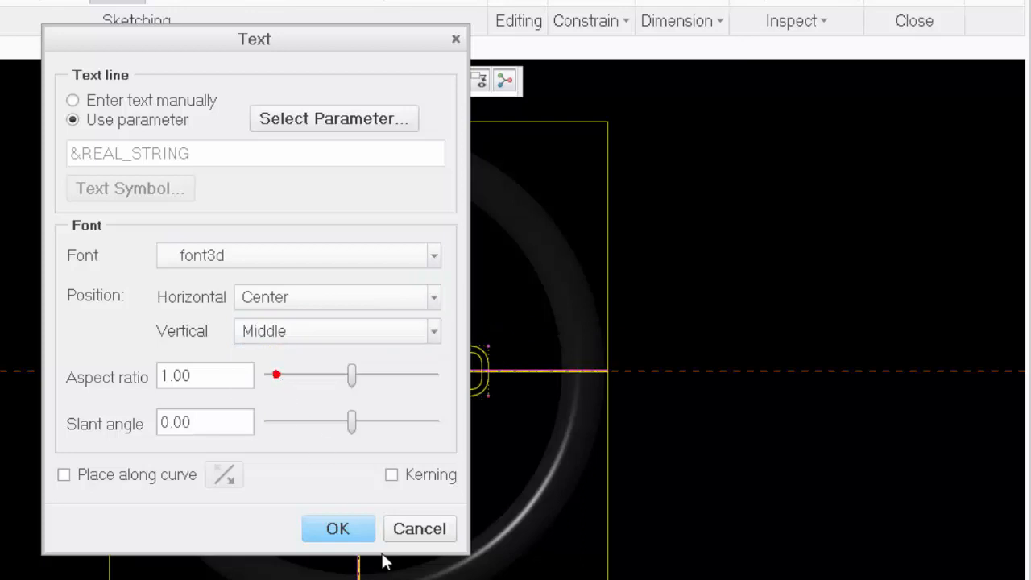
{"action": "left_click", "coordinate": [342, 530]}
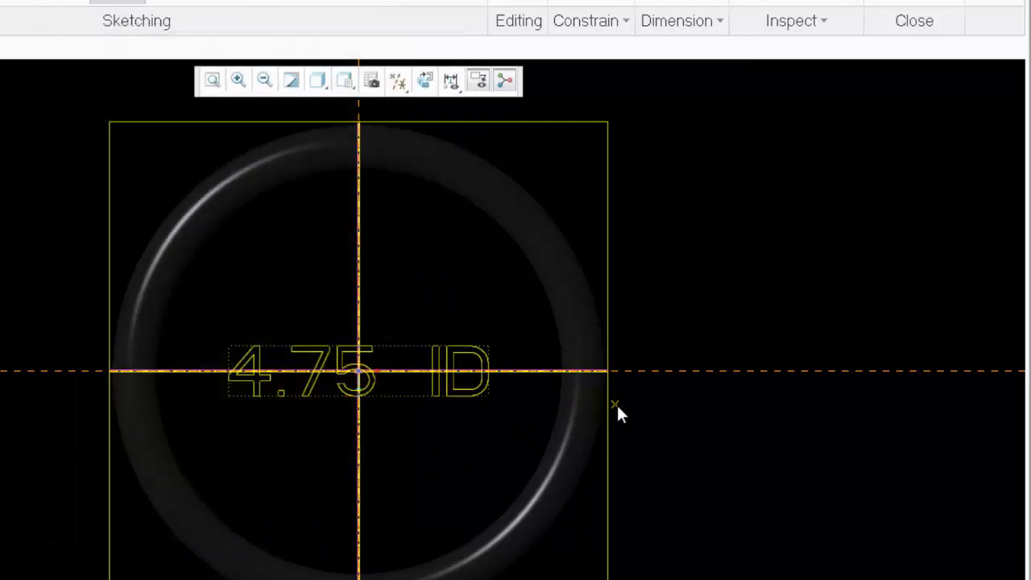
{"action": "left_click", "coordinate": [931, 45]}
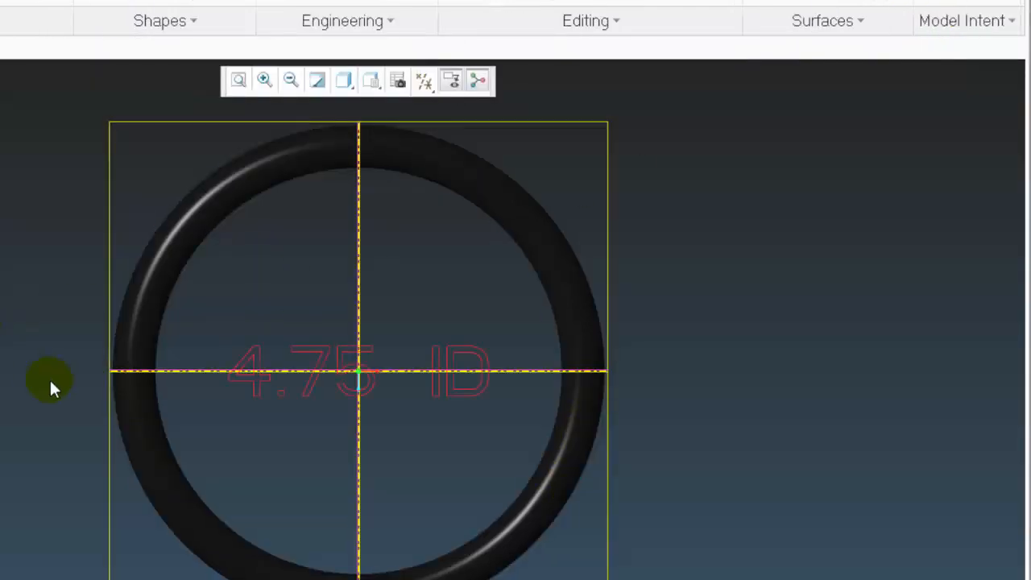
Set the O-ring's inner diameter to 5.6 and regenerate the part to update the sketch text.
{"action": "mouse_move", "coordinate": [292, 391]}
{"action": "middle_mouse_down"}
{"action": "mouse_move", "coordinate": [268, 363]}
{"action": "mouse_move", "coordinate": [274, 354]}
{"action": "middle_mouse_up"}
{"action": "middle_click_drag", "start_coordinate": [1, 369], "coordinate": [18, 340]}
{"action": "left_click", "coordinate": [287, 217]}
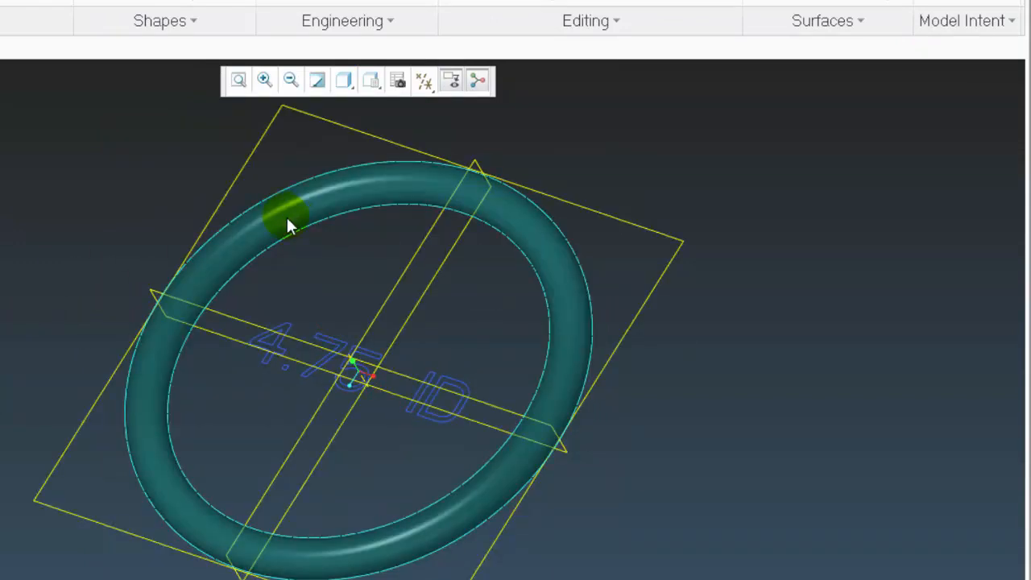
{"action": "left_click", "coordinate": [286, 218]}
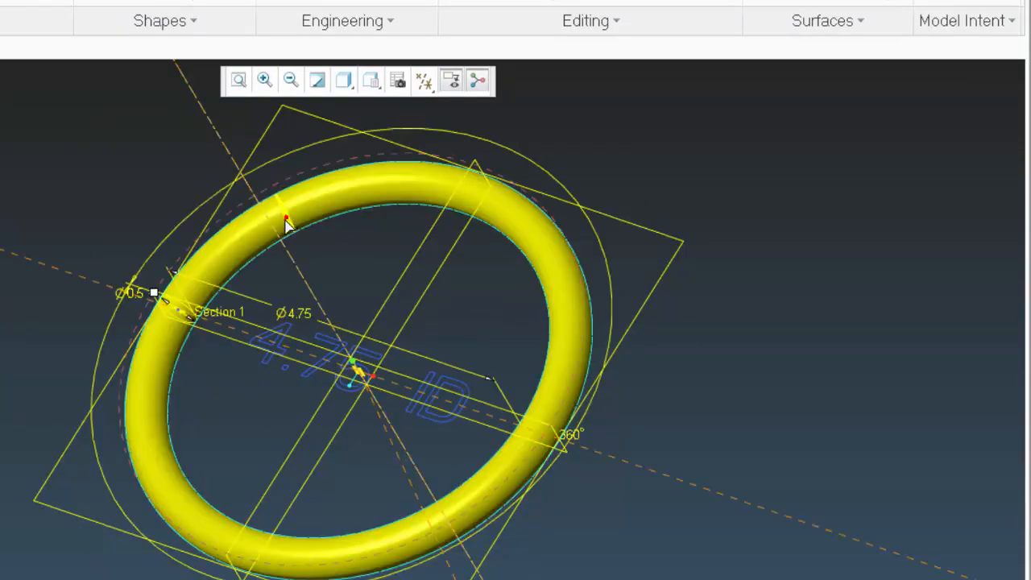
{"action": "double_click", "coordinate": [301, 312]}
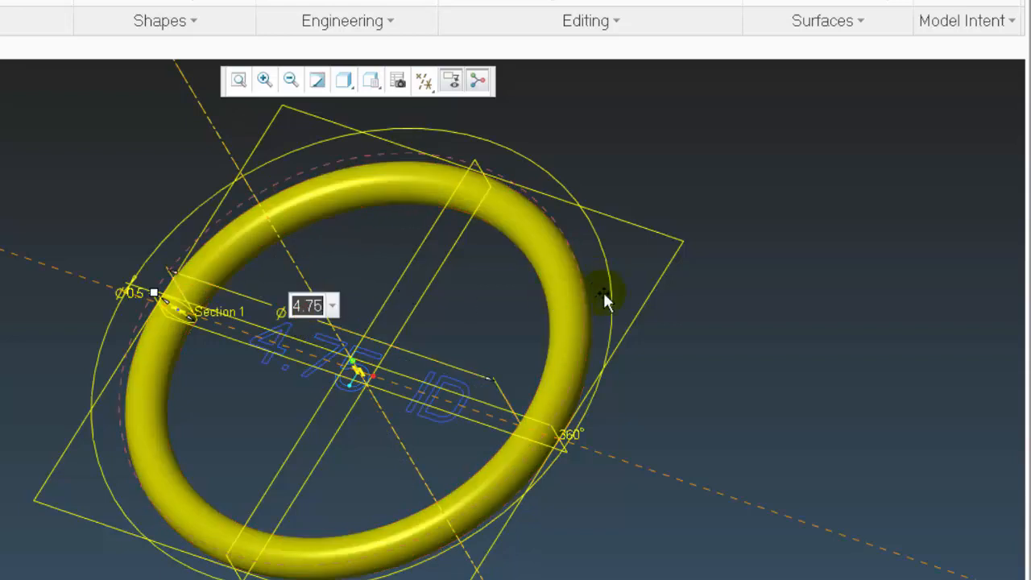
{"action": "key", "text": "Return"}
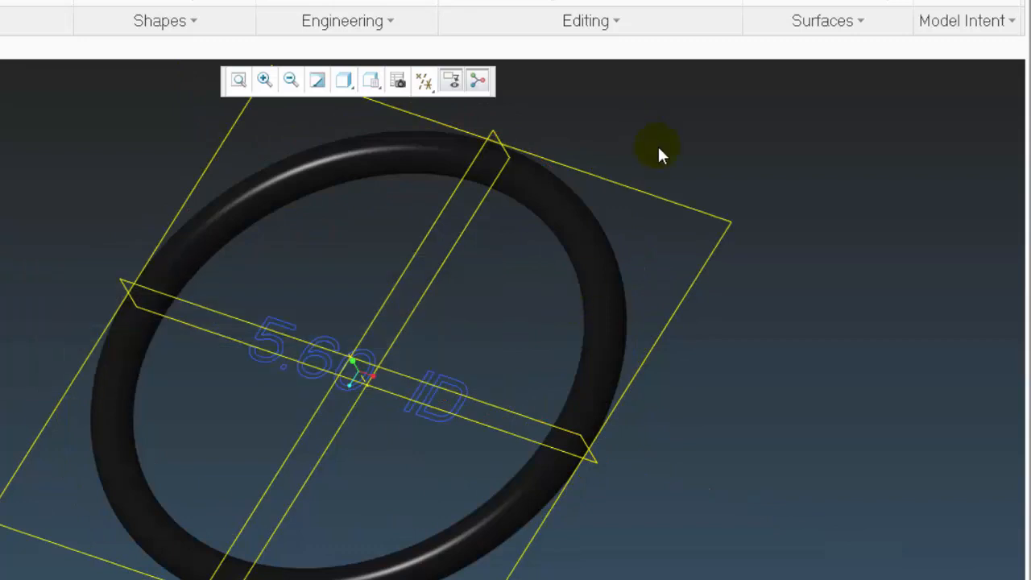
{"action": "mouse_move", "coordinate": [658, 147]}
{"action": "middle_mouse_down"}
{"action": "mouse_move", "coordinate": [629, 564]}
{"action": "mouse_move", "coordinate": [669, 568]}
{"action": "mouse_move", "coordinate": [673, 579]}
{"action": "mouse_move", "coordinate": [690, 567]}
{"action": "mouse_move", "coordinate": [753, 564]}
{"action": "mouse_move", "coordinate": [766, 579]}
{"action": "mouse_move", "coordinate": [639, 578]}
{"action": "middle_mouse_up"}
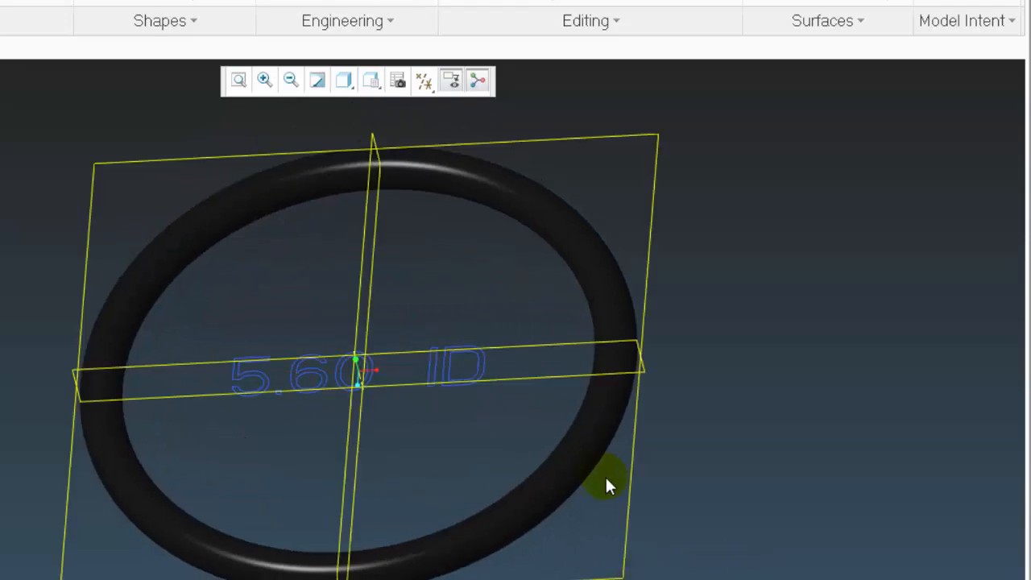
{"action": "mouse_move", "coordinate": [608, 485]}
{"action": "middle_mouse_down"}
{"action": "mouse_move", "coordinate": [483, 442]}
{"action": "mouse_move", "coordinate": [3, 154]}
{"action": "middle_mouse_up"}
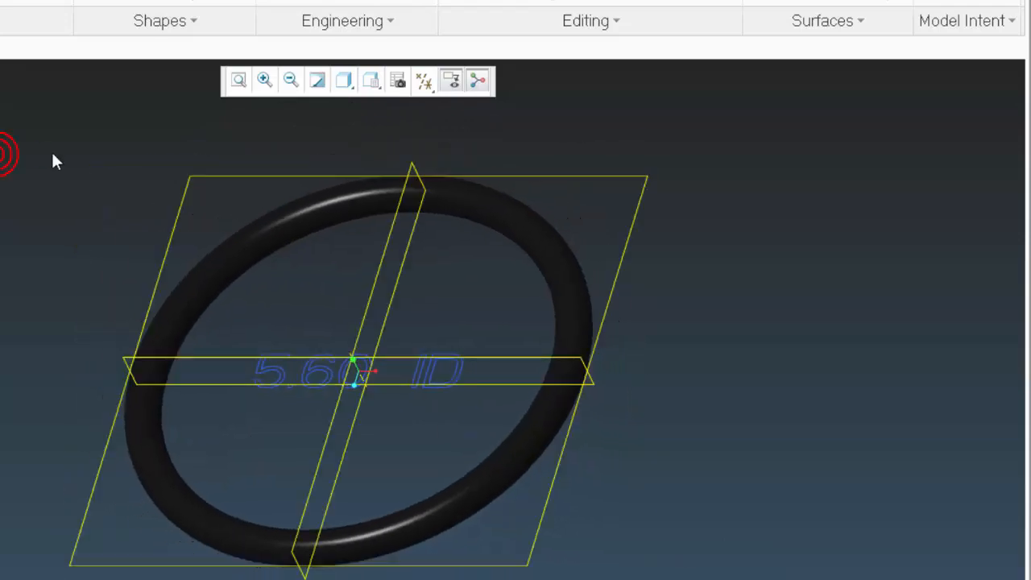
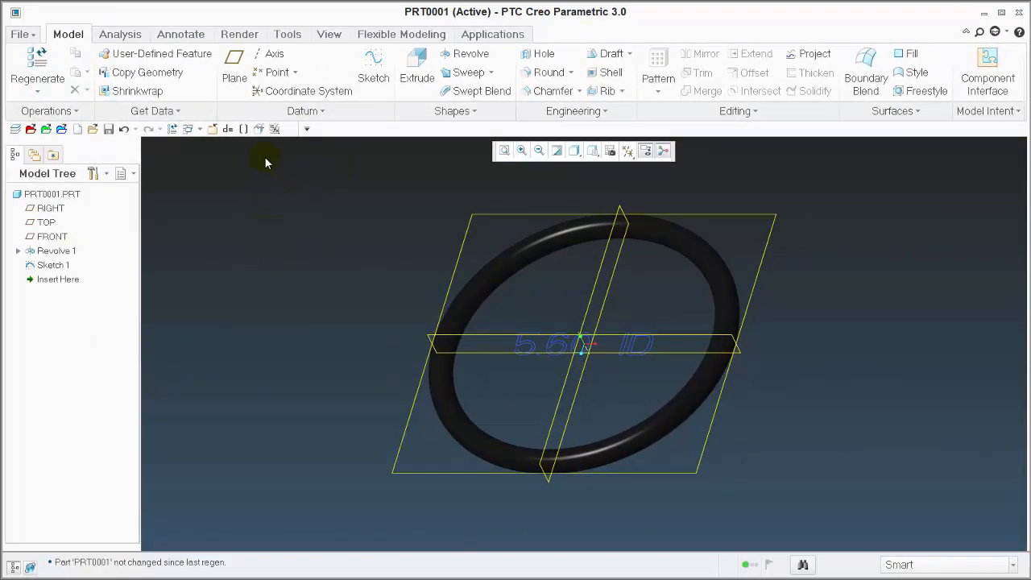
Open the part's relations and copy the complete block from REAL = id through endif.
{"action": "left_click", "coordinate": [228, 129]}
{"action": "scroll", "coordinate": [458, 202], "scroll_direction": "down", "scroll_amount": 1}
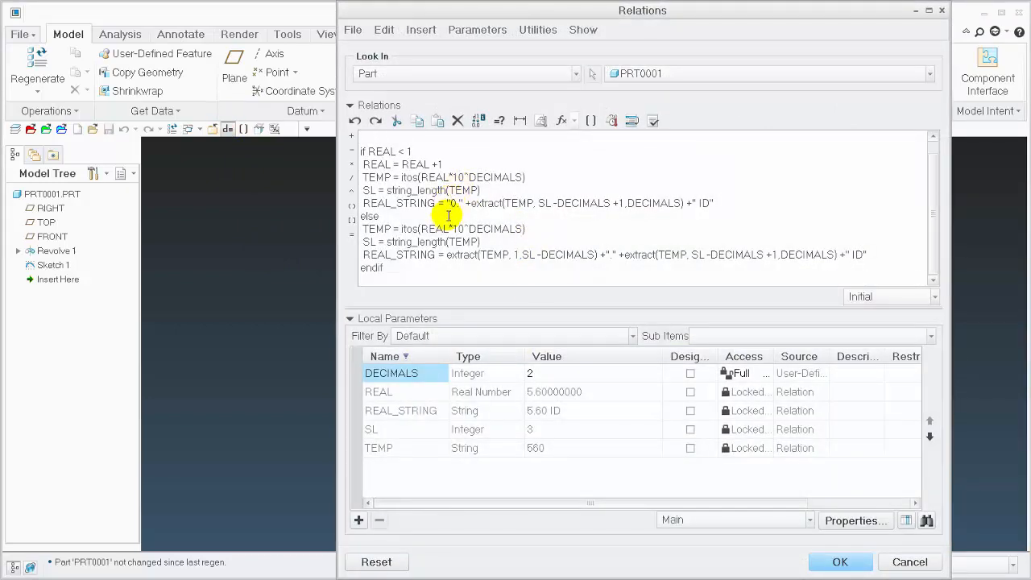
{"action": "scroll", "coordinate": [435, 185], "scroll_direction": "up", "scroll_amount": 1}
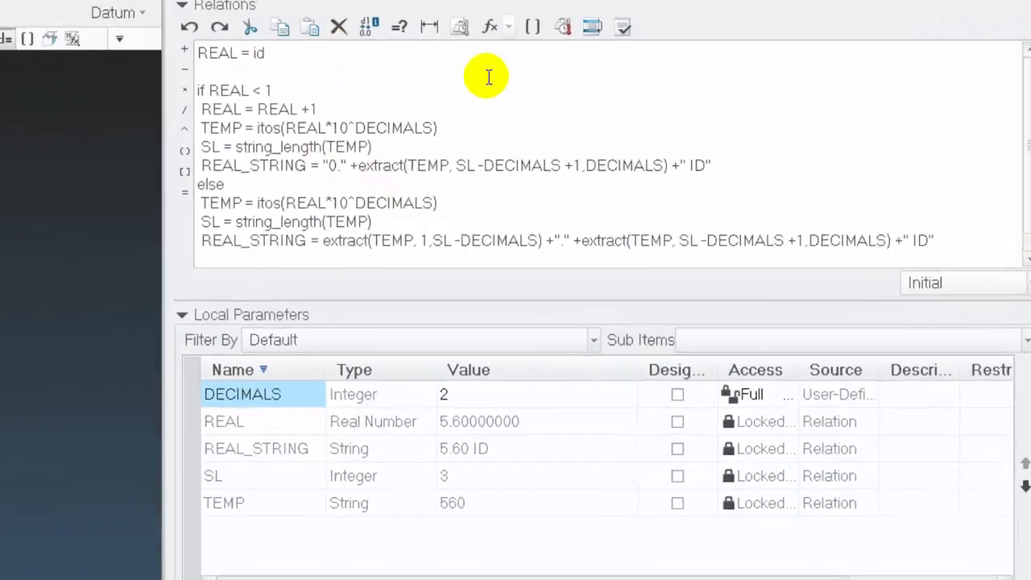
{"action": "scroll", "coordinate": [351, 171], "scroll_direction": "down", "scroll_amount": 1}
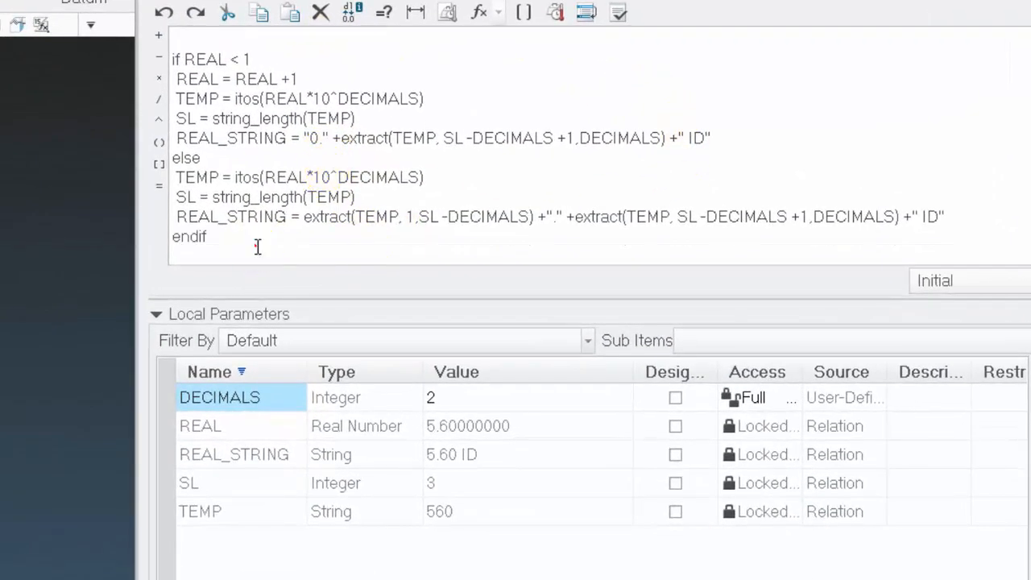
{"action": "left_click_drag", "start_coordinate": [257, 247], "coordinate": [267, 5]}
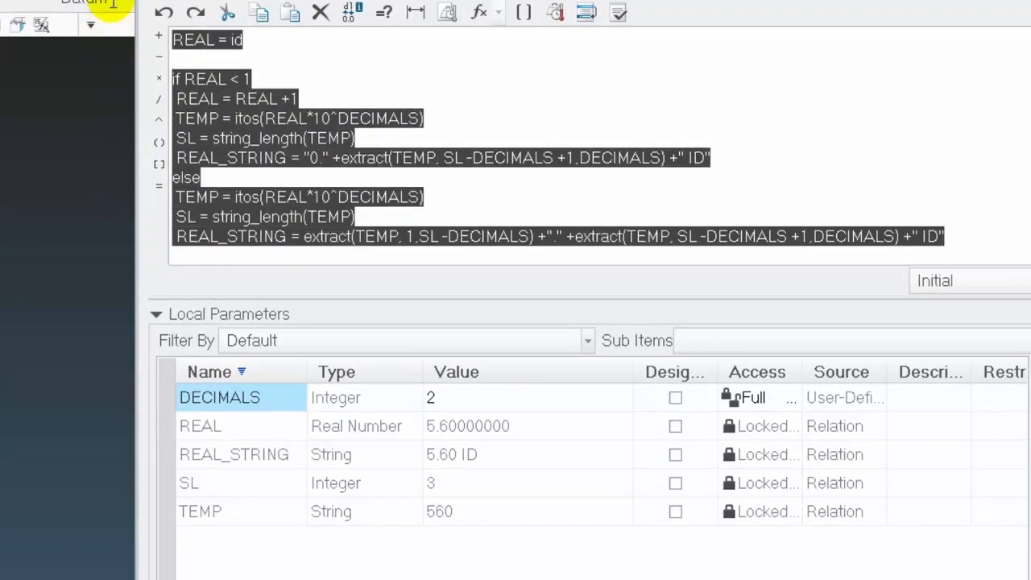
{"action": "left_click", "coordinate": [480, 78]}
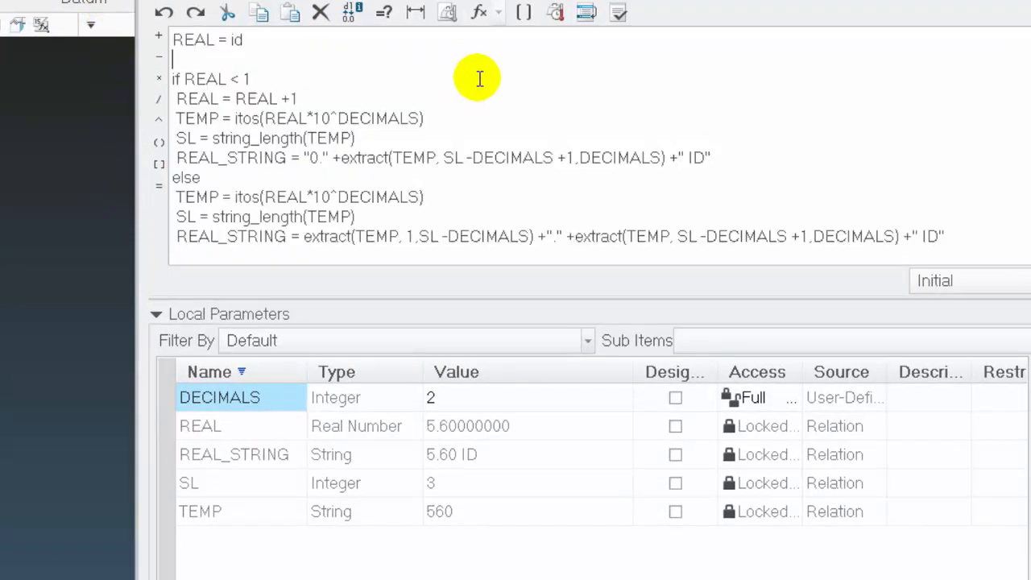
Paste a second copy of the relation block below endif, and collapse Local Parameters and enlarge the editor to show both blocks.
{"action": "key", "text": "Down"}
{"action": "key", "text": "Down"}
{"action": "key", "text": "Down"}
{"action": "key", "text": "Down"}
{"action": "key", "text": "Down"}
{"action": "key", "text": "Down"}
{"action": "key", "text": "Down"}
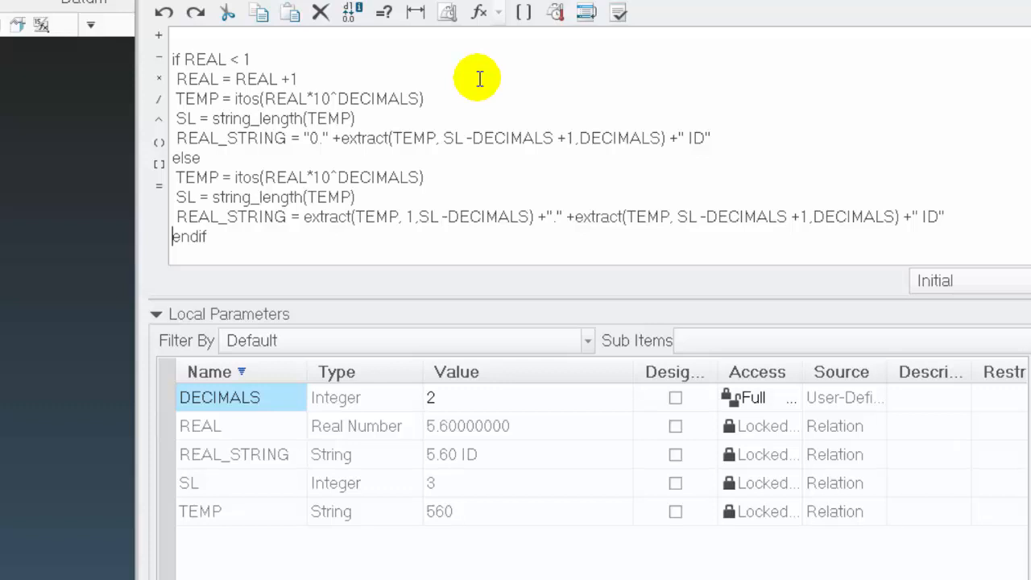
{"action": "key", "text": "End"}
{"action": "key", "text": "Return"}
{"action": "key", "text": "Return"}
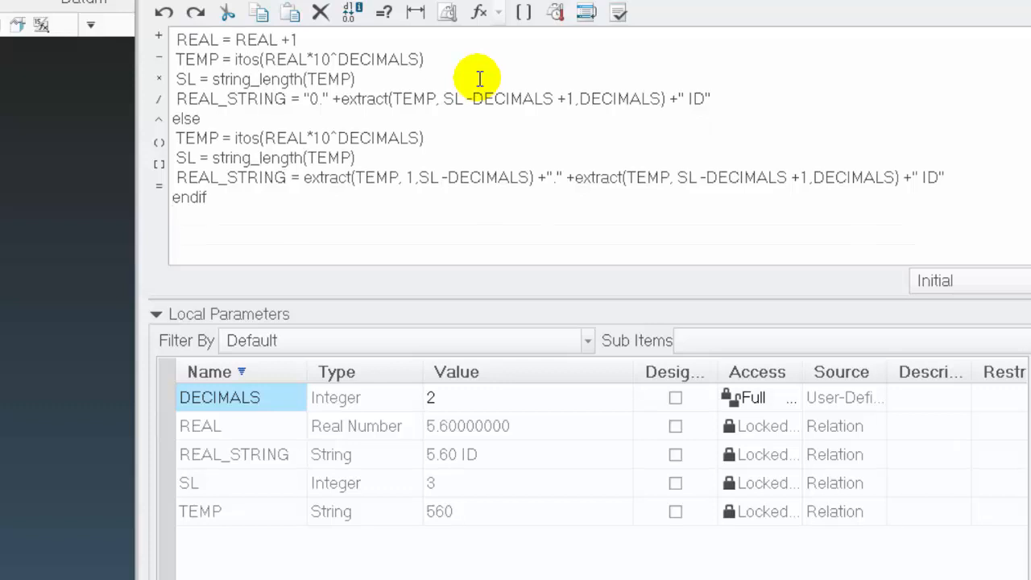
{"action": "key", "text": "BackSpace"}
{"action": "key", "text": "BackSpace"}
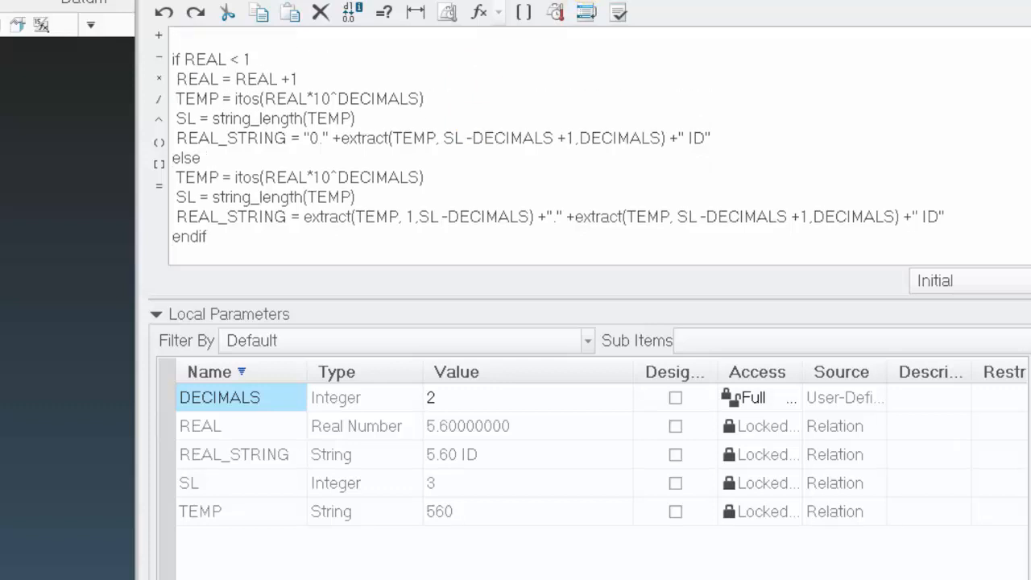
{"action": "left_click", "coordinate": [157, 314]}
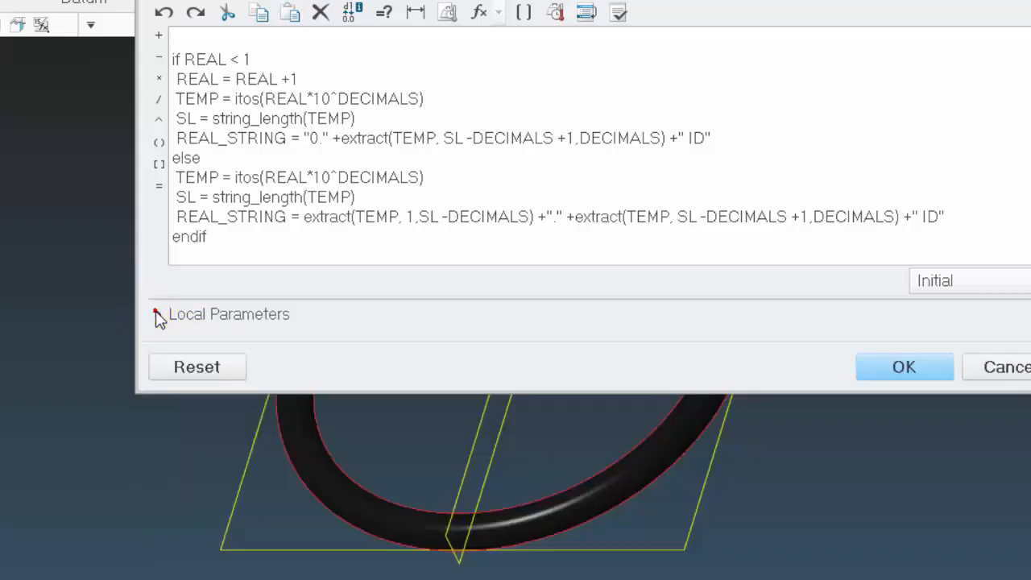
{"action": "left_click_drag", "start_coordinate": [421, 392], "coordinate": [431, 577]}
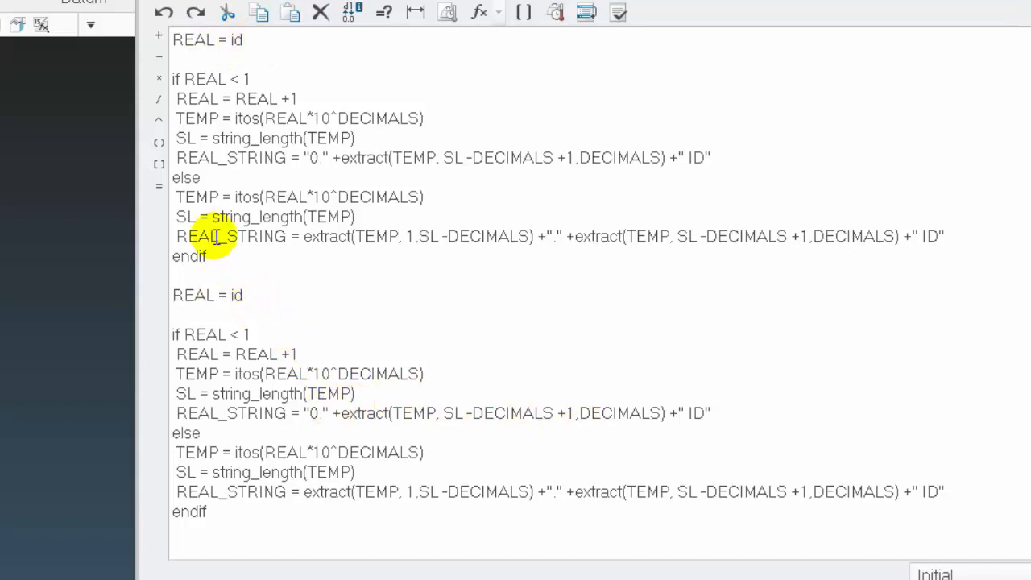
In the second relation block, replace id with the ring's cross-section dimension so it reads REAL = cs.
{"action": "left_click_drag", "start_coordinate": [177, 236], "coordinate": [288, 237]}
{"action": "left_click", "coordinate": [174, 278]}
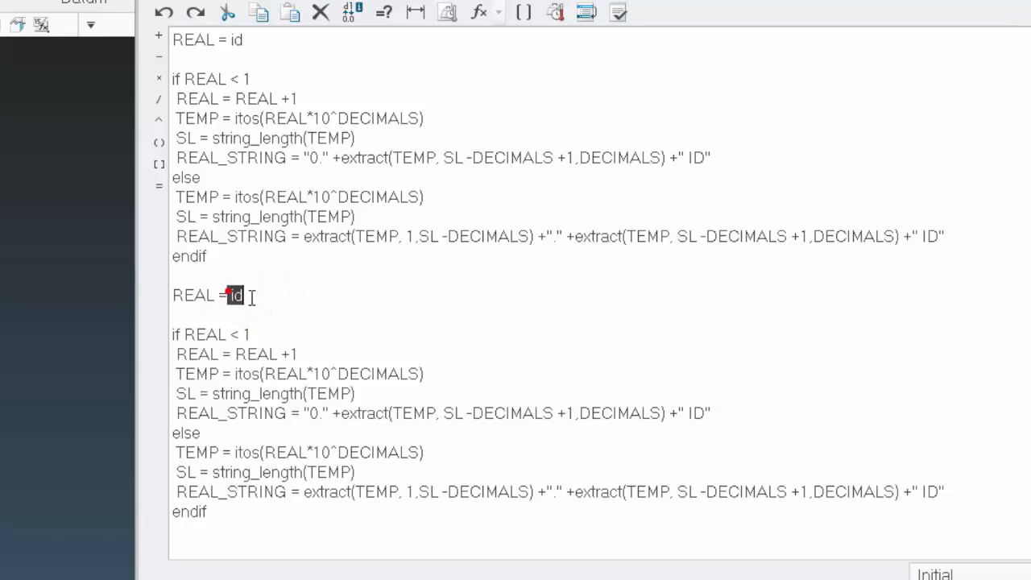
{"action": "key", "text": "Delete"}
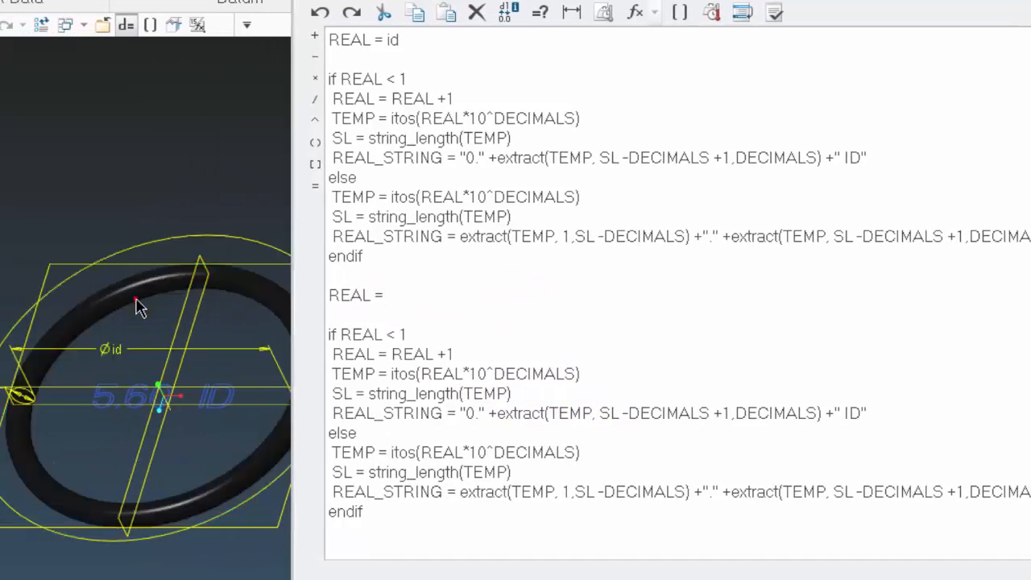
{"action": "scroll", "coordinate": [110, 418], "scroll_direction": "down", "scroll_amount": 3}
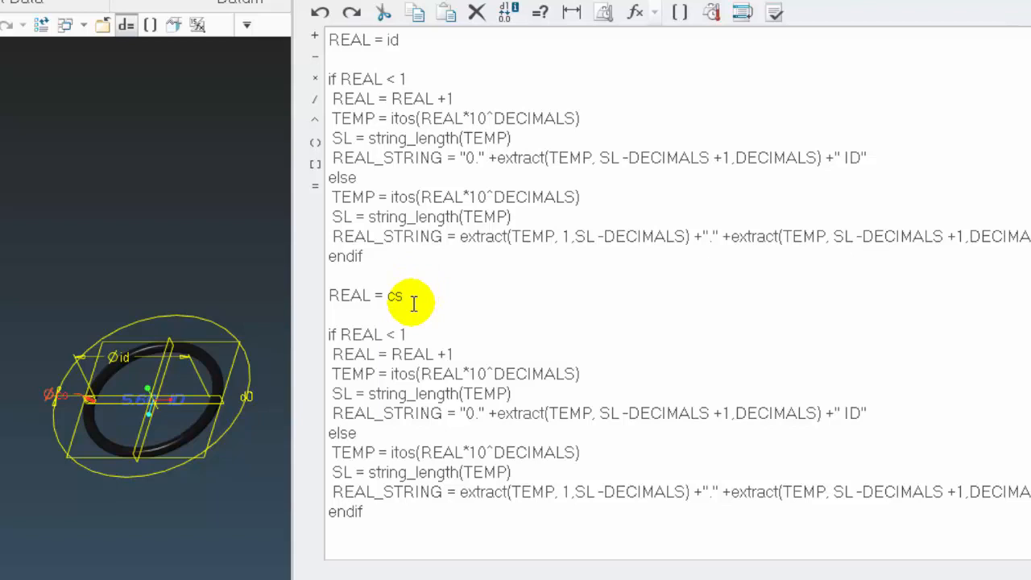
Change the ID suffix to CS in both REAL_STRING lines of the second relation block.
{"action": "double_click", "coordinate": [850, 412]}
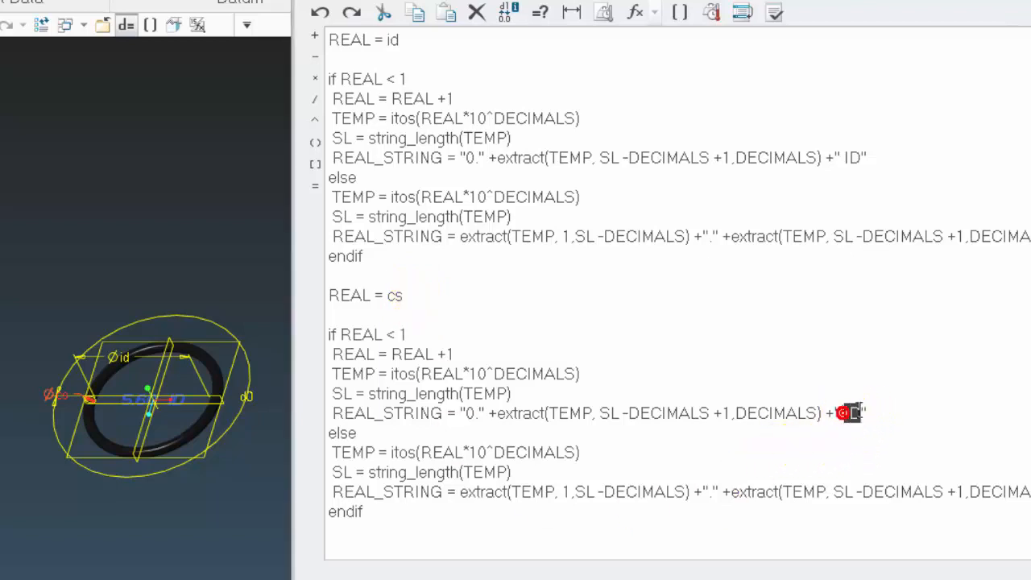
{"action": "type", "text": "CS"}
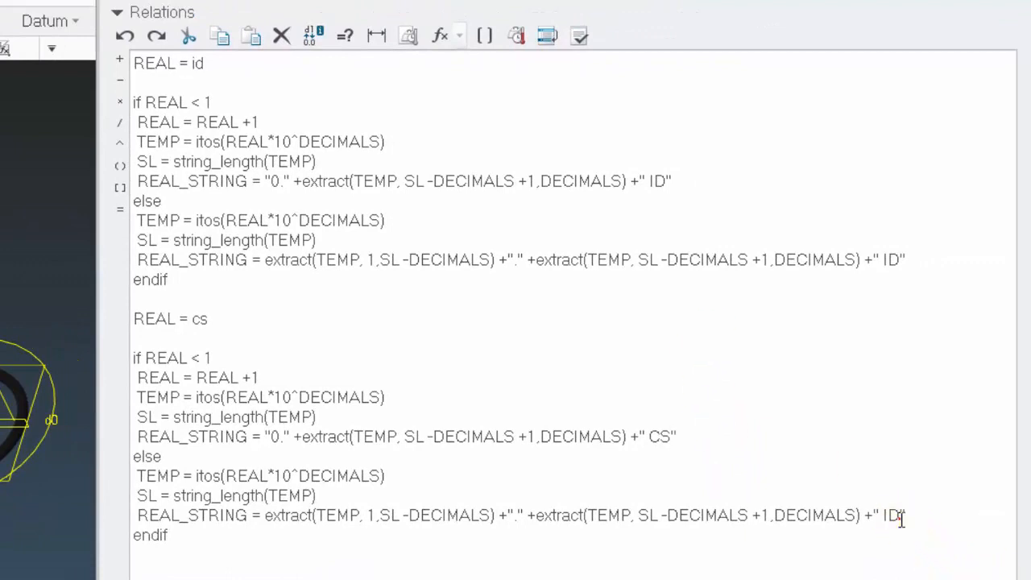
{"action": "key", "text": "Delete"}
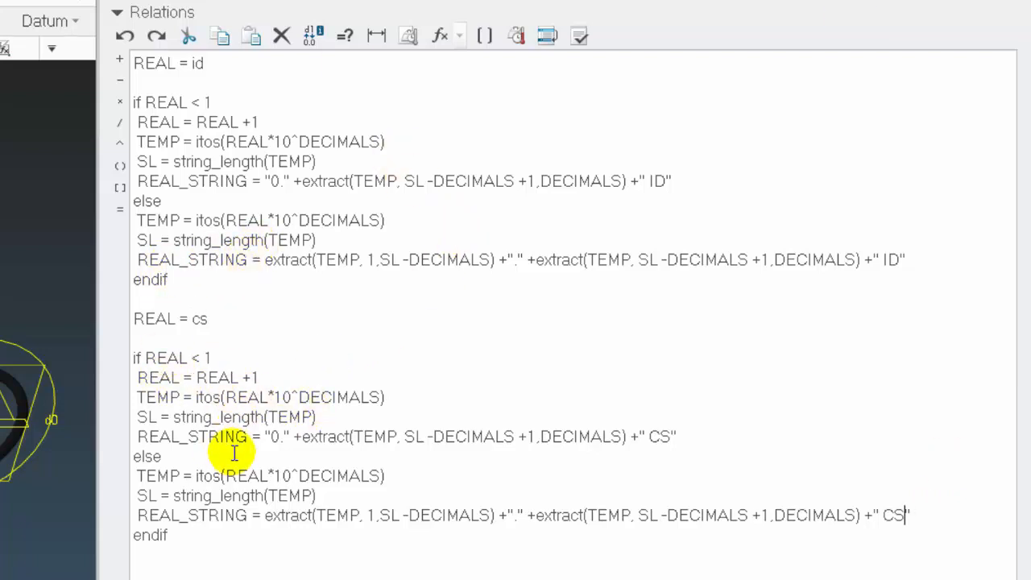
Insert REAL_STRING + before "0." in the if branch of the second relation block.
{"action": "left_click", "coordinate": [261, 439]}
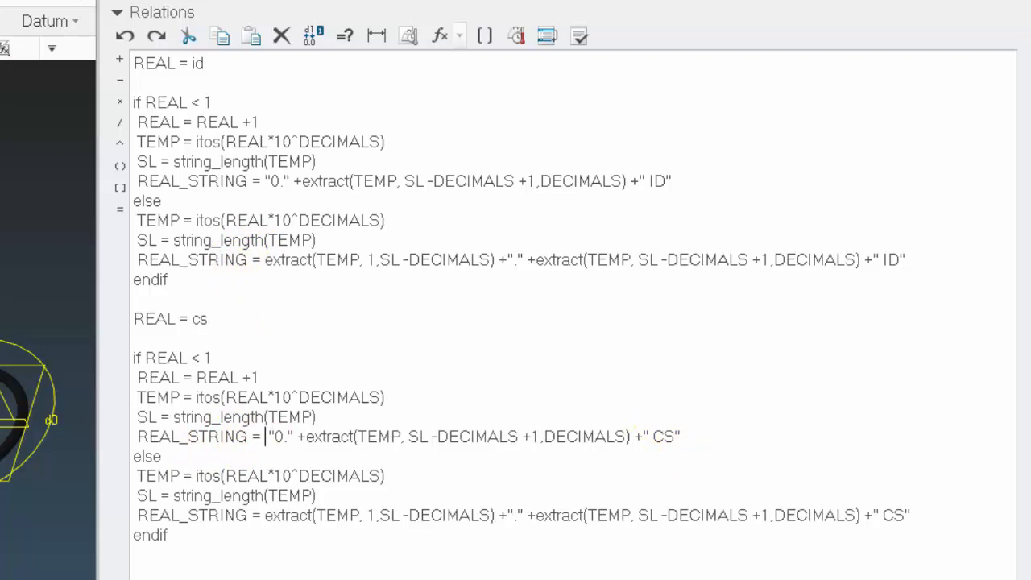
{"action": "type", "text": "REAL"}
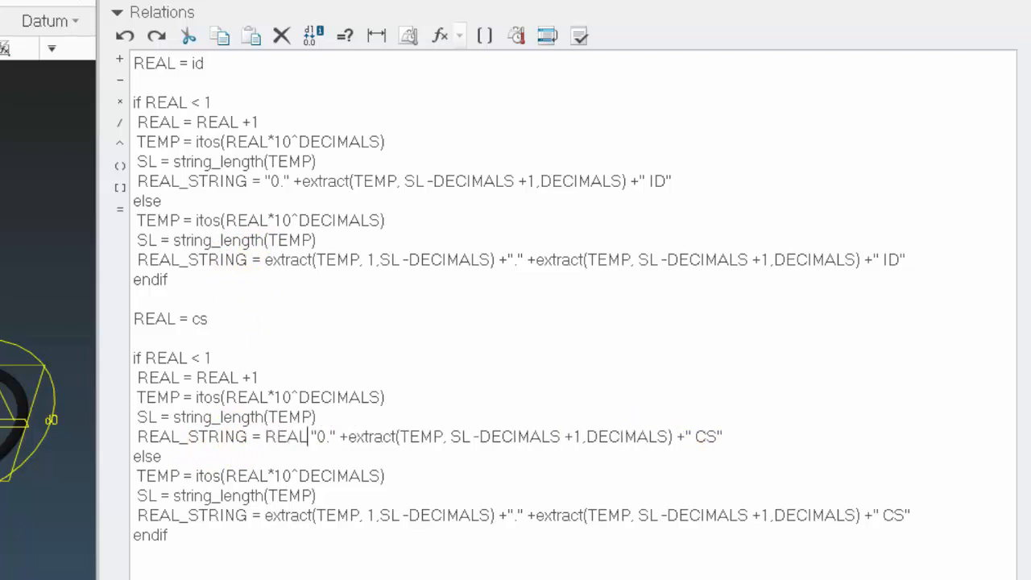
{"action": "type", "text": "_STR"}
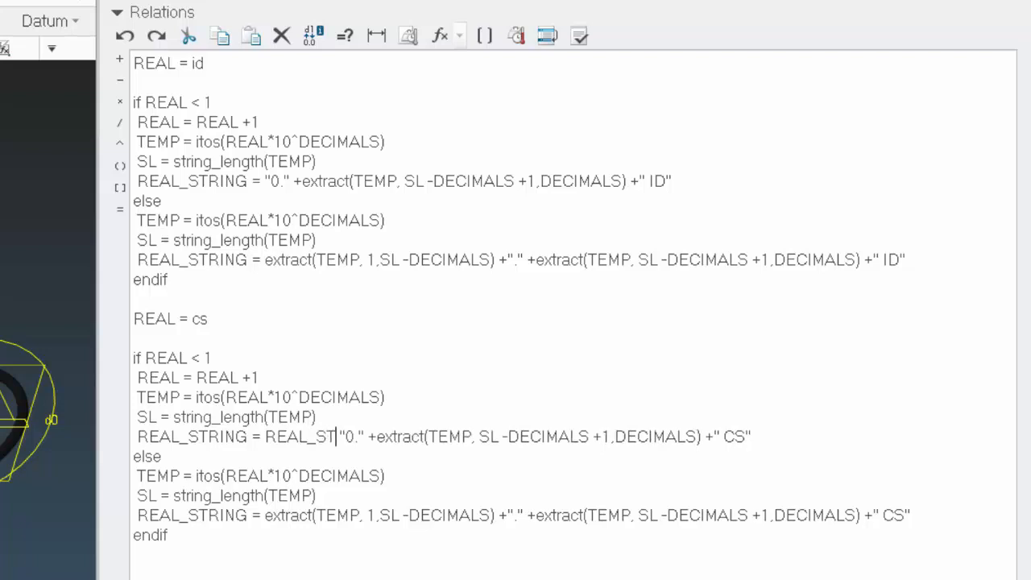
{"action": "type", "text": "IN "}
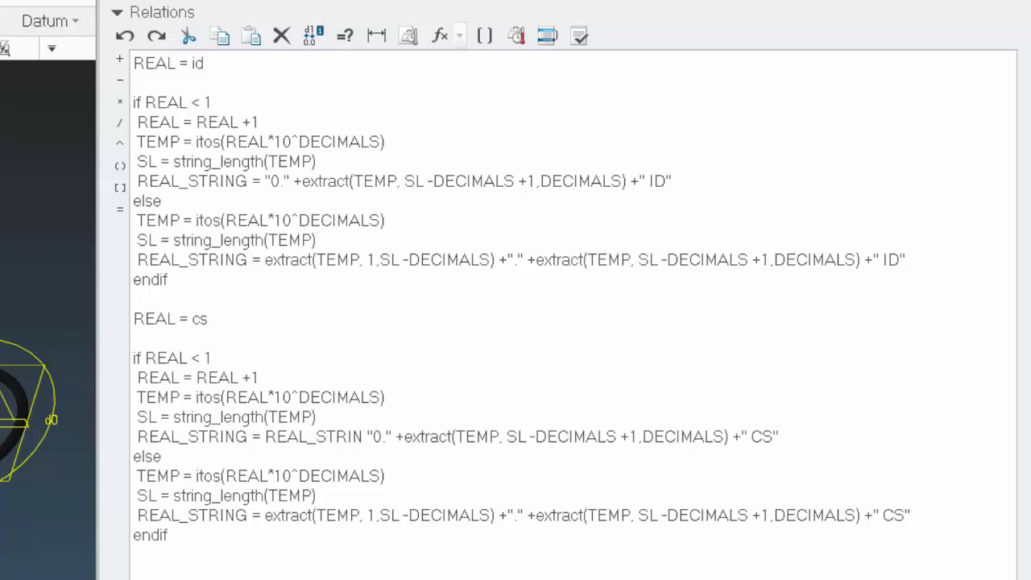
{"action": "type", "text": "G"}
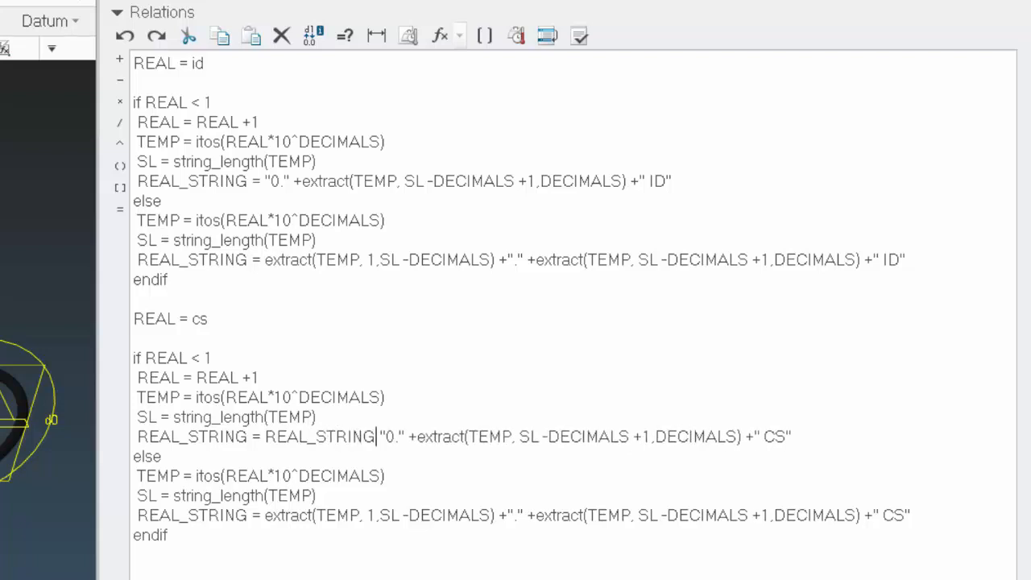
{"action": "type", "text": " +"}
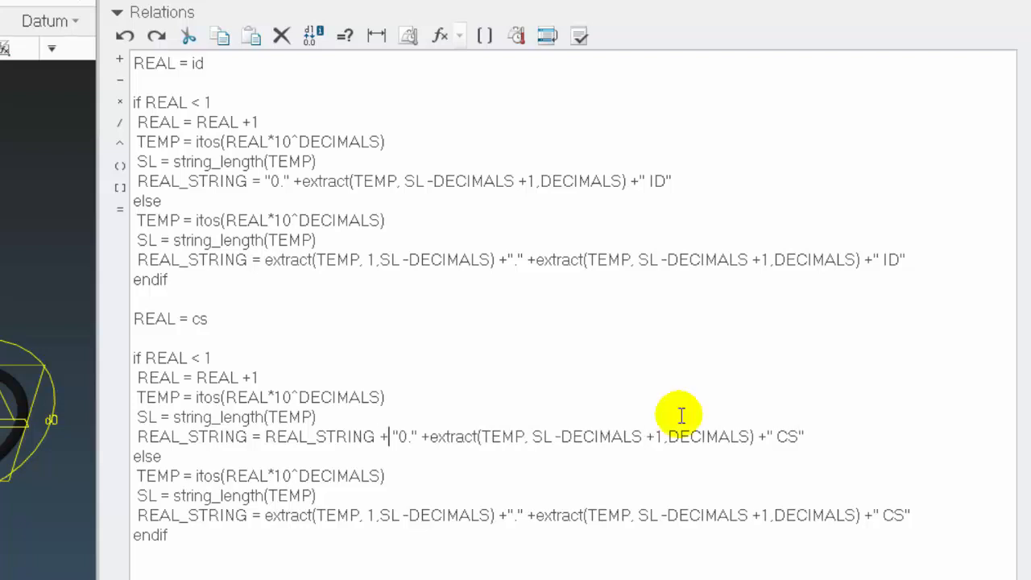
Copy the REAL_STRING + prefix in front of the first extract function in the second block's else branch.
{"action": "left_click_drag", "start_coordinate": [264, 437], "coordinate": [401, 436]}
{"action": "key", "text": "ctrl+c"}
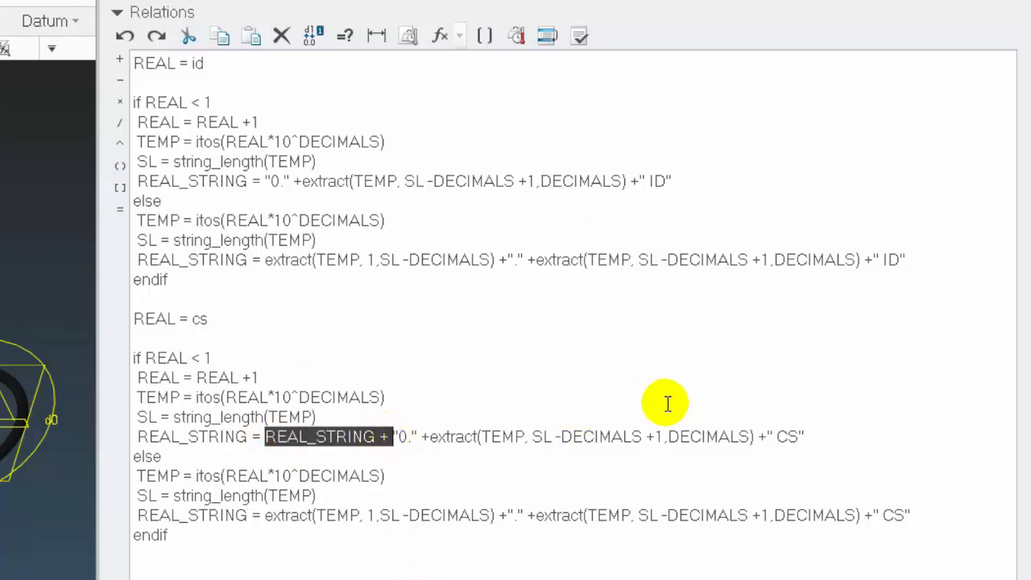
{"action": "left_click", "coordinate": [268, 516]}
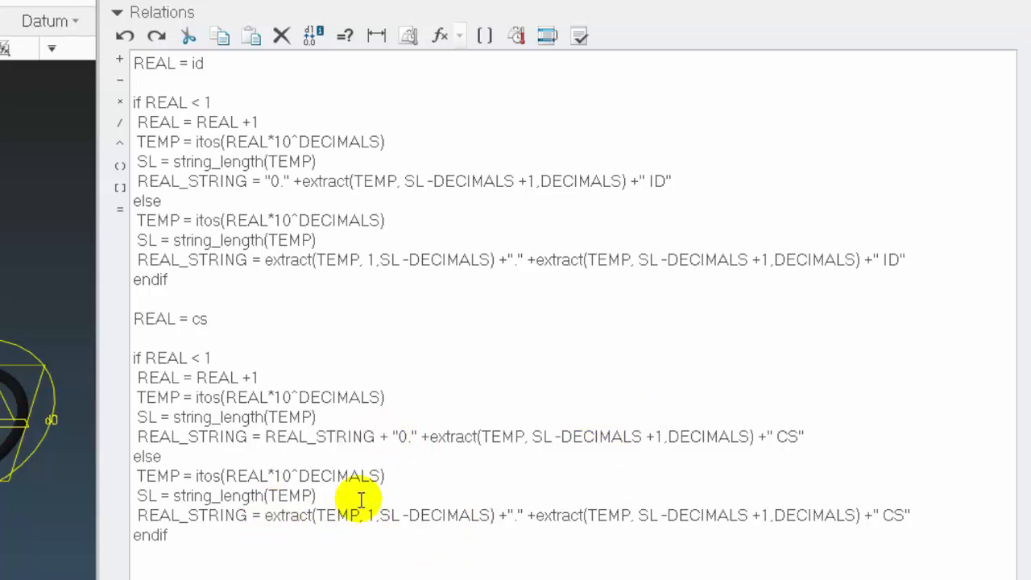
{"action": "key", "text": "ctrl+v"}
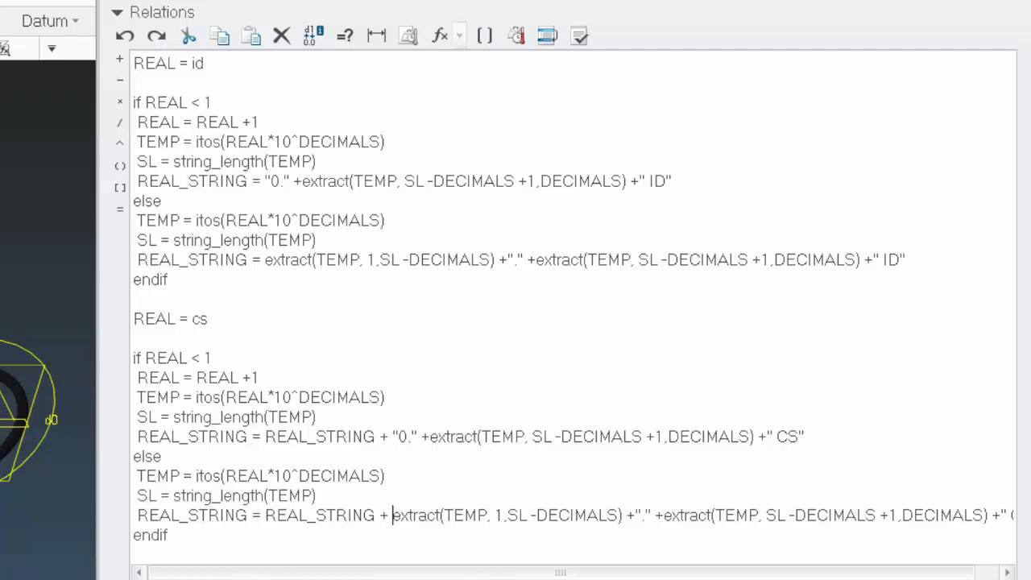
Accept the relations and regenerate the part so the sketch text includes the cross-section.
{"action": "key", "text": "ctrl+d"}
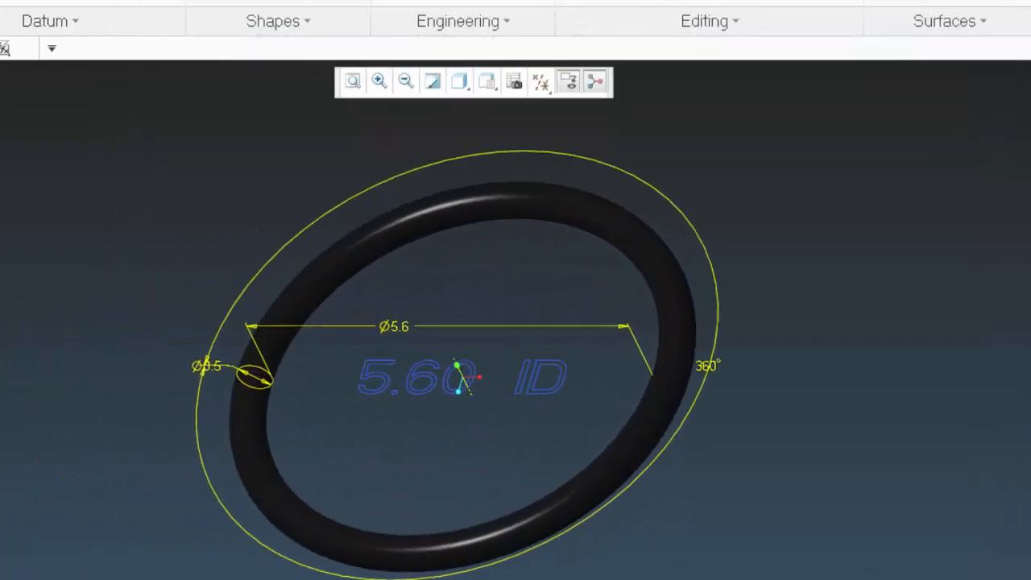
{"action": "key", "text": "ctrl+g"}
{"action": "middle_click_drag", "start_coordinate": [448, 381], "coordinate": [349, 488]}
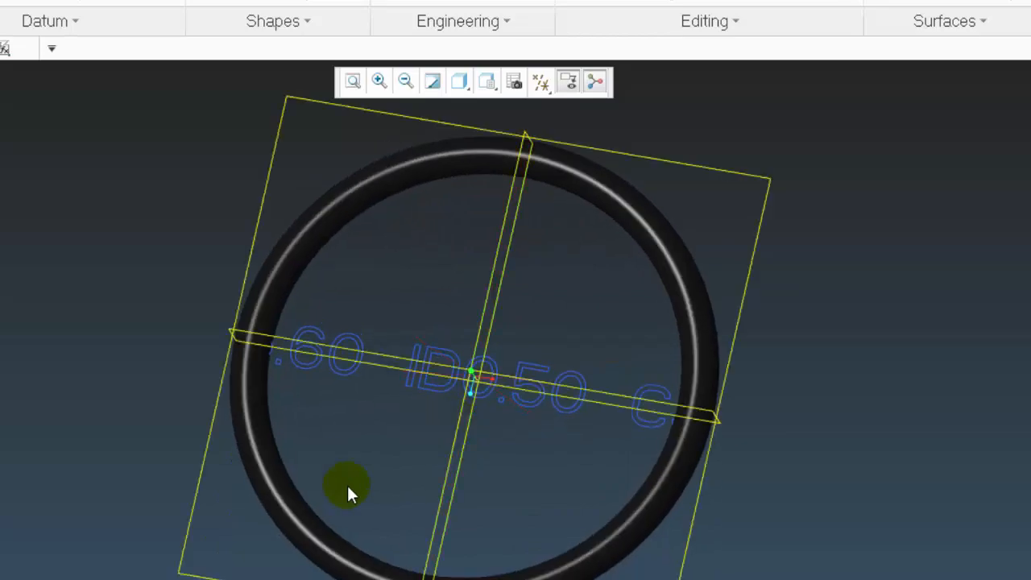
Display the sketch text's dimensions and rename its height dimension to tht.
{"action": "double_click", "coordinate": [349, 364]}
{"action": "scroll", "coordinate": [256, 352], "scroll_direction": "down", "scroll_amount": 3}
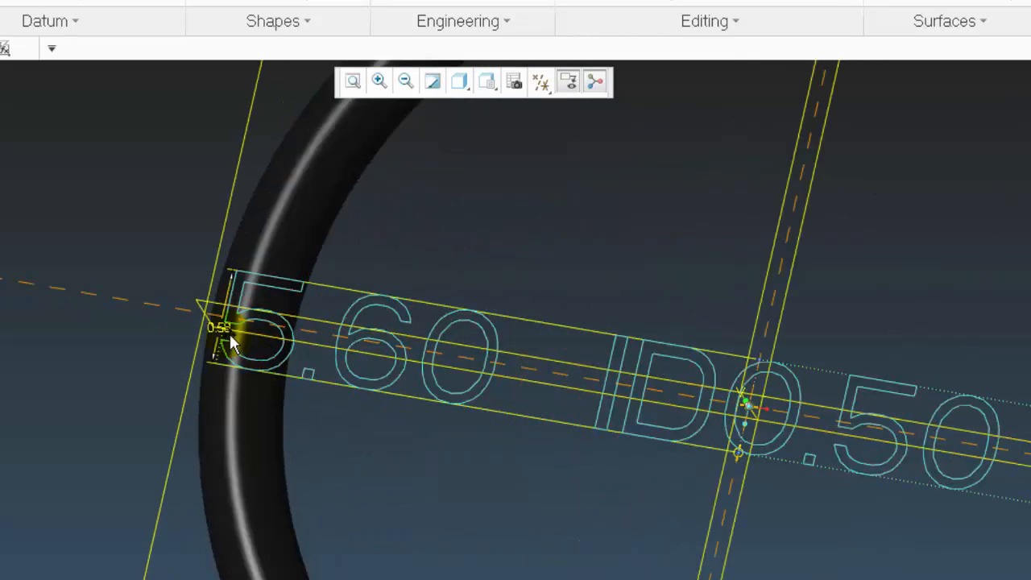
{"action": "scroll", "coordinate": [362, 389], "scroll_direction": "up", "scroll_amount": 3}
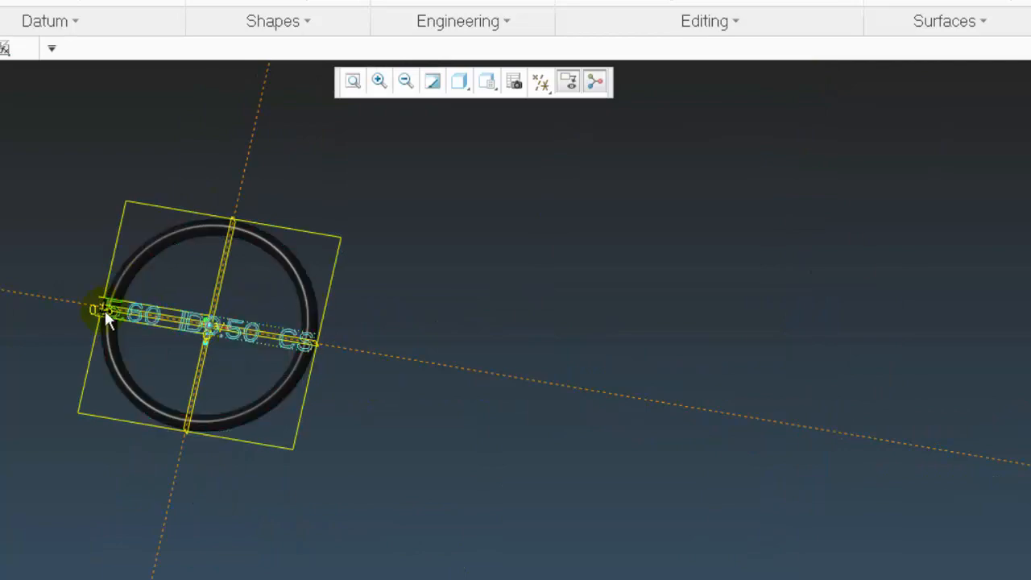
{"action": "scroll", "coordinate": [104, 314], "scroll_direction": "down", "scroll_amount": 3}
{"action": "scroll", "coordinate": [103, 303], "scroll_direction": "down", "scroll_amount": 2}
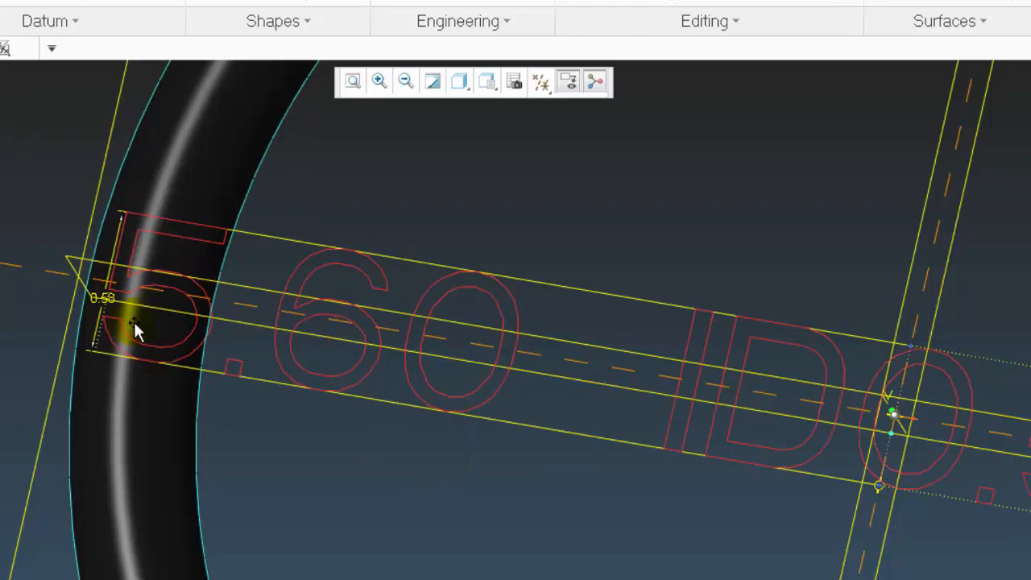
{"action": "scroll", "coordinate": [97, 321], "scroll_direction": "down", "scroll_amount": 3}
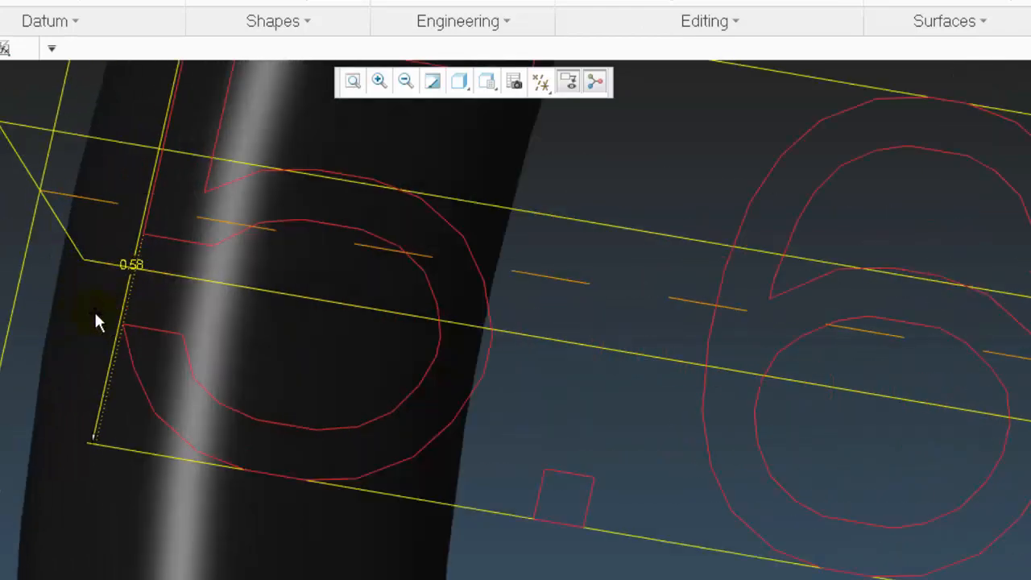
{"action": "left_click", "coordinate": [133, 259]}
{"action": "right_click", "coordinate": [133, 259]}
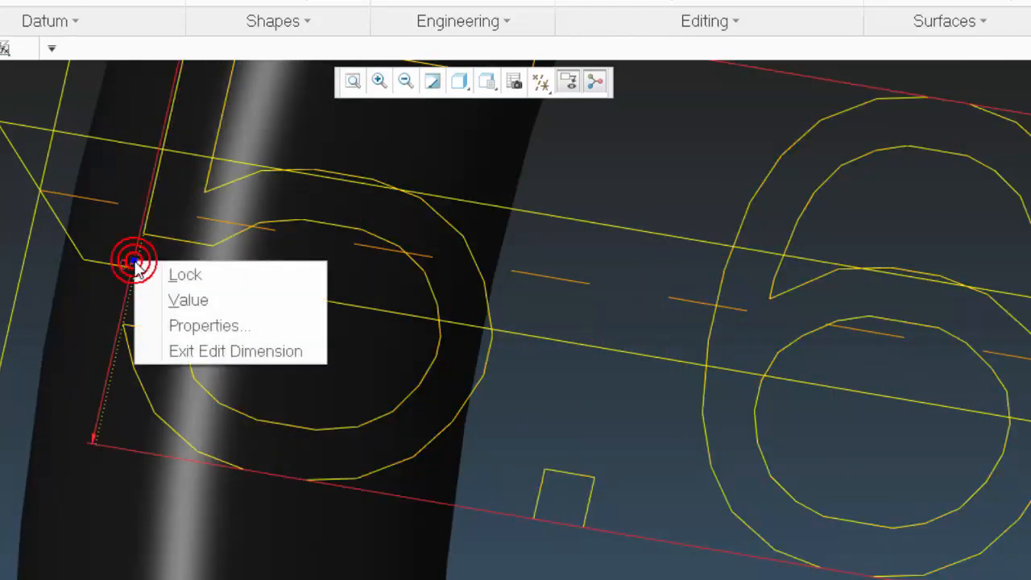
{"action": "left_click", "coordinate": [168, 322]}
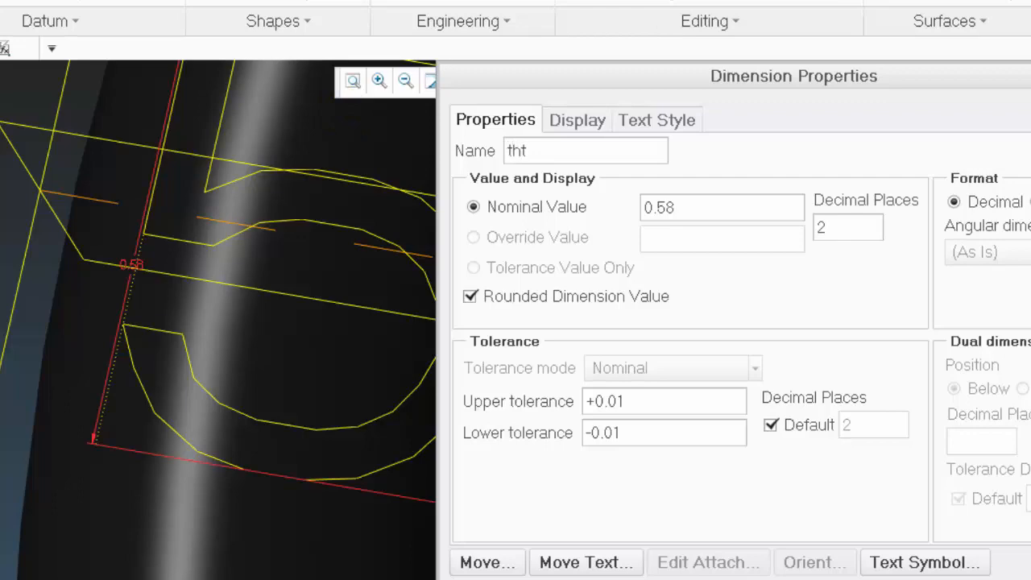
{"action": "left_click", "coordinate": [1028, 577]}
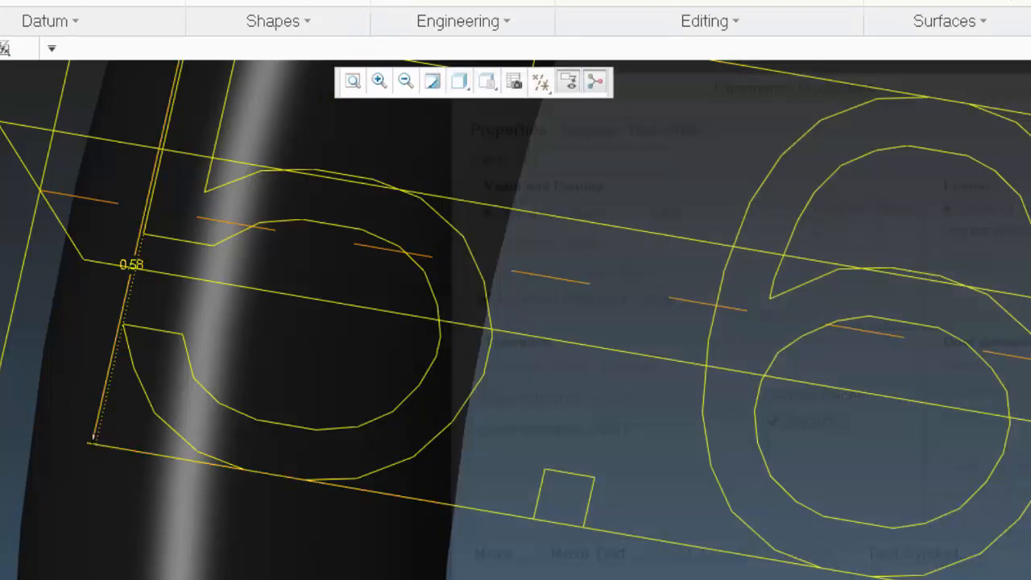
Add the relation tht = id*.1 above the first REAL = id line and regenerate the part.
{"action": "scroll", "coordinate": [270, 286], "scroll_direction": "down", "scroll_amount": 5}
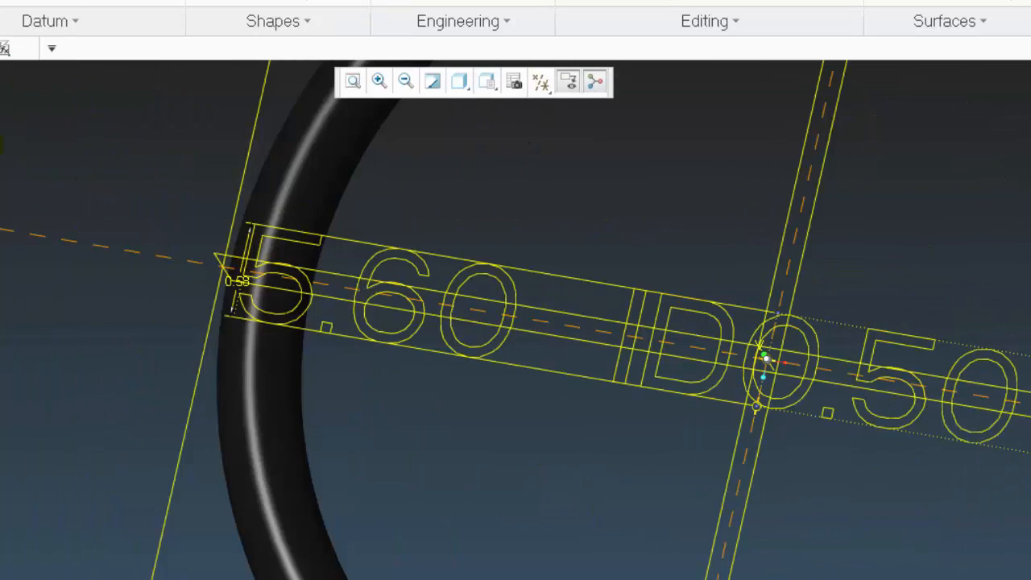
{"action": "scroll", "coordinate": [69, 231], "scroll_direction": "down", "scroll_amount": 4}
{"action": "scroll", "coordinate": [113, 278], "scroll_direction": "up", "scroll_amount": 5}
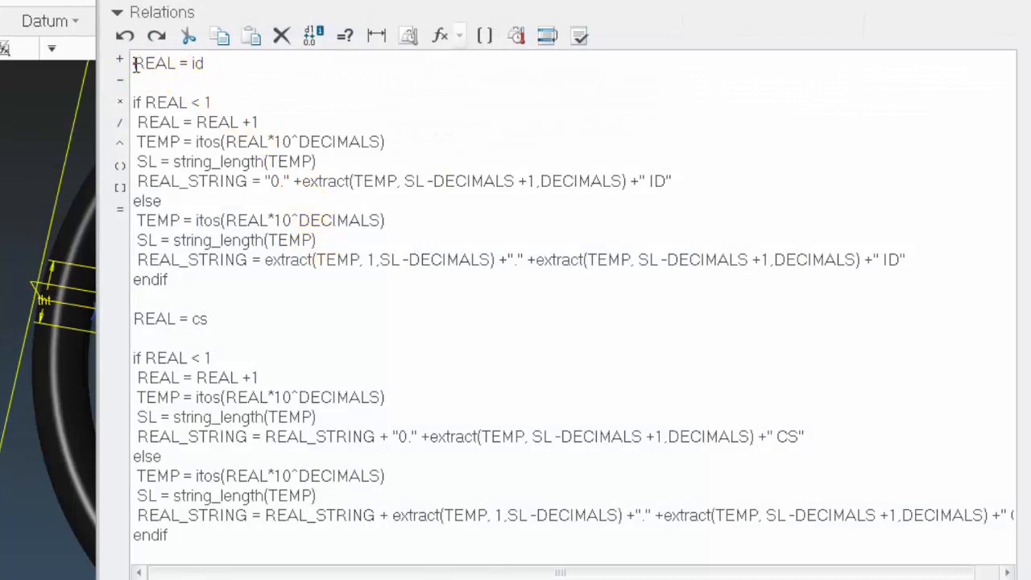
{"action": "key", "text": "Return"}
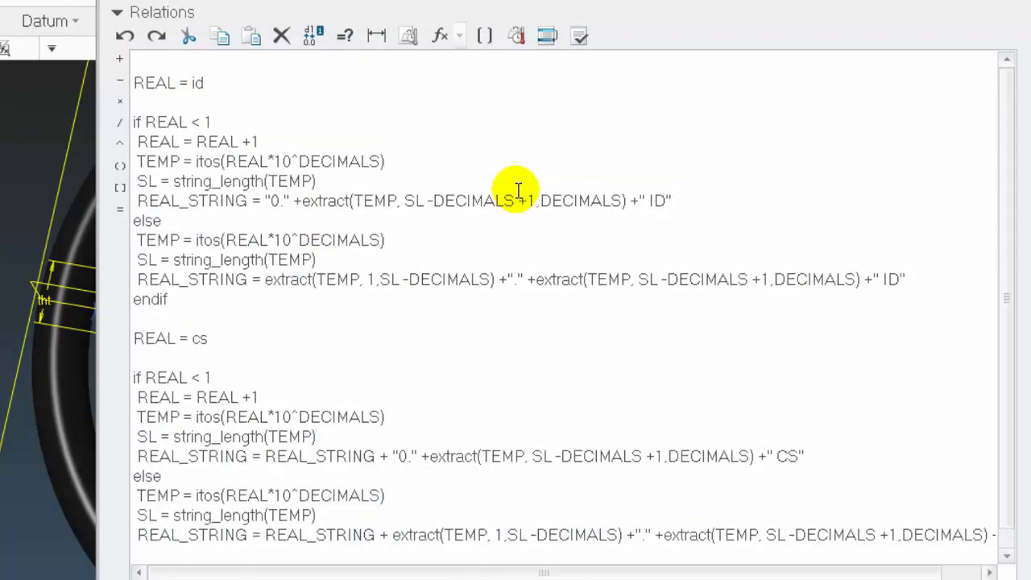
{"action": "left_click", "coordinate": [48, 307]}
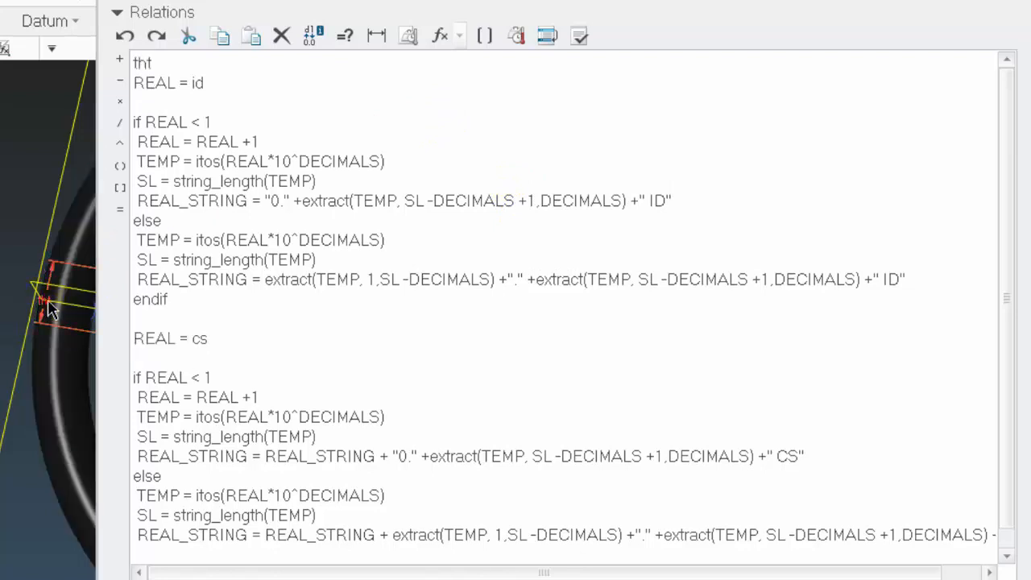
{"action": "left_click", "coordinate": [157, 64]}
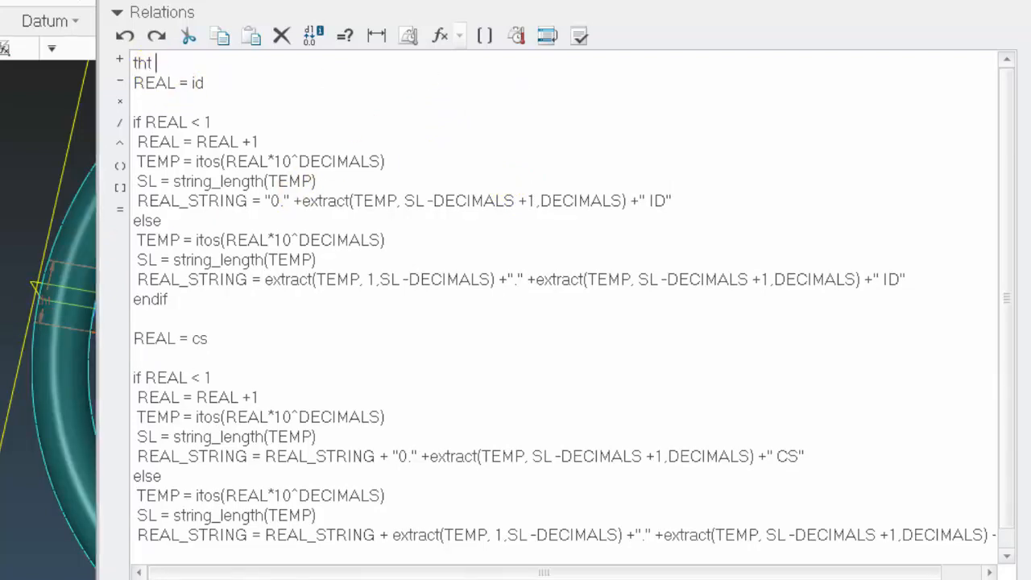
{"action": "type", "text": "= id*.1"}
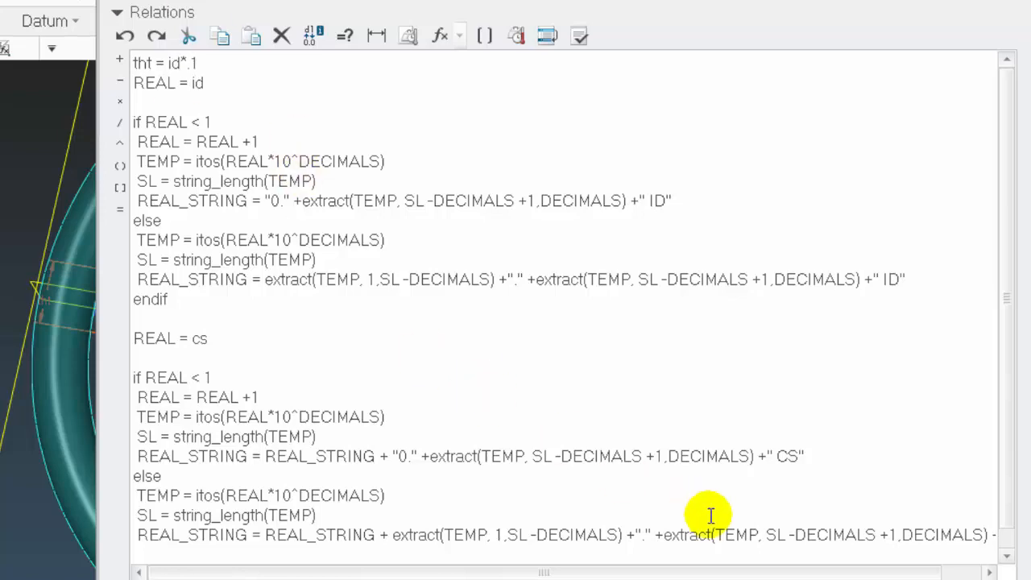
{"action": "left_click", "coordinate": [822, 579]}
{"action": "key", "text": "ctrl+g"}
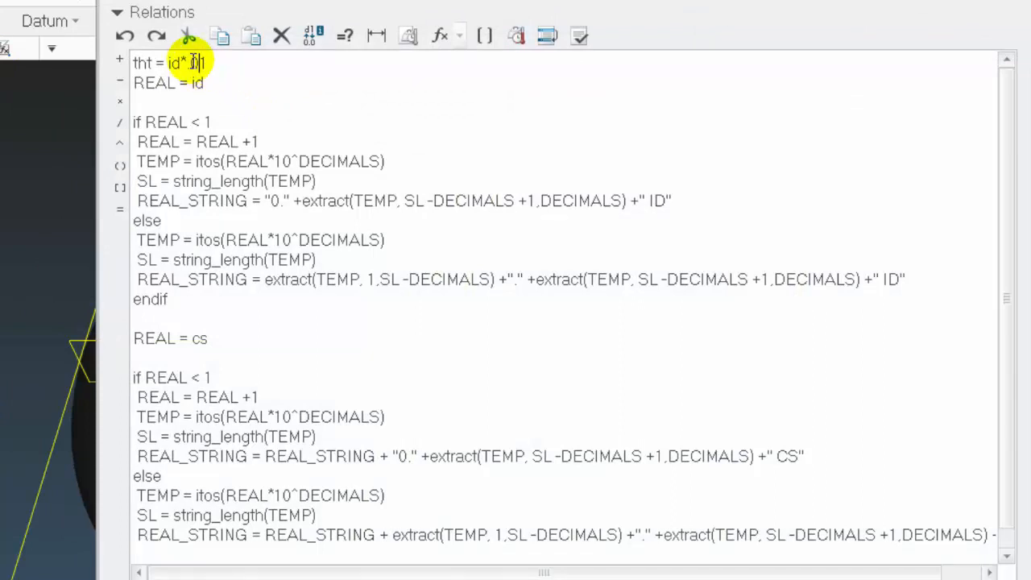
Change the text height relation to tht = id*.05 and regenerate the part.
{"action": "left_click_drag", "start_coordinate": [195, 62], "coordinate": [219, 63]}
{"action": "left_click", "coordinate": [244, 59]}
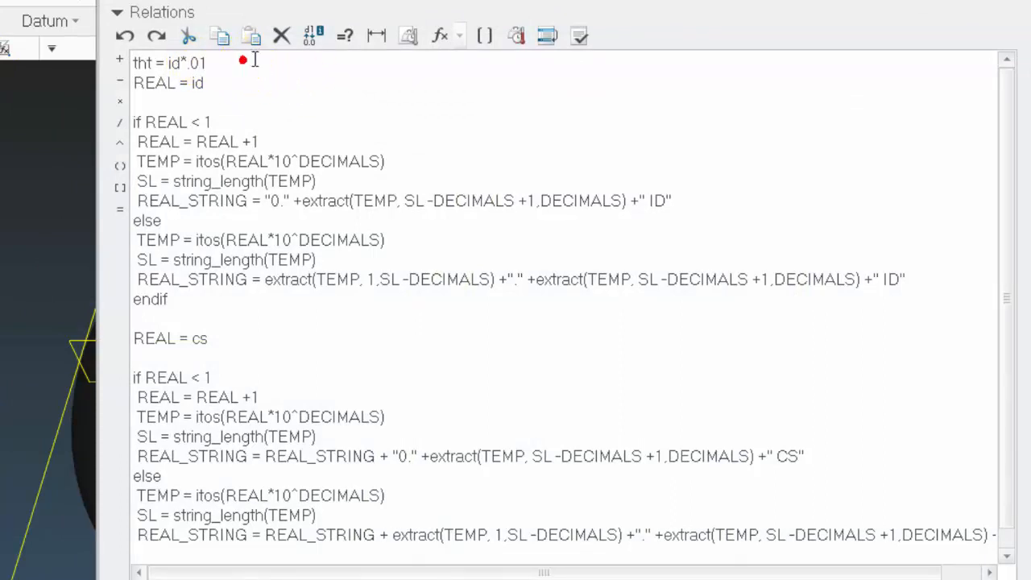
{"action": "key", "text": "BackSpace"}
{"action": "type", "text": "5"}
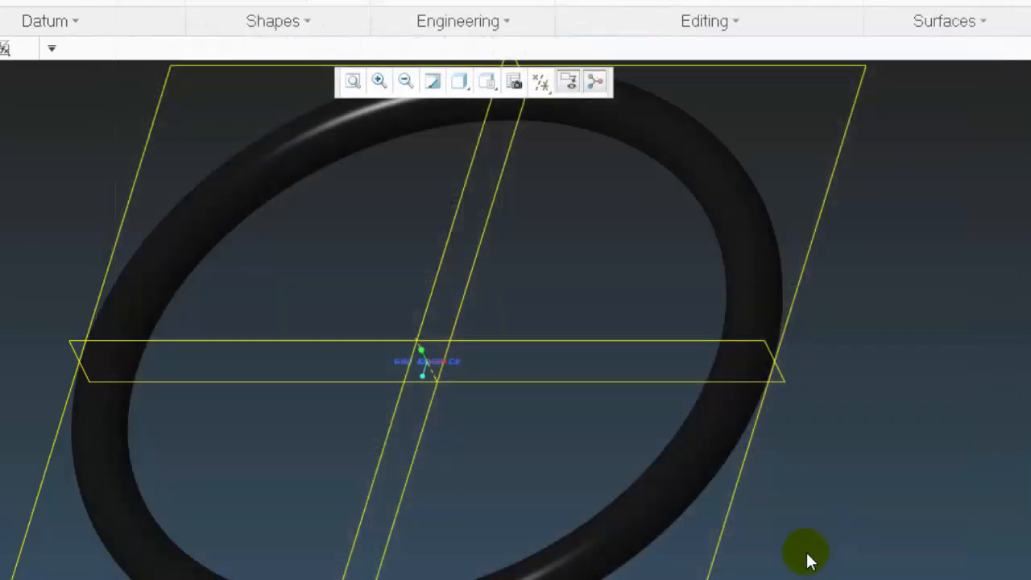
{"action": "key", "text": "ctrl+g"}
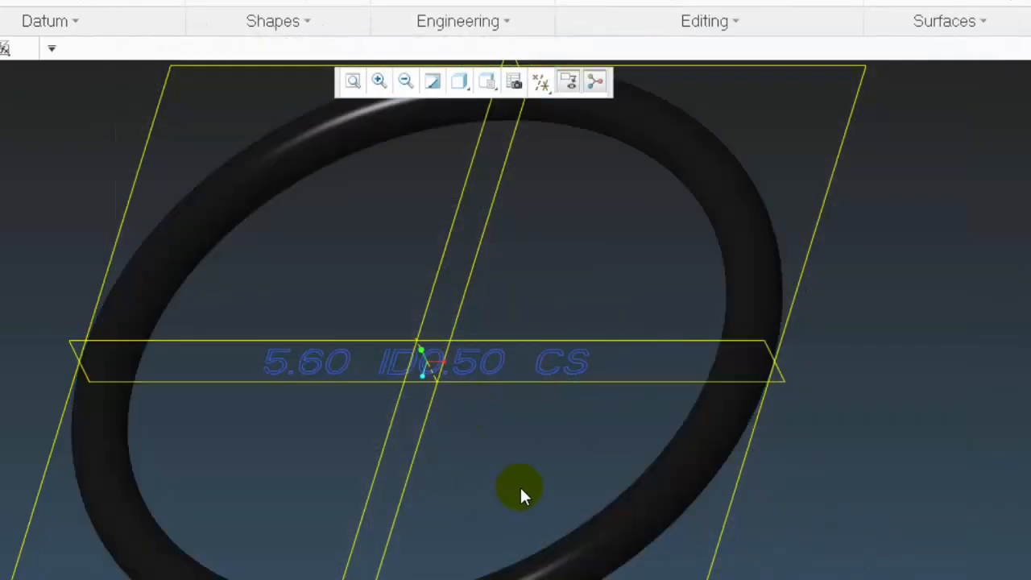
Insert a space-padded X before 0. inside the quoted string of the second relation block's if branch.
{"action": "middle_click_drag", "start_coordinate": [566, 429], "coordinate": [571, 457]}
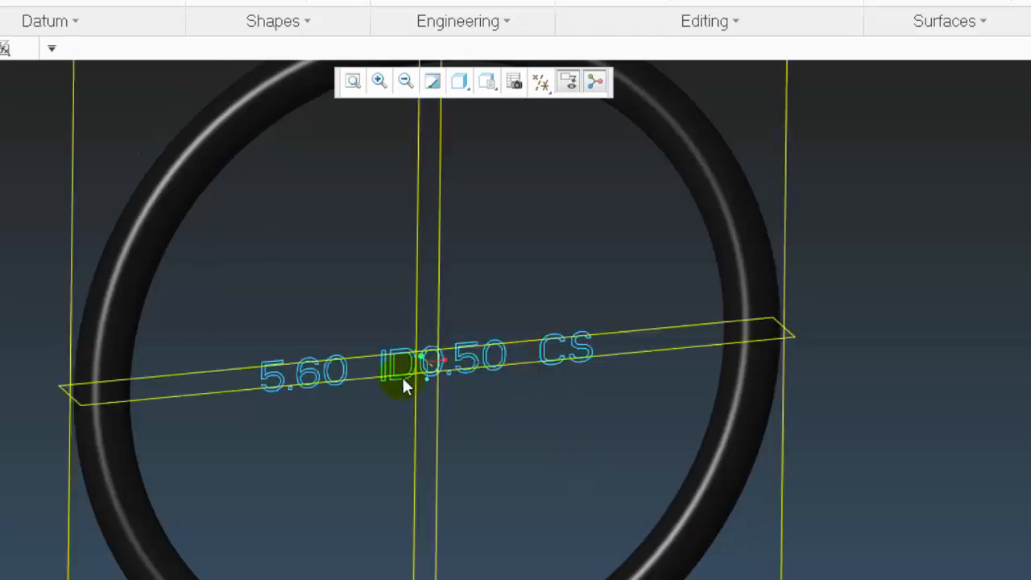
{"action": "middle_click_drag", "start_coordinate": [405, 564], "coordinate": [403, 444]}
{"action": "scroll", "coordinate": [380, 363], "scroll_direction": "up", "scroll_amount": 3}
{"action": "scroll", "coordinate": [380, 363], "scroll_direction": "up", "scroll_amount": 2}
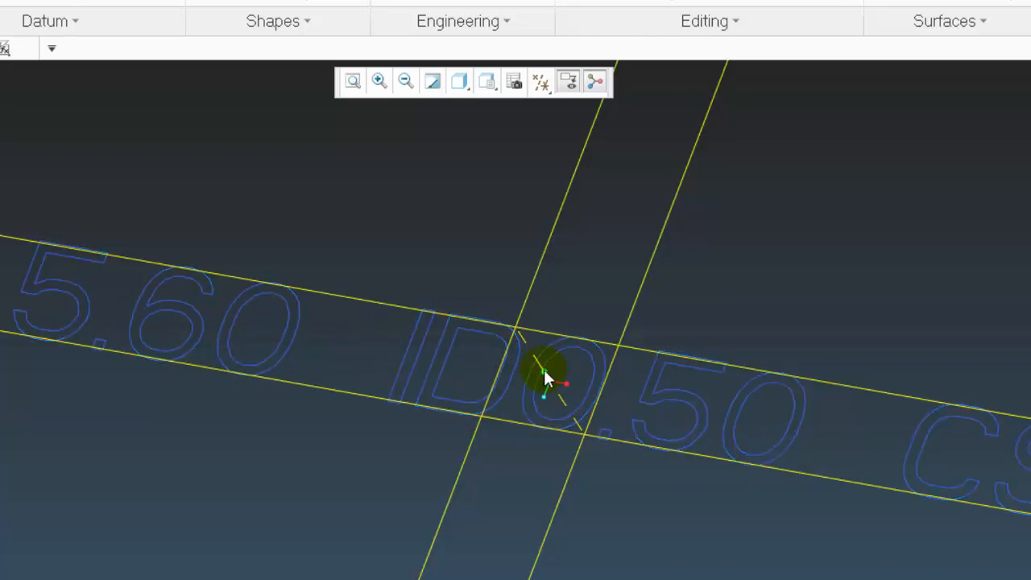
{"action": "scroll", "coordinate": [359, 211], "scroll_direction": "down", "scroll_amount": 5}
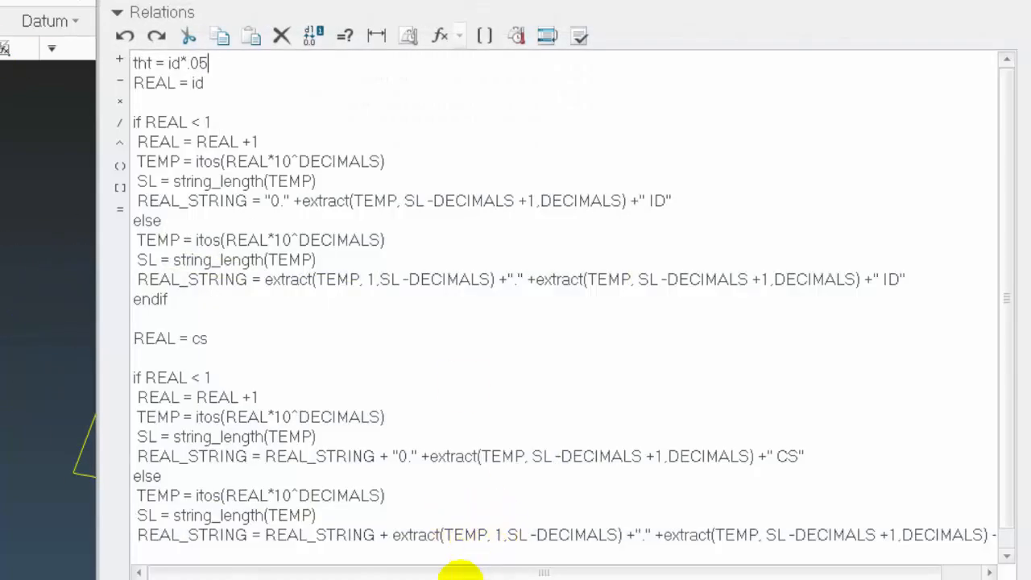
{"action": "scroll", "coordinate": [435, 544], "scroll_direction": "down", "scroll_amount": 1}
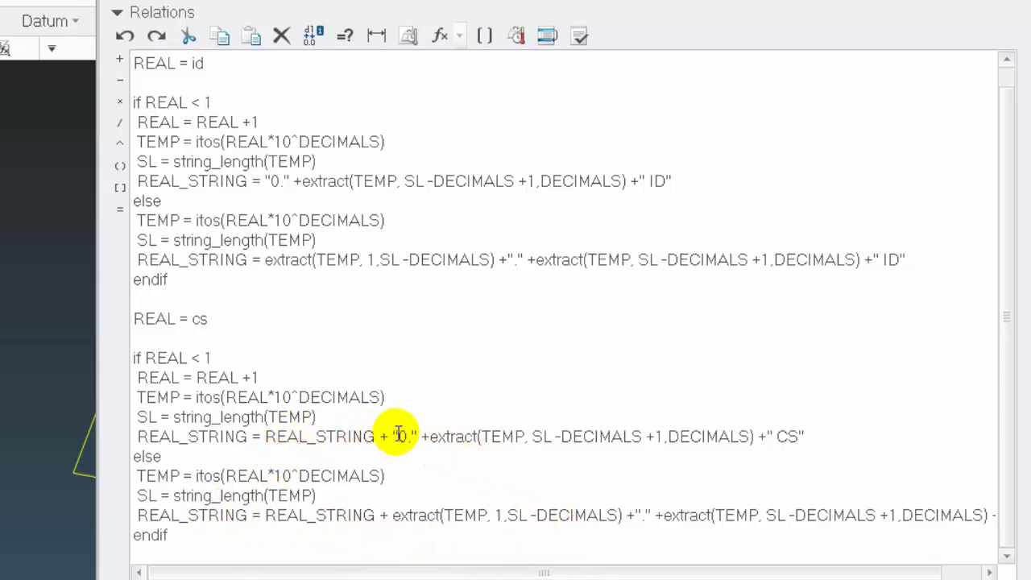
{"action": "left_click", "coordinate": [399, 436]}
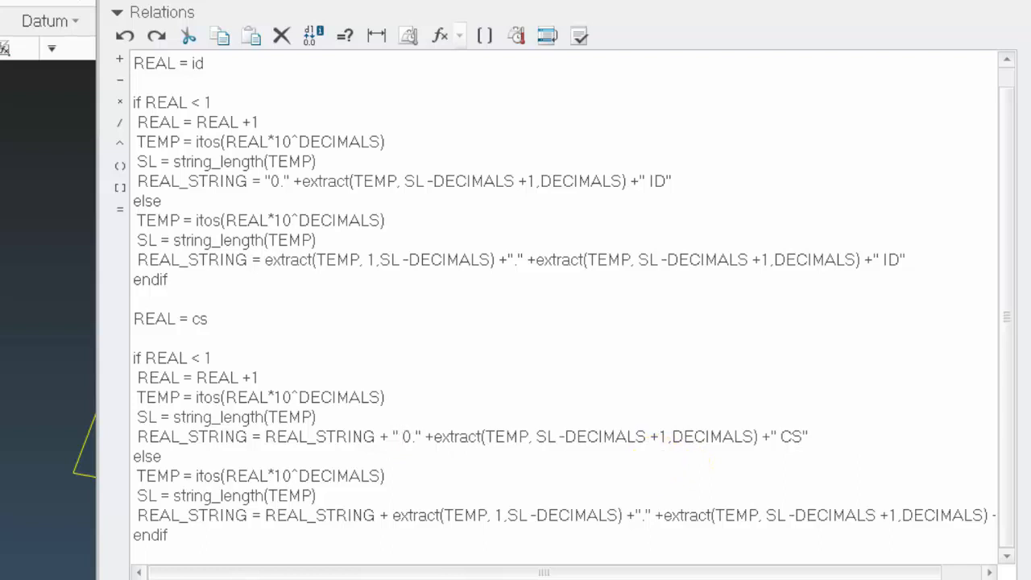
{"action": "type", "text": "X"}
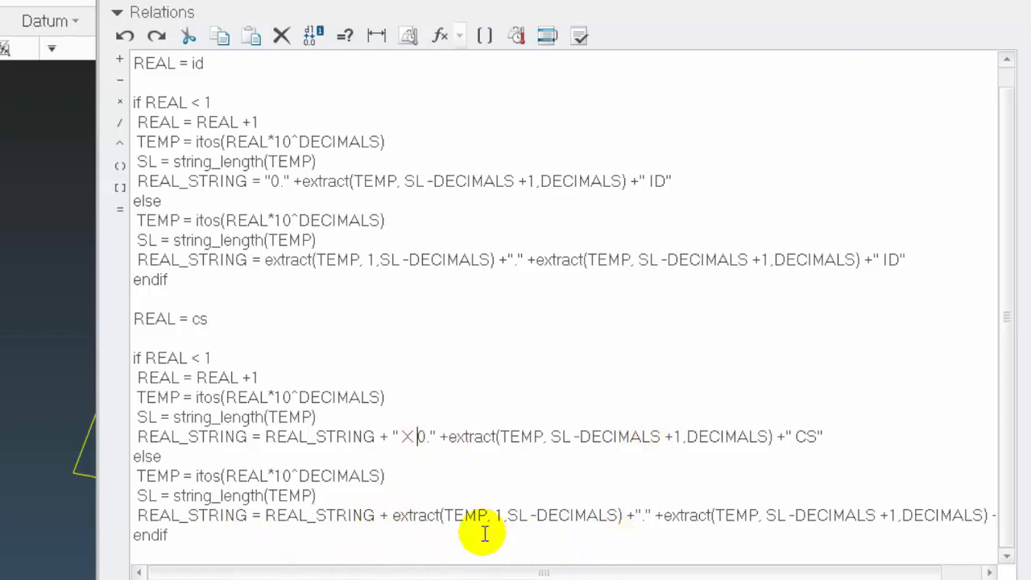
Insert the string " X " followed by + before the first extract function in the second block's else branch and accept the relations.
{"action": "left_click", "coordinate": [387, 514]}
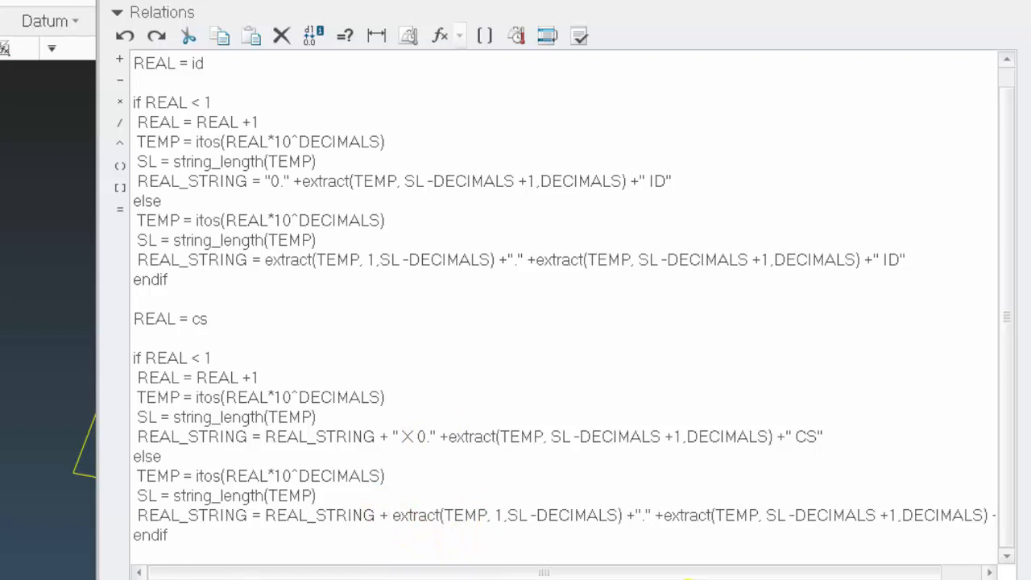
{"action": "type", "text": "\"\""}
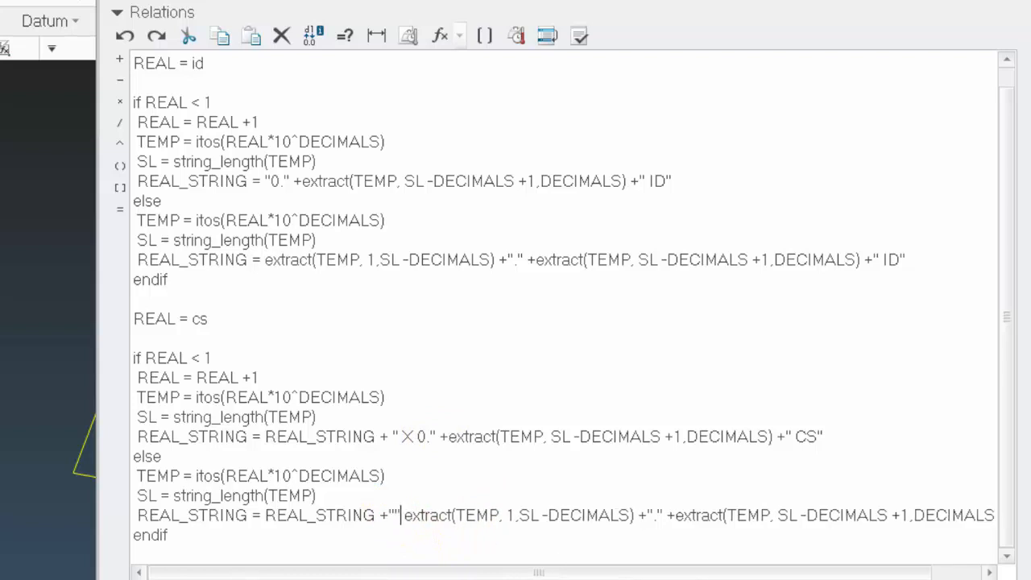
{"action": "key", "text": "Left"}
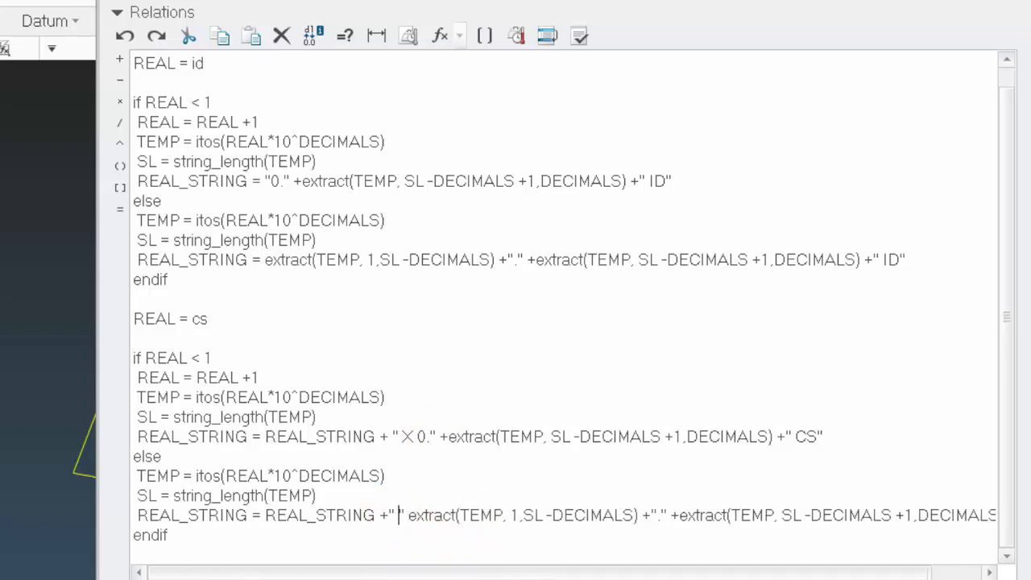
{"action": "type", "text": "X"}
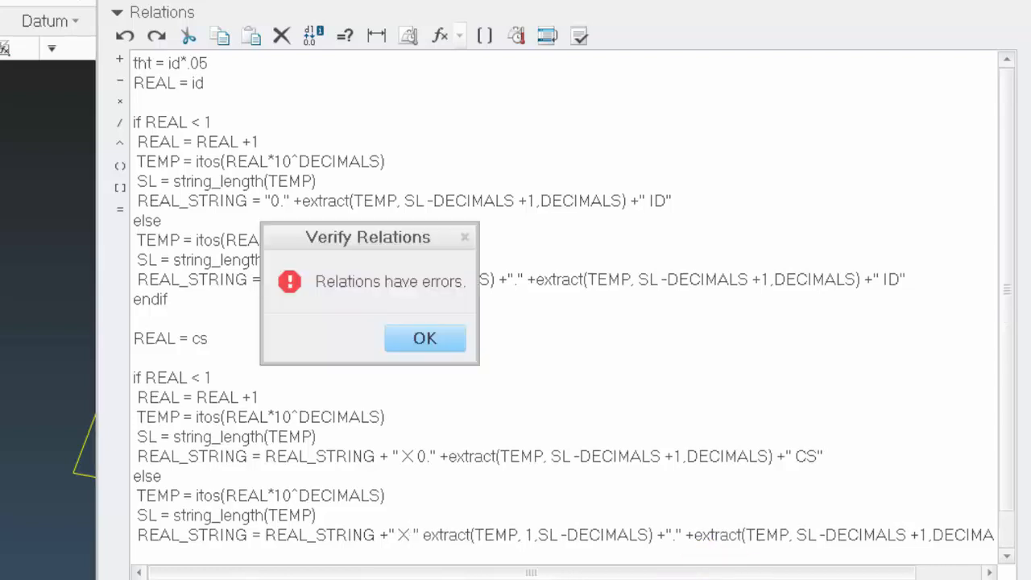
{"action": "left_click", "coordinate": [444, 334]}
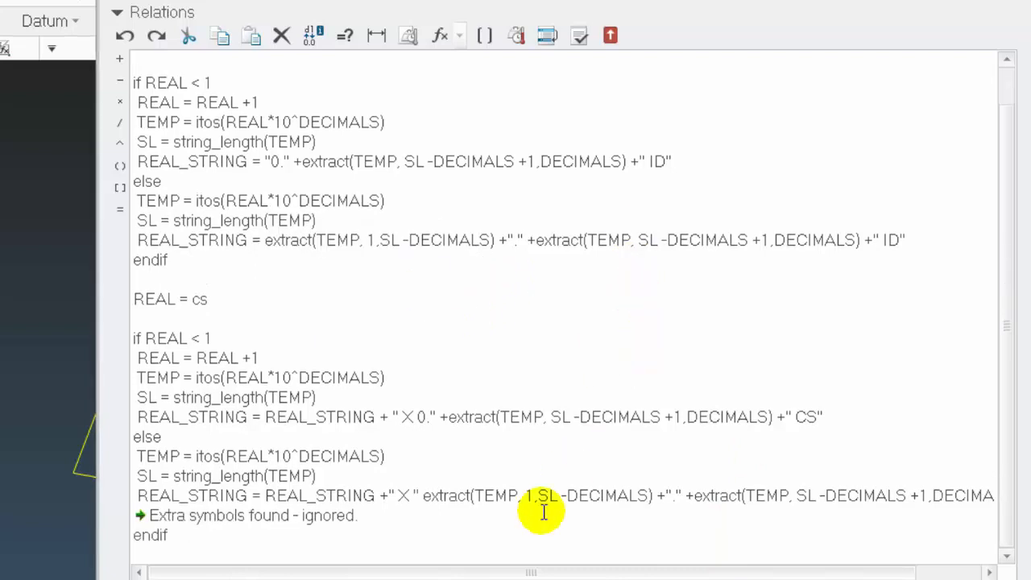
{"action": "left_click", "coordinate": [424, 491]}
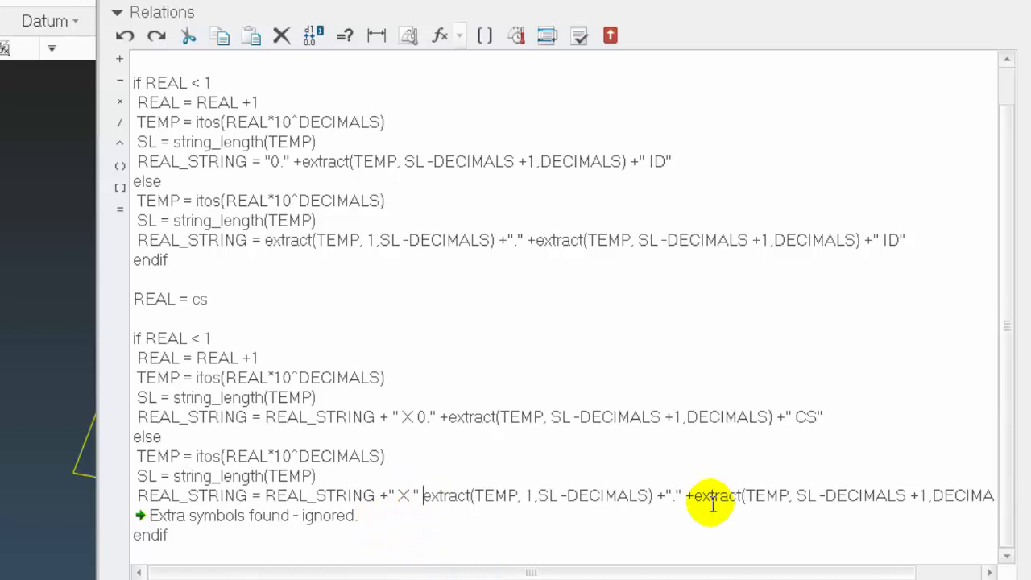
{"action": "type", "text": "+"}
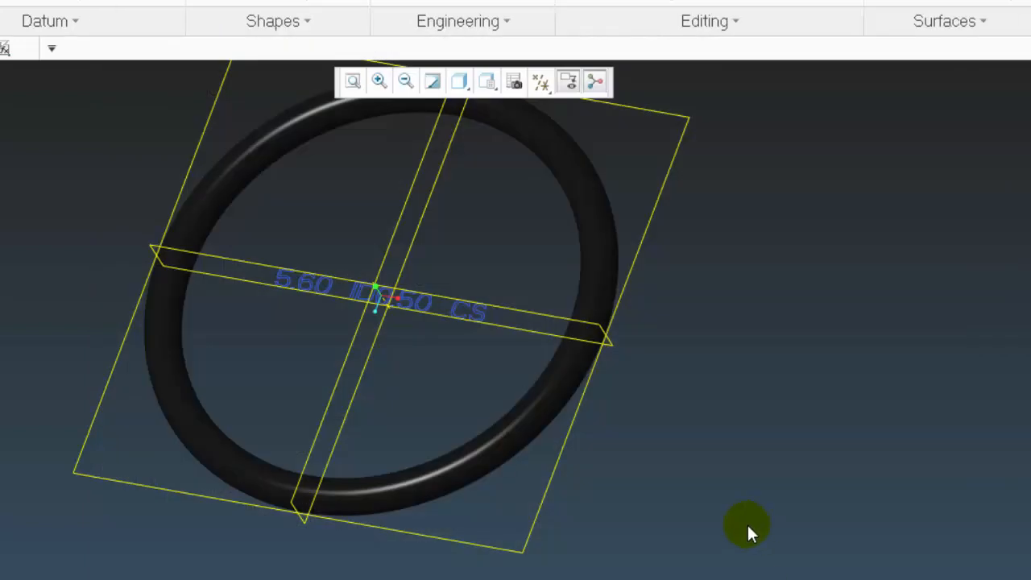
Regenerate the part with the X separator in the sketch text, inspect the text and restore the default orientation.
{"action": "middle_click_drag", "start_coordinate": [627, 453], "coordinate": [654, 490]}
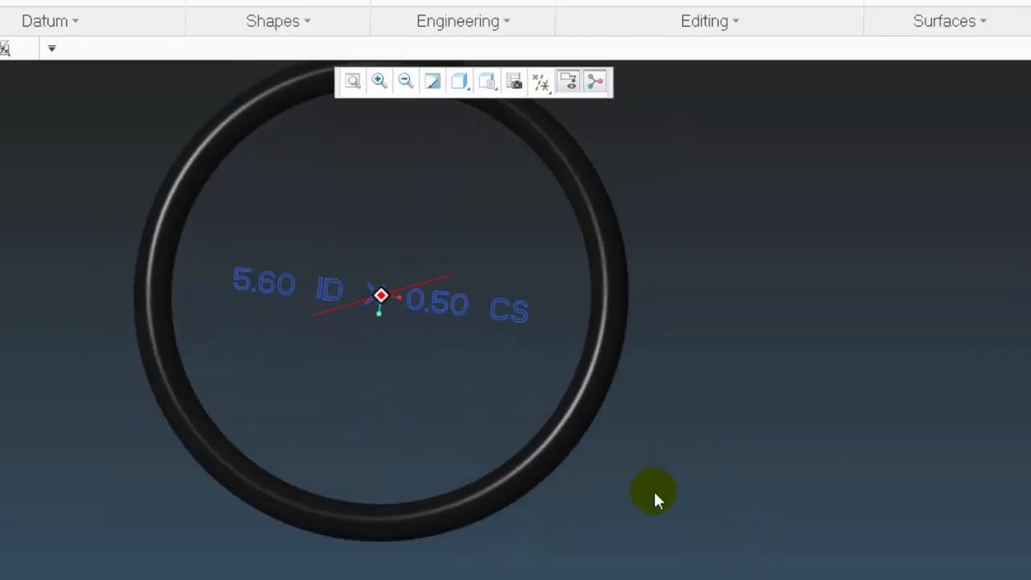
{"action": "scroll", "coordinate": [395, 332], "scroll_direction": "down", "scroll_amount": 5}
{"action": "middle_click_drag", "start_coordinate": [548, 390], "coordinate": [532, 417]}
{"action": "scroll", "coordinate": [532, 416], "scroll_direction": "up", "scroll_amount": 5}
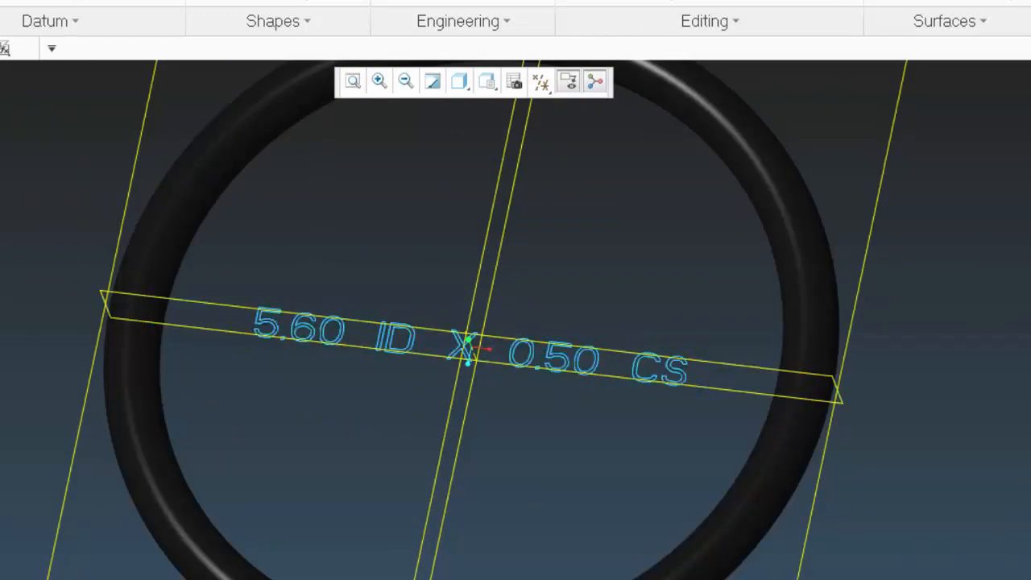
{"action": "left_click", "coordinate": [442, 469]}
{"action": "middle_click_drag", "start_coordinate": [442, 468], "coordinate": [354, 345]}
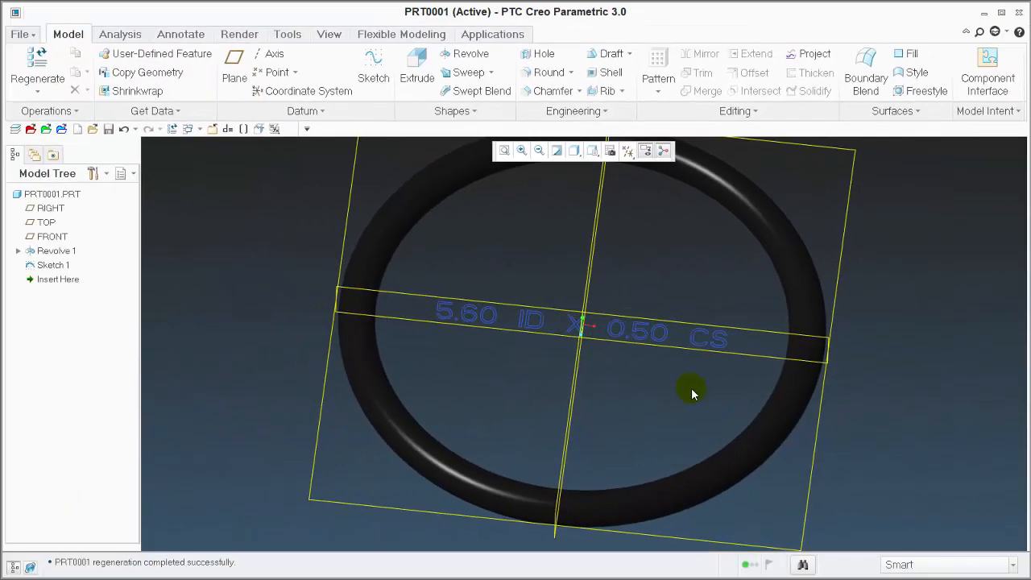
{"action": "key", "text": "ctrl+g"}
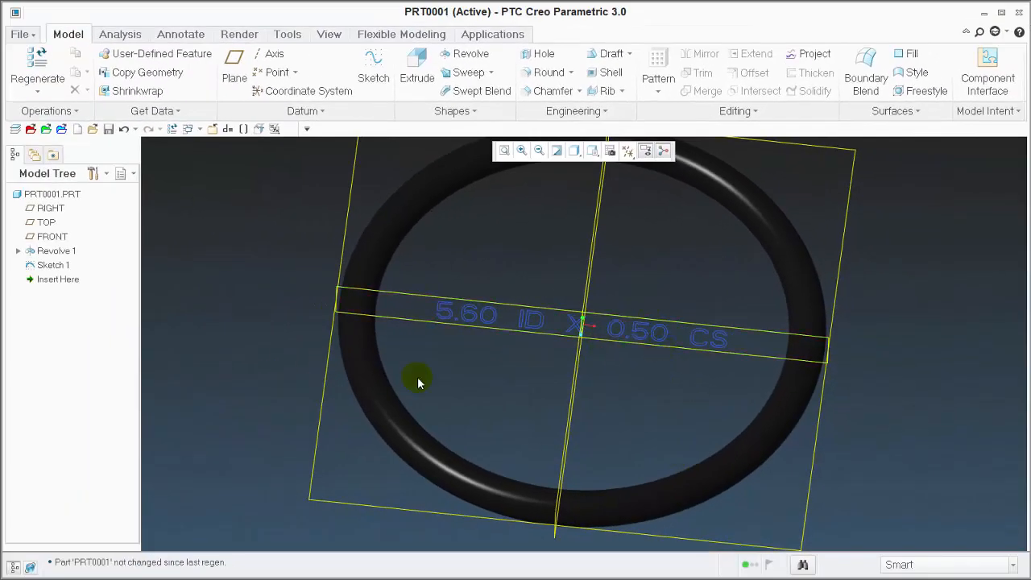
{"action": "key", "text": "ctrl+d"}
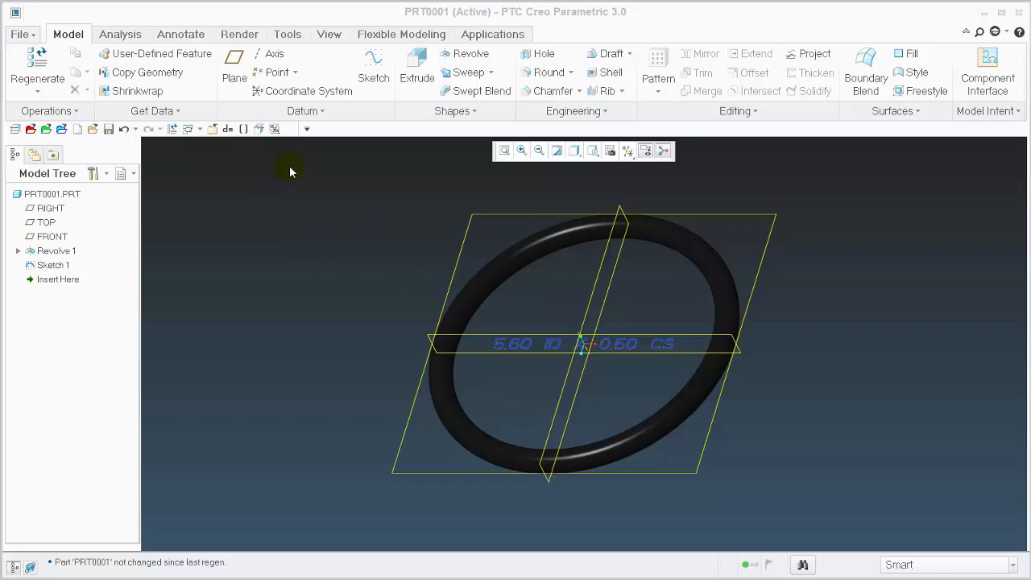
Delete the second relation block, from REAL = cs through its closing endif, in the part's relations.
{"action": "left_click", "coordinate": [229, 129]}
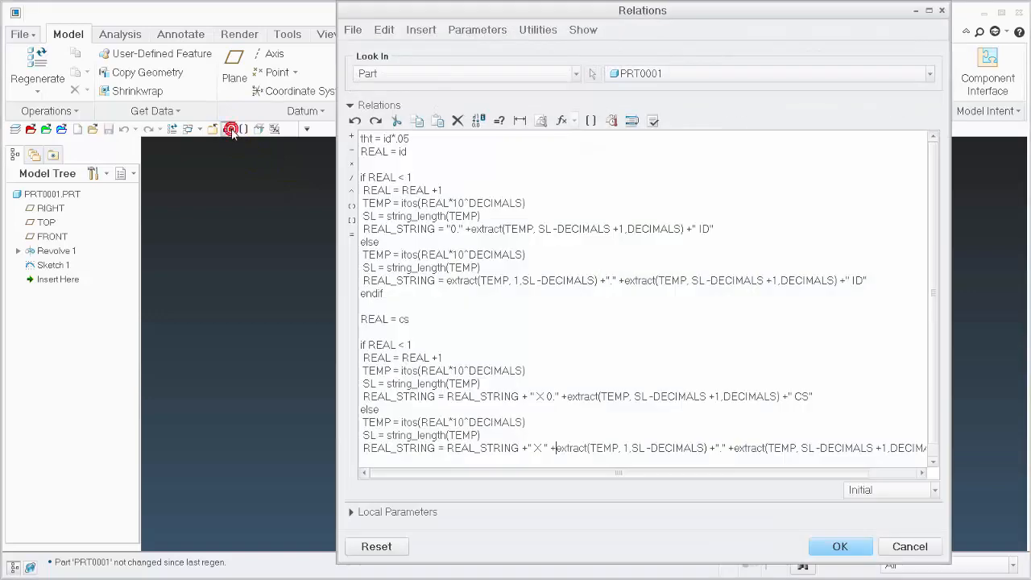
{"action": "scroll", "coordinate": [457, 466], "scroll_direction": "down", "scroll_amount": 1}
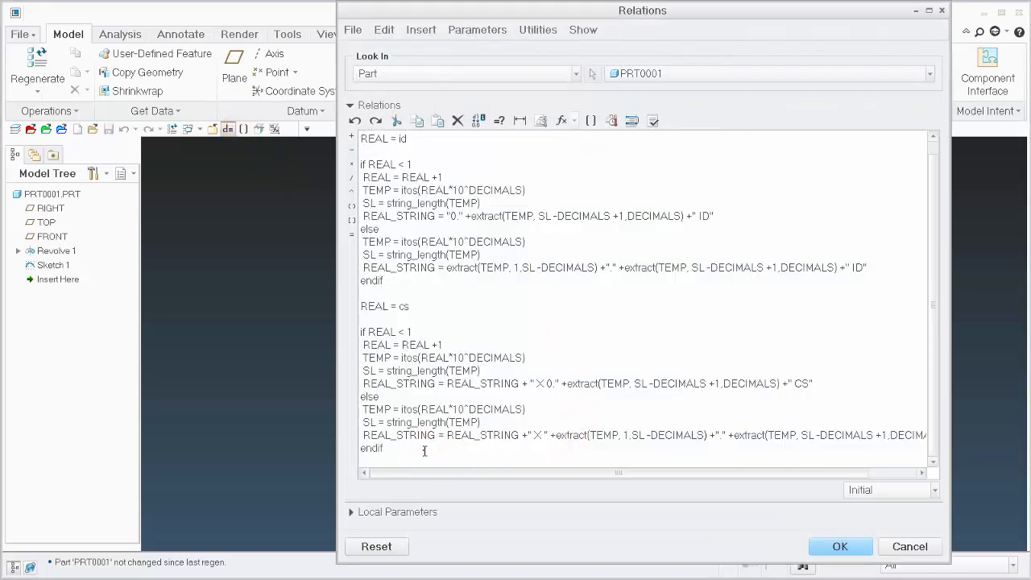
{"action": "left_click_drag", "start_coordinate": [424, 451], "coordinate": [348, 303]}
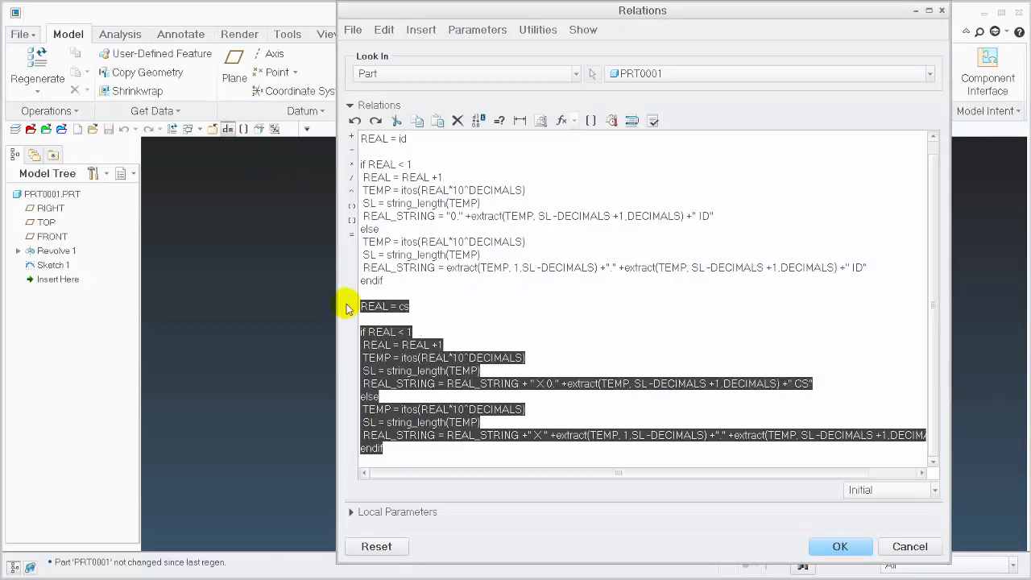
{"action": "key", "text": "Delete"}
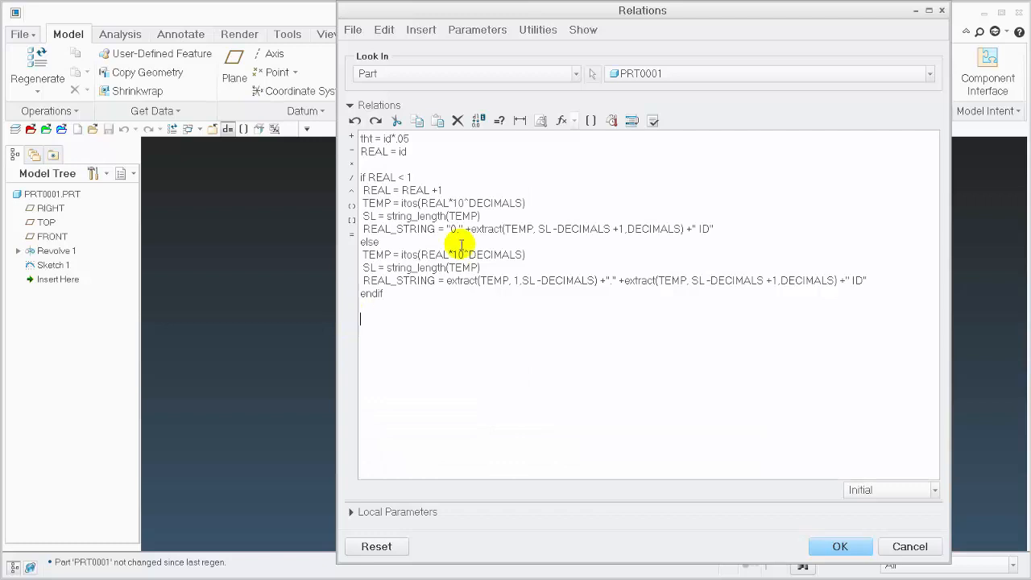
Show the local parameters below the relations and delete the tht = id*.05 relation.
{"action": "left_click", "coordinate": [409, 512]}
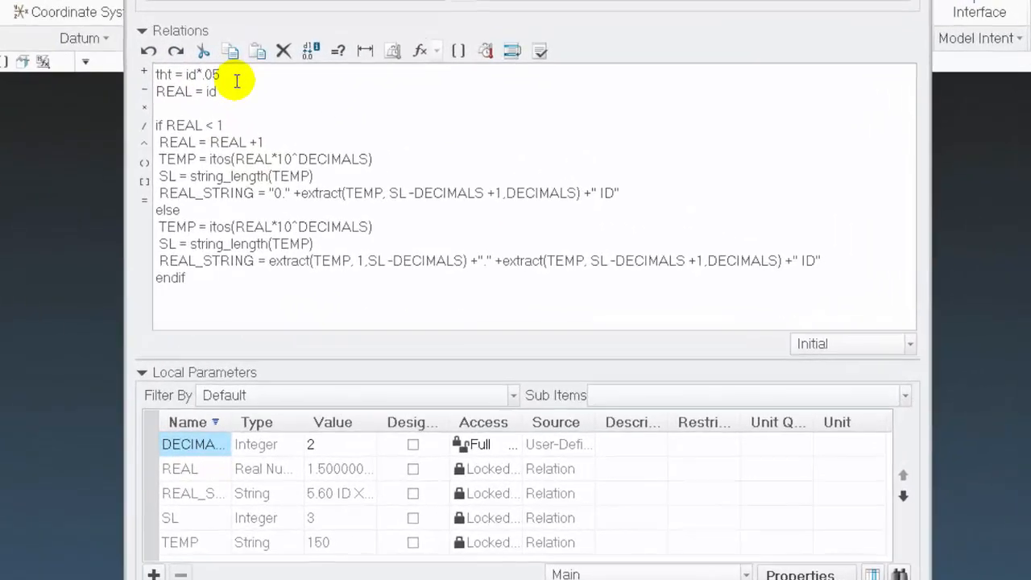
{"action": "triple_click", "coordinate": [230, 76]}
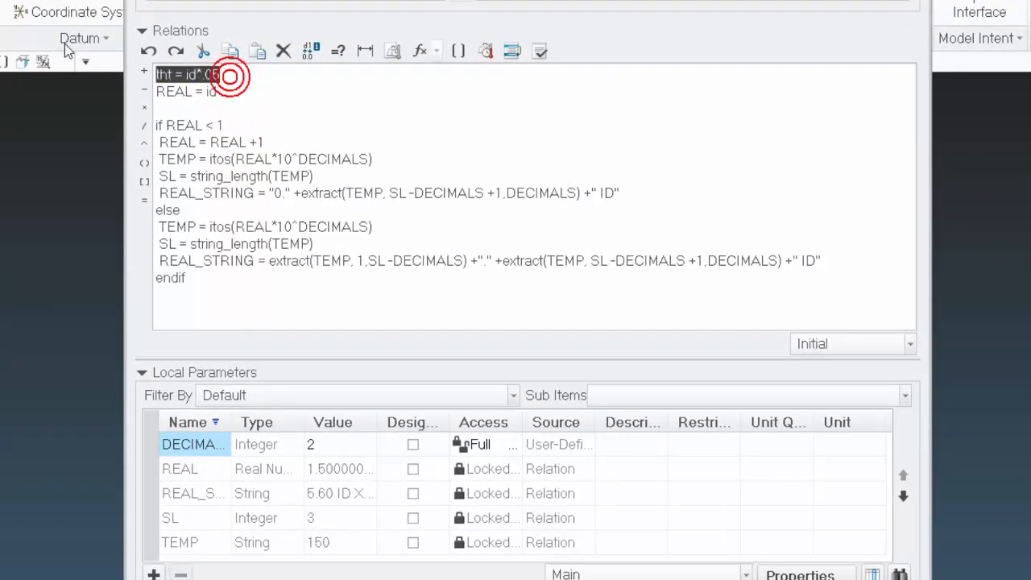
{"action": "key", "text": "Delete"}
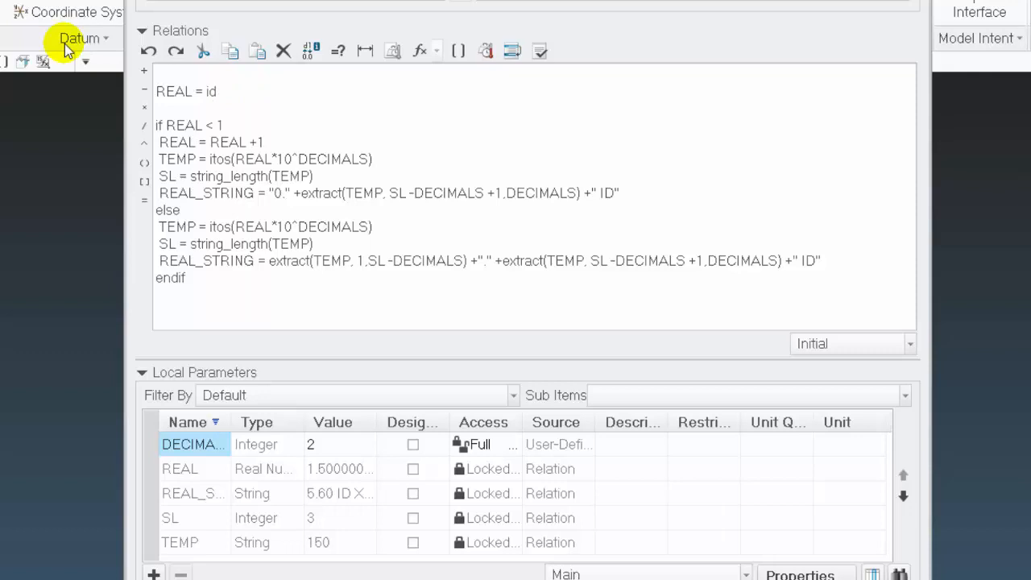
Replace id with 1.005 in the REAL relation, verify the relations and widen the local parameters' Name column to read the results.
{"action": "double_click", "coordinate": [211, 92]}
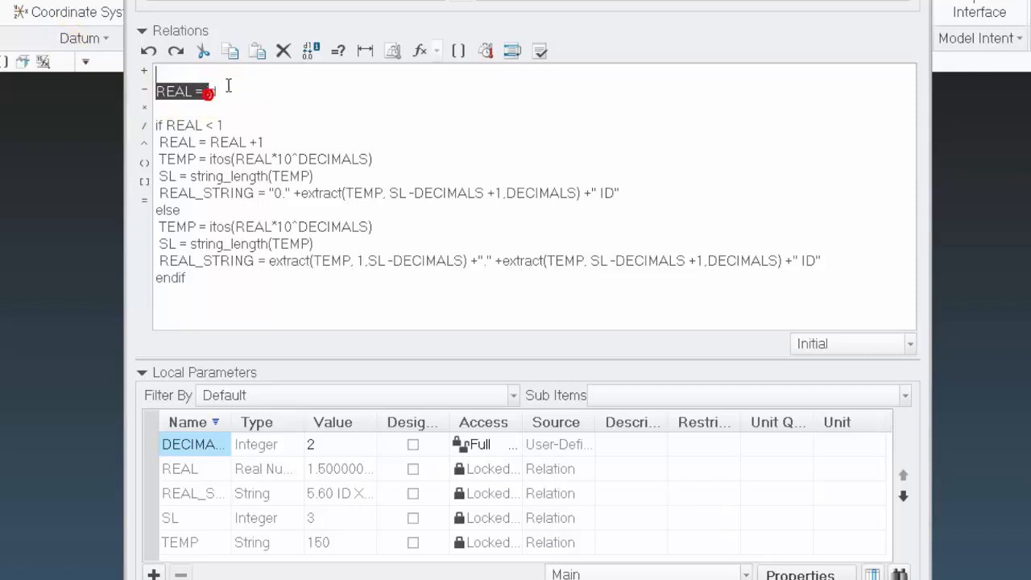
{"action": "key", "text": "Delete"}
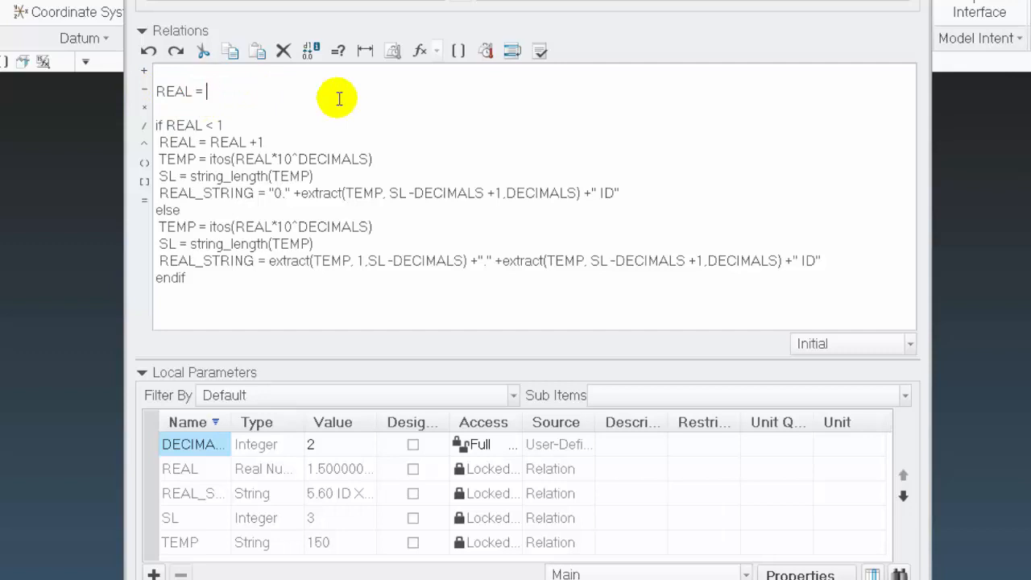
{"action": "type", "text": "1.0"}
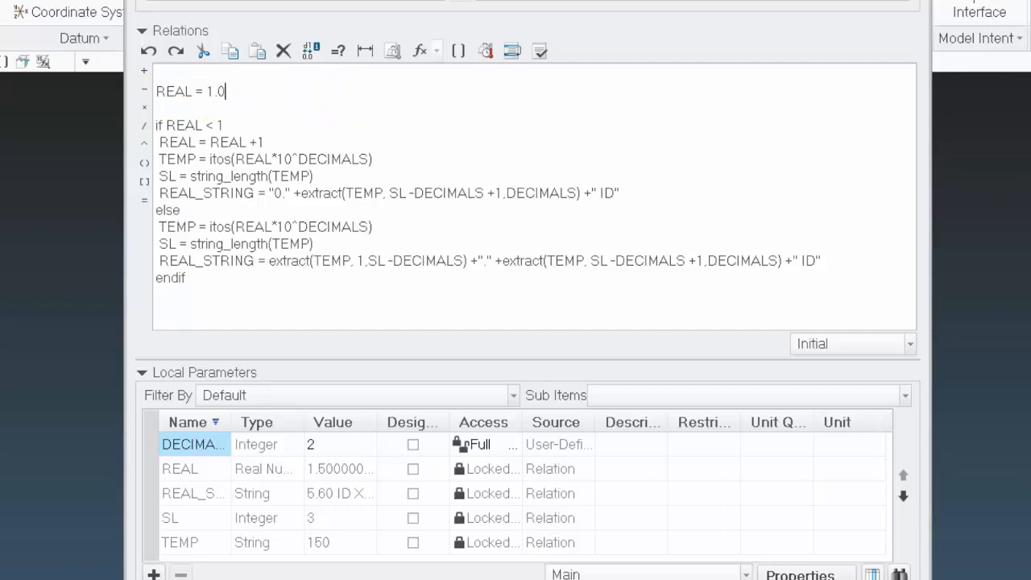
{"action": "type", "text": "05"}
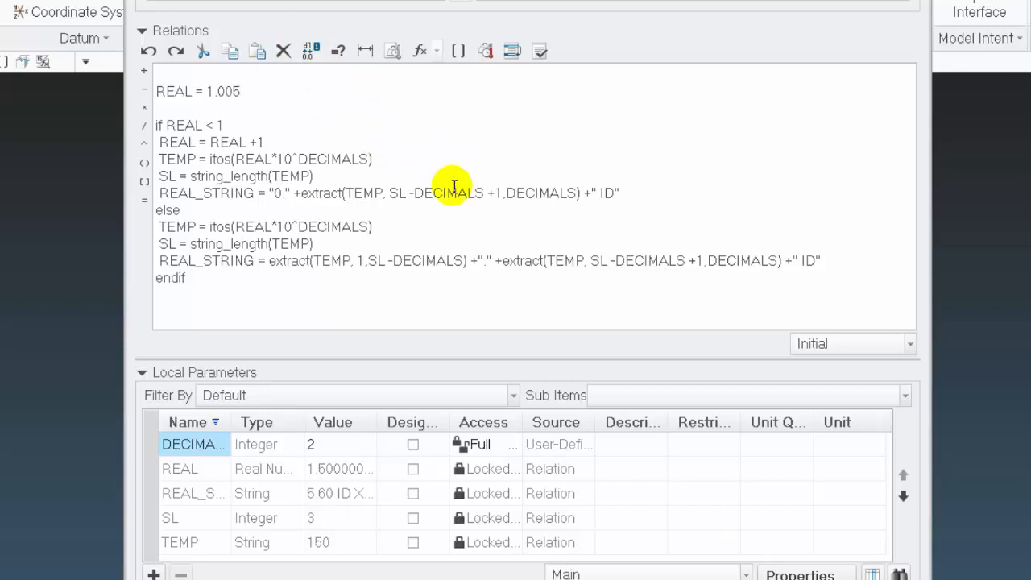
{"action": "left_click", "coordinate": [541, 50]}
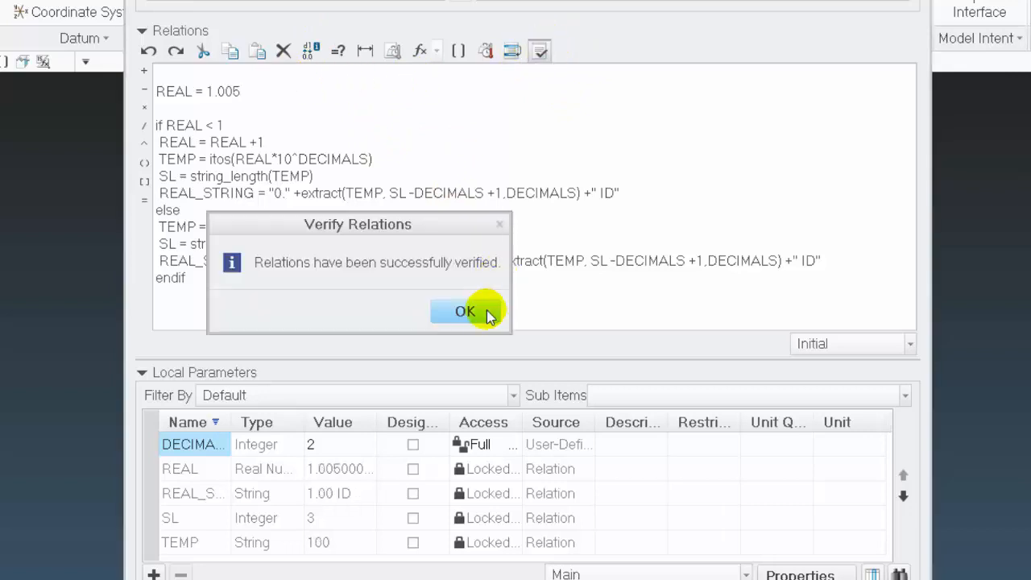
{"action": "left_click", "coordinate": [465, 312]}
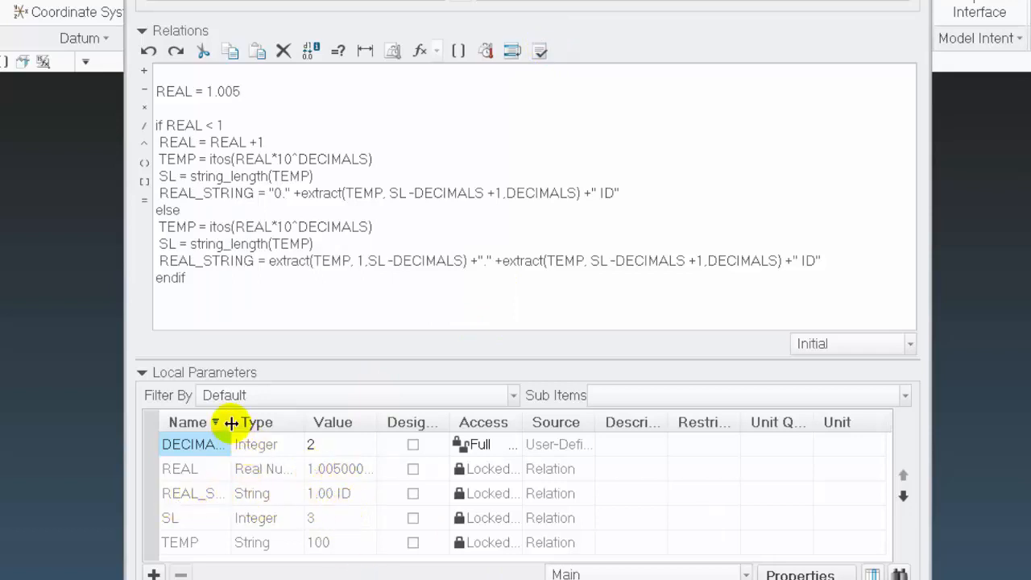
{"action": "left_click_drag", "start_coordinate": [231, 421], "coordinate": [279, 416]}
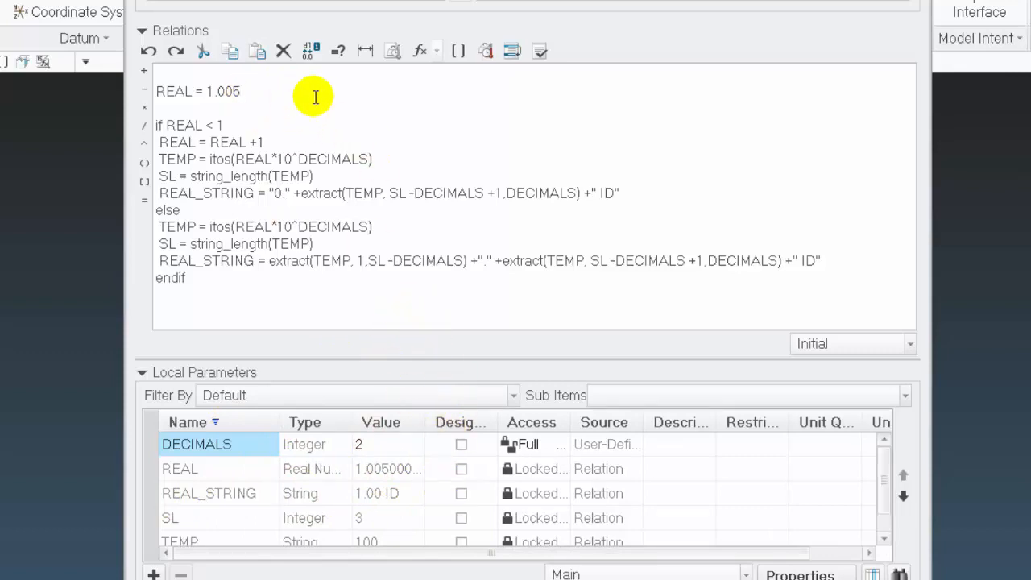
Extend the REAL value to 1.005000001 and verify the relations to test the rounding.
{"action": "type", "text": "000001"}
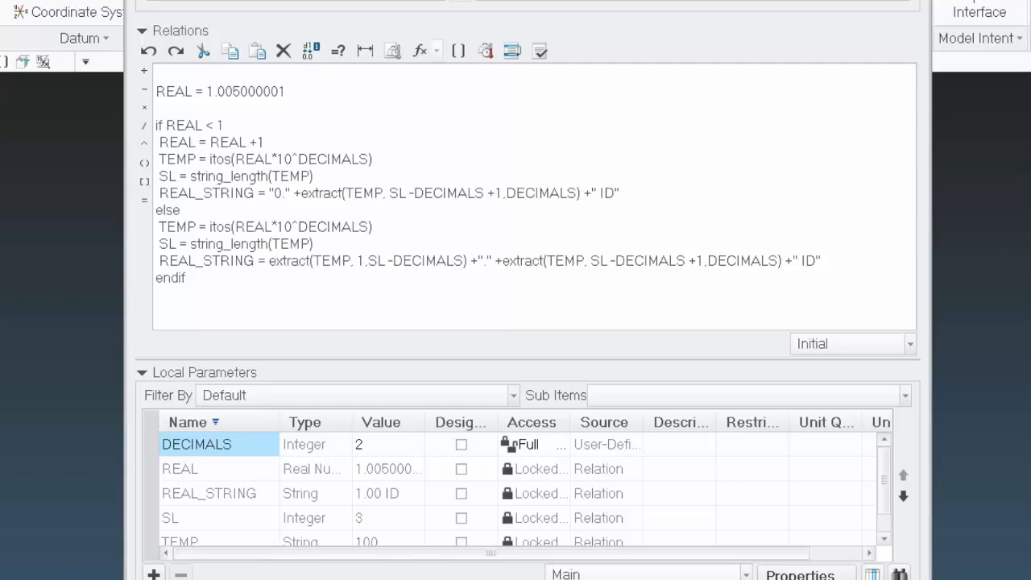
{"action": "left_click", "coordinate": [540, 51]}
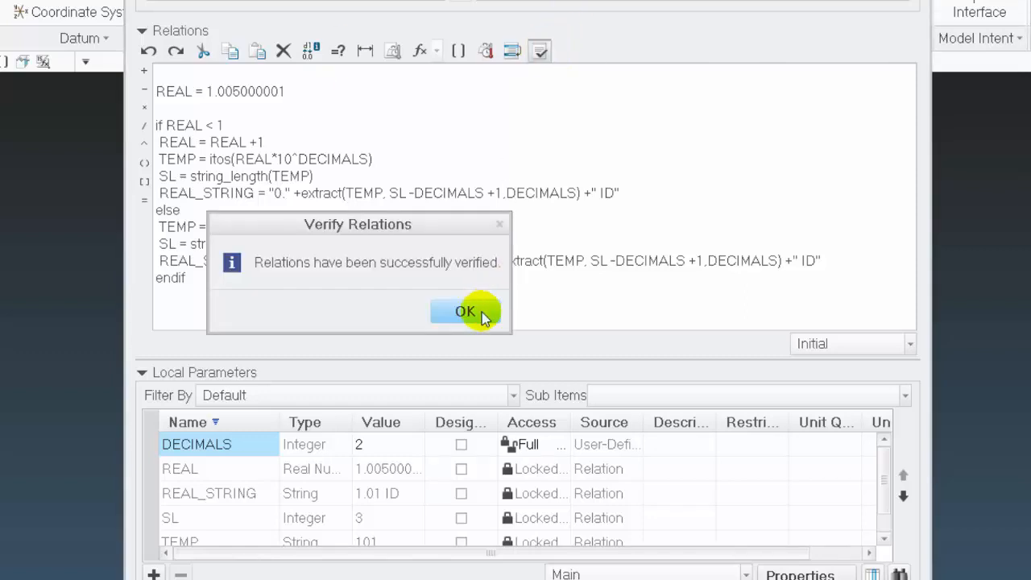
{"action": "left_click", "coordinate": [469, 311]}
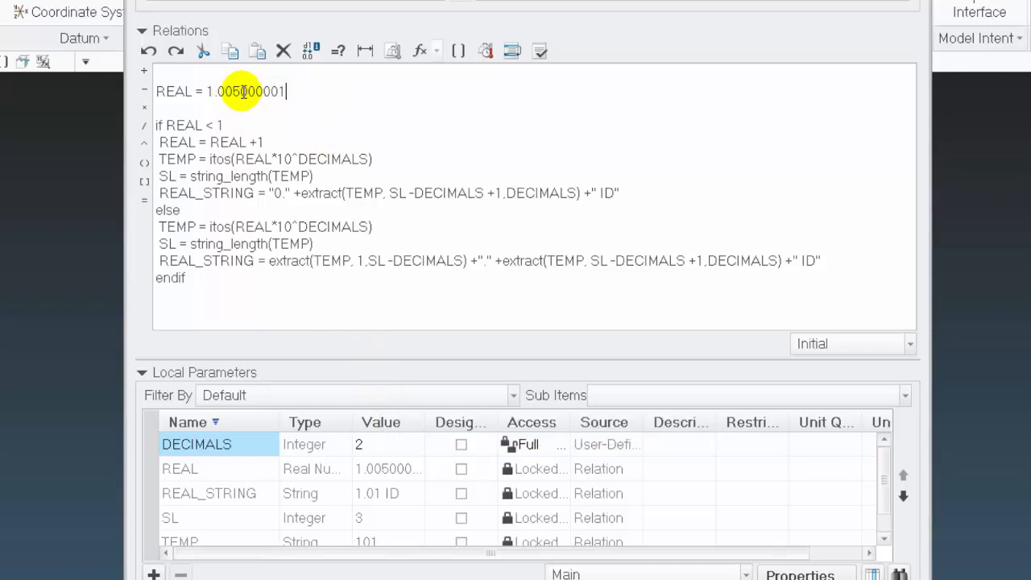
Remove the extra digits so the relation reads REAL = 1.005 and verify the relations again.
{"action": "left_click_drag", "start_coordinate": [240, 91], "coordinate": [341, 97]}
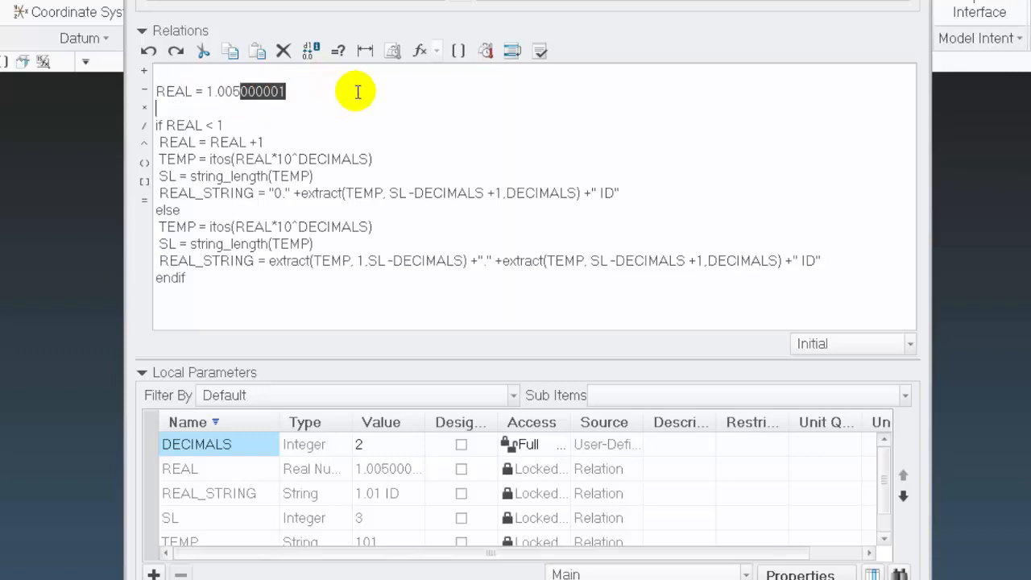
{"action": "key", "text": "Delete"}
{"action": "key", "text": "Return"}
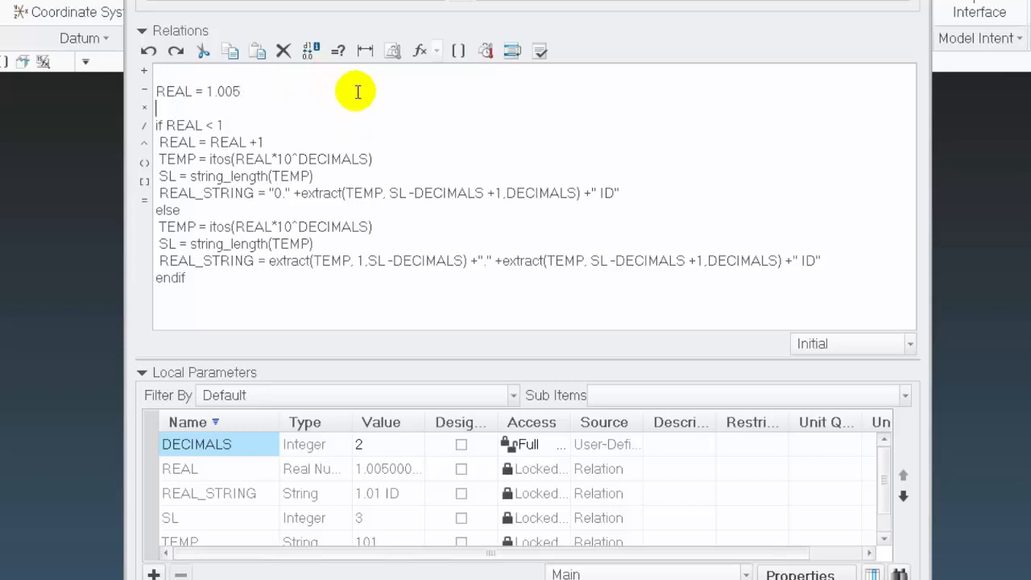
{"action": "left_click", "coordinate": [540, 52]}
{"action": "left_click", "coordinate": [476, 315]}
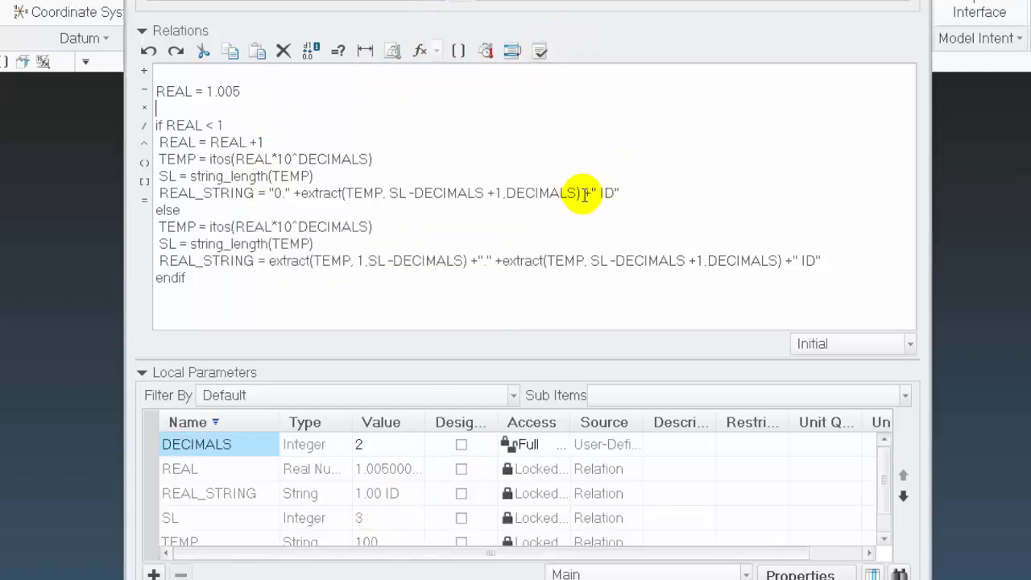
Remove +" ID" from the REAL_STRING lines in both the if and else branches and verify the relations.
{"action": "left_click_drag", "start_coordinate": [582, 193], "coordinate": [647, 196]}
{"action": "key", "text": "Delete"}
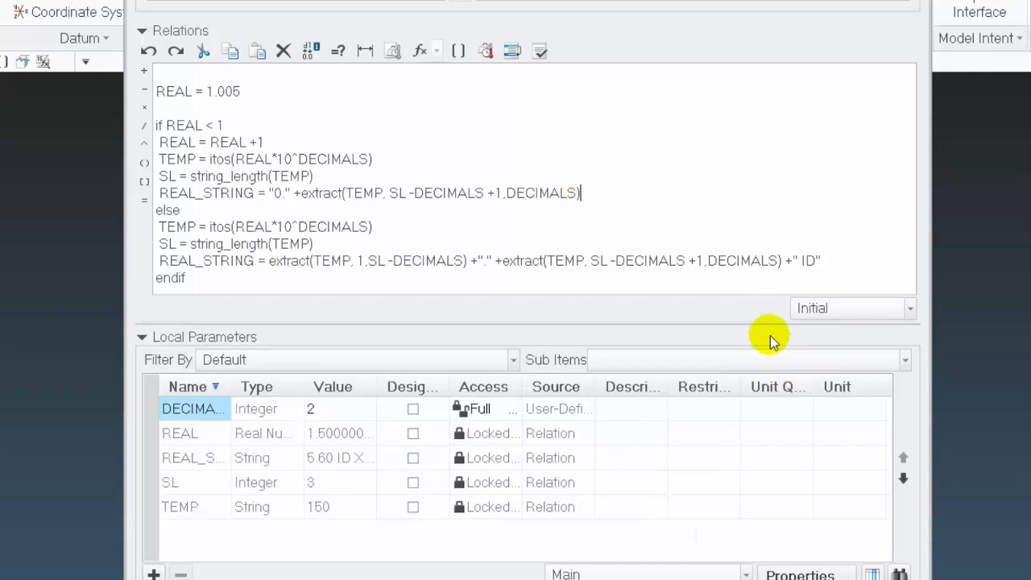
{"action": "left_click", "coordinate": [781, 261]}
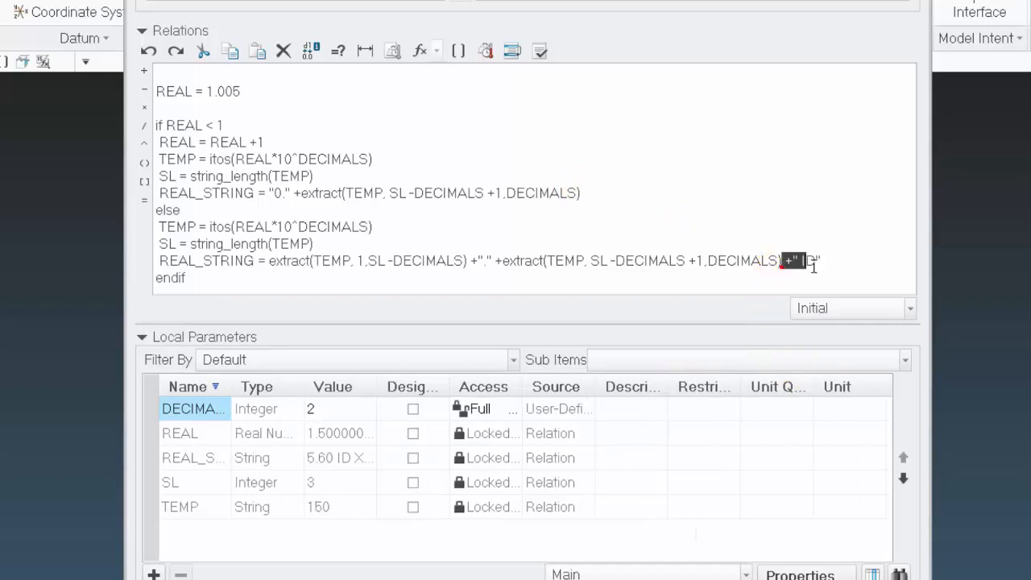
{"action": "left_click_drag", "start_coordinate": [814, 266], "coordinate": [822, 262]}
{"action": "key", "text": "Delete"}
{"action": "left_click", "coordinate": [540, 52]}
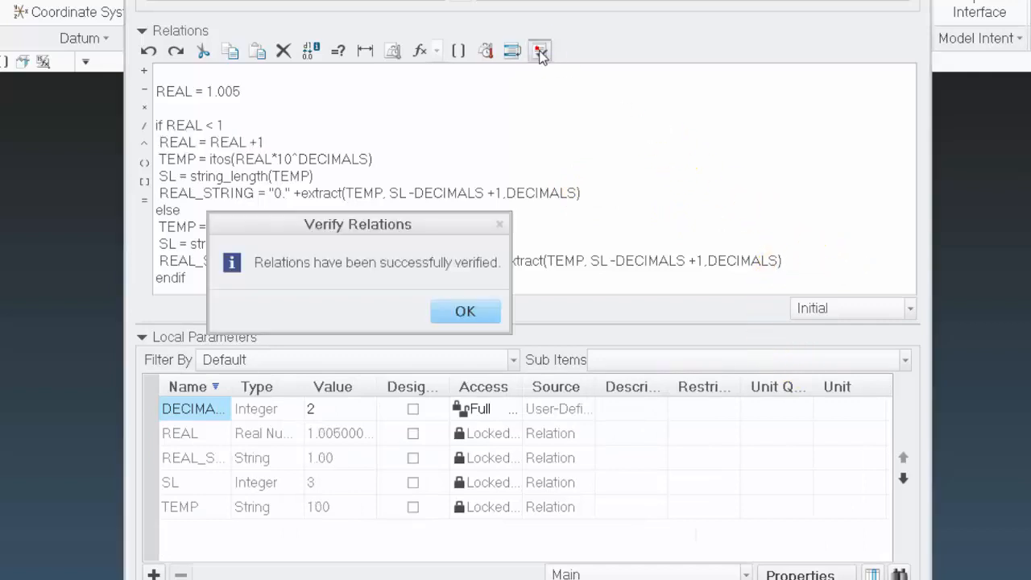
{"action": "left_click", "coordinate": [464, 311]}
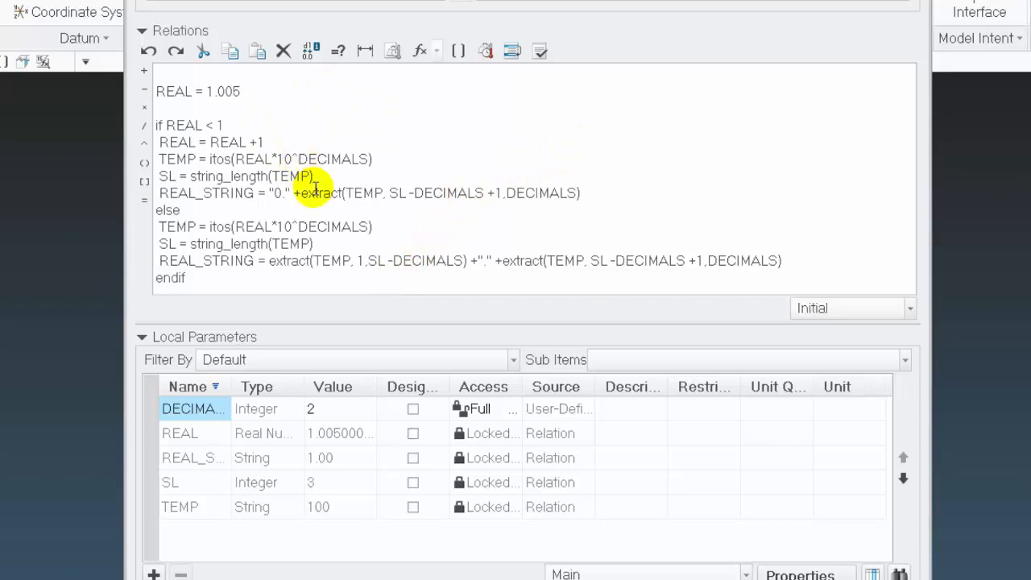
Change the first relation to REAL = 10.005 and verify the relations to test the rounding of a larger number.
{"action": "left_click", "coordinate": [211, 91]}
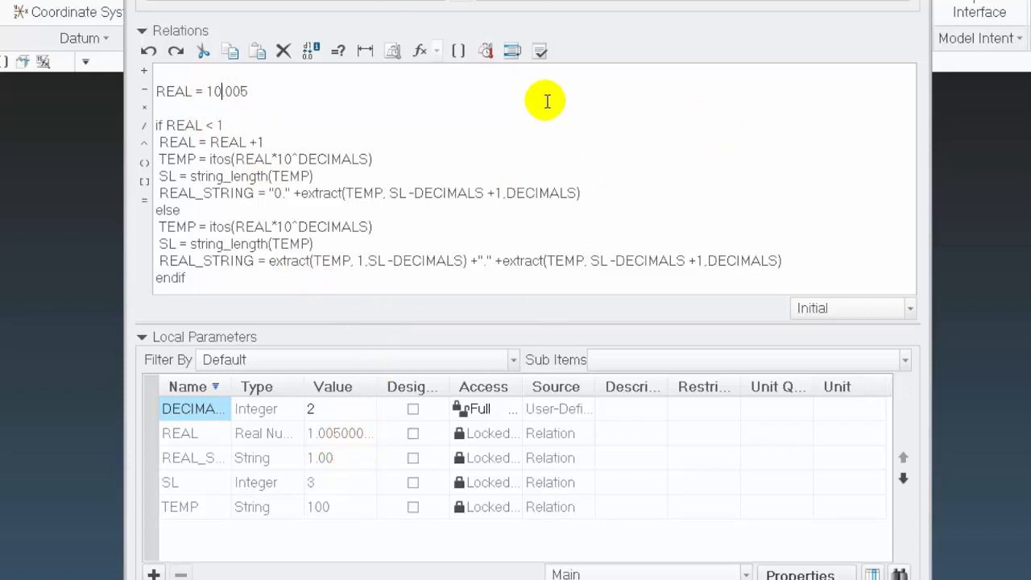
{"action": "left_click", "coordinate": [539, 49]}
{"action": "left_click", "coordinate": [482, 312]}
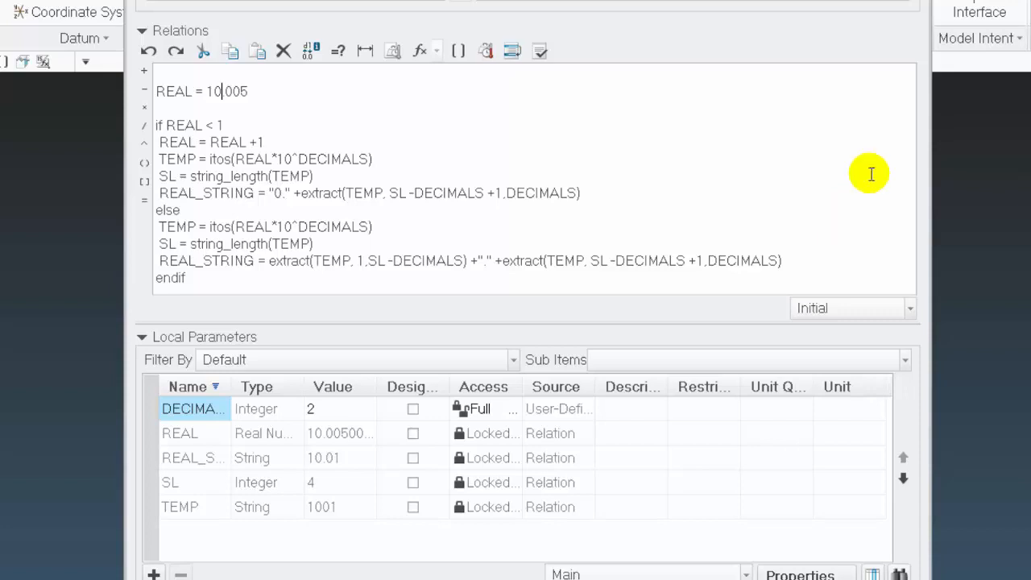
Delete the blank line above the REAL relation, set REAL to 0.005 and verify the relations.
{"action": "left_click", "coordinate": [180, 73]}
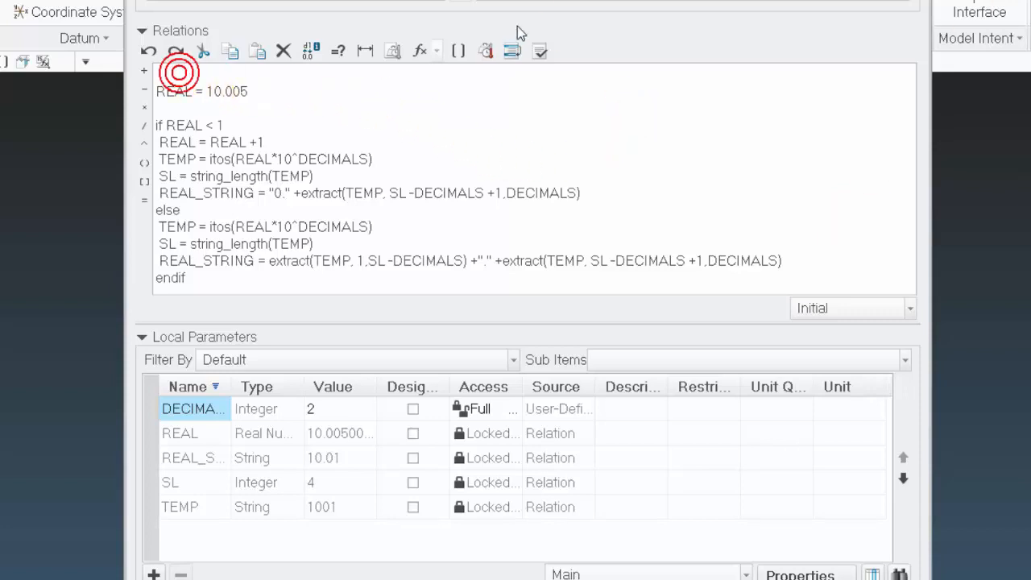
{"action": "key", "text": "Delete"}
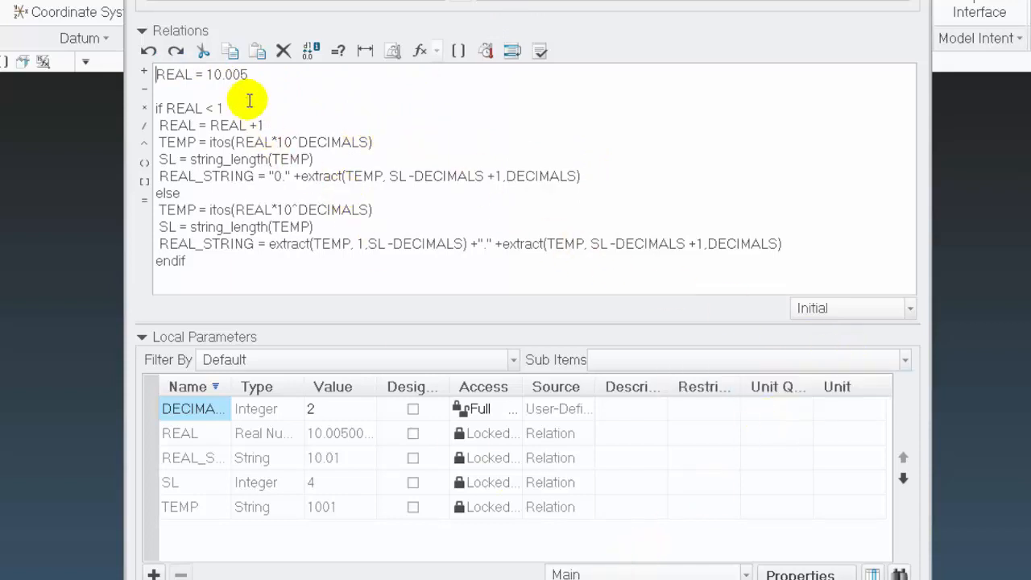
{"action": "left_click", "coordinate": [214, 74]}
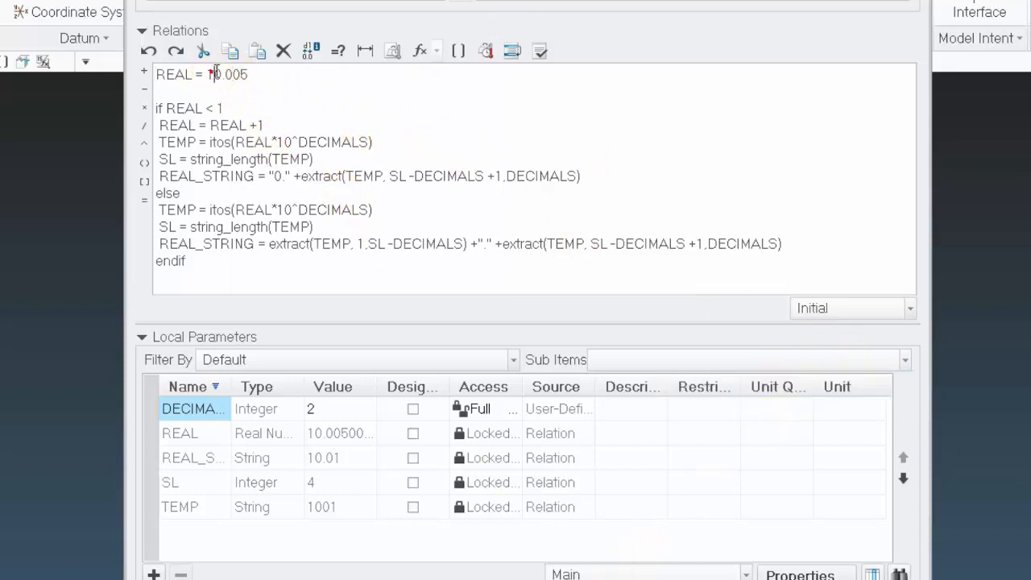
{"action": "left_click", "coordinate": [255, 74]}
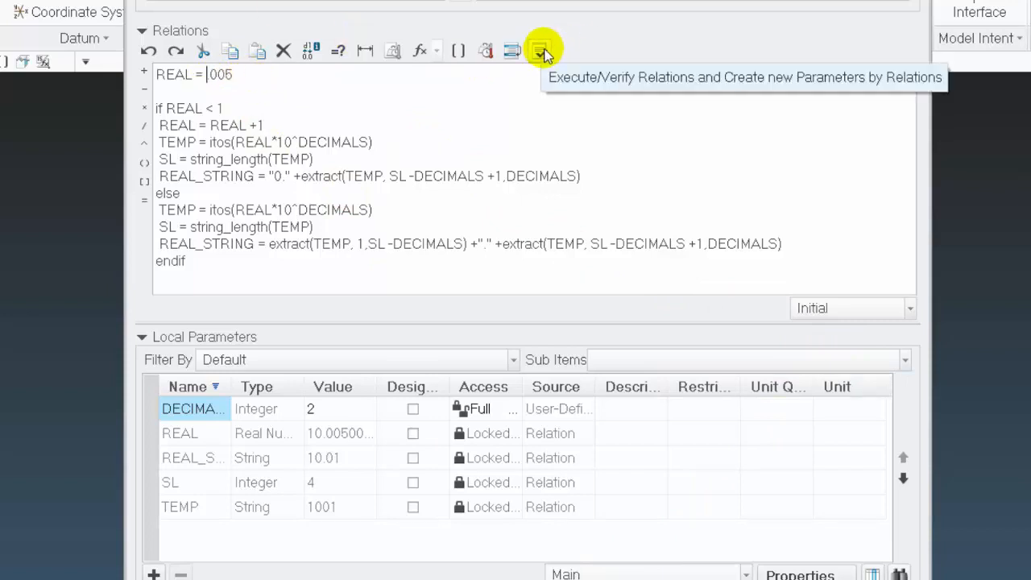
{"action": "type", "text": "0"}
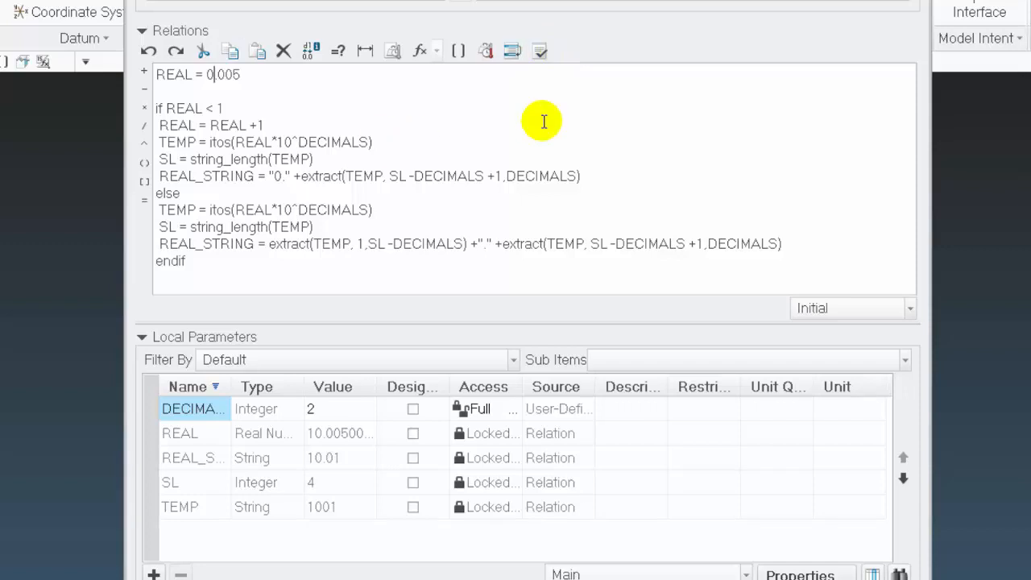
{"action": "left_click", "coordinate": [555, 51]}
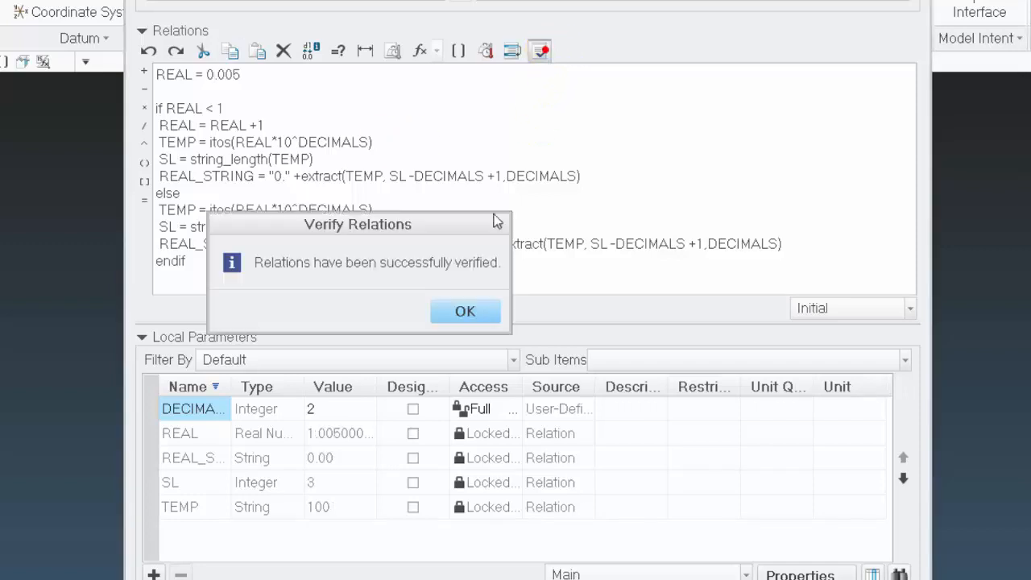
{"action": "left_click", "coordinate": [465, 312]}
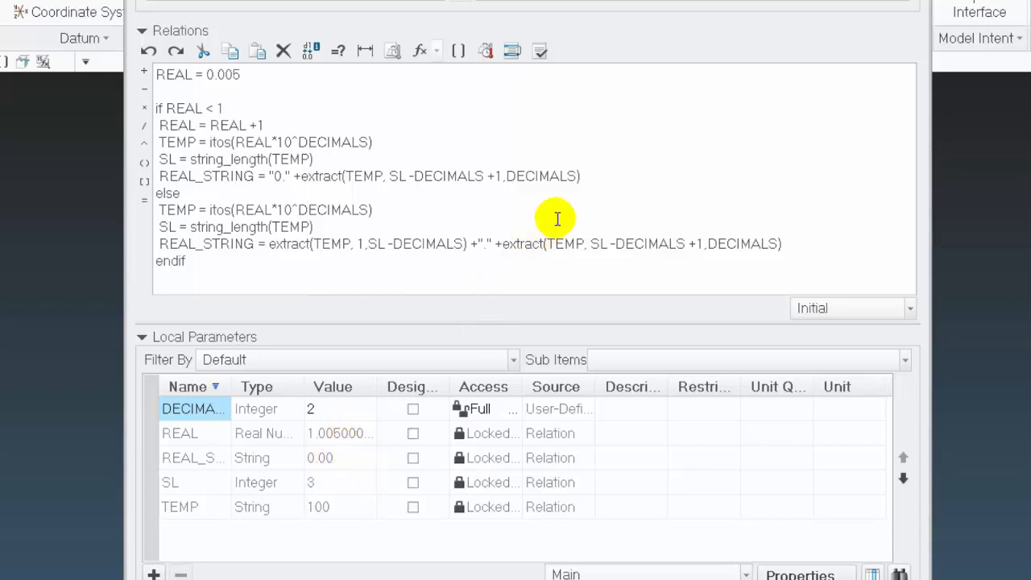
Change the REAL relation from the sub-one test value to 1.005 and execute the relation verification.
{"action": "left_click", "coordinate": [207, 74]}
{"action": "type", "text": "1"}
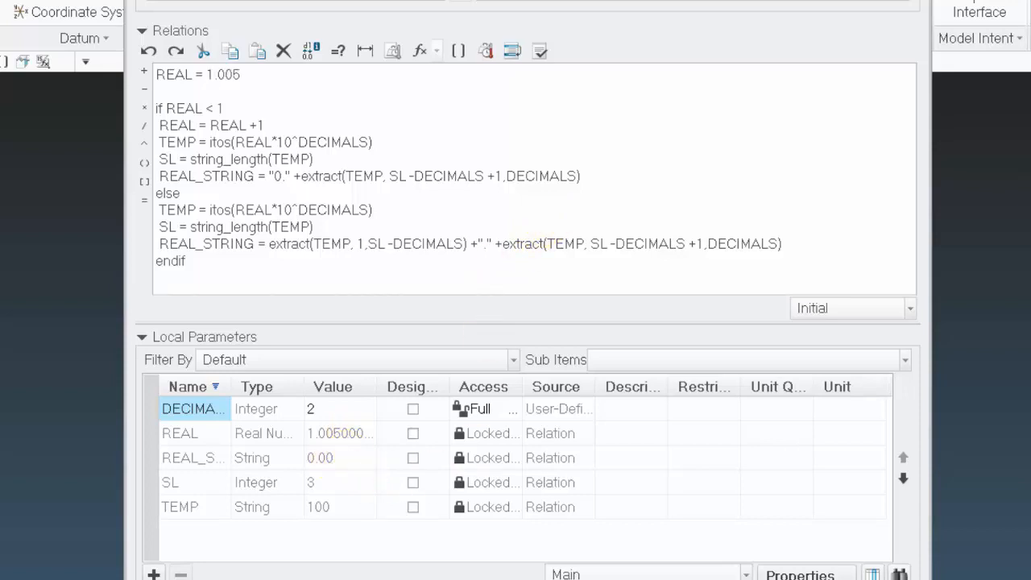
{"action": "left_click", "coordinate": [540, 51]}
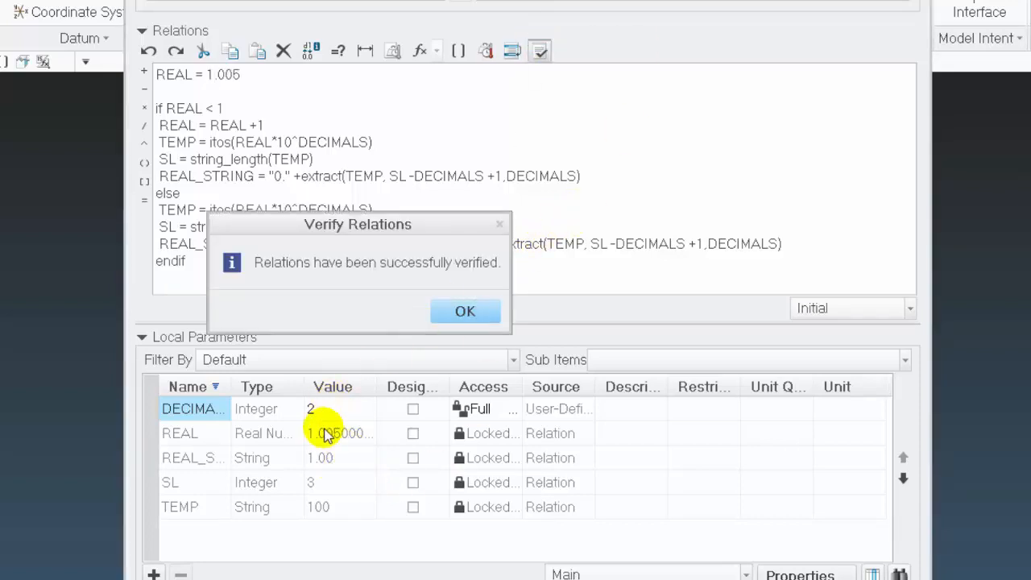
Set the test value to REAL = 2.005 in the first relation and verify the relations.
{"action": "left_click", "coordinate": [458, 314]}
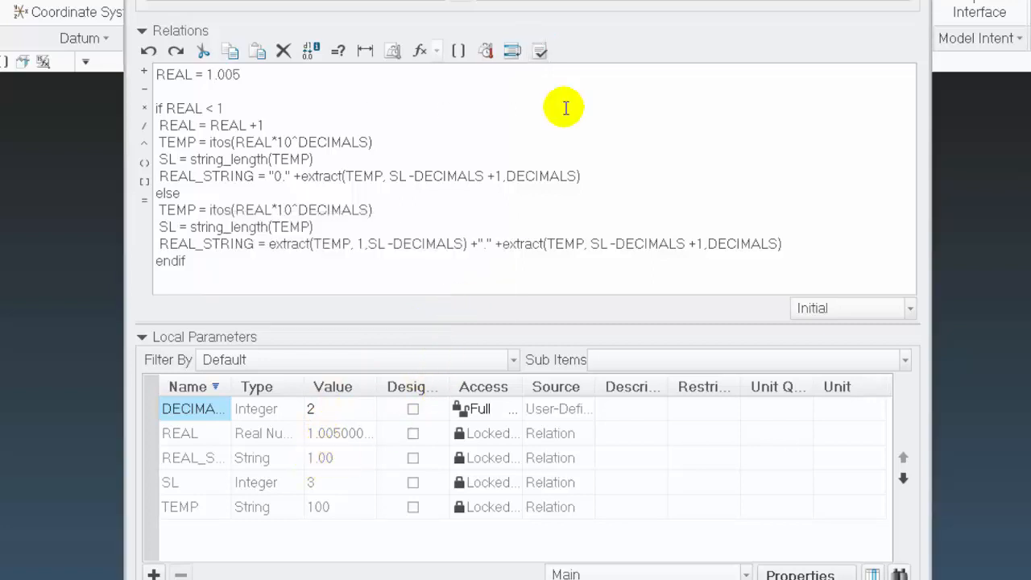
{"action": "type", "text": "2"}
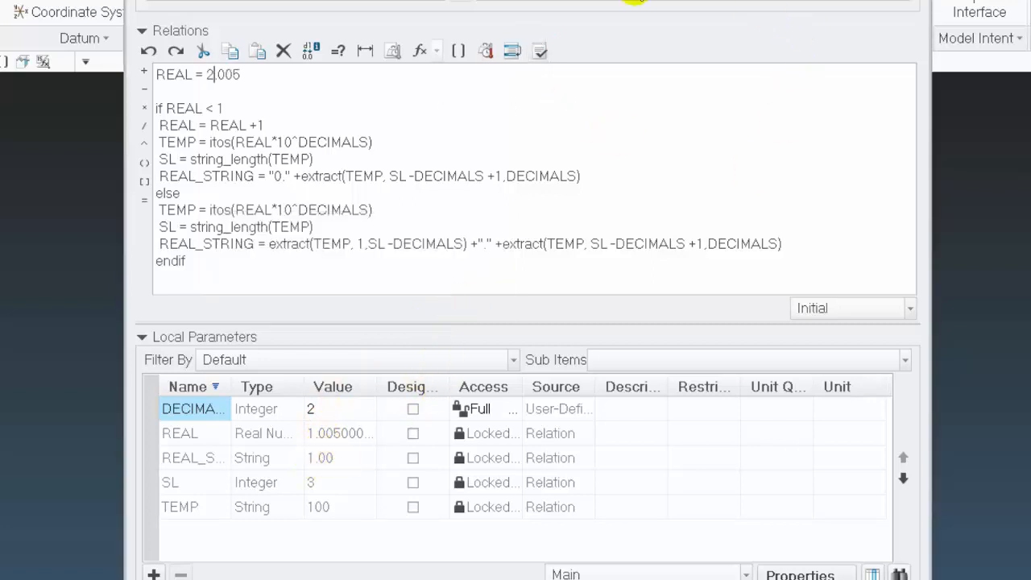
{"action": "left_click", "coordinate": [551, 51]}
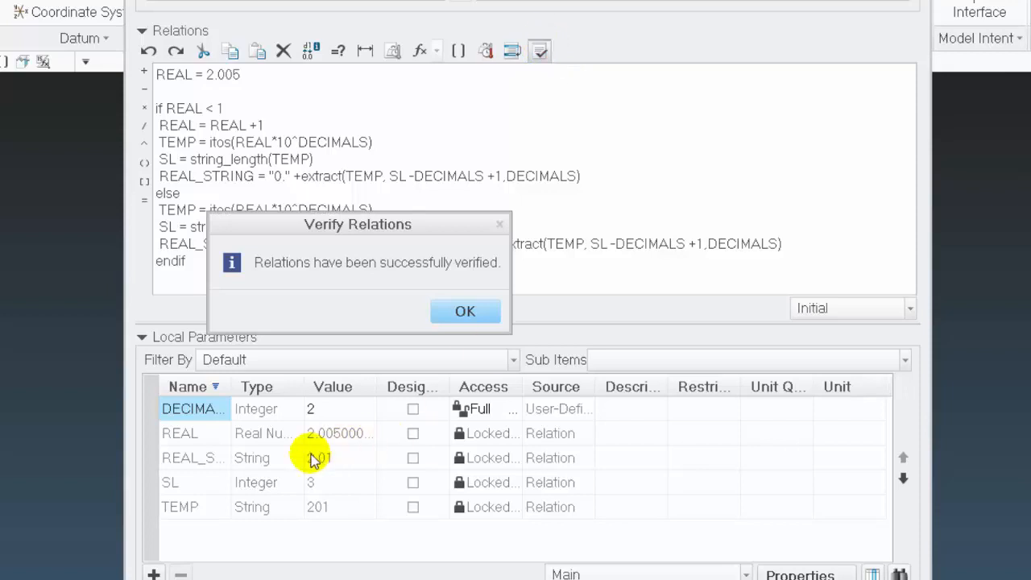
{"action": "left_click", "coordinate": [466, 313]}
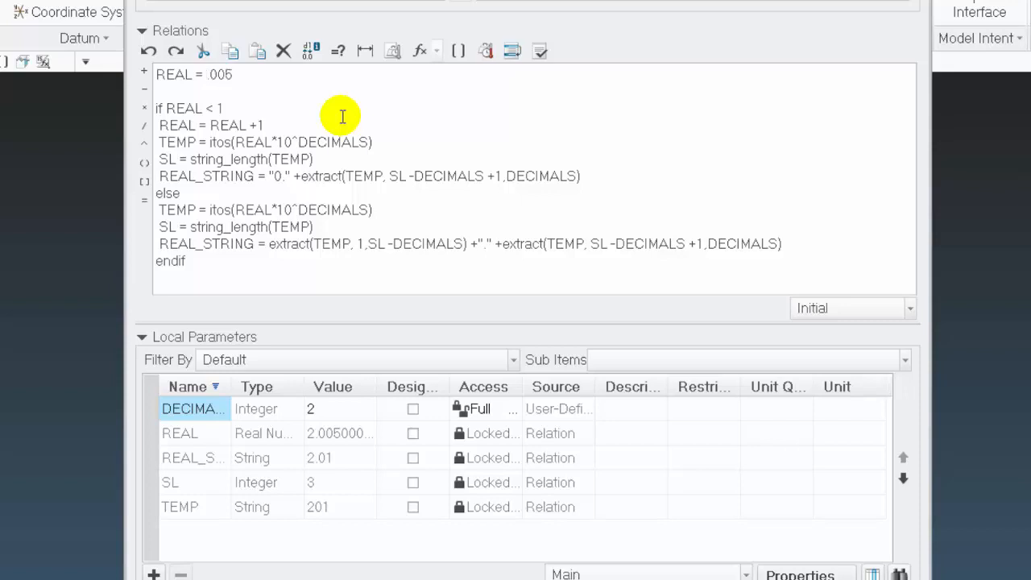
Change the first relation to REAL = 3.005 and run the relation verification.
{"action": "type", "text": "3"}
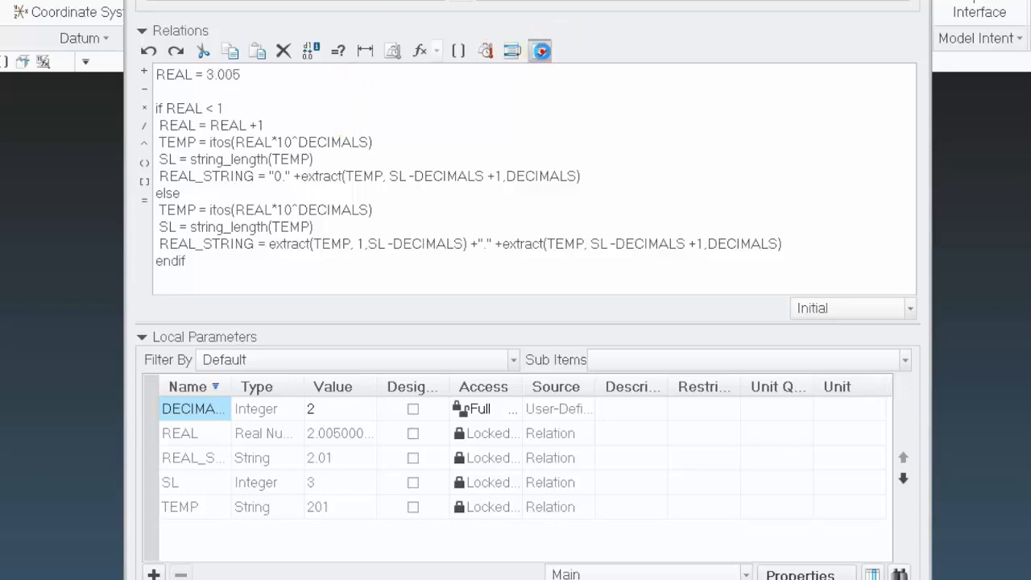
{"action": "left_click", "coordinate": [540, 50]}
{"action": "left_click", "coordinate": [478, 311]}
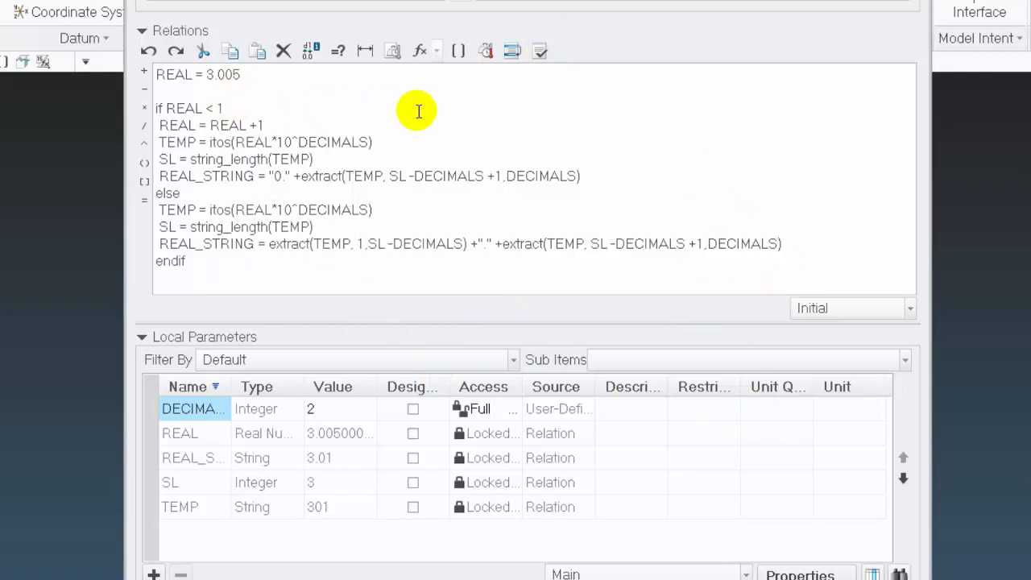
Set the REAL relation back to 1.005 and verify the relations again to recheck its rounding.
{"action": "type", "text": "1."}
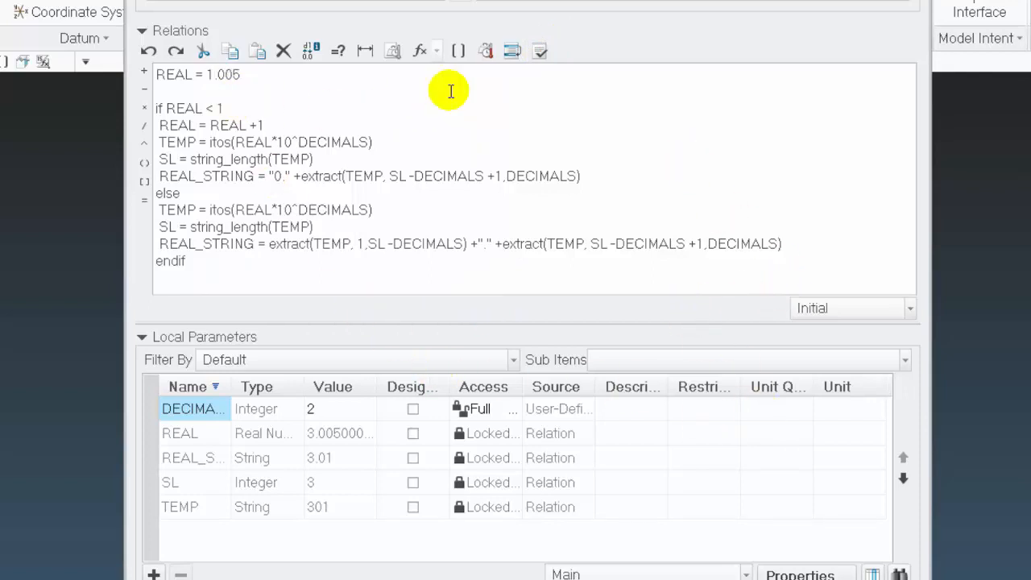
{"action": "left_click", "coordinate": [548, 38]}
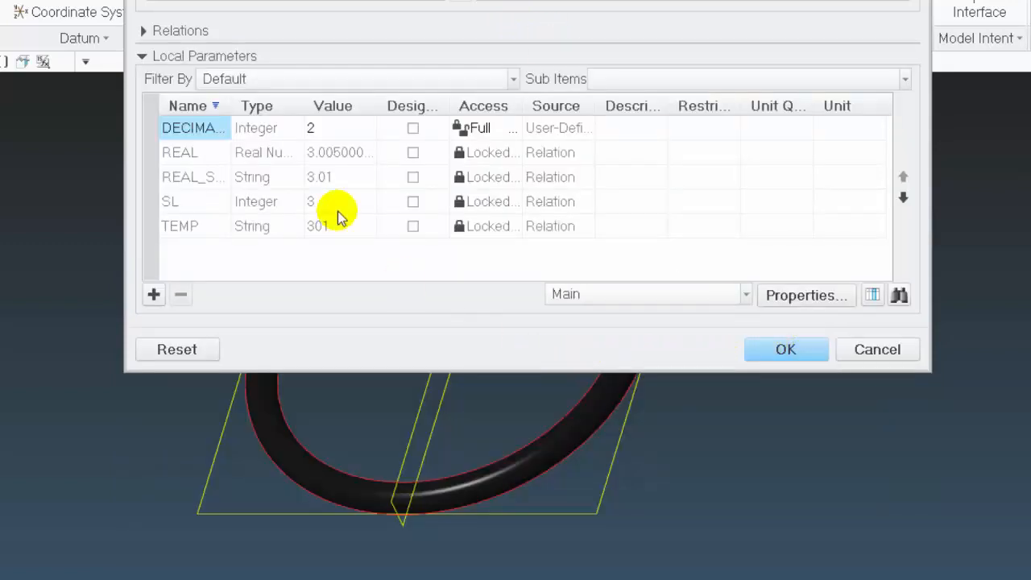
{"action": "left_click", "coordinate": [179, 33]}
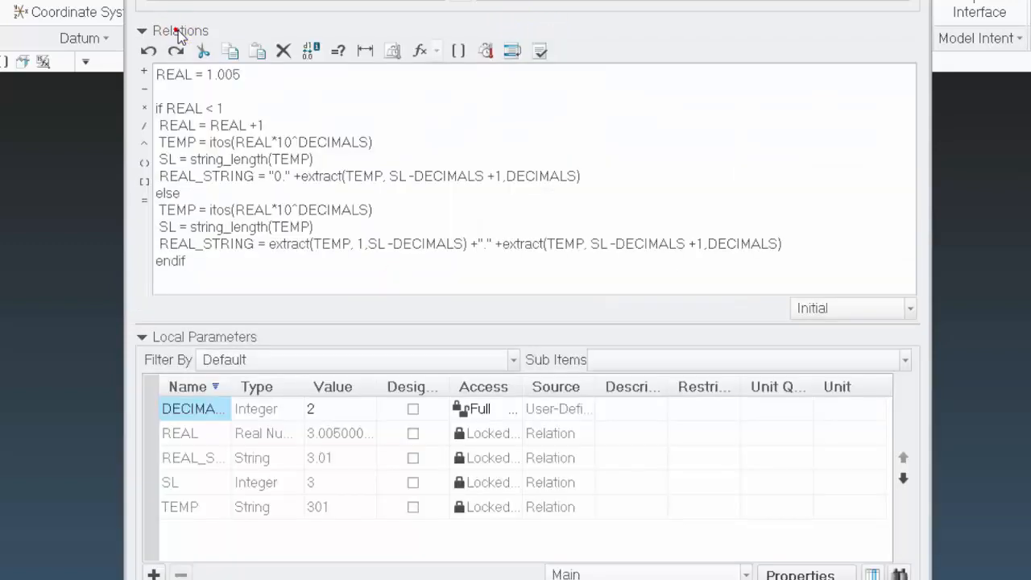
{"action": "left_click", "coordinate": [540, 51]}
{"action": "left_click", "coordinate": [469, 308]}
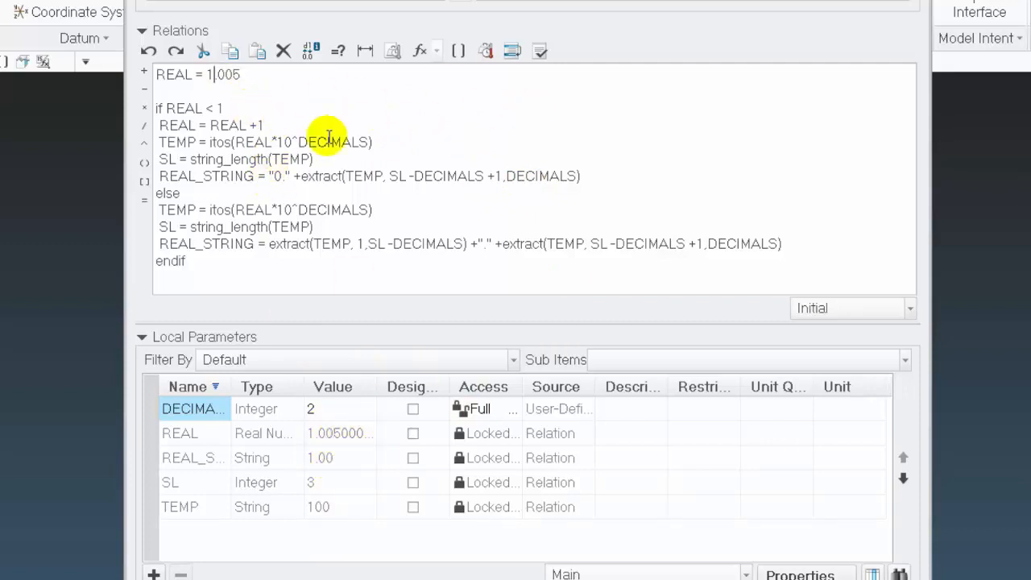
Replace the REAL test value with 5.005 and verify the relations.
{"action": "key", "text": "BackSpace"}
{"action": "key", "text": "Delete"}
{"action": "type", "text": "5."}
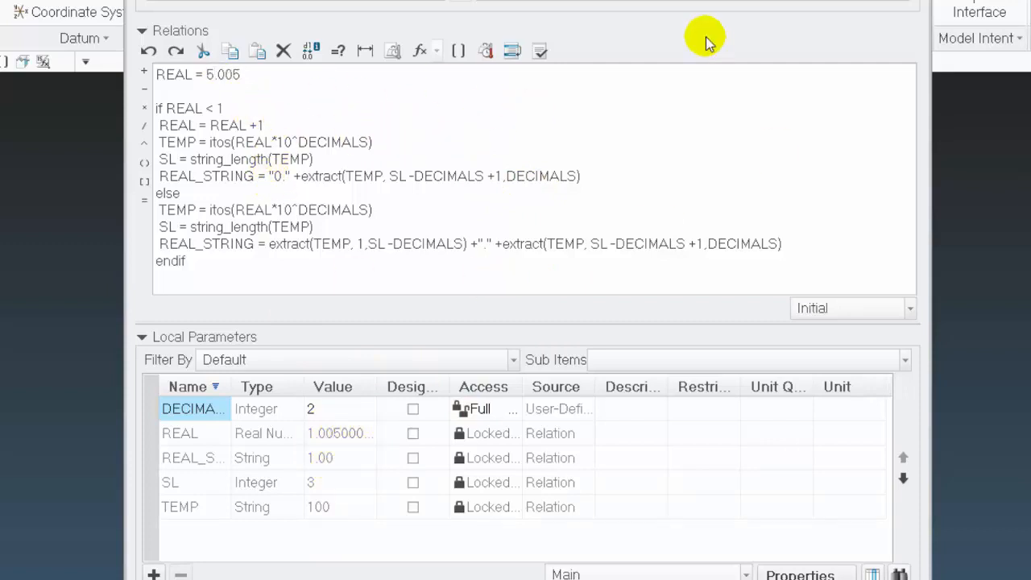
{"action": "left_click", "coordinate": [540, 52]}
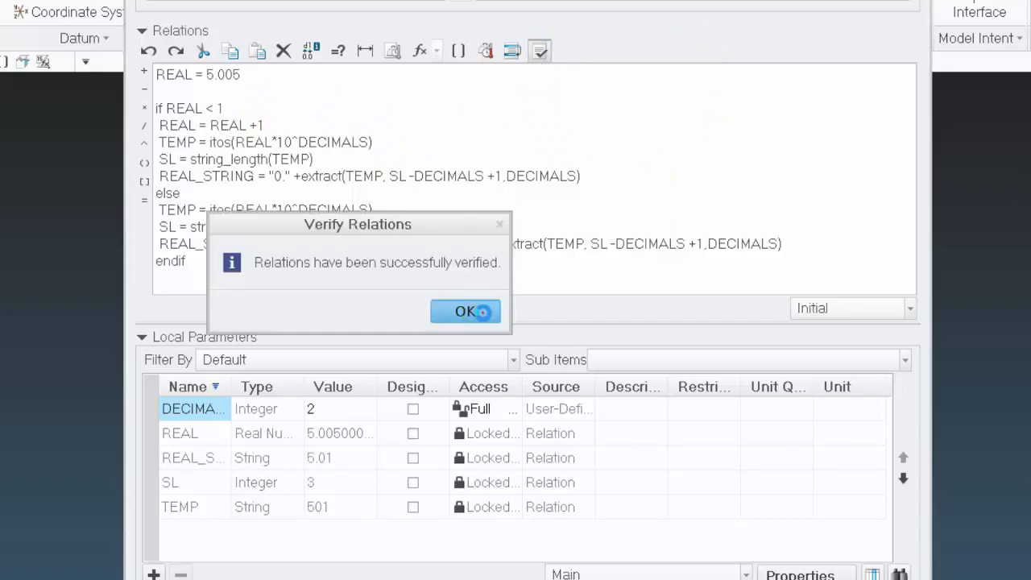
{"action": "left_click", "coordinate": [472, 311]}
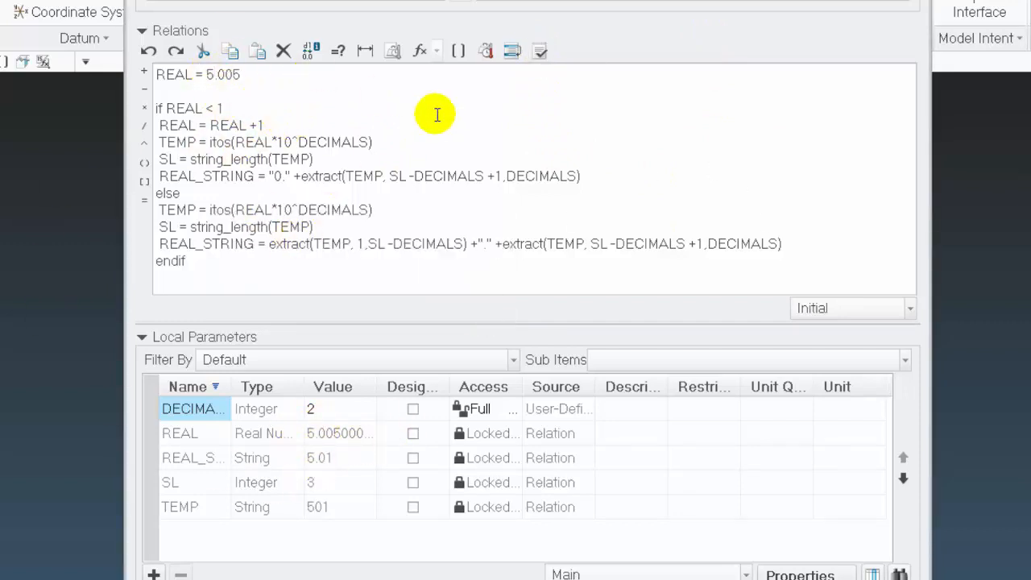
Change REAL to 0.005 in the first relation and verify the relations with two decimals.
{"action": "left_click", "coordinate": [215, 74]}
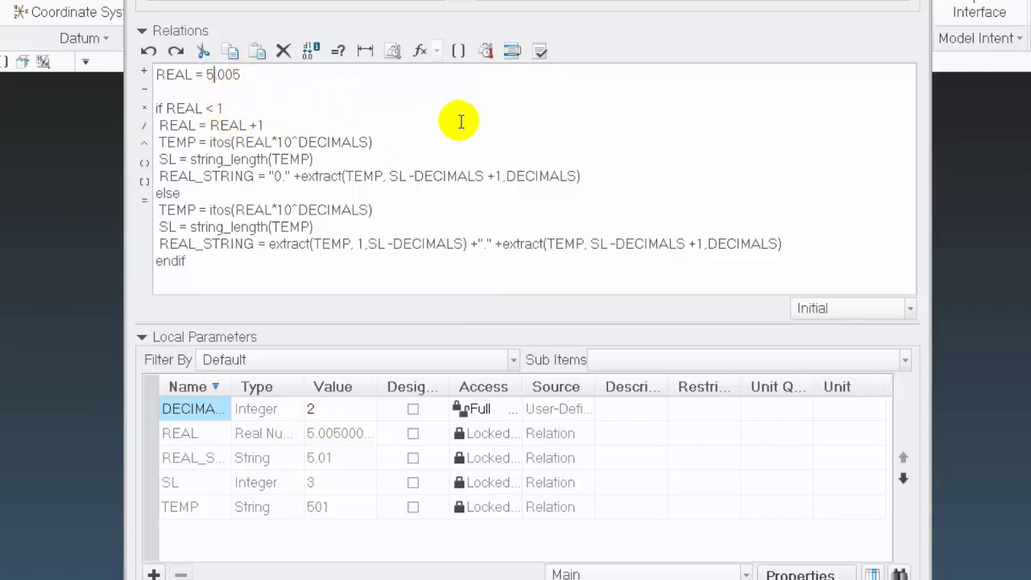
{"action": "type", "text": "0"}
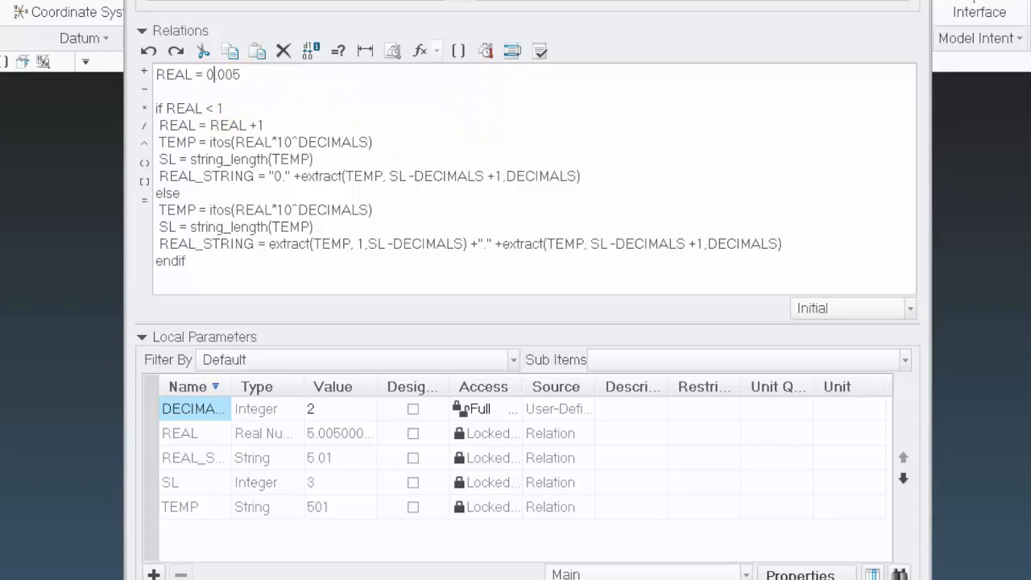
{"action": "left_click", "coordinate": [539, 51]}
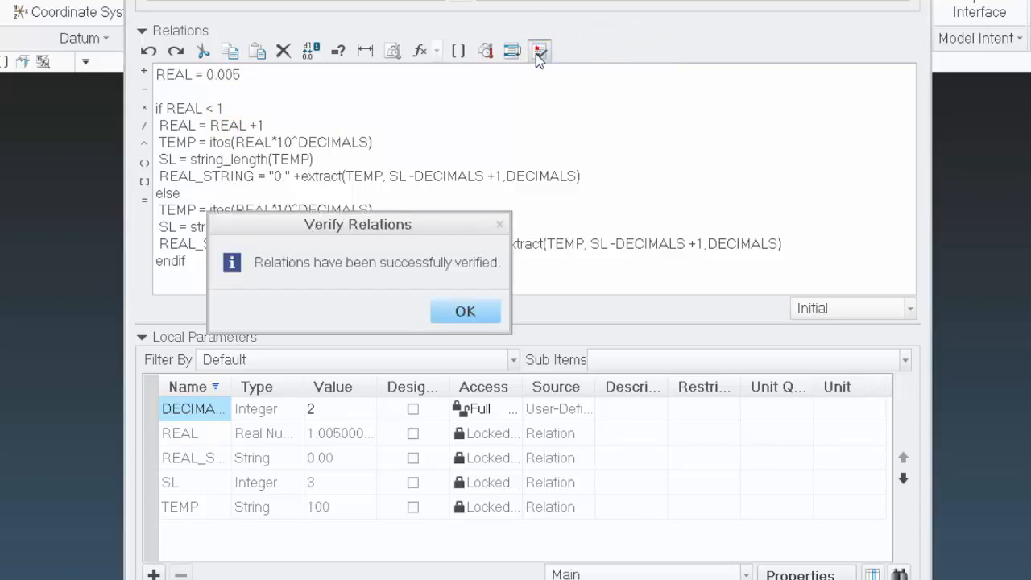
{"action": "left_click", "coordinate": [466, 312]}
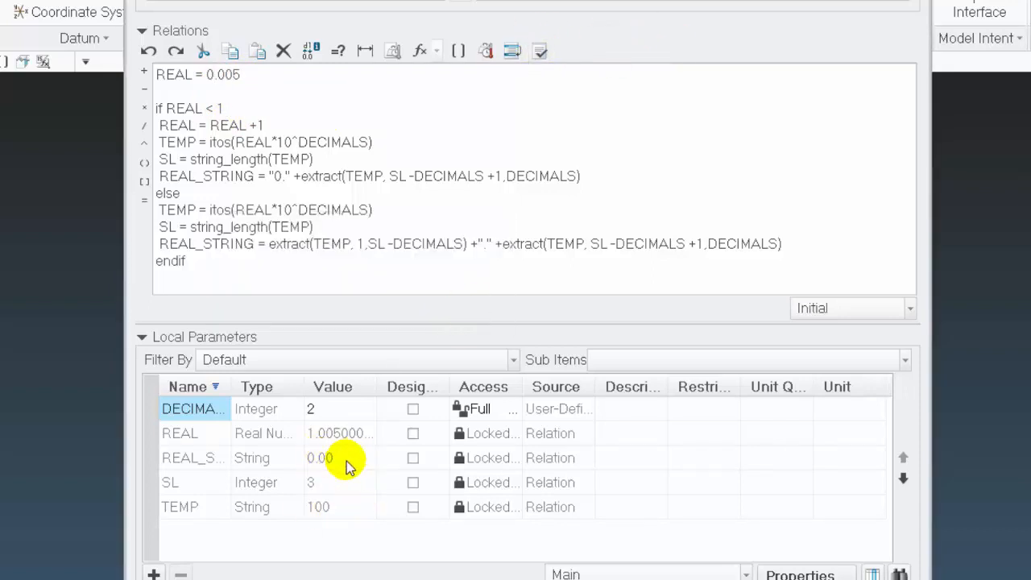
Set the DECIMALS parameter to 3, change the first relation to REAL = 0.0005 and verify the relations.
{"action": "left_click", "coordinate": [336, 414]}
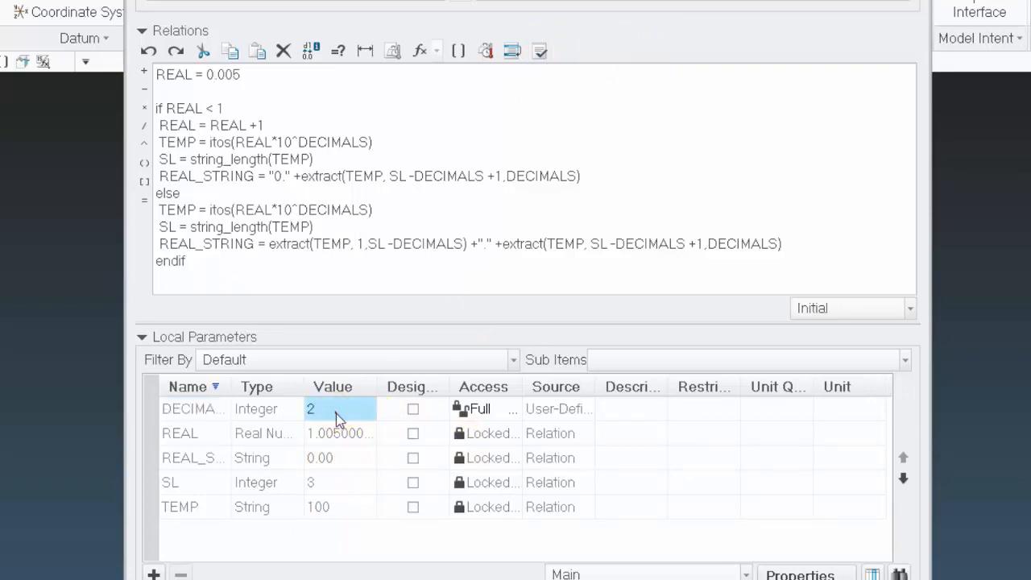
{"action": "left_click", "coordinate": [336, 413]}
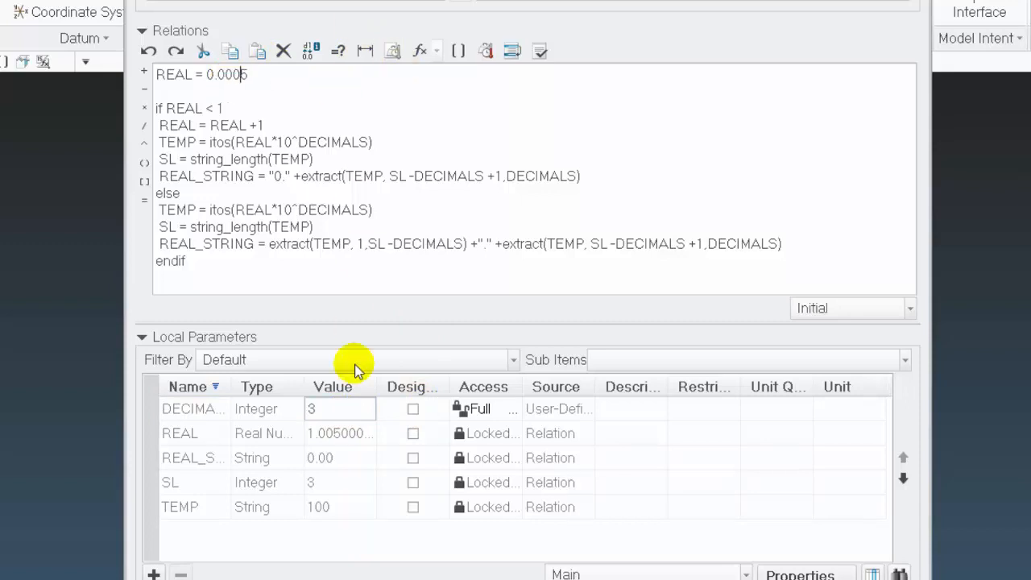
{"action": "left_click", "coordinate": [540, 52]}
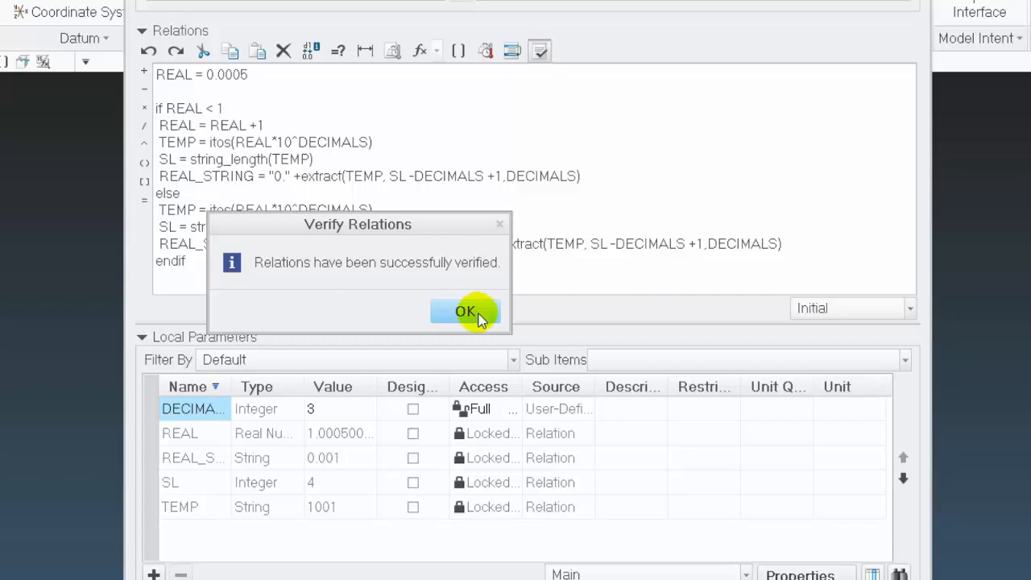
{"action": "left_click", "coordinate": [465, 309]}
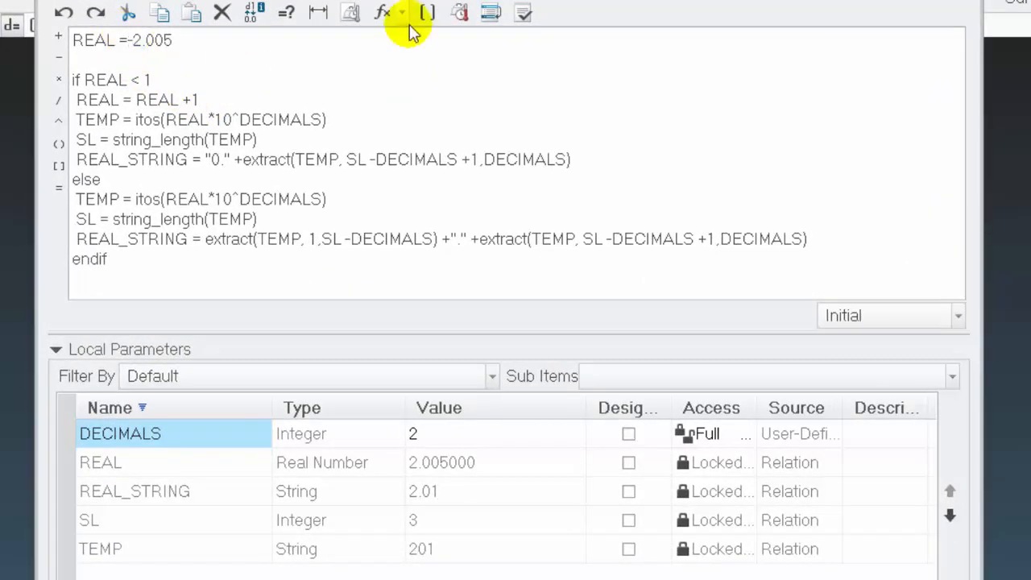
Verify the relations for REAL = -2.005 with two decimals, then set DECIMALS to 3 and verify again.
{"action": "left_click", "coordinate": [525, 13]}
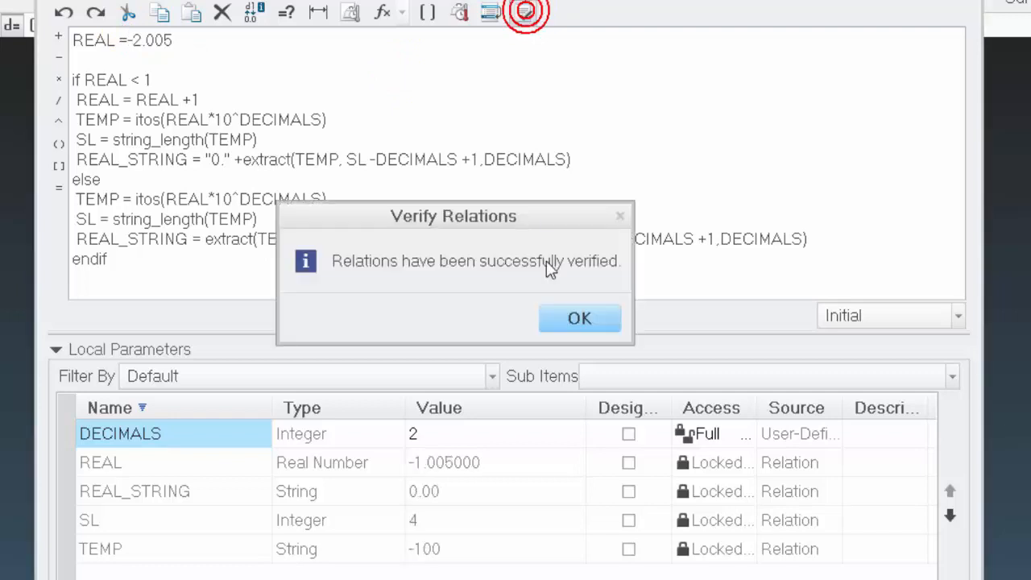
{"action": "left_click", "coordinate": [594, 318]}
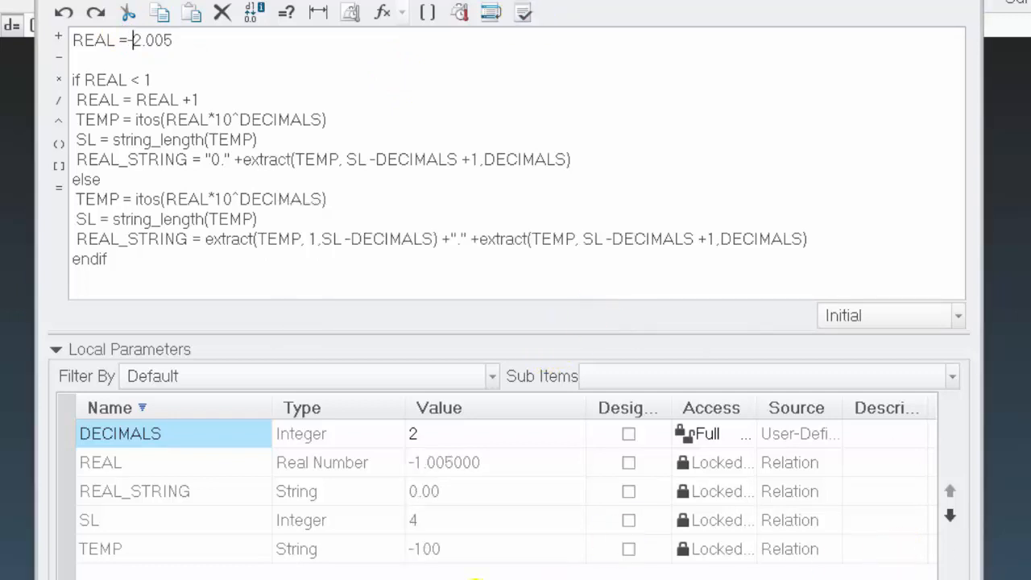
{"action": "left_click", "coordinate": [441, 432]}
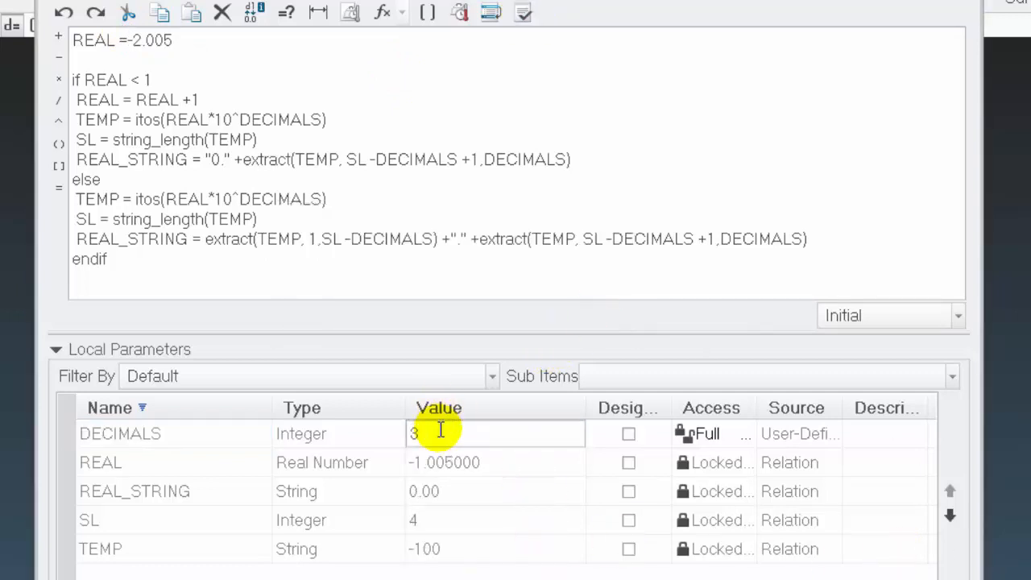
{"action": "left_click", "coordinate": [526, 12]}
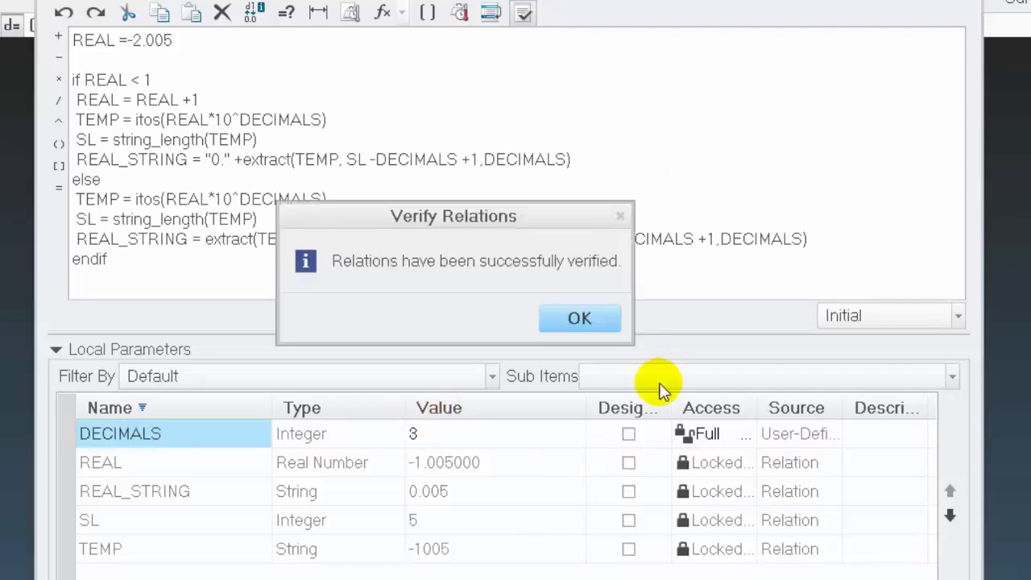
{"action": "left_click", "coordinate": [594, 318]}
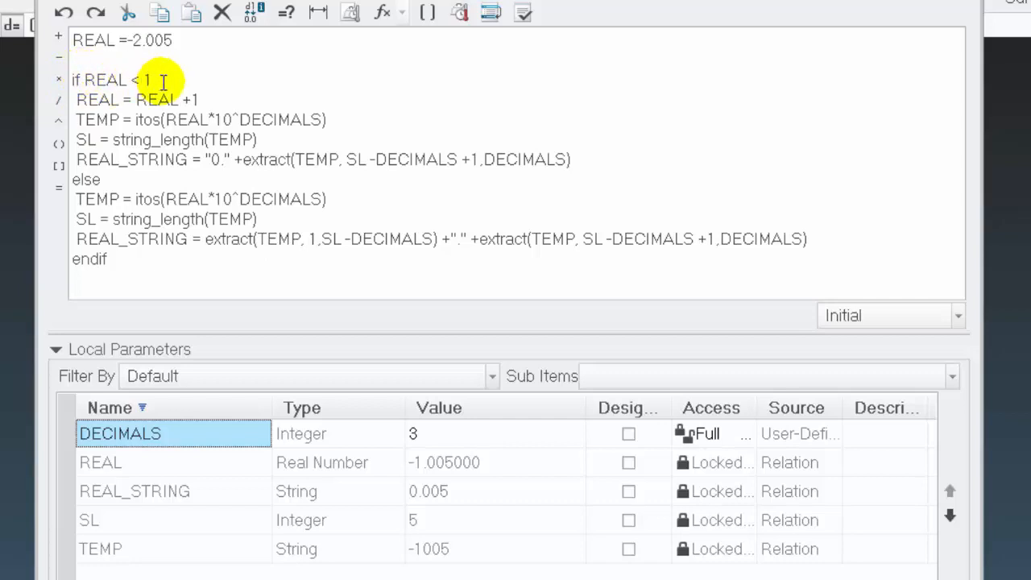
Change the if condition to abs(REAL) < 1 and verify the relations with the negative test value.
{"action": "left_click", "coordinate": [84, 78]}
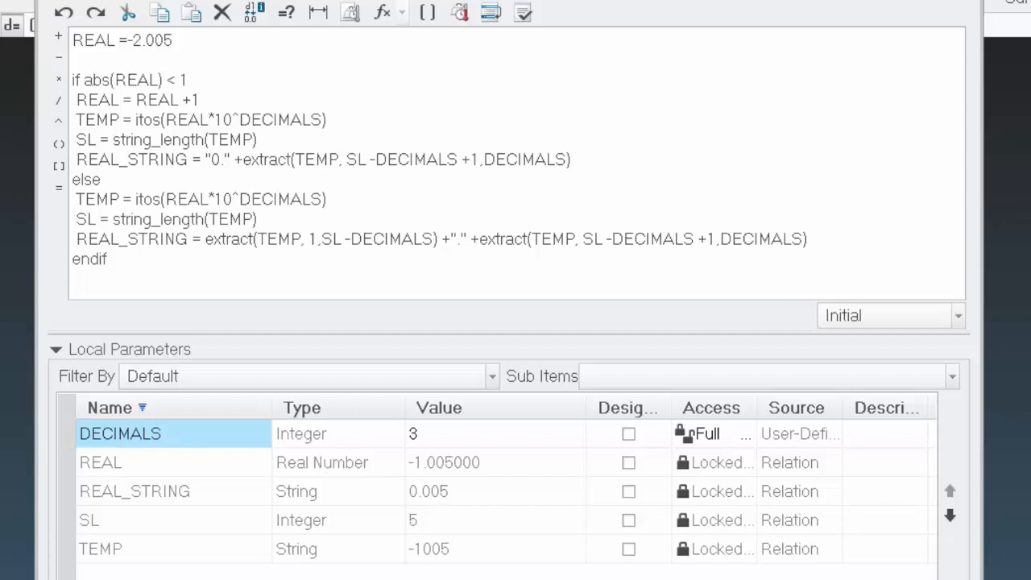
{"action": "left_click", "coordinate": [163, 80]}
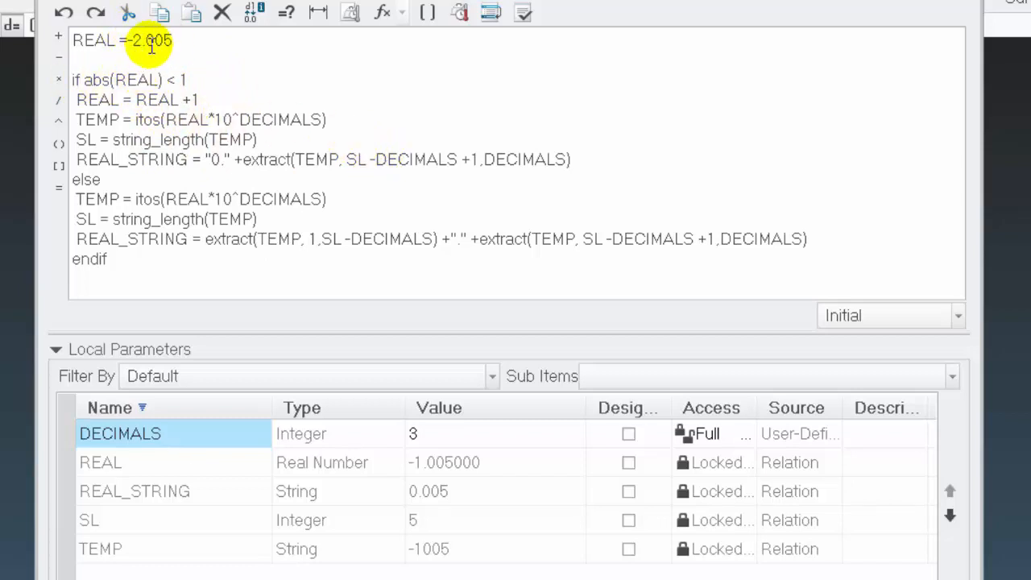
{"action": "left_click", "coordinate": [521, 16]}
{"action": "left_click", "coordinate": [583, 314]}
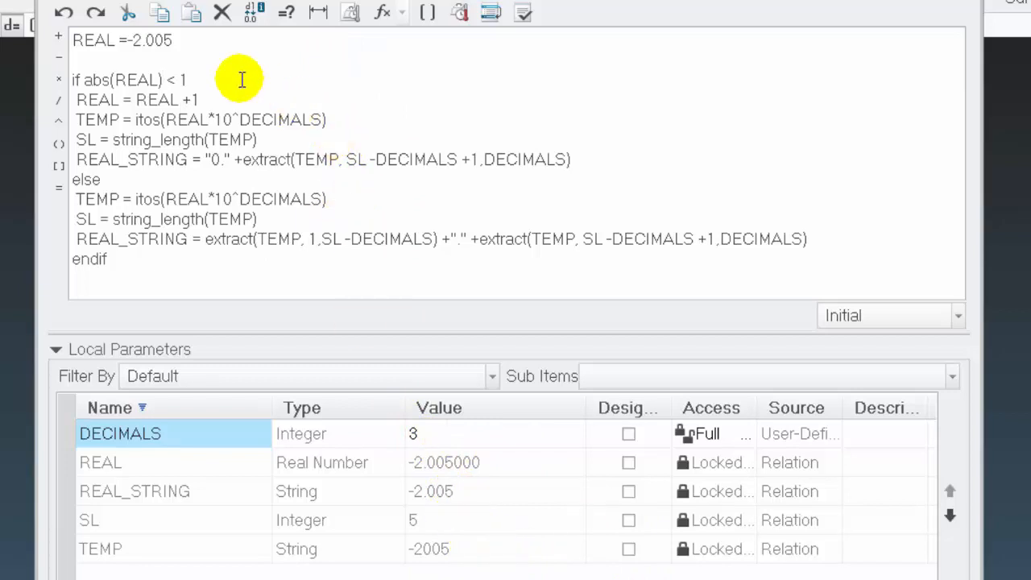
Set the first relation to REAL = -0.005 and verify the relations to test a negative value between -1 and 0.
{"action": "left_click", "coordinate": [218, 70]}
{"action": "left_click", "coordinate": [141, 39]}
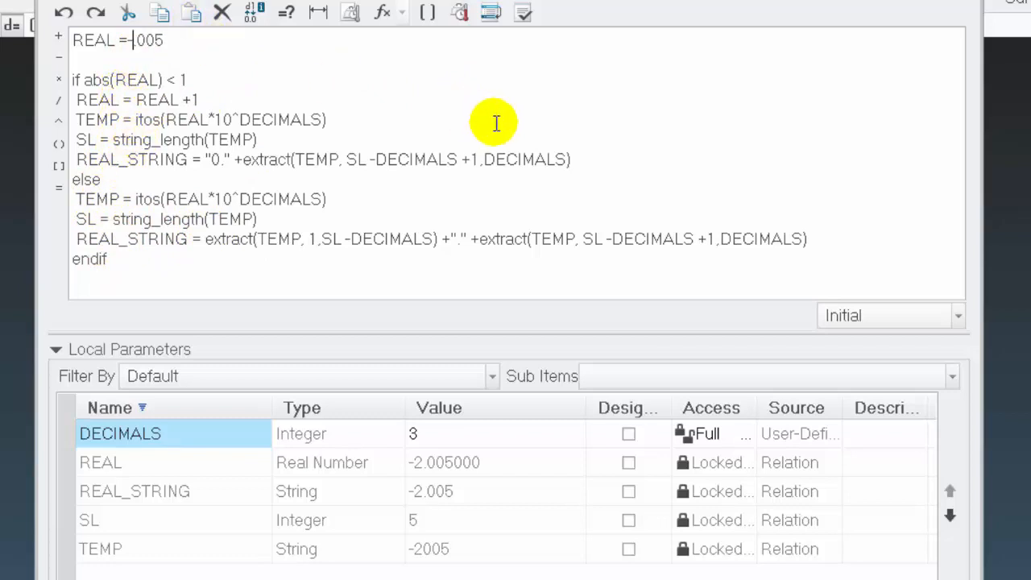
{"action": "type", "text": "0"}
{"action": "left_click", "coordinate": [523, 14]}
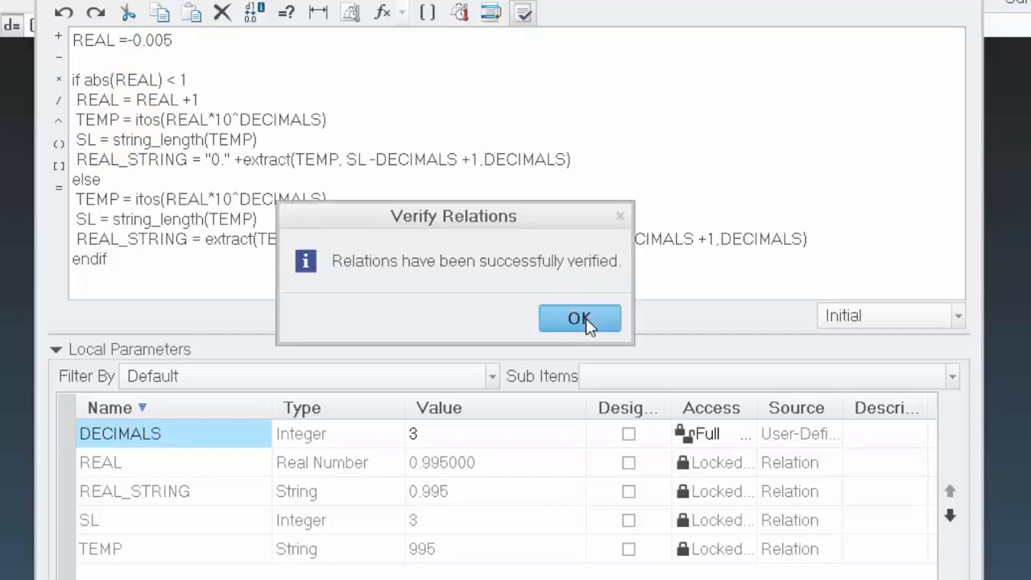
{"action": "left_click", "coordinate": [580, 318]}
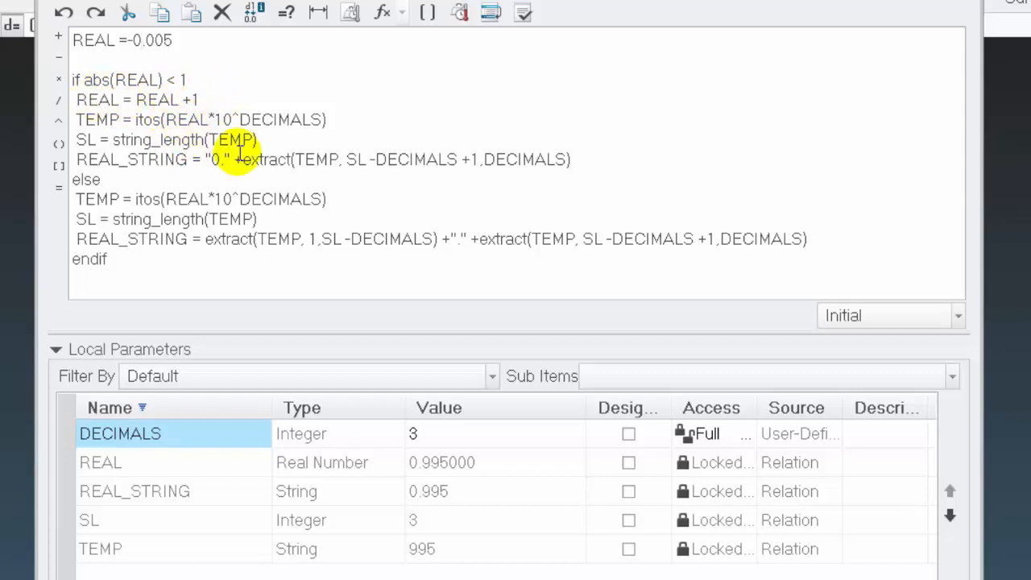
Wrap REAL = REAL +1 in a nested if REAL < 0 block with an empty else branch and a closing endif.
{"action": "left_click", "coordinate": [195, 80]}
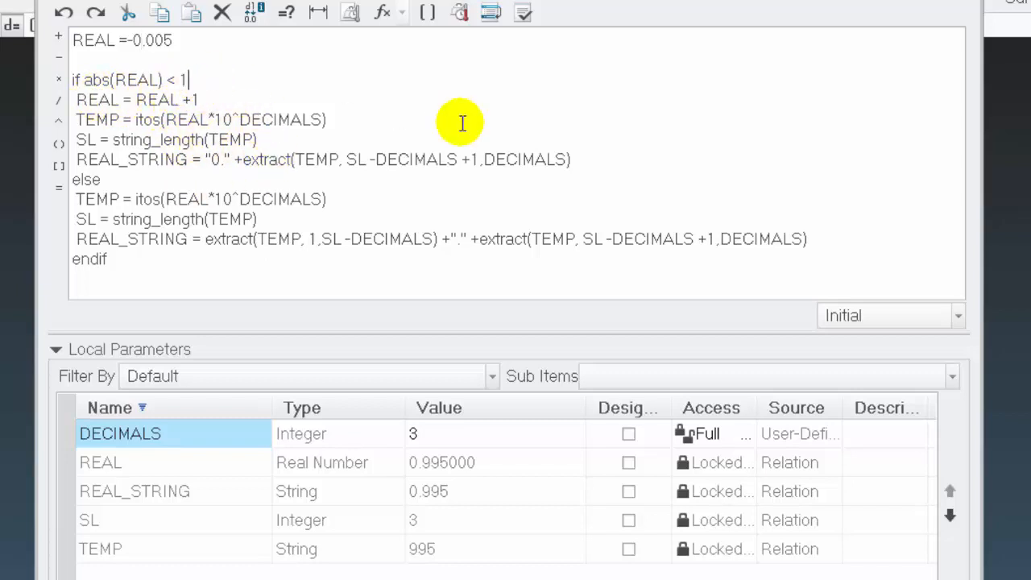
{"action": "key", "text": "Return"}
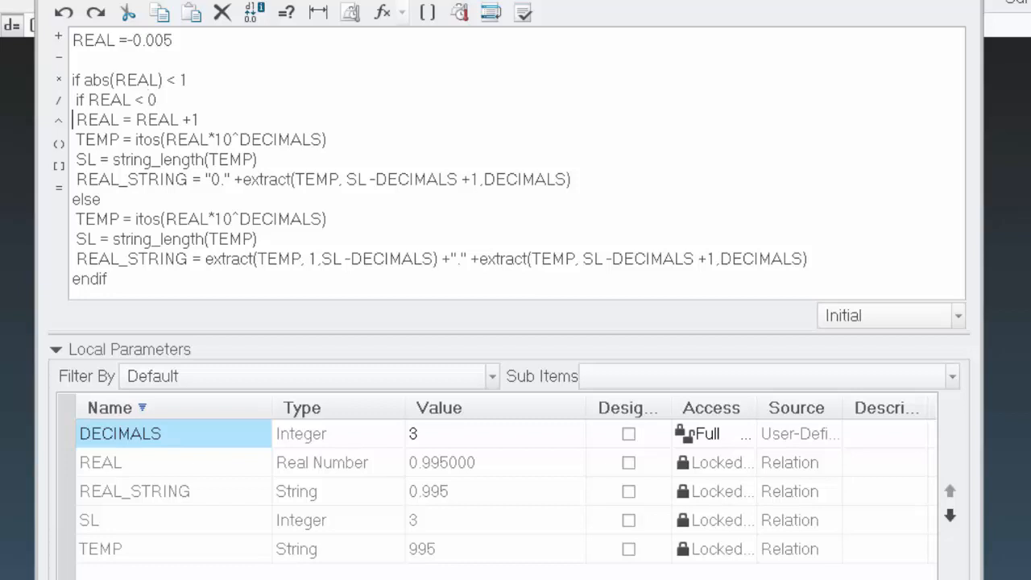
{"action": "key", "text": "Return"}
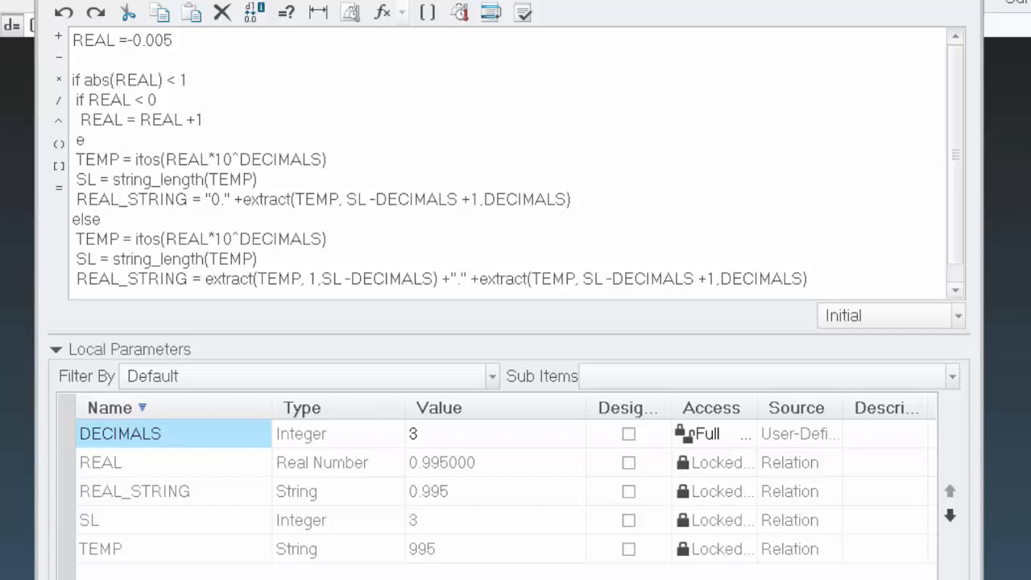
{"action": "type", "text": "else"}
{"action": "key", "text": "Return"}
{"action": "key", "text": "Return"}
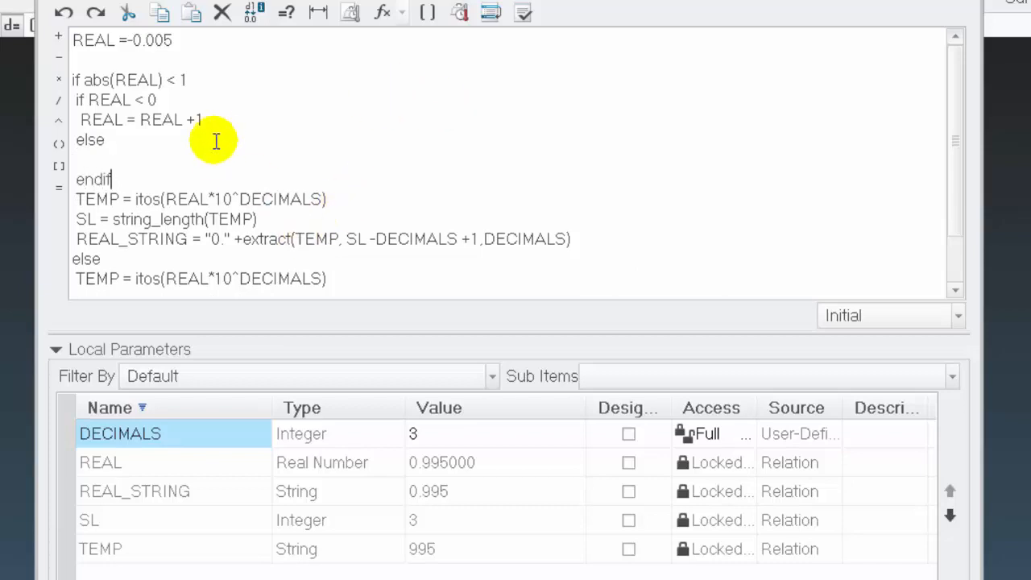
Copy REAL = REAL +1 into the nested else branch and change the REAL < 0 branch to REAL = REAL -1.
{"action": "left_click_drag", "start_coordinate": [203, 120], "coordinate": [28, 132]}
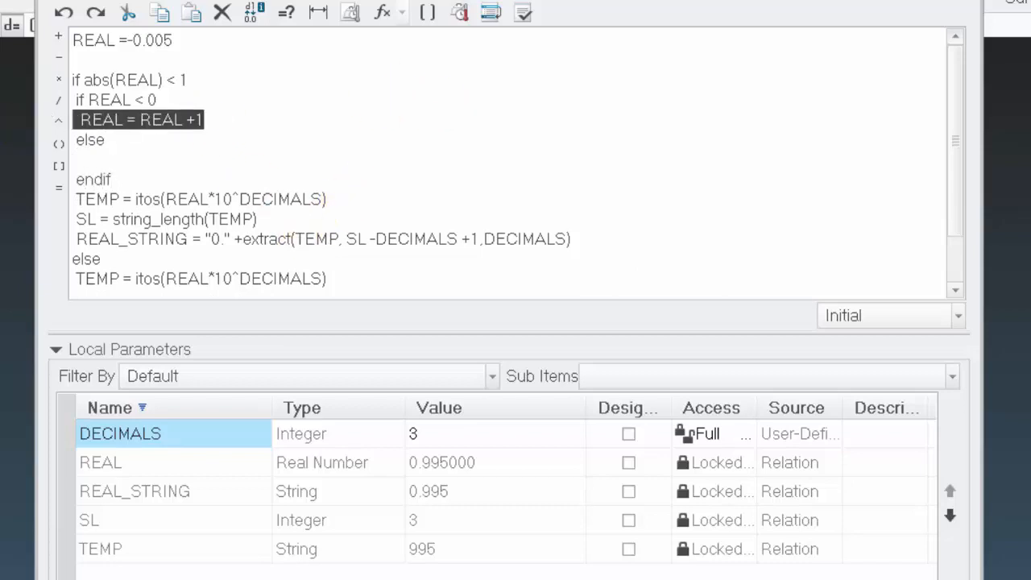
{"action": "key", "text": "Down"}
{"action": "key", "text": "Down"}
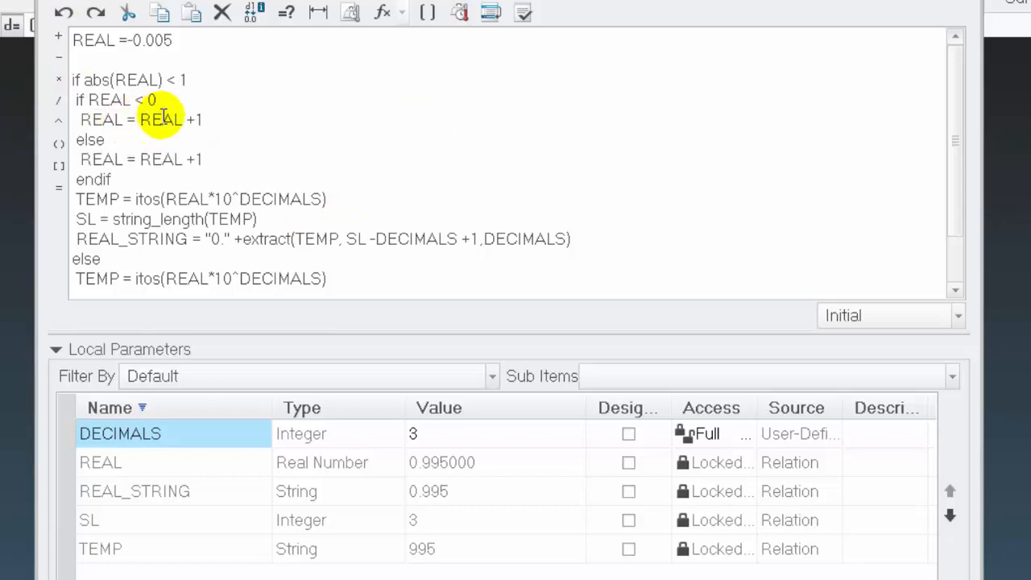
{"action": "left_click", "coordinate": [192, 120]}
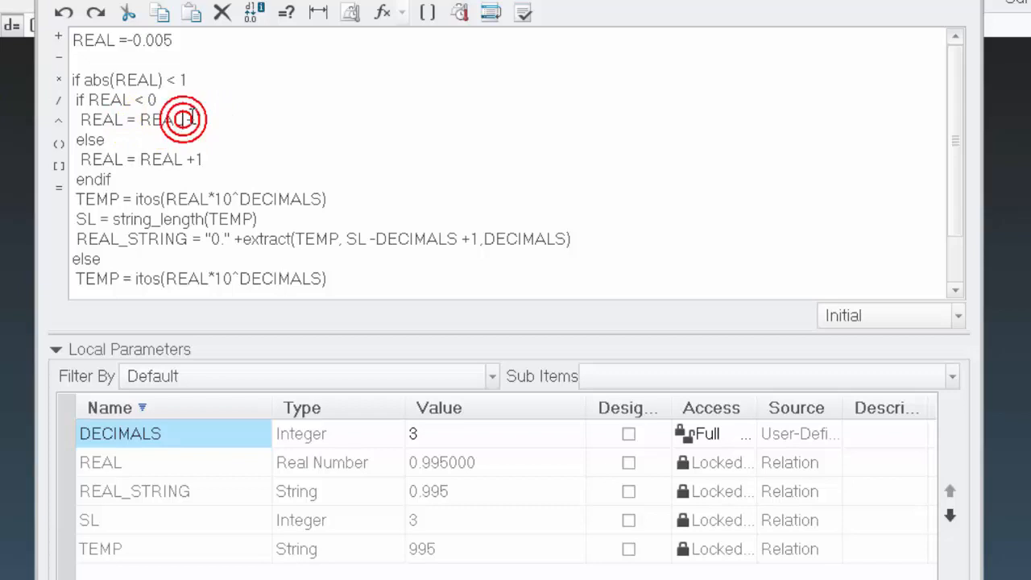
{"action": "key", "text": "BackSpace"}
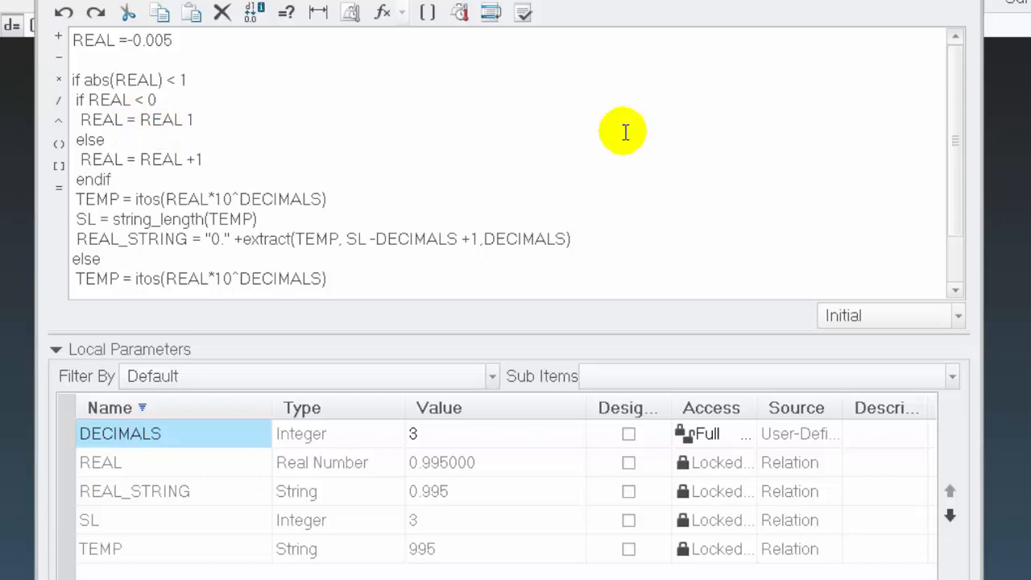
{"action": "type", "text": "-"}
Verify the relations with the nested if block for the negative test value.
{"action": "scroll", "coordinate": [234, 187], "scroll_direction": "down", "scroll_amount": 1}
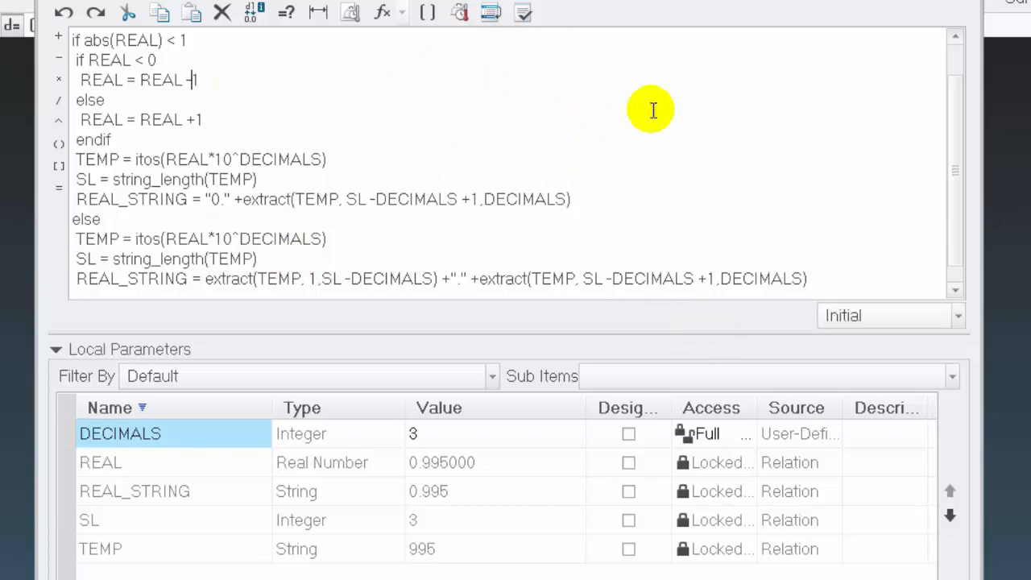
{"action": "left_click", "coordinate": [523, 13]}
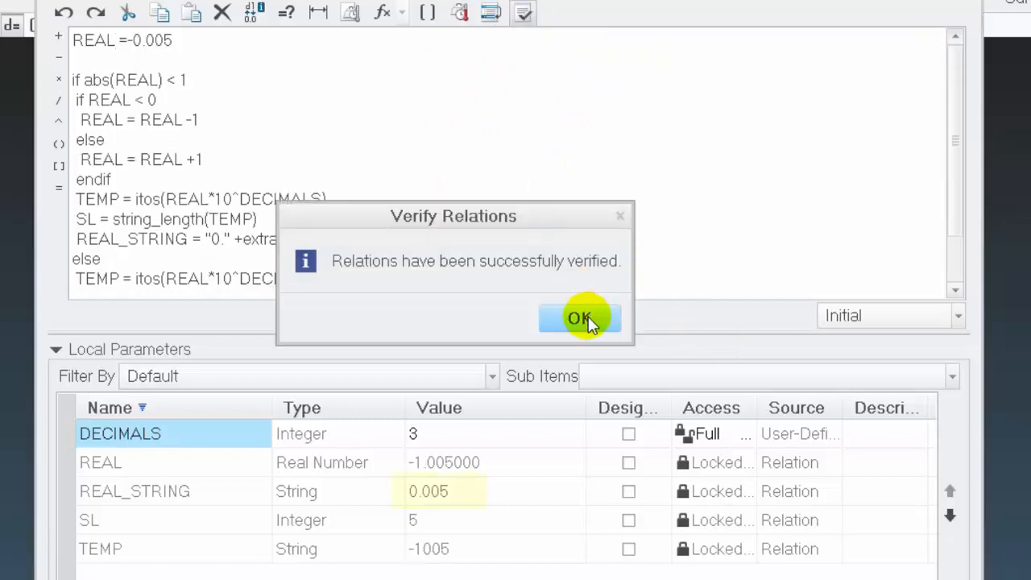
{"action": "left_click", "coordinate": [589, 321]}
{"action": "scroll", "coordinate": [178, 260], "scroll_direction": "down", "scroll_amount": 1}
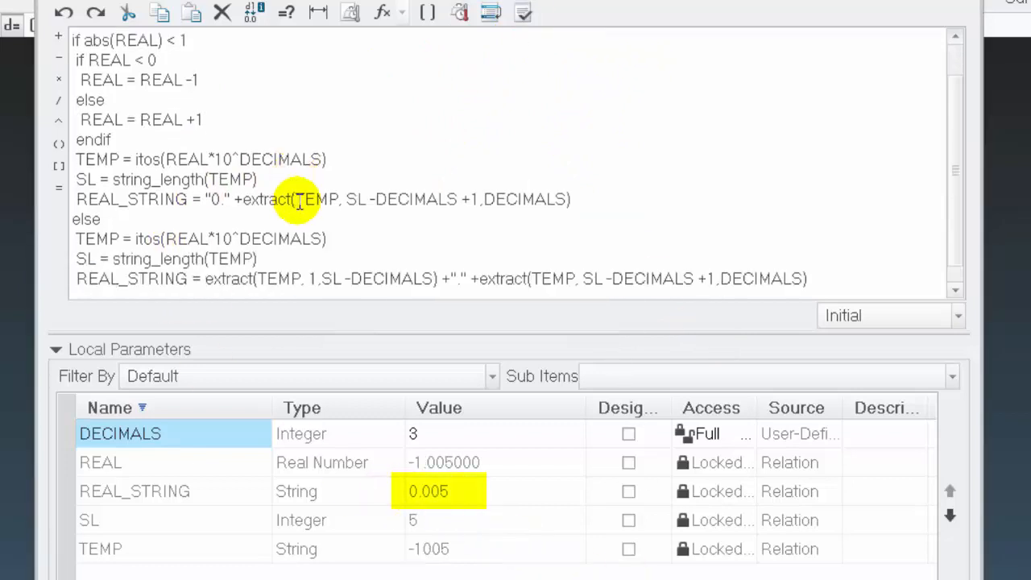
{"action": "left_click", "coordinate": [191, 80]}
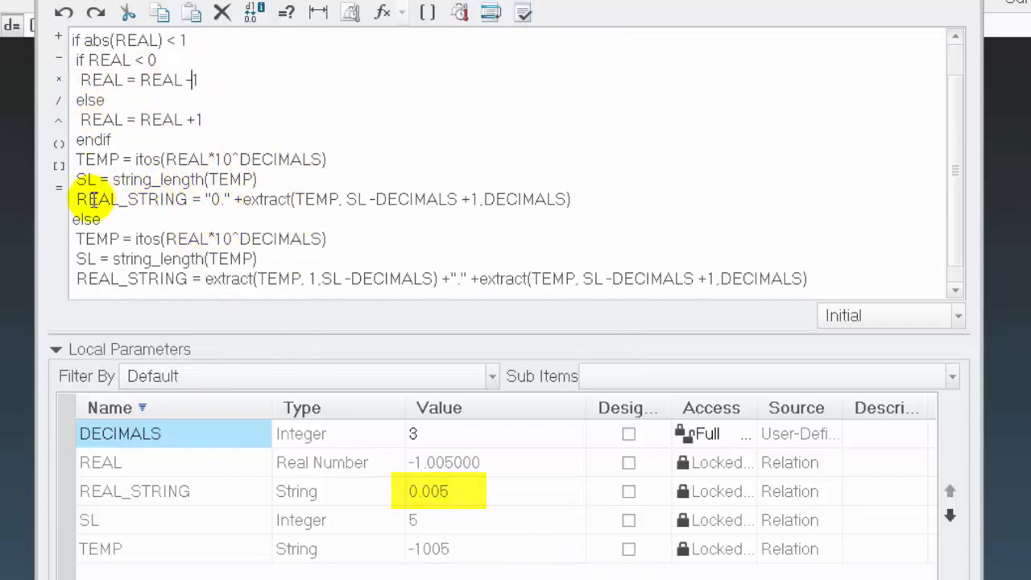
{"action": "left_click", "coordinate": [272, 179]}
{"action": "left_click", "coordinate": [555, 205]}
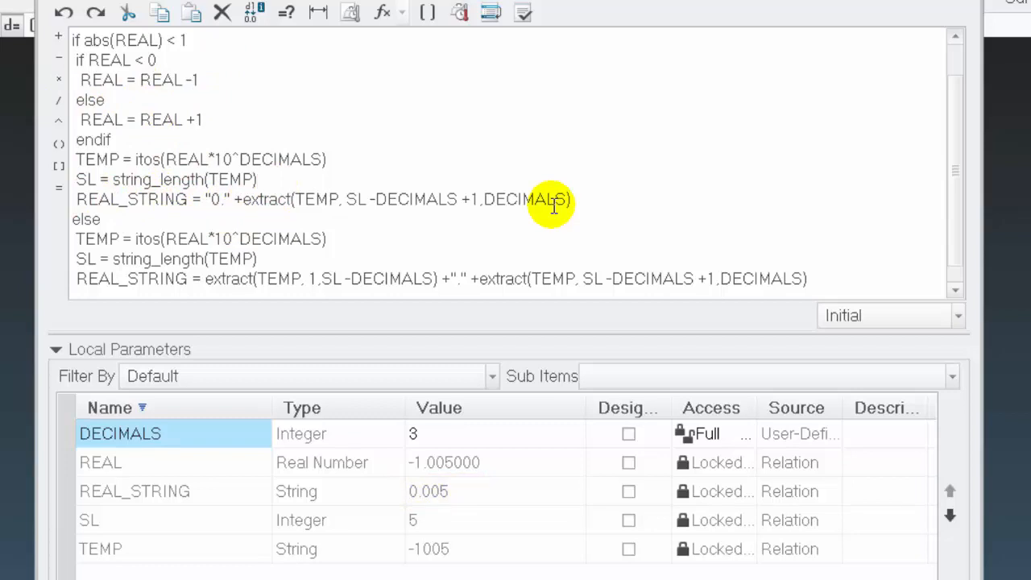
{"action": "key", "text": "Return"}
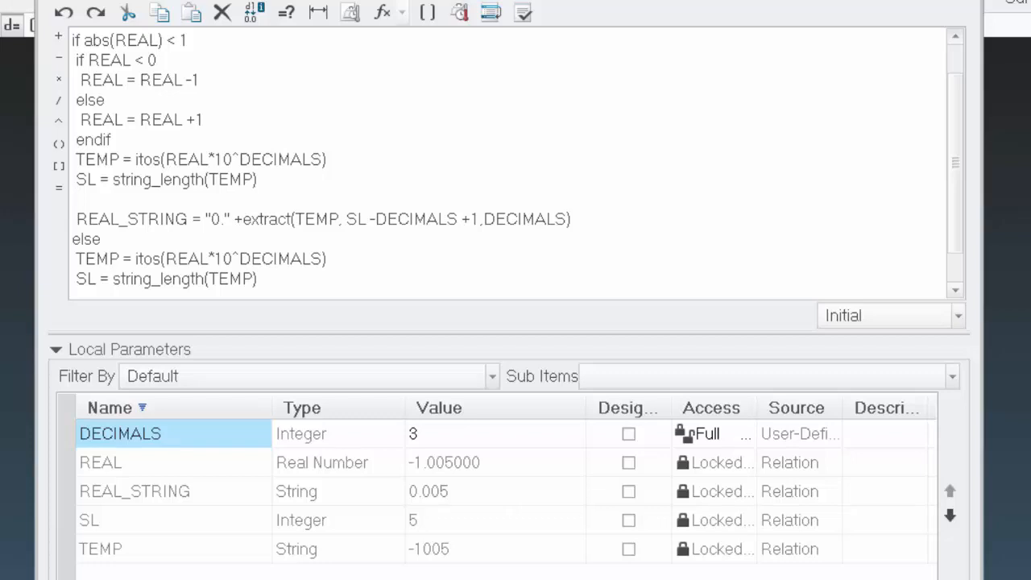
{"action": "type", "text": "if"}
{"action": "left_click", "coordinate": [223, 218]}
{"action": "key", "text": "Up"}
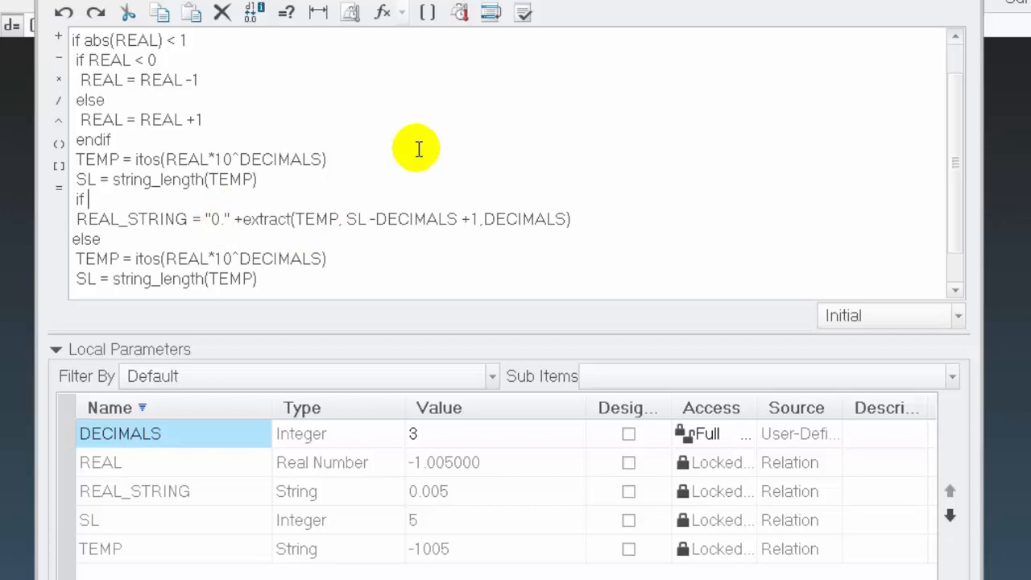
{"action": "key", "text": "BackSpace"}
{"action": "key", "text": "BackSpace"}
{"action": "key", "text": "BackSpace"}
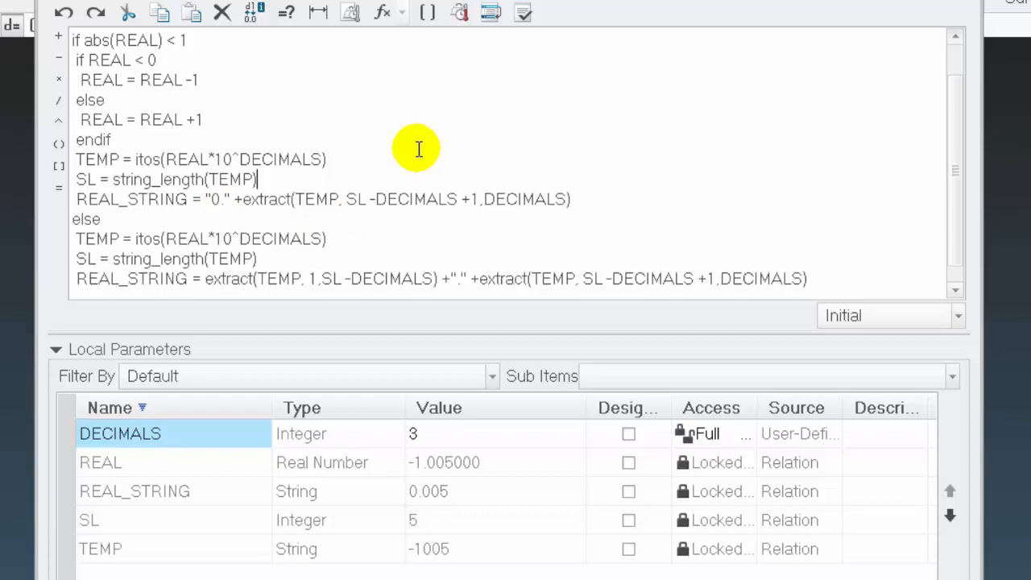
Add the relation FS = "-0." below REAL = REAL -1 in the REAL < 0 branch.
{"action": "left_click", "coordinate": [206, 79]}
{"action": "key", "text": "Return"}
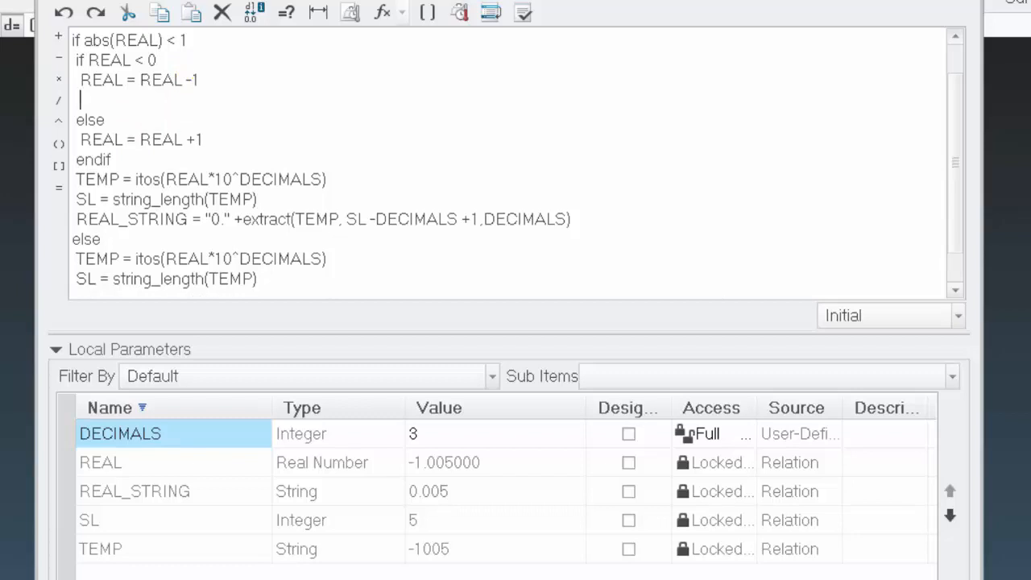
{"action": "type", "text": "F"}
{"action": "type", "text": "S"}
{"action": "type", "text": " = "}
{"action": "type", "text": "\"\""}
{"action": "type", "text": "-"}
{"action": "type", "text": "0."}
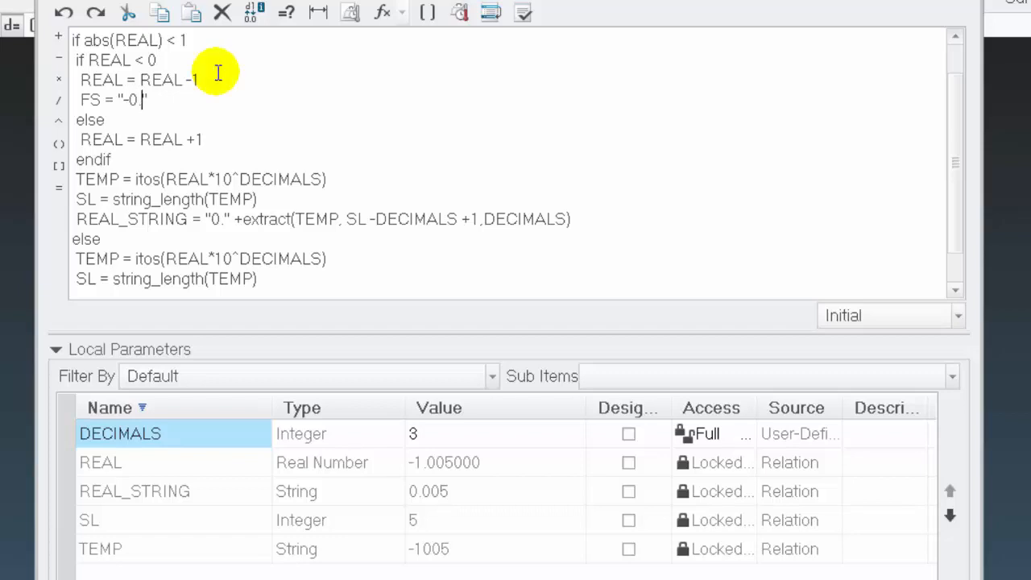
Copy the FS = "-0." relation to a new line below REAL = REAL +1 in the nested else branch.
{"action": "key", "text": "Down"}
{"action": "key", "text": "Left"}
{"action": "key", "text": "Left"}
{"action": "key", "text": "Left"}
{"action": "key", "text": "Left"}
{"action": "key", "text": "shift+End"}
{"action": "key", "text": "ctrl+c"}
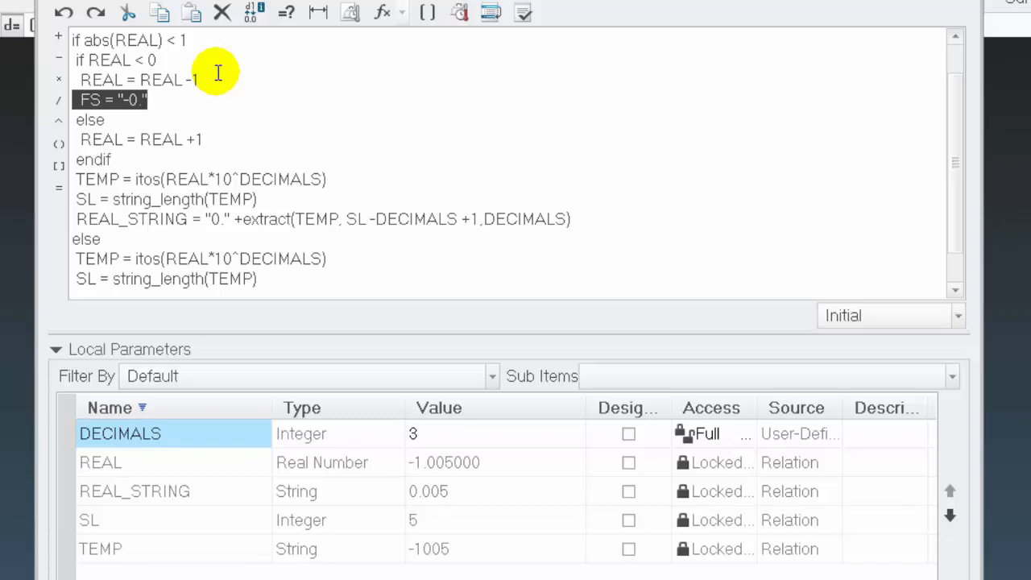
{"action": "key", "text": "Down"}
{"action": "key", "text": "Down"}
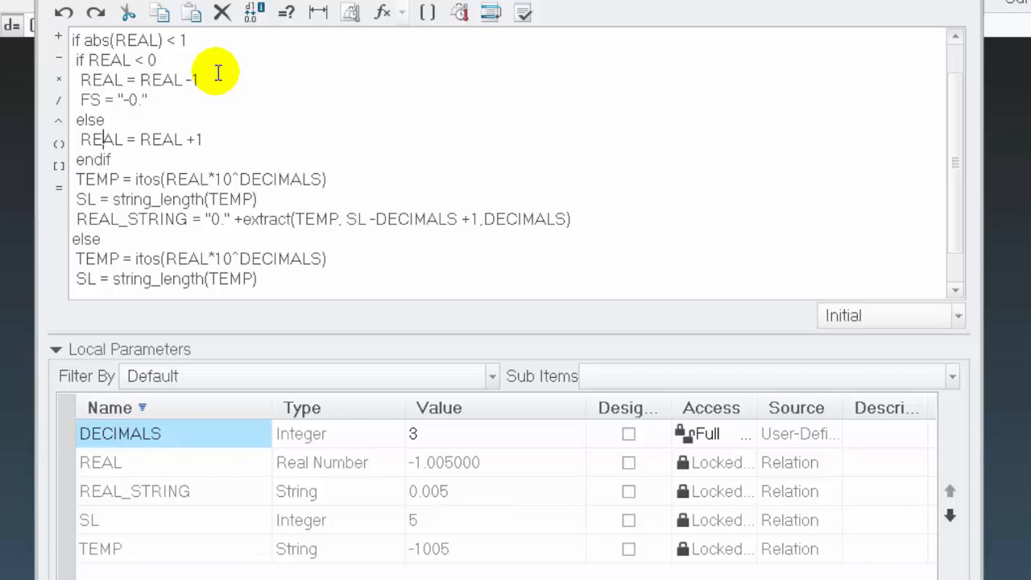
{"action": "key", "text": "Return"}
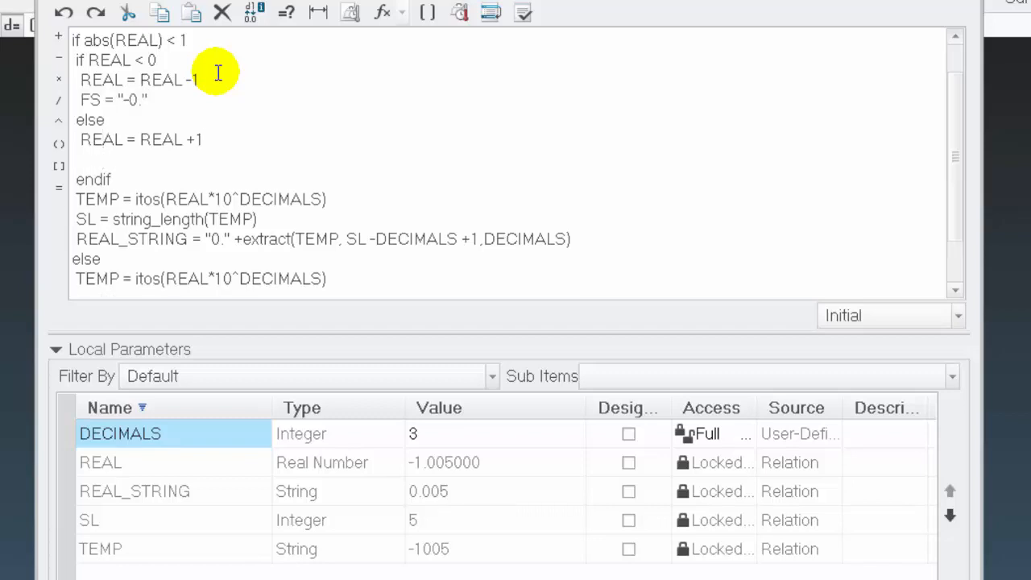
{"action": "key", "text": "ctrl+v"}
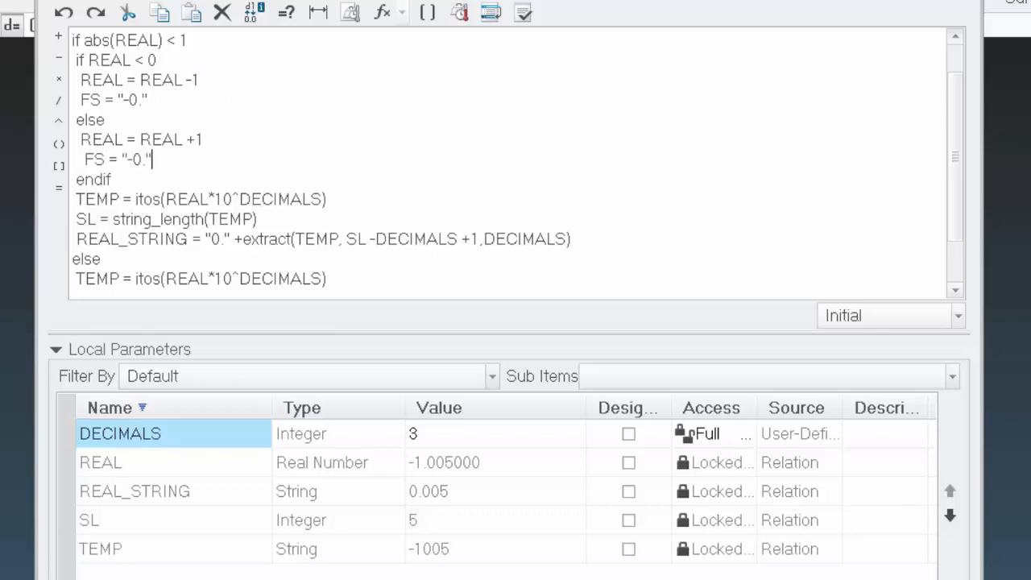
Remove the extra indent from the copied FS relation and change its string to "0.".
{"action": "key", "text": "Left"}
{"action": "key", "text": "Left"}
{"action": "key", "text": "Left"}
{"action": "key", "text": "Left"}
{"action": "key", "text": "Left"}
{"action": "key", "text": "Left"}
{"action": "key", "text": "Left"}
{"action": "key", "text": "Left"}
{"action": "key", "text": "Left"}
{"action": "key", "text": "BackSpace"}
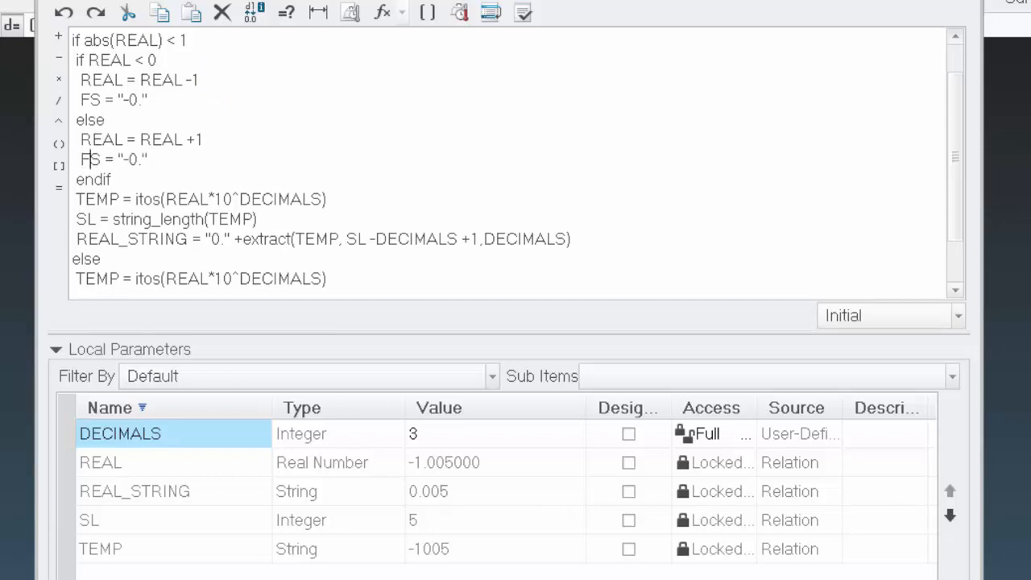
{"action": "key", "text": "Right"}
{"action": "key", "text": "Right"}
{"action": "key", "text": "Right"}
{"action": "key", "text": "Right"}
{"action": "key", "text": "Right"}
{"action": "key", "text": "Delete"}
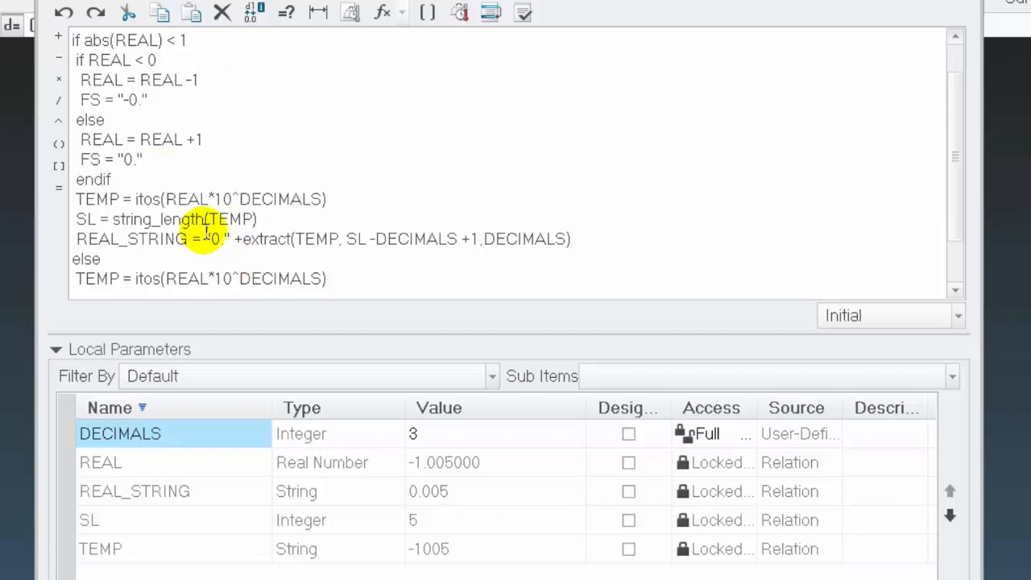
Replace the literal "0." with FS in the first REAL_STRING relation and verify the relations.
{"action": "left_click_drag", "start_coordinate": [206, 236], "coordinate": [233, 242]}
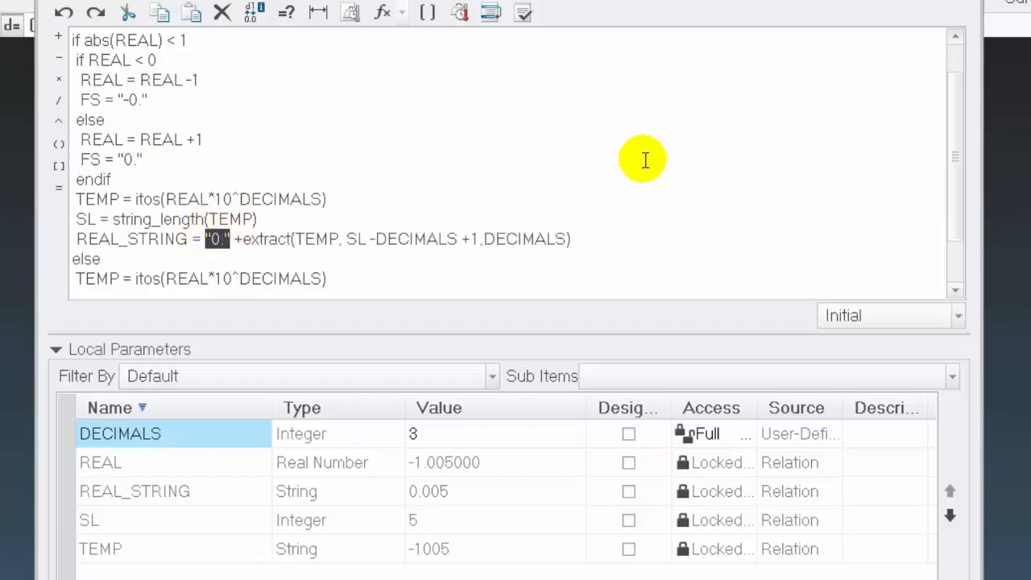
{"action": "type", "text": "FS"}
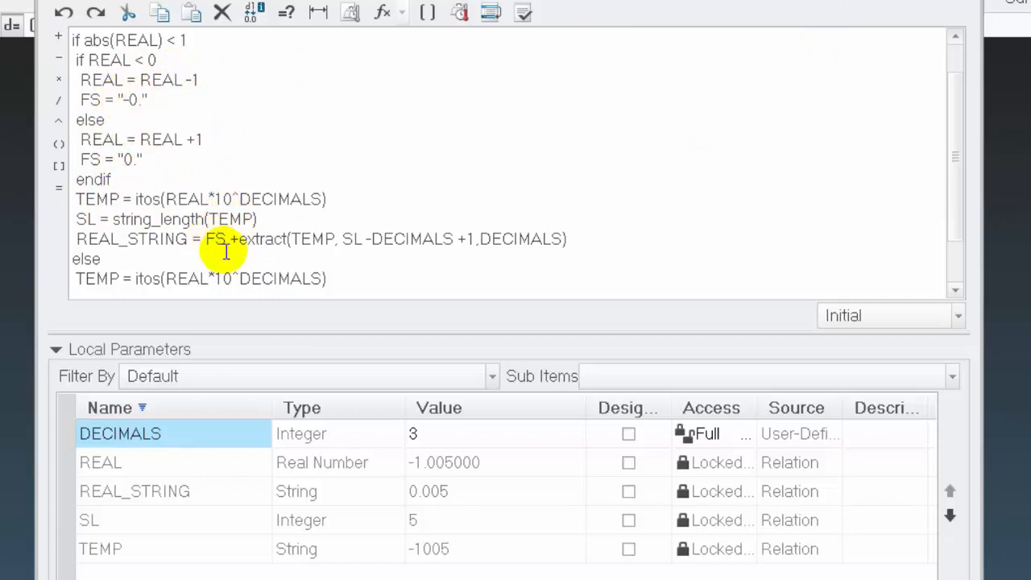
{"action": "left_click", "coordinate": [523, 12]}
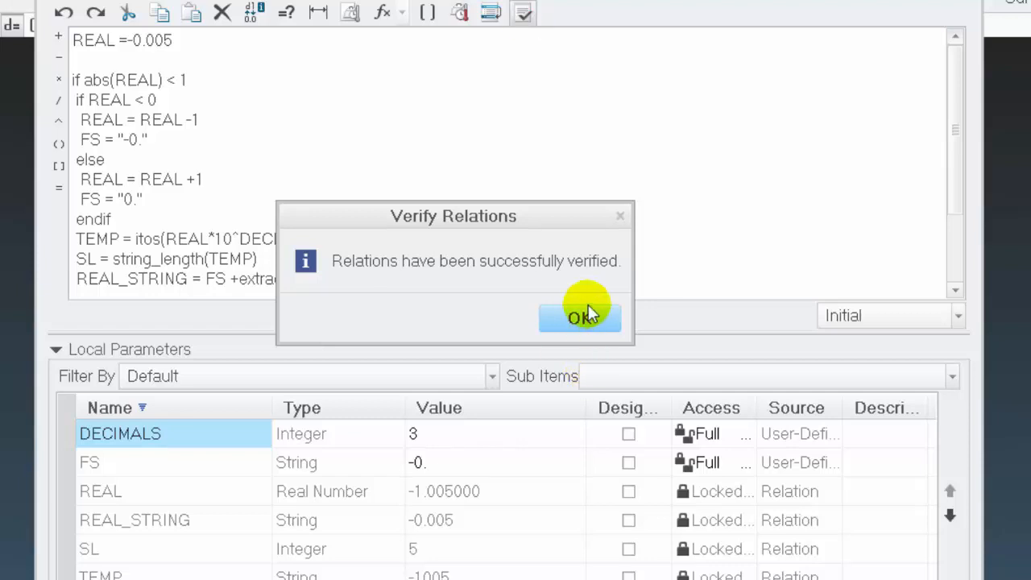
{"action": "left_click", "coordinate": [588, 316]}
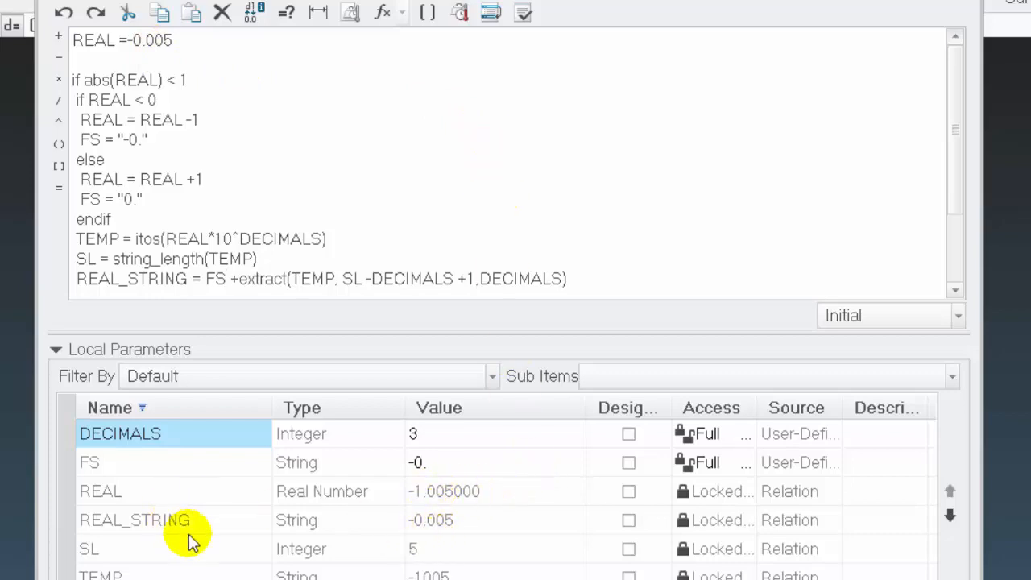
Set the DECIMALS parameter to 2 and verify the relations with REAL = -0.005.
{"action": "left_click", "coordinate": [142, 40]}
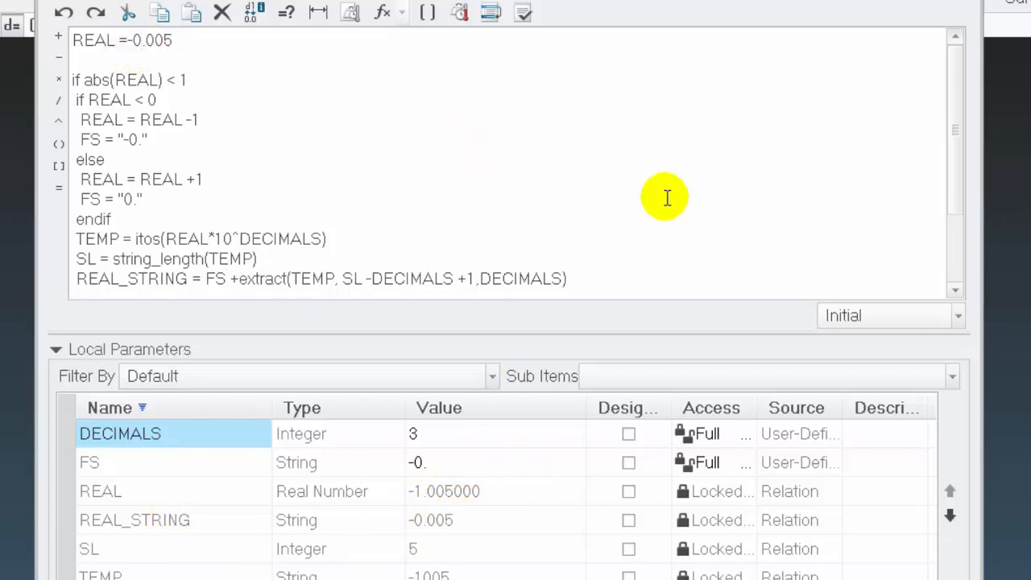
{"action": "left_click", "coordinate": [419, 439]}
{"action": "left_click", "coordinate": [415, 435]}
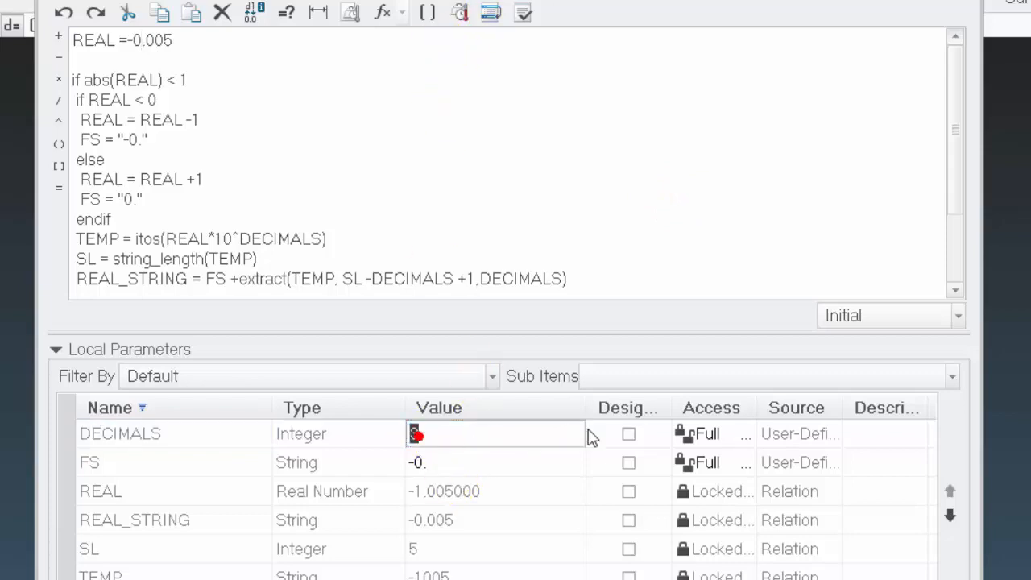
{"action": "type", "text": "2"}
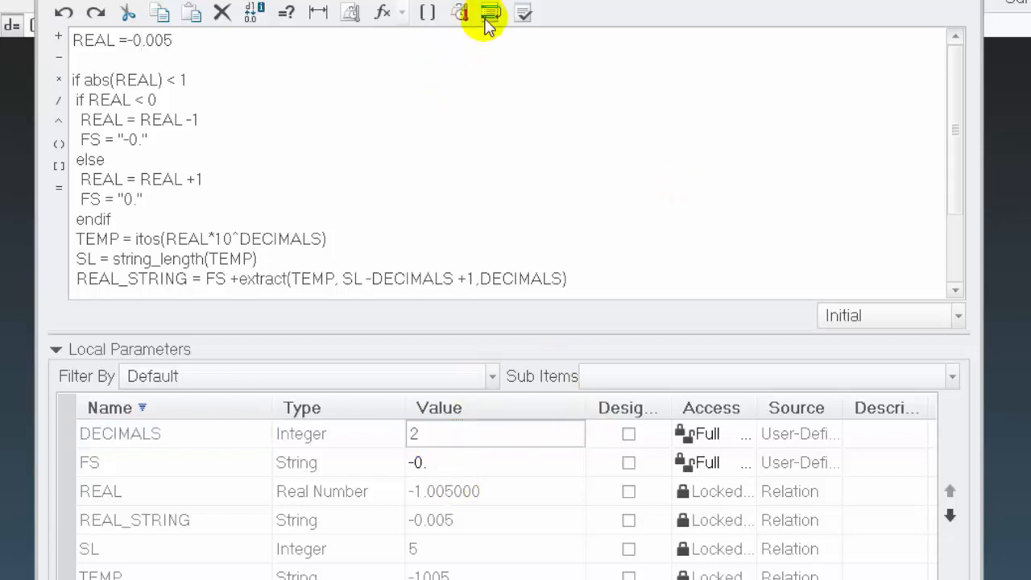
{"action": "left_click", "coordinate": [524, 12]}
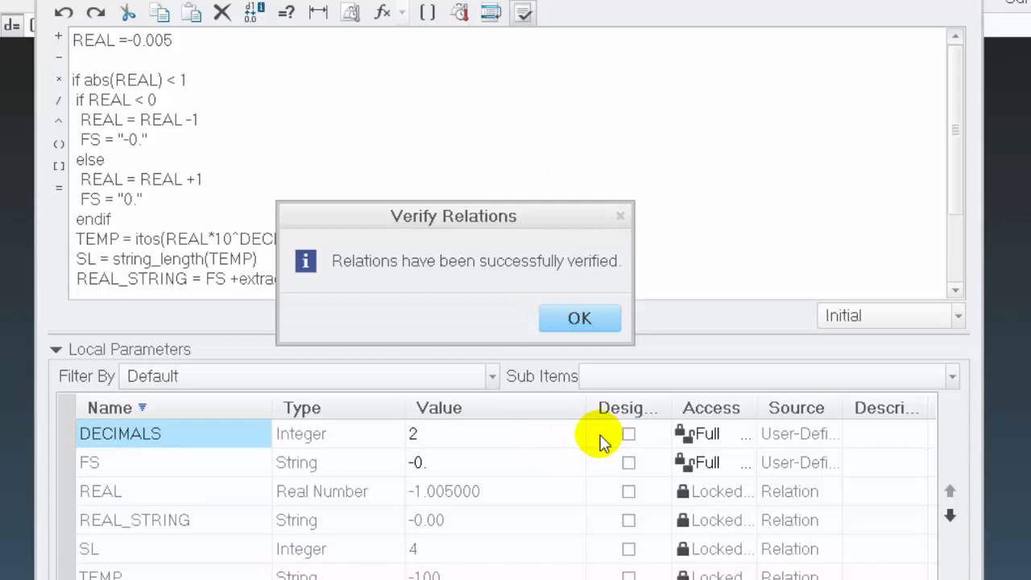
{"action": "left_click", "coordinate": [592, 319]}
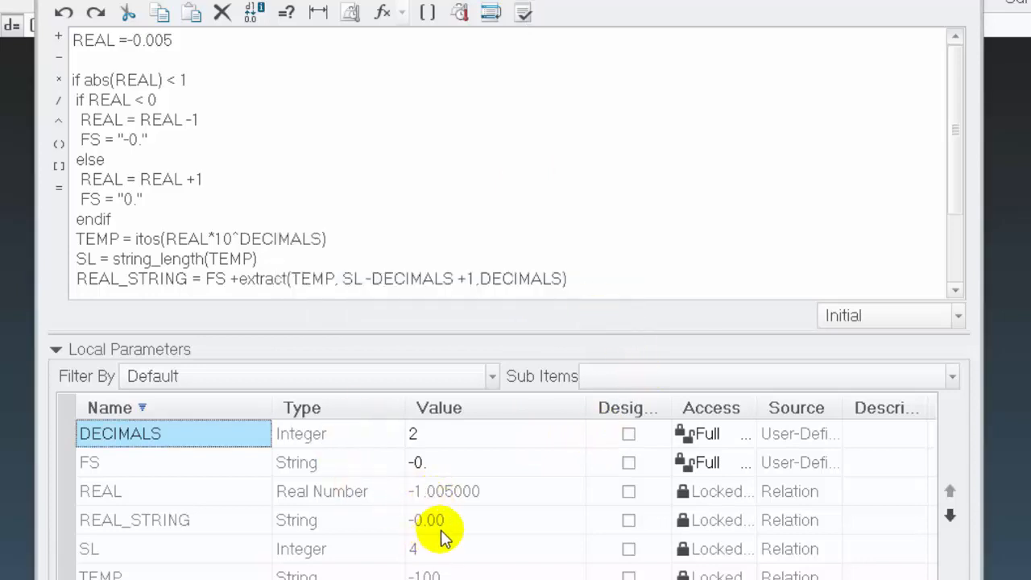
Change the first relation to REAL = -1.005 and verify the relations.
{"action": "left_click", "coordinate": [136, 40]}
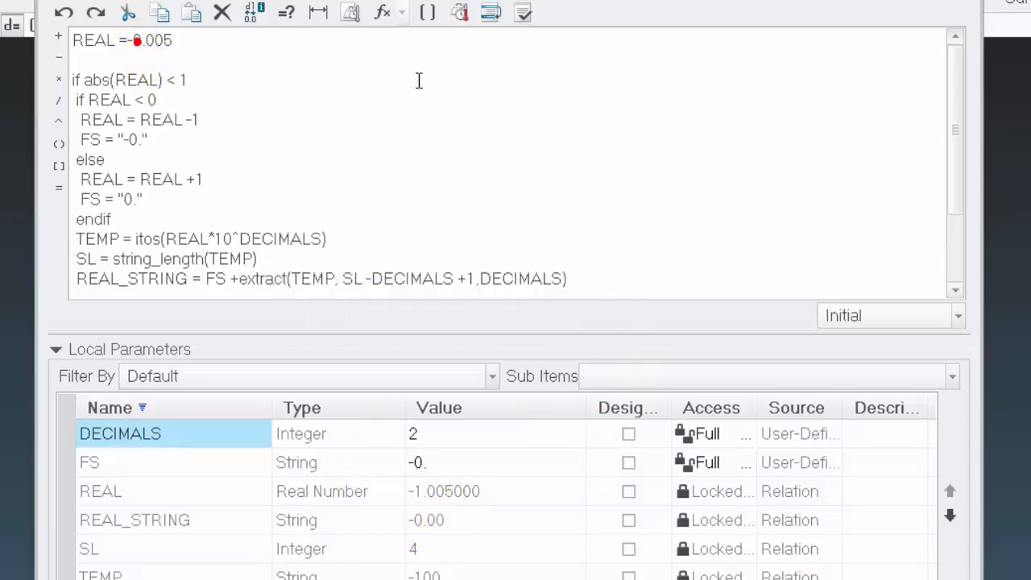
{"action": "key", "text": "Delete"}
{"action": "type", "text": "1"}
{"action": "left_click", "coordinate": [524, 15]}
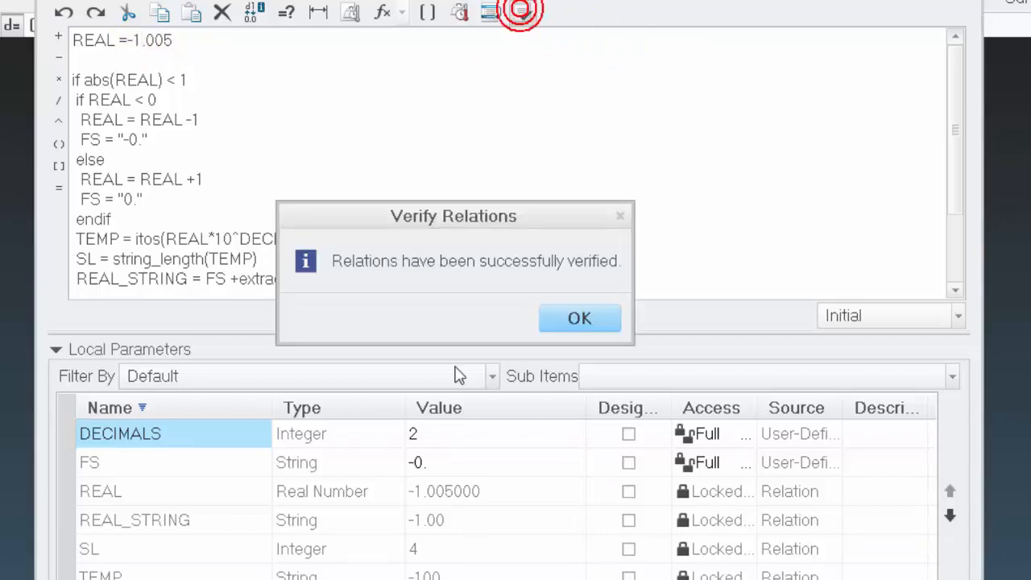
Change the first relation to REAL = -2.005 and verify the relations.
{"action": "left_click", "coordinate": [592, 320]}
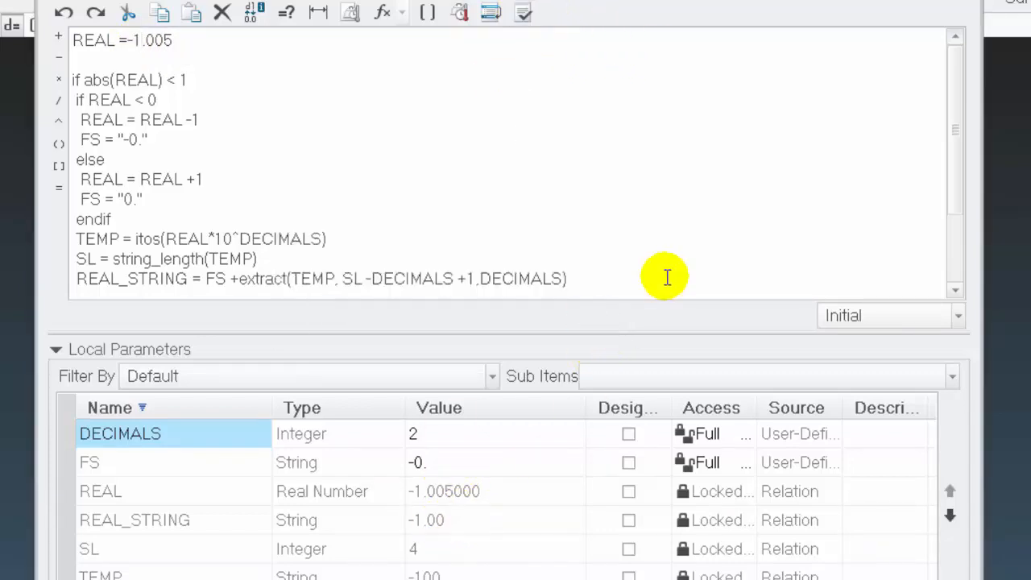
{"action": "key", "text": "BackSpace"}
{"action": "type", "text": "2"}
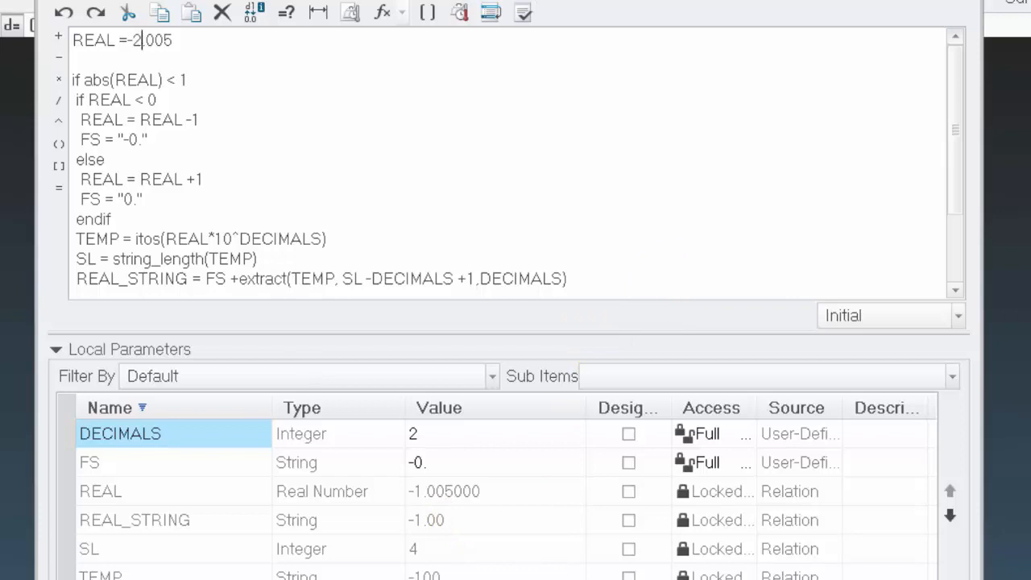
{"action": "left_click", "coordinate": [524, 14]}
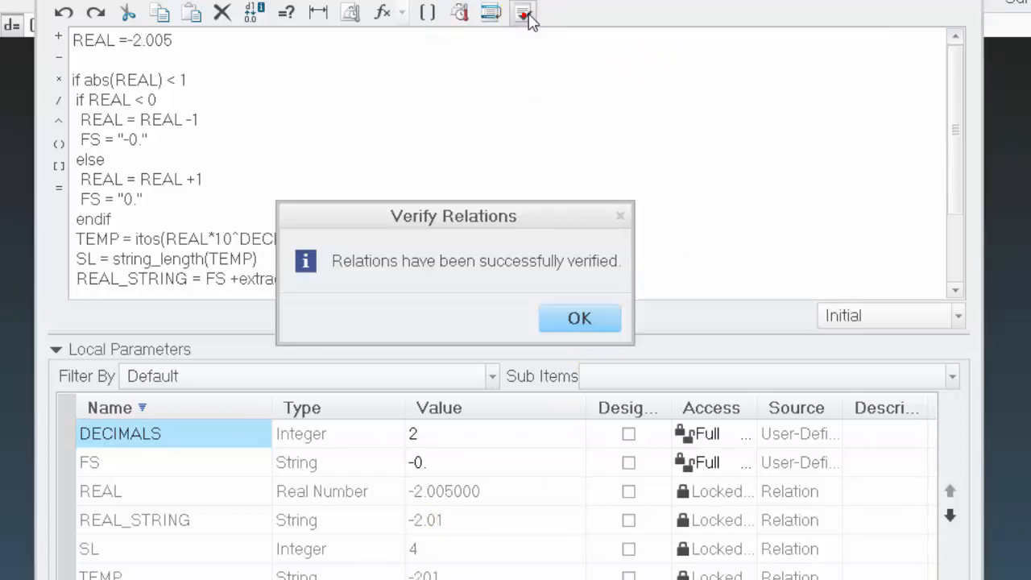
{"action": "left_click", "coordinate": [600, 325]}
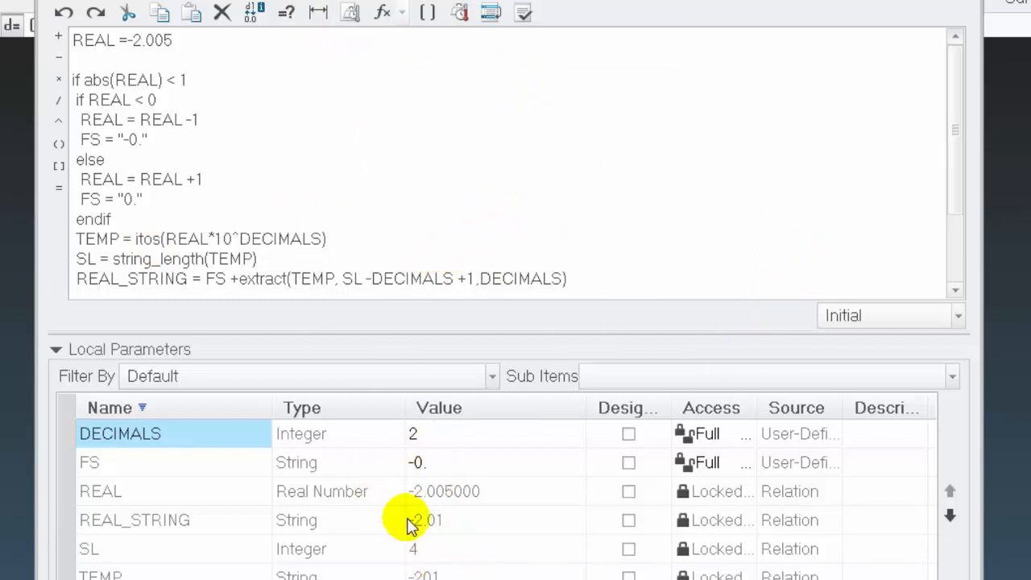
{"action": "left_click", "coordinate": [383, 174]}
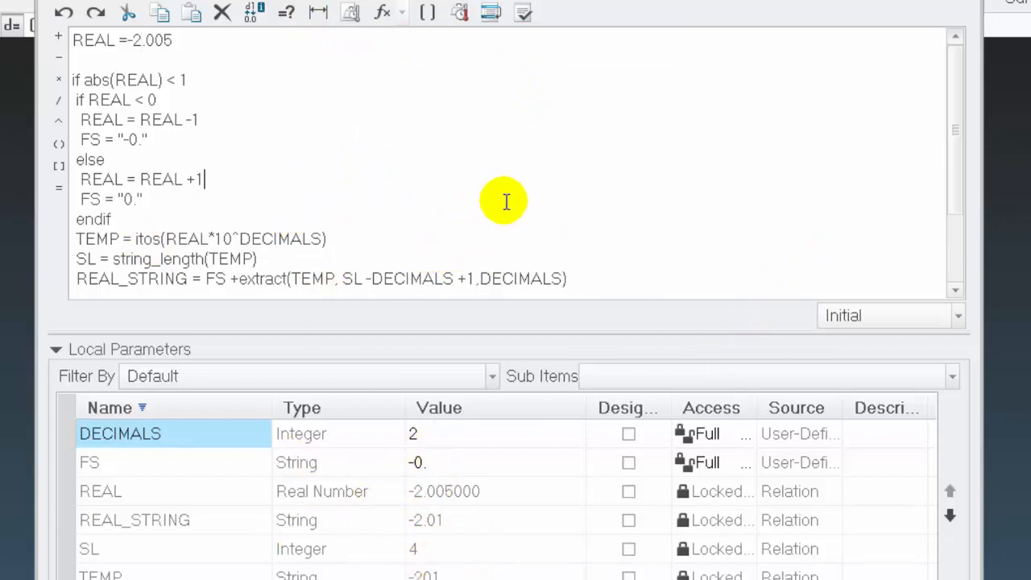
{"action": "scroll", "coordinate": [515, 177], "scroll_direction": "down", "scroll_amount": 2}
{"action": "scroll", "coordinate": [612, 165], "scroll_direction": "up", "scroll_amount": 2}
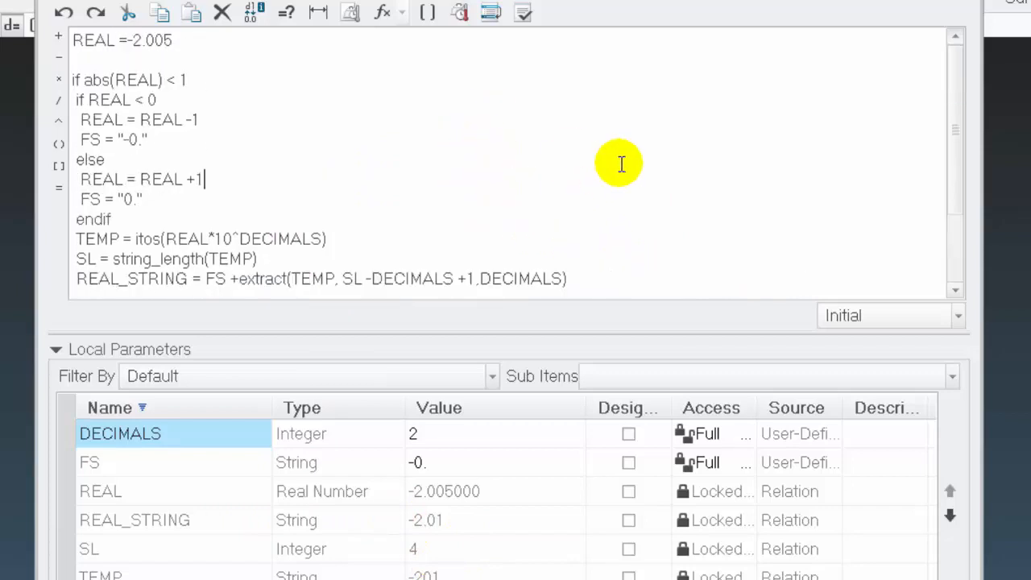